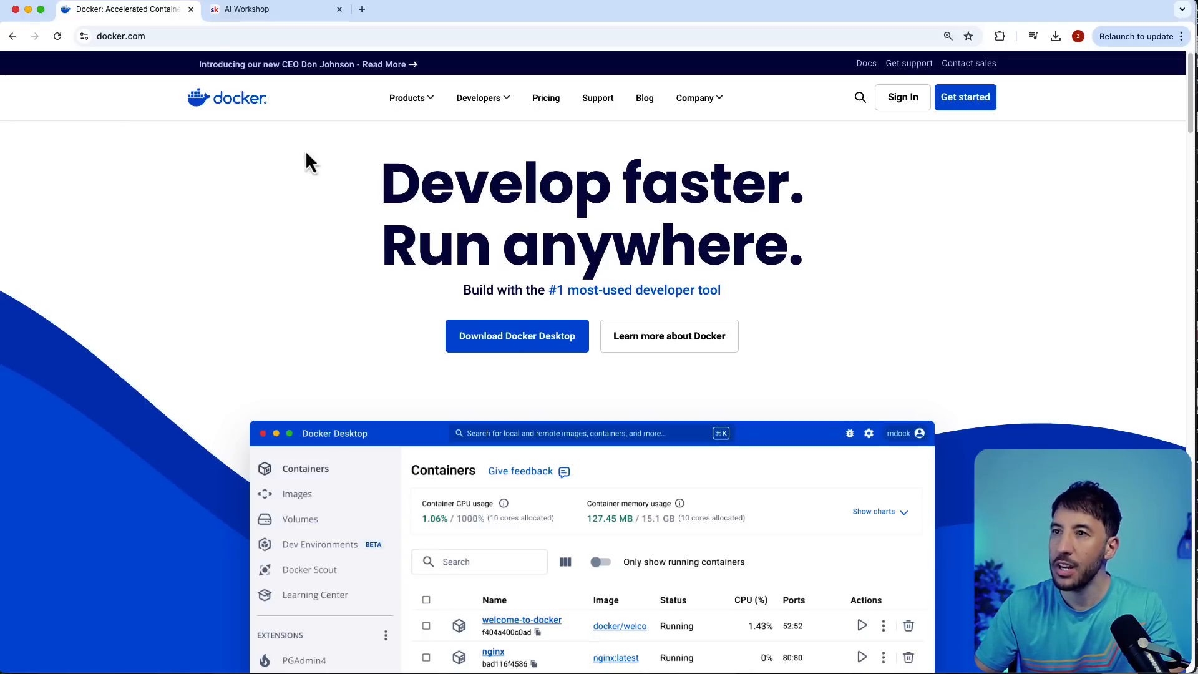
- Download Docker Desktop for Mac with Apple Silicon and open the downloaded Docker (1).dmg
{"action": "mouse_move", "coordinate": [519, 349]}
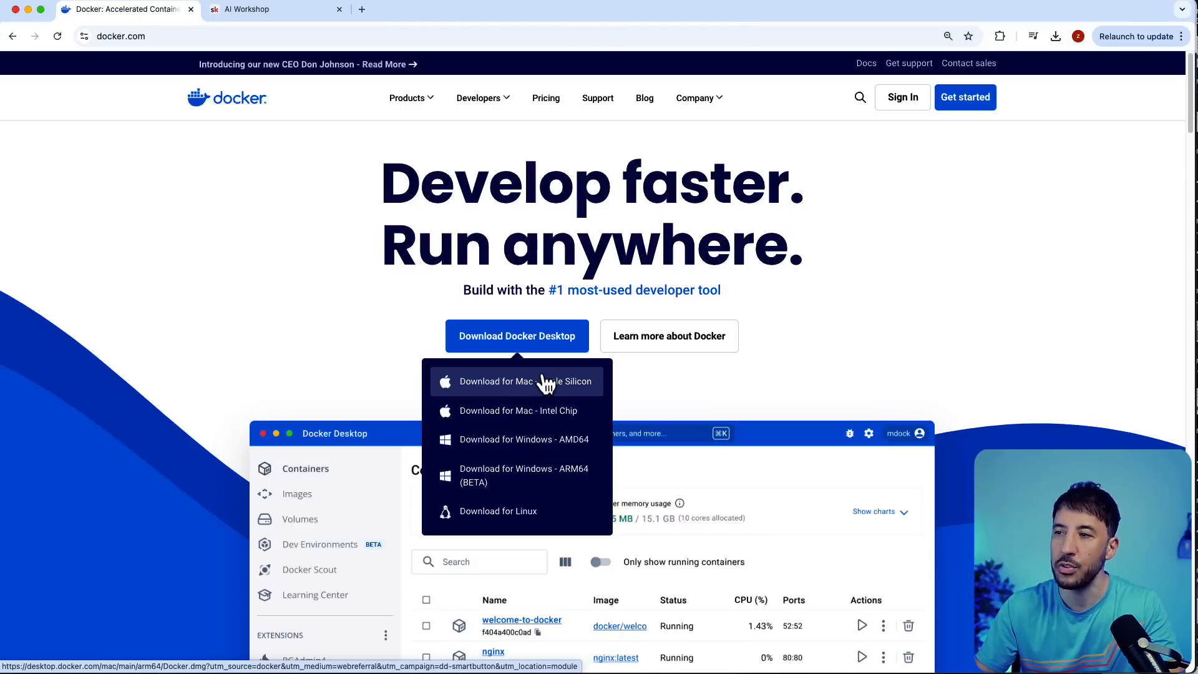
{"action": "left_click", "coordinate": [518, 387]}
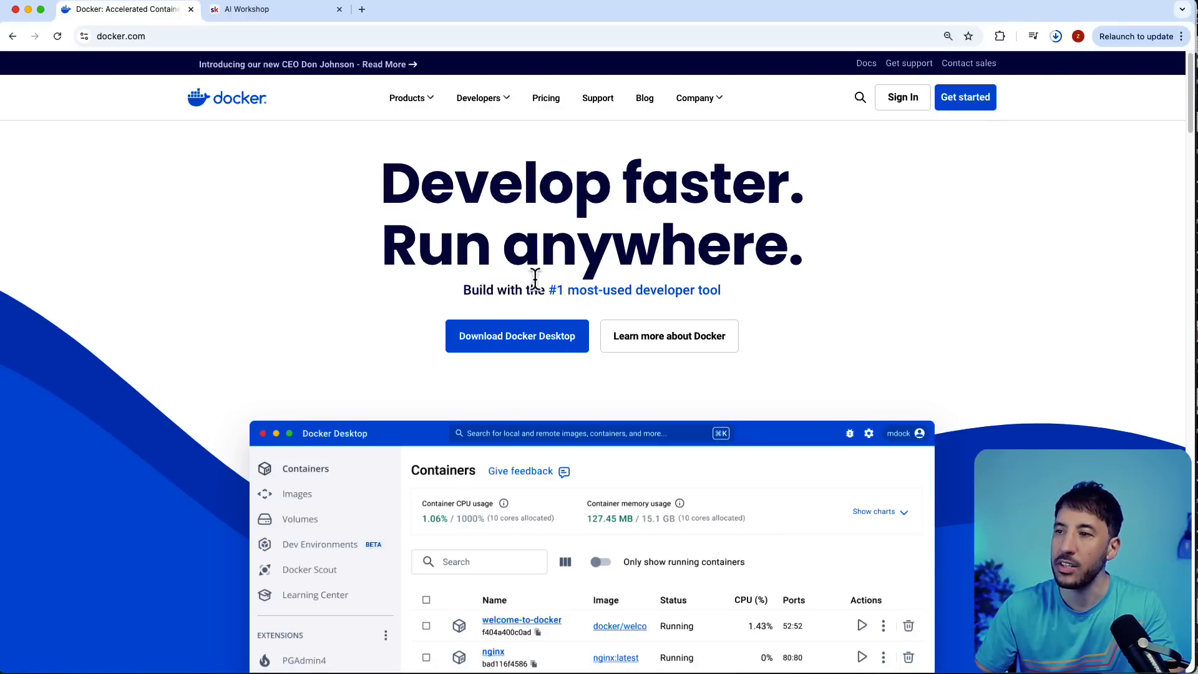
{"action": "left_click", "coordinate": [1056, 39]}
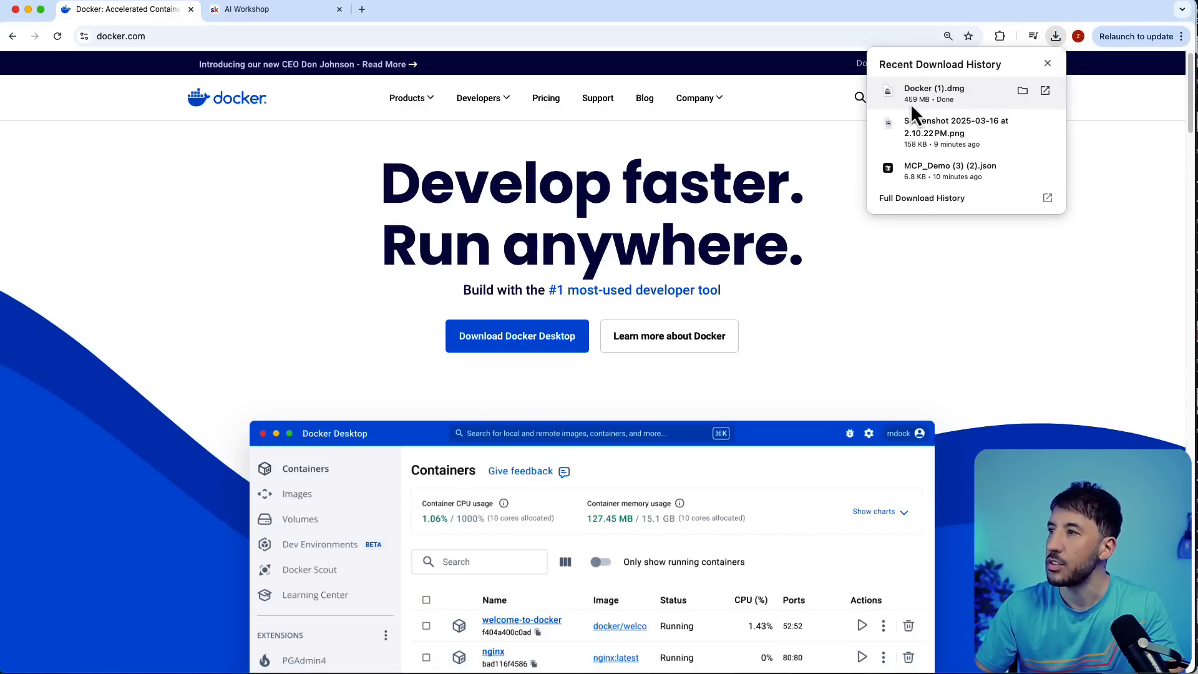
{"action": "left_click", "coordinate": [956, 88]}
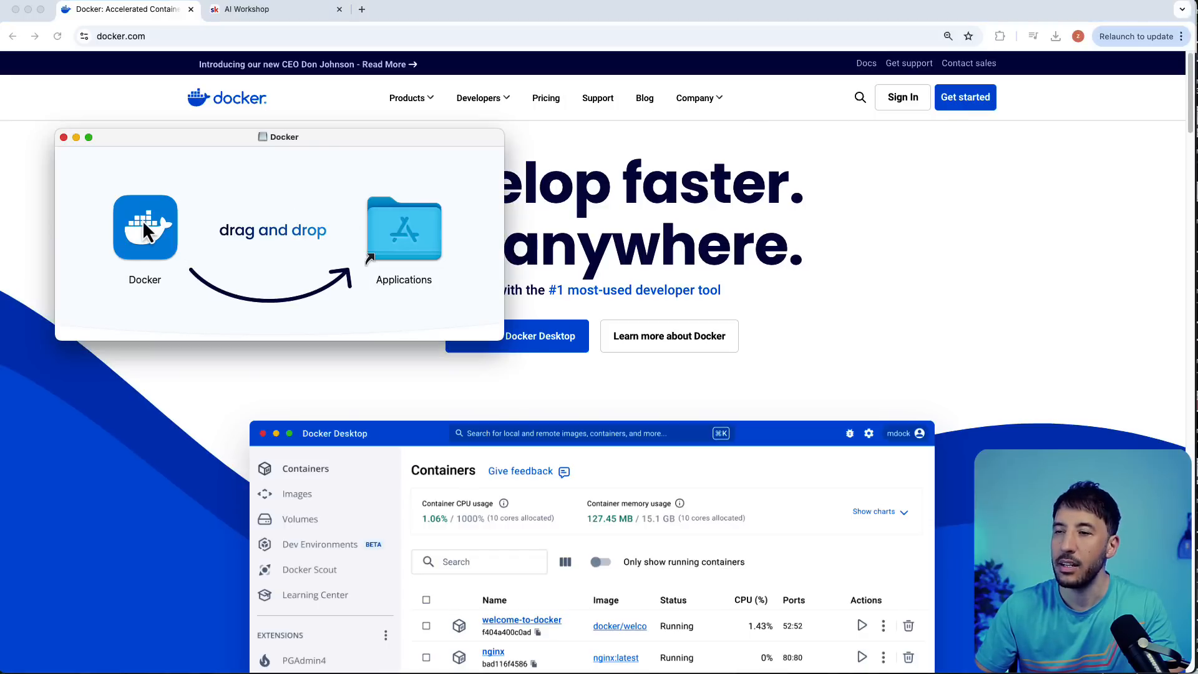
- Move the Docker app into the Applications folder and close the installer window
{"action": "left_click_drag", "start_coordinate": [143, 220], "coordinate": [360, 241]}
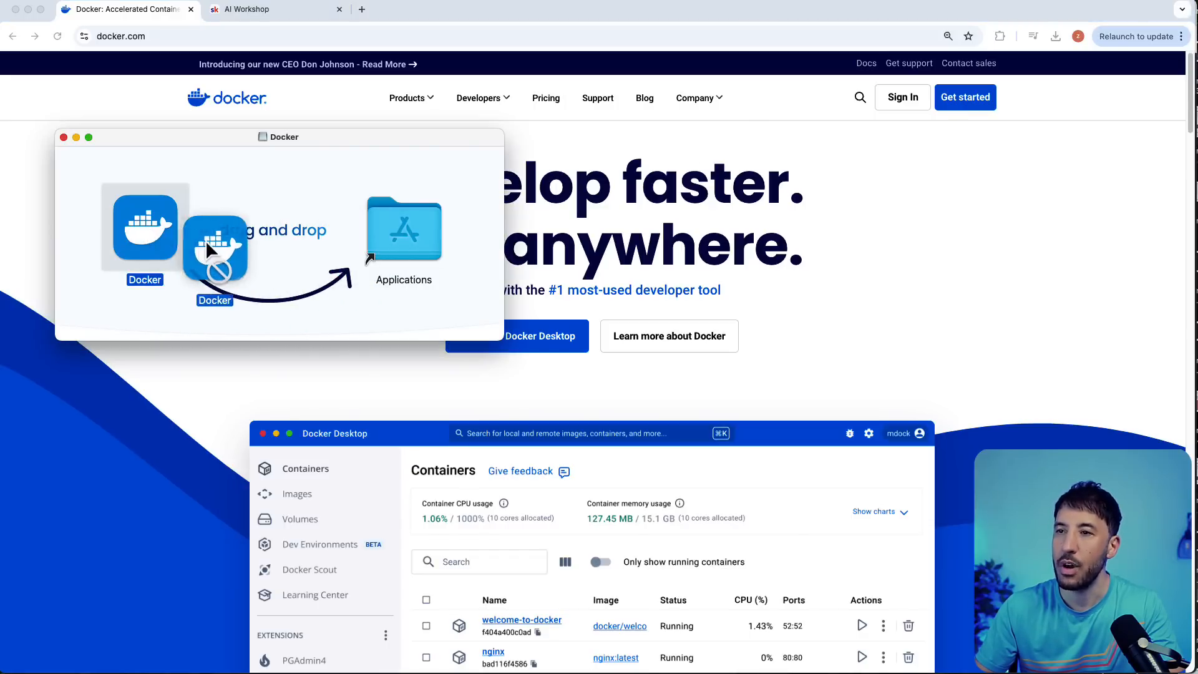
{"action": "left_click", "coordinate": [64, 137]}
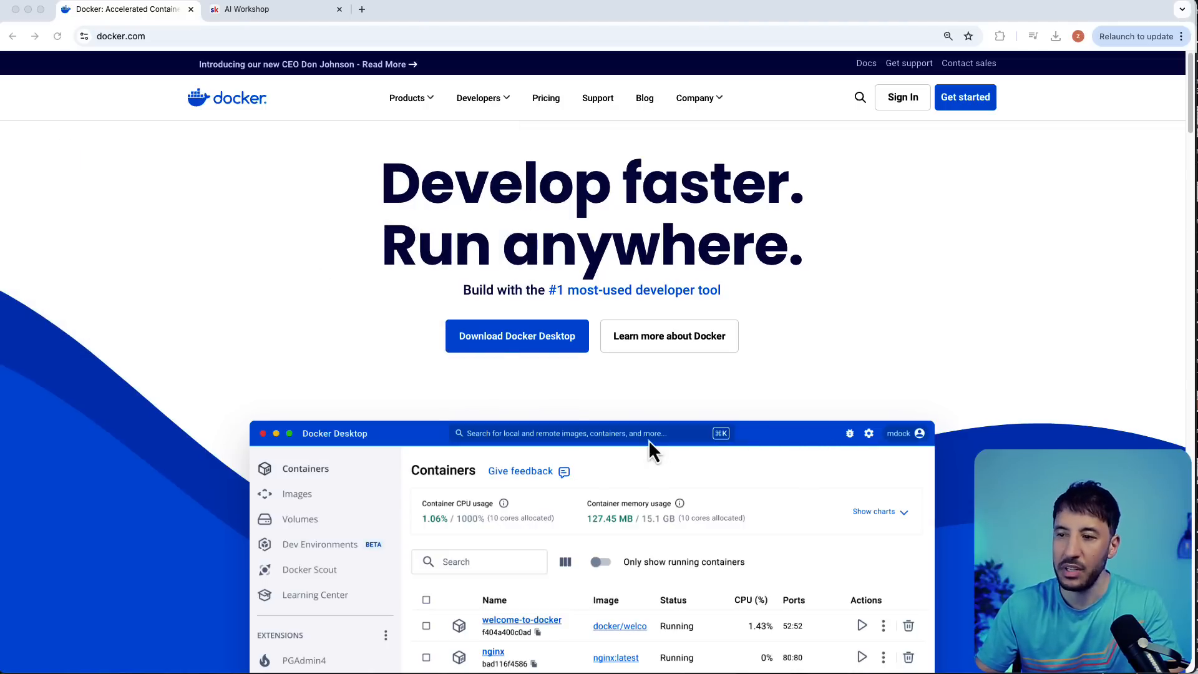
- Launch Docker from the installed applications and widen its window
{"action": "key", "text": "F4"}
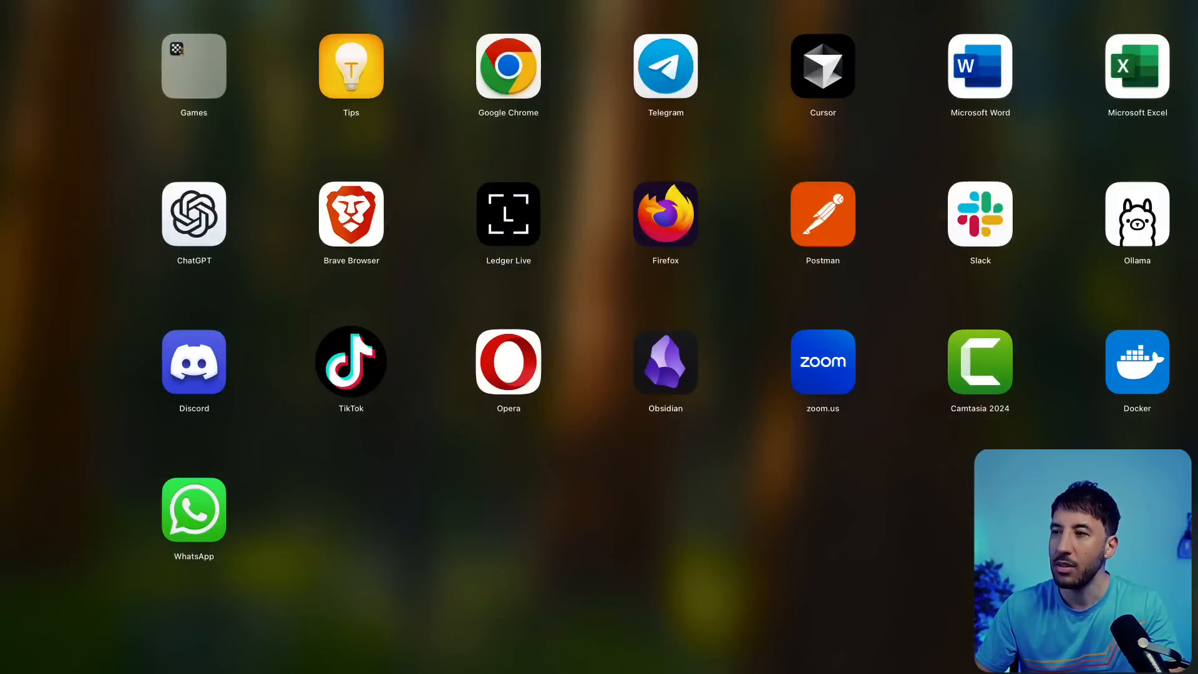
{"action": "left_click", "coordinate": [1137, 403]}
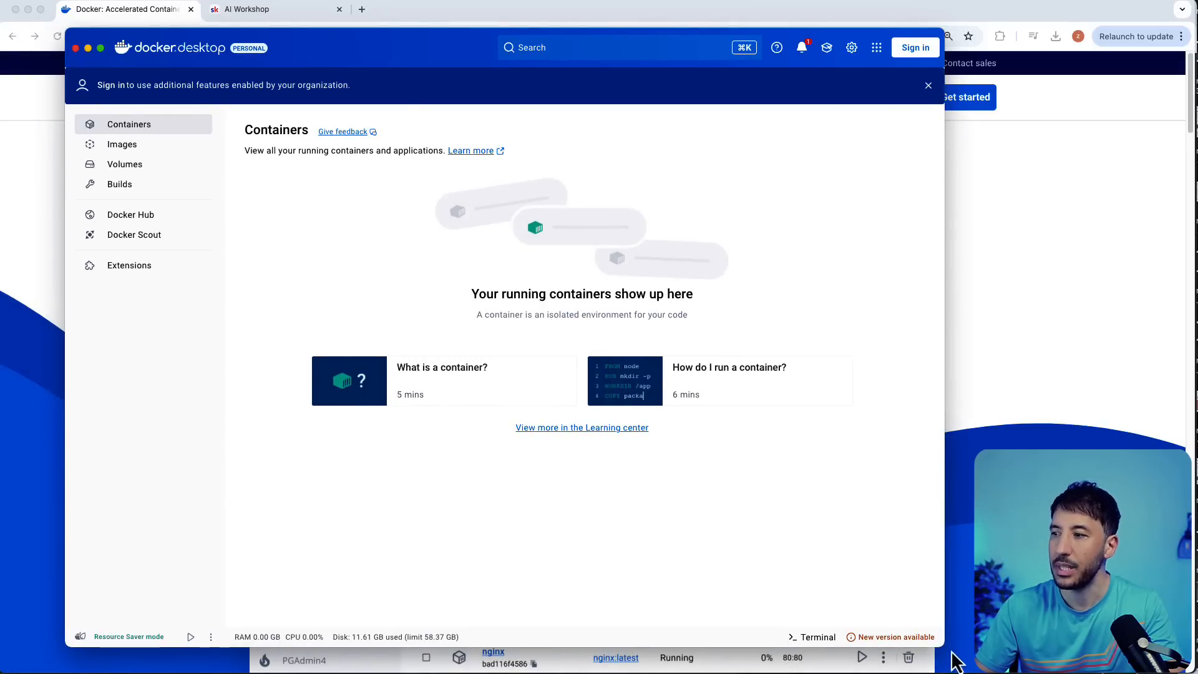
{"action": "left_click_drag", "start_coordinate": [953, 654], "coordinate": [1068, 657]}
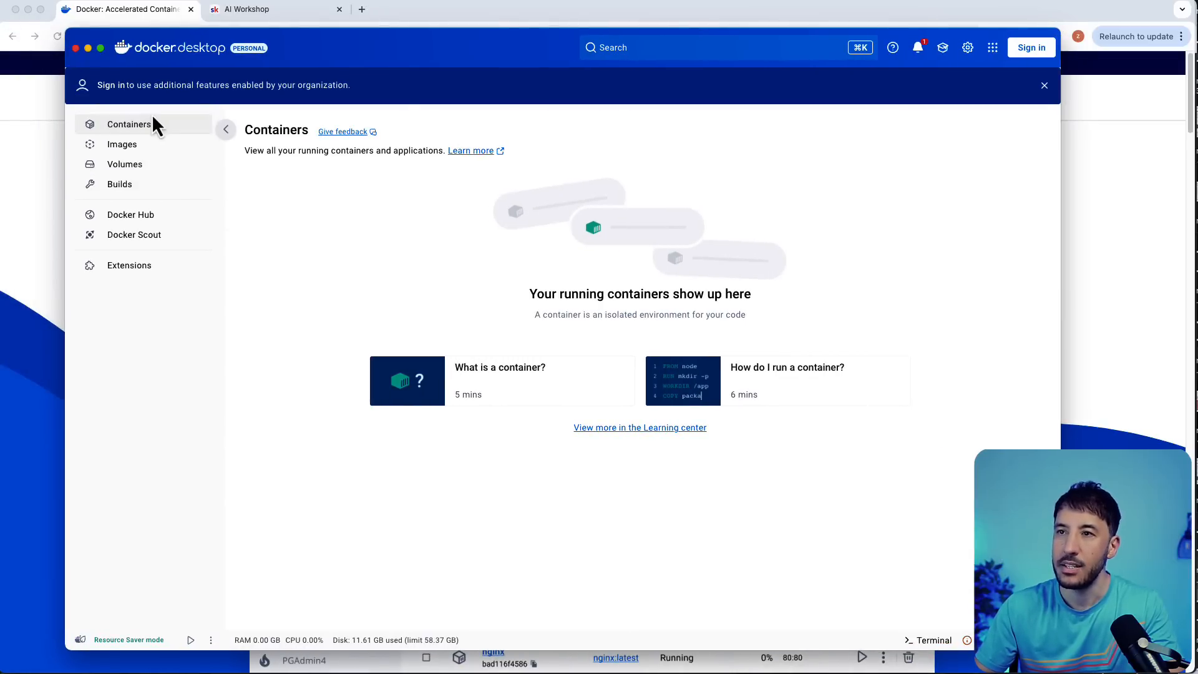
- Look through the Images, Volumes and Containers pages and the search dialog of Docker Desktop
{"action": "left_click", "coordinate": [129, 147]}
{"action": "left_click", "coordinate": [124, 171]}
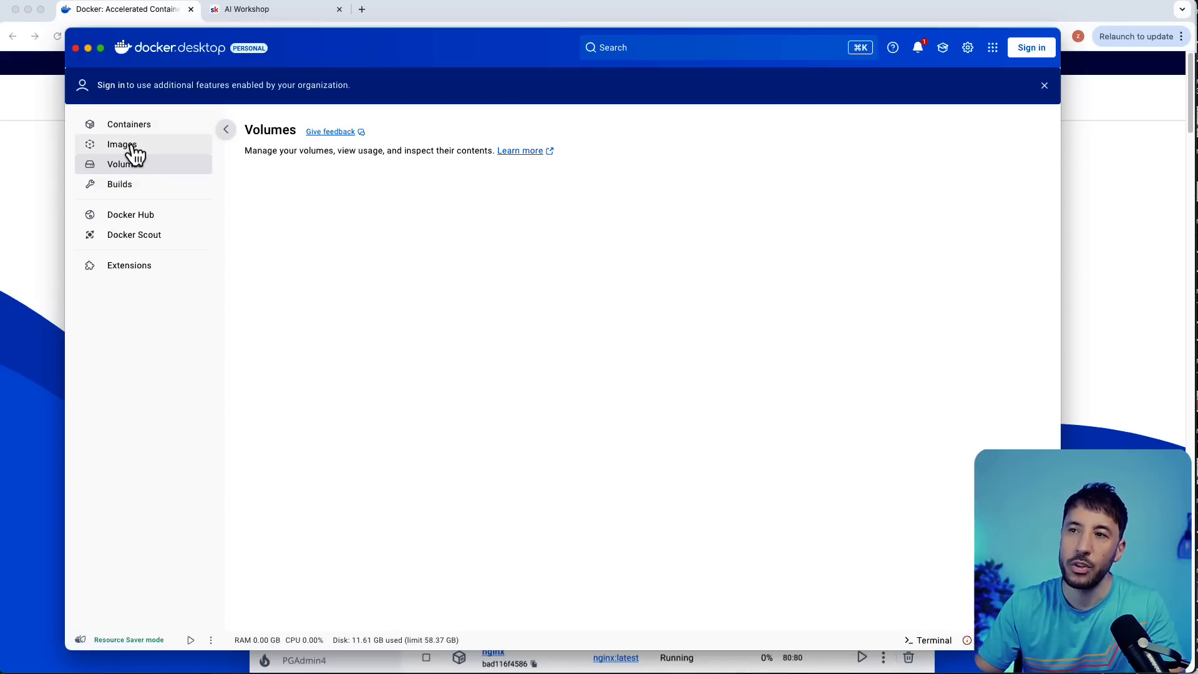
{"action": "left_click", "coordinate": [646, 47]}
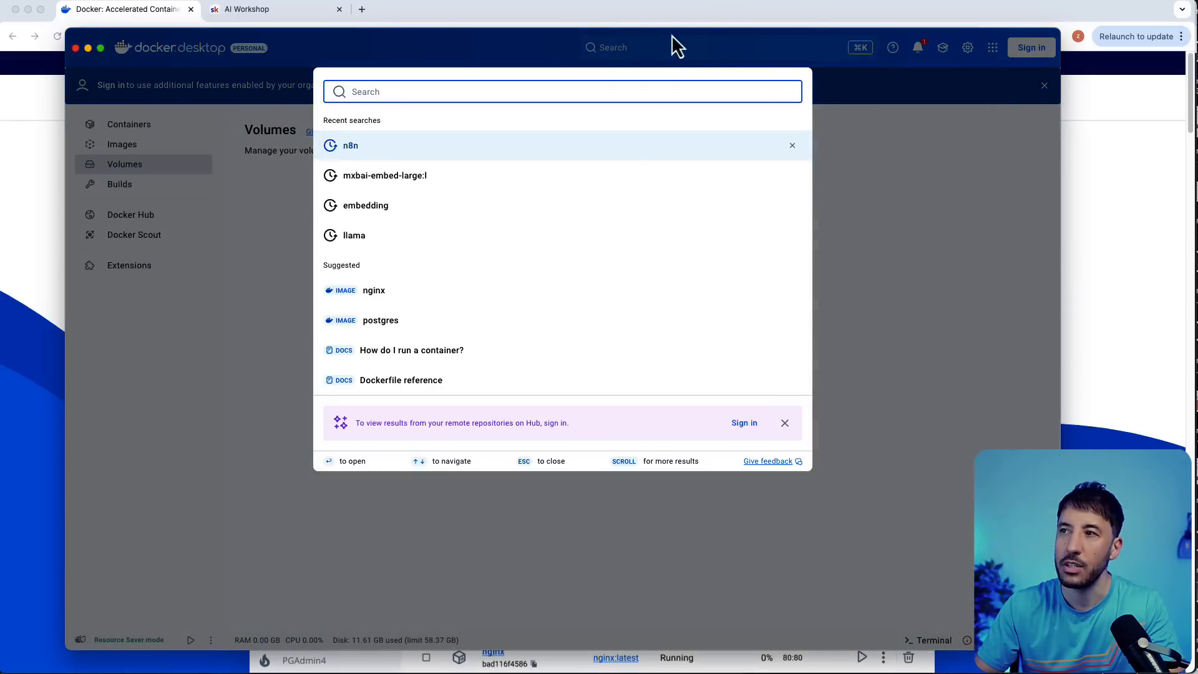
{"action": "left_click", "coordinate": [253, 261]}
{"action": "left_click", "coordinate": [143, 147]}
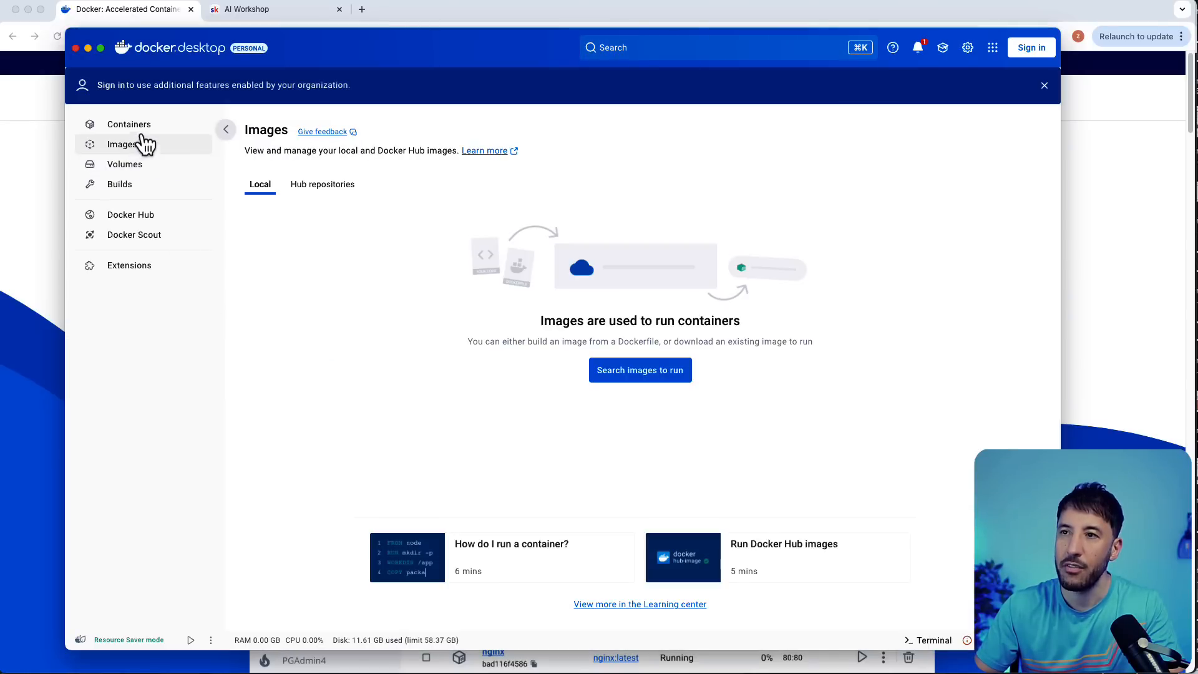
{"action": "left_click", "coordinate": [144, 129]}
- Search for n8n and pull the n8nio/n8n image with the latest tag
{"action": "left_click", "coordinate": [632, 48]}
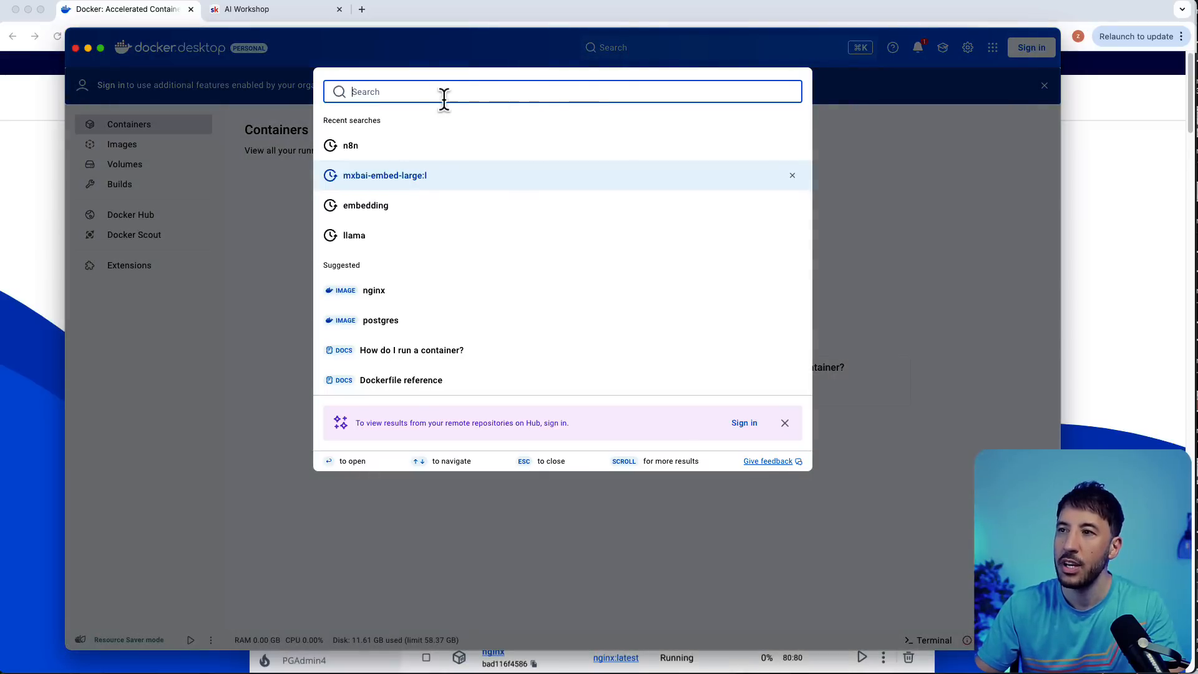
{"action": "type", "text": "n8n"}
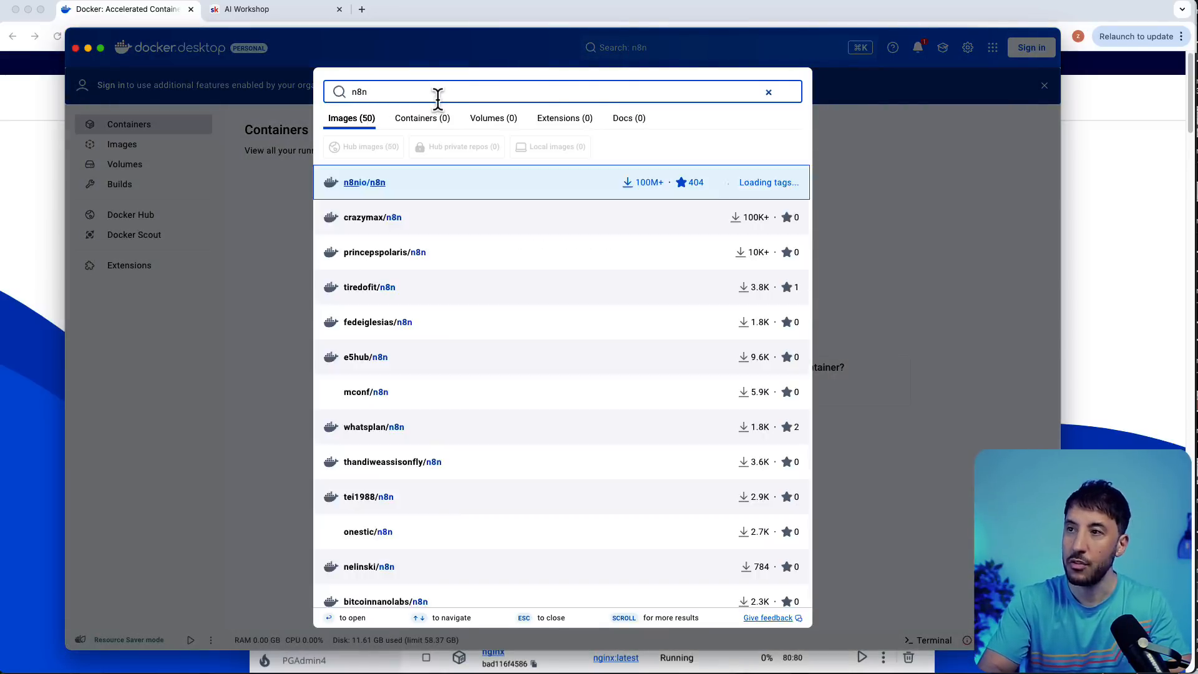
{"action": "key", "text": "Return"}
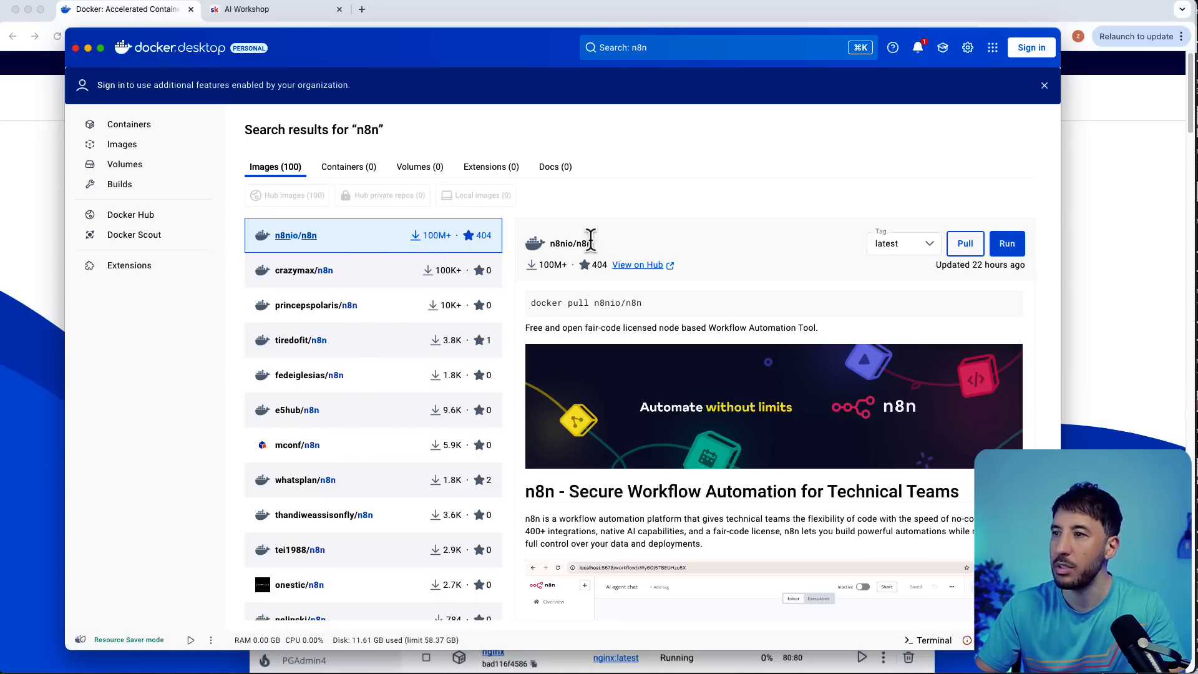
{"action": "left_click", "coordinate": [970, 245]}
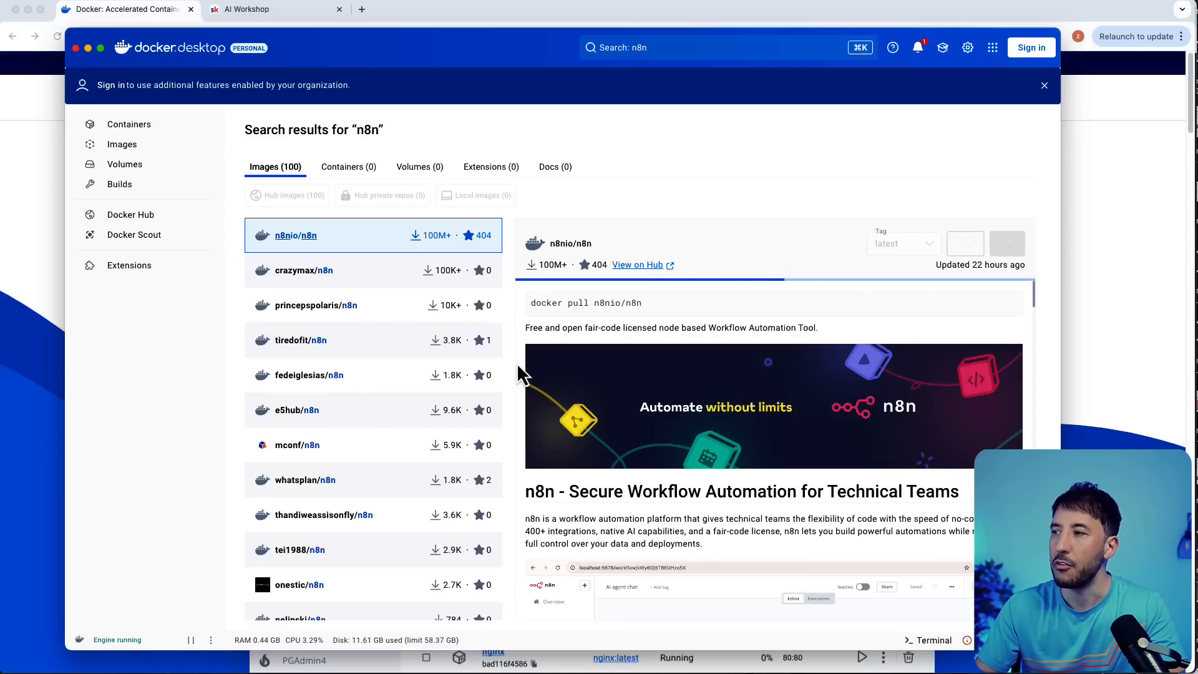
- Check the local images and the containers list, and return to the images
{"action": "left_click", "coordinate": [135, 151]}
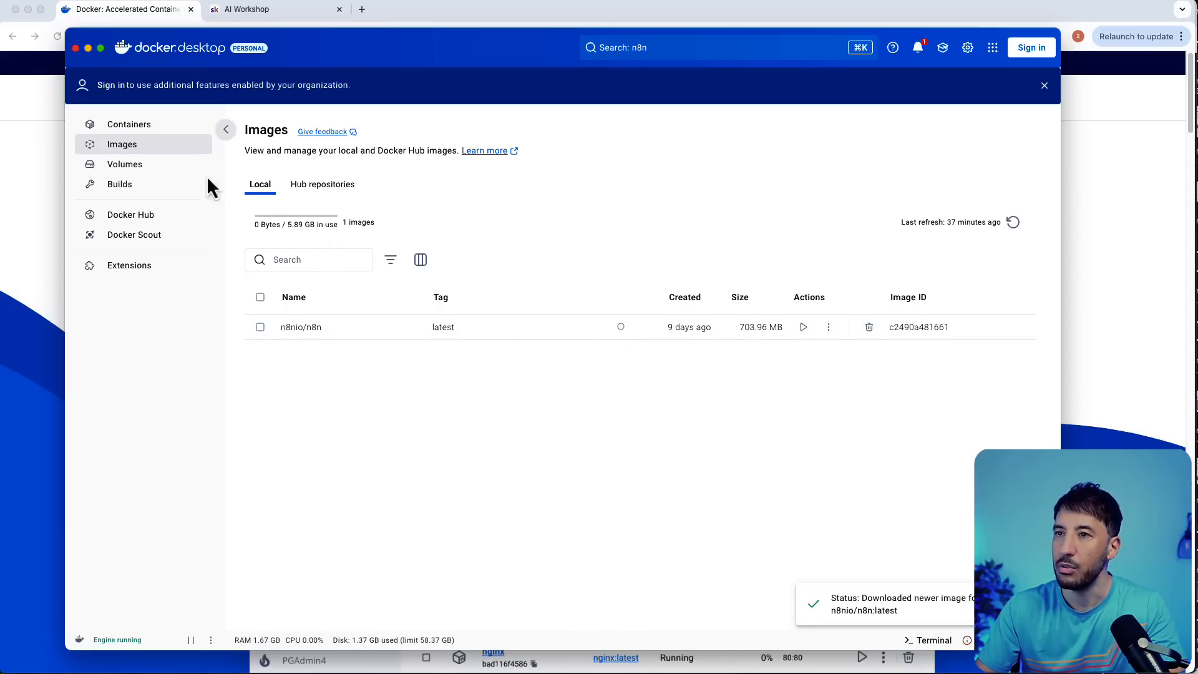
{"action": "left_click", "coordinate": [142, 126]}
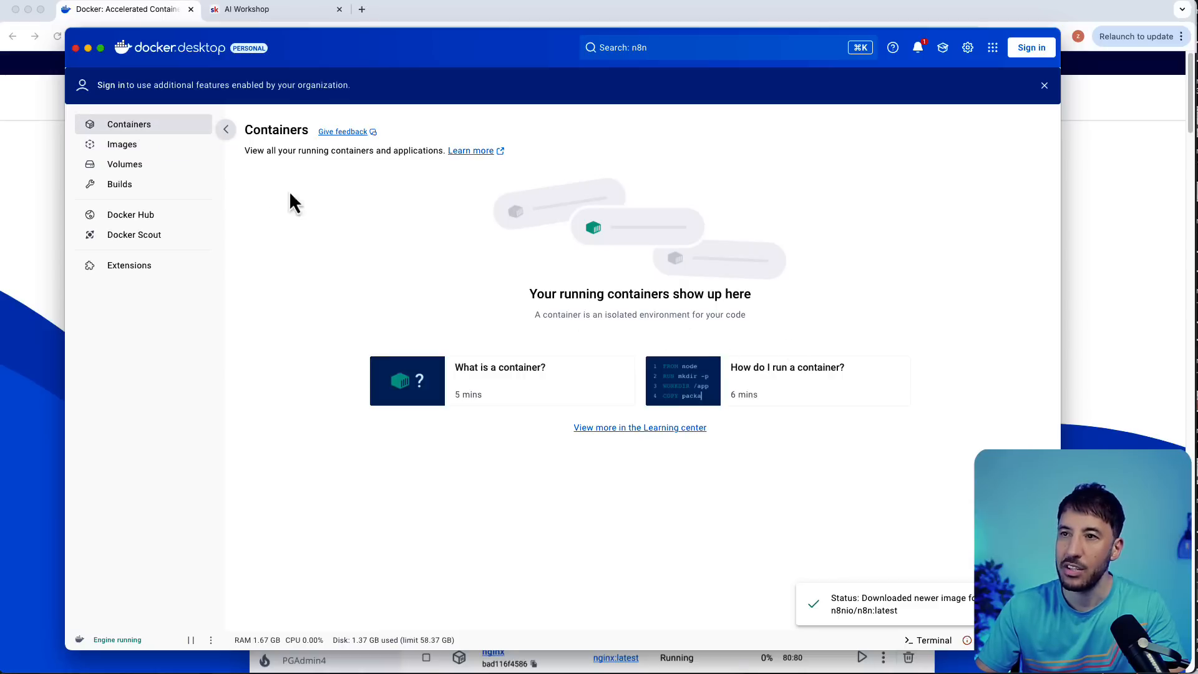
{"action": "left_click", "coordinate": [148, 151]}
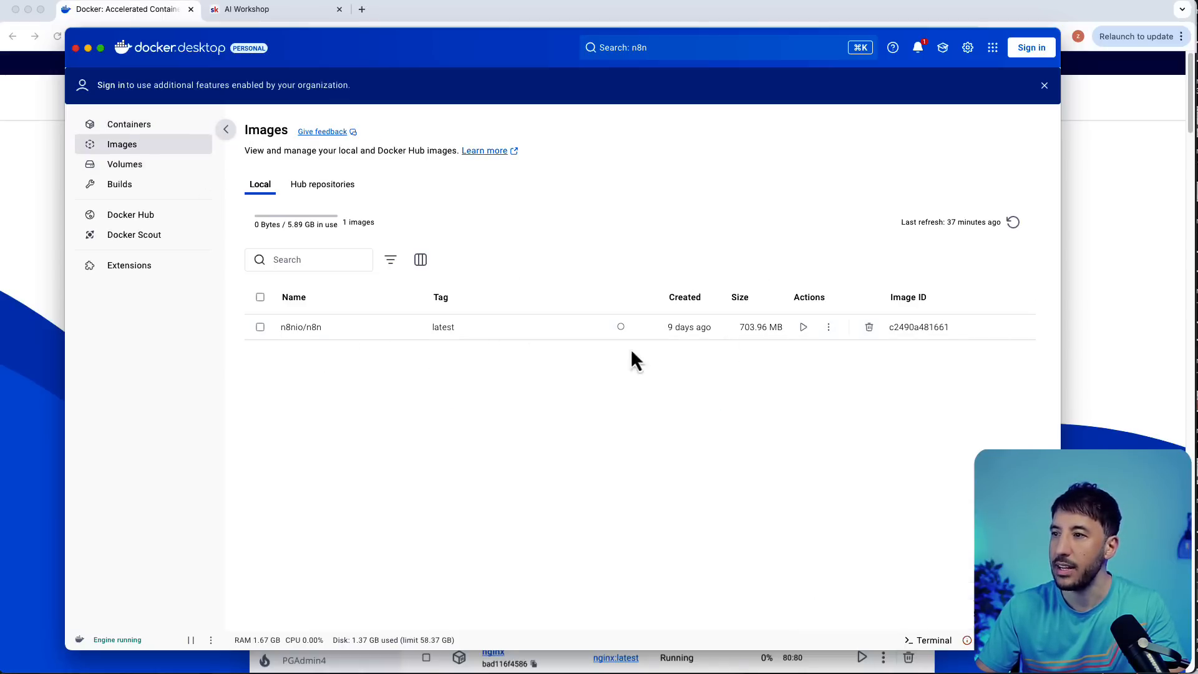
- Start running a new container from the n8nio/n8n image, expand its optional settings and name it n8n-container
{"action": "left_click", "coordinate": [804, 328]}
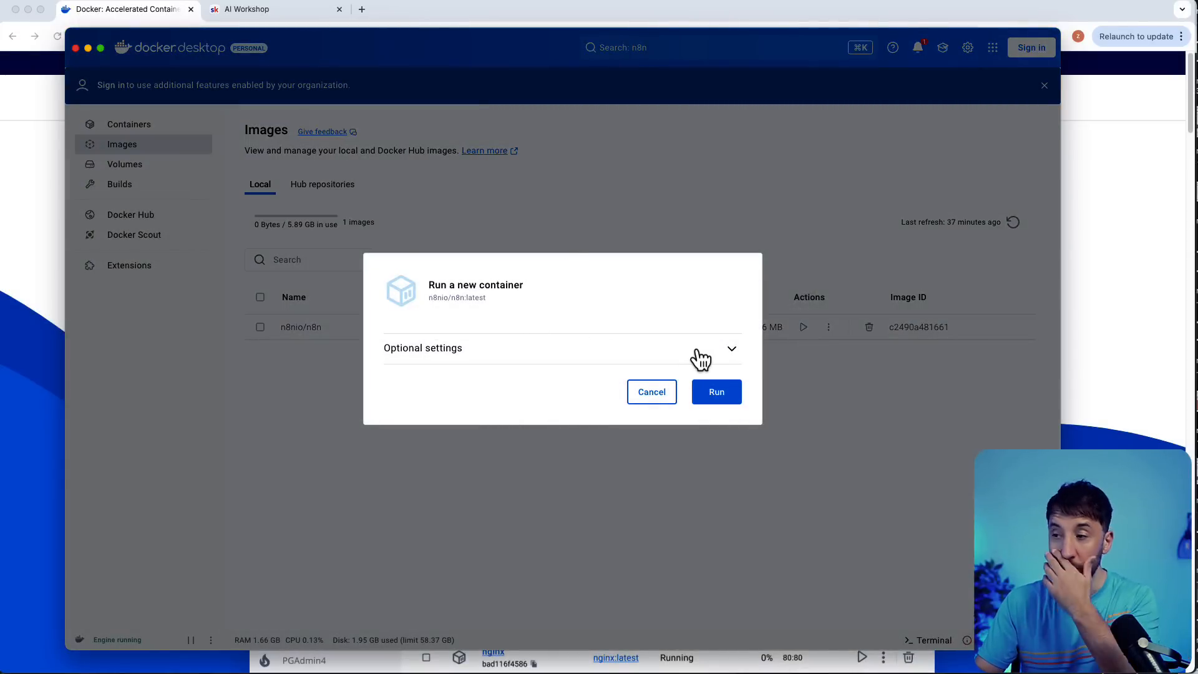
{"action": "left_click", "coordinate": [727, 354]}
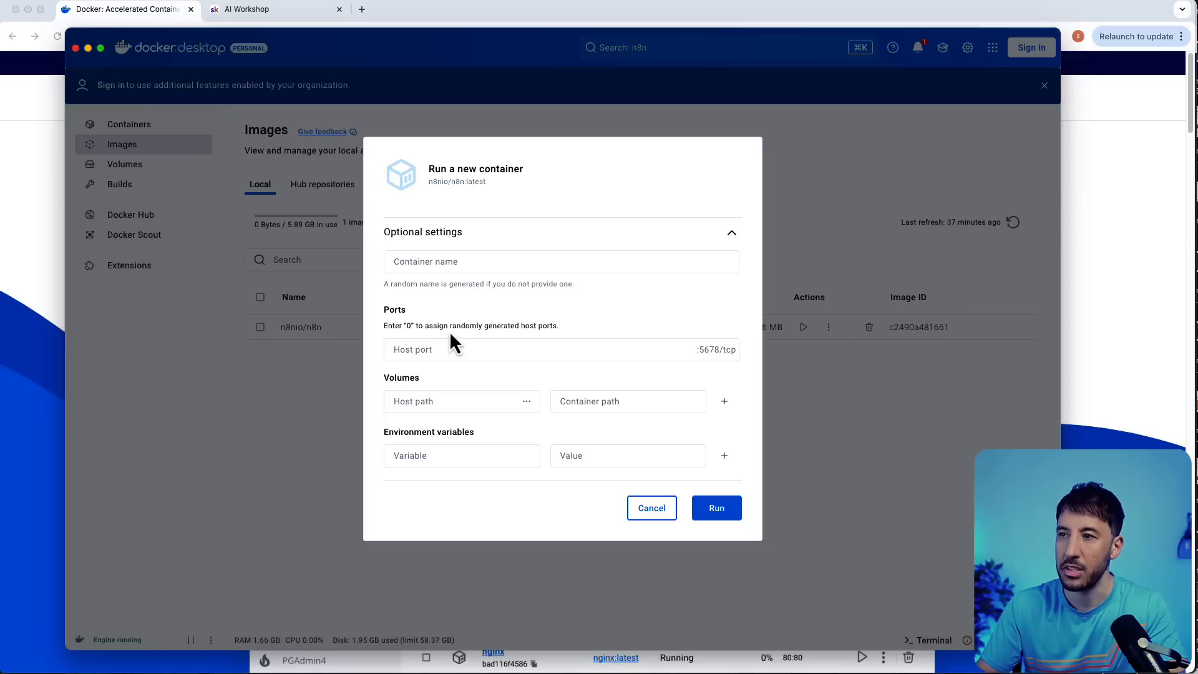
{"action": "left_click", "coordinate": [461, 264]}
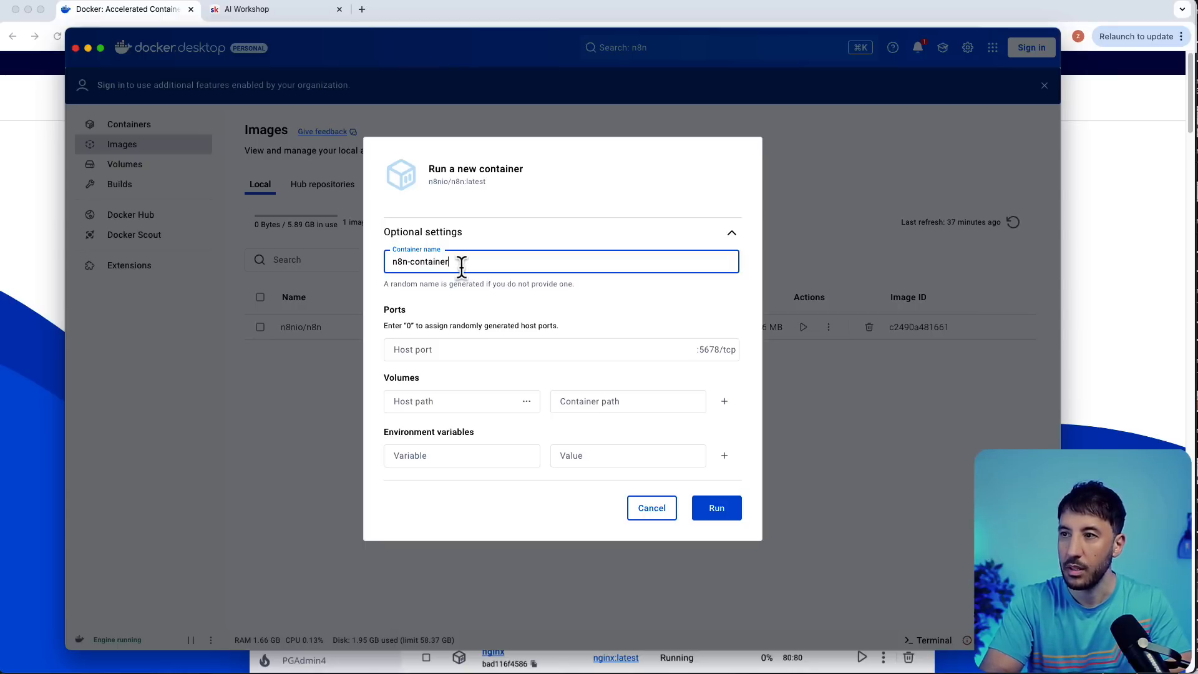
{"action": "left_click", "coordinate": [485, 319]}
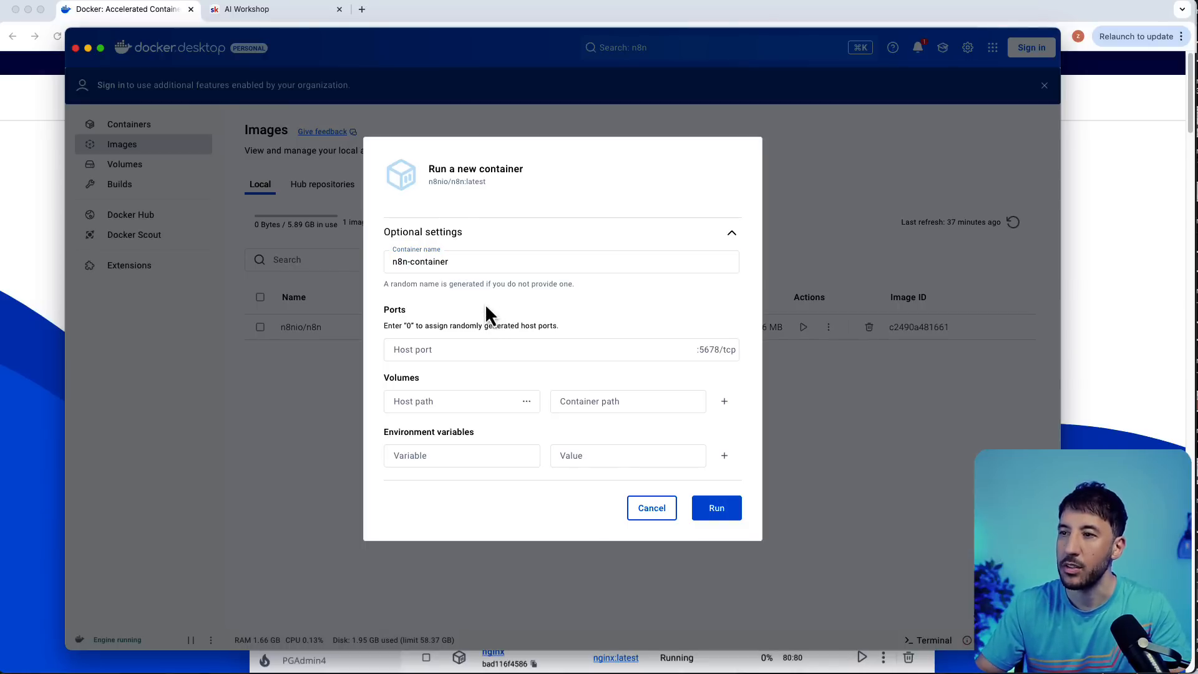
{"action": "left_click", "coordinate": [459, 350]}
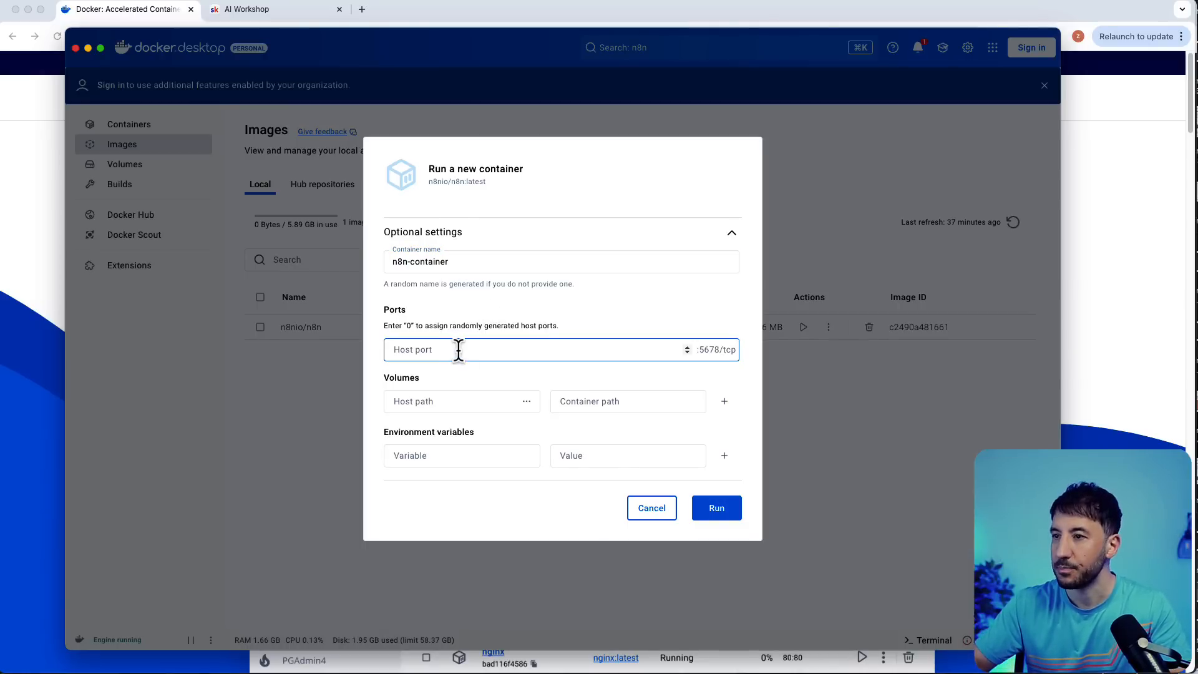
{"action": "left_click", "coordinate": [422, 316]}
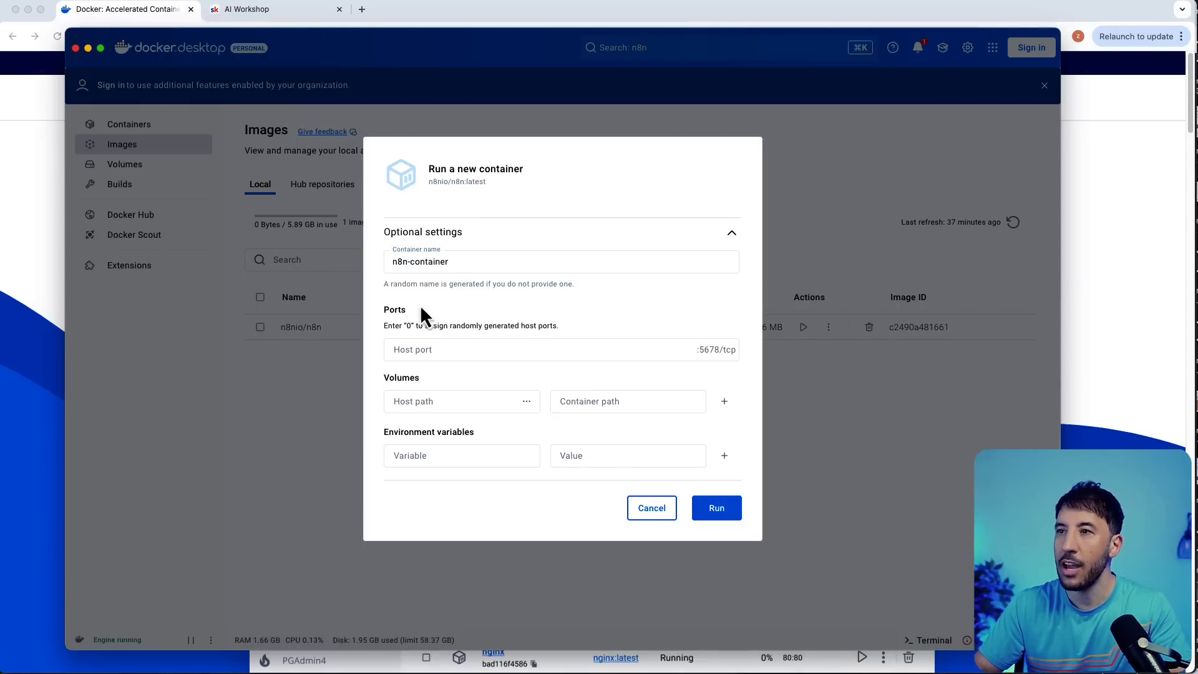
- Switch to the AI Workshop page in the browser and open the n8n AI Automations course in its Classroom
{"action": "left_click", "coordinate": [270, 12]}
{"action": "left_click", "coordinate": [269, 12]}
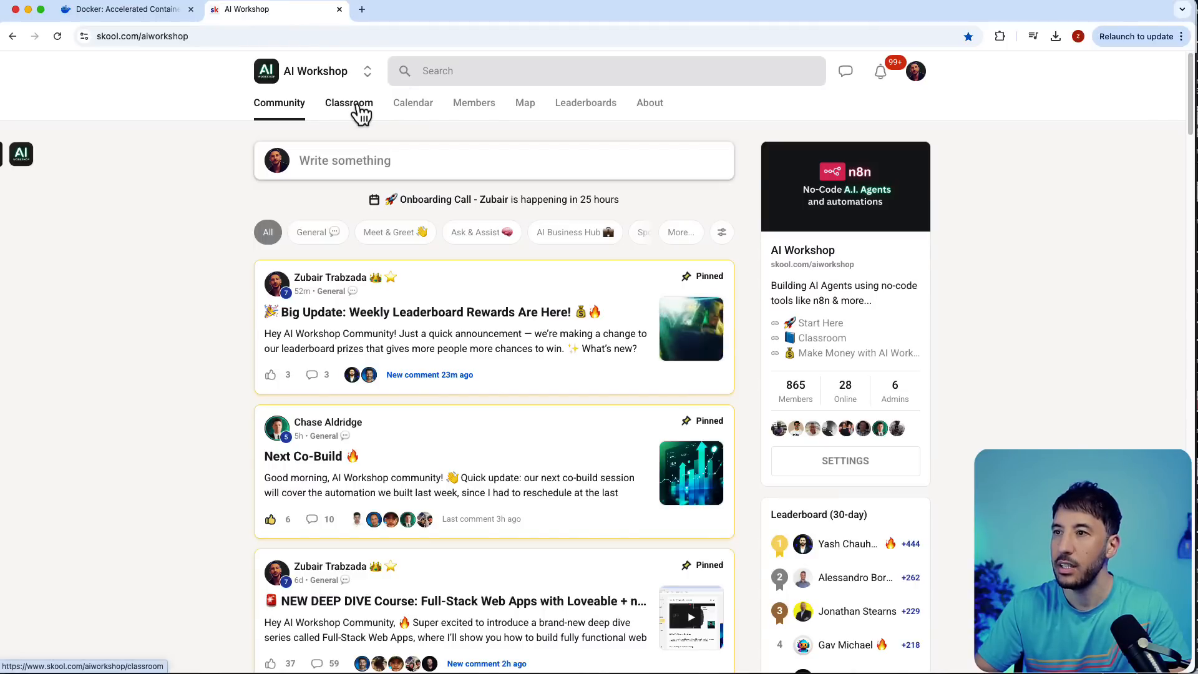
{"action": "left_click", "coordinate": [361, 113]}
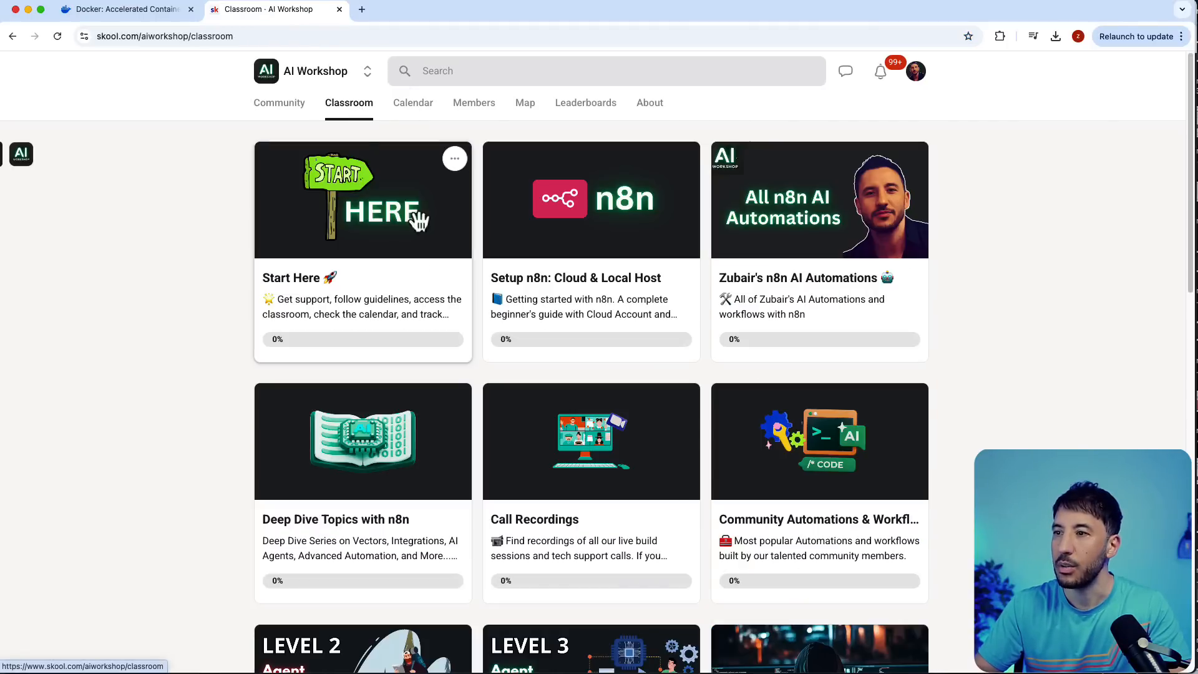
{"action": "left_click", "coordinate": [819, 296]}
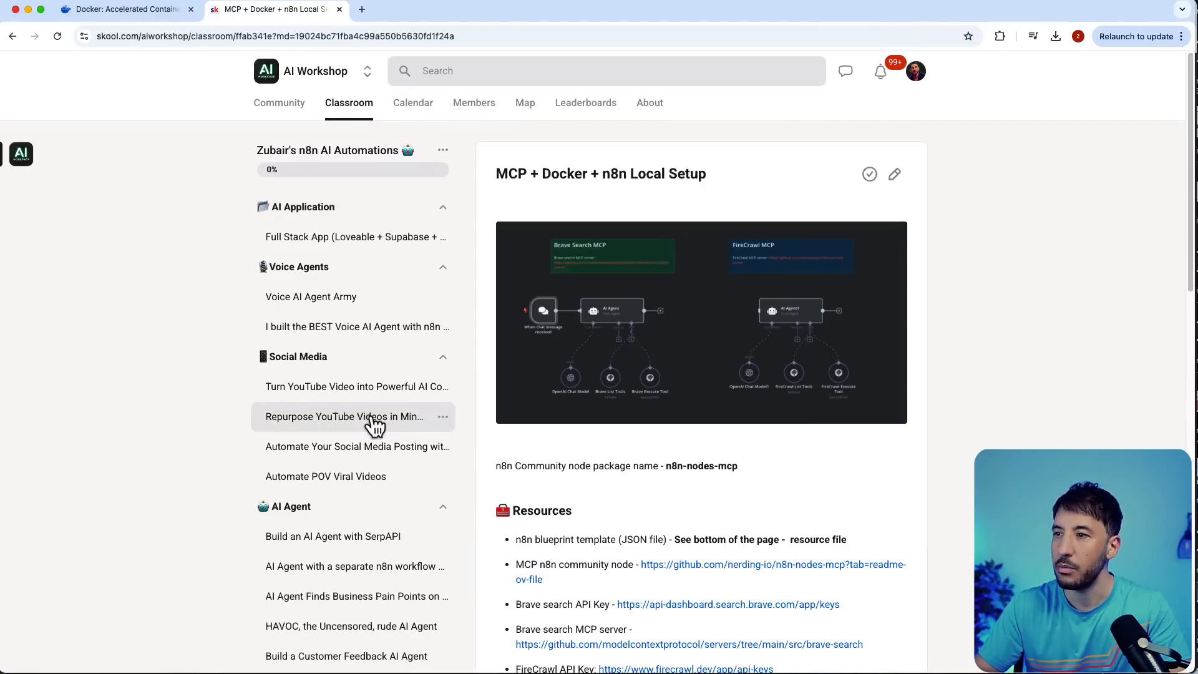
- Review the MCP + Docker + n8n Local Setup lesson, including its resources, credential setups and n8n Docker container settings
{"action": "scroll", "coordinate": [374, 424], "scroll_direction": "down", "scroll_amount": 15}
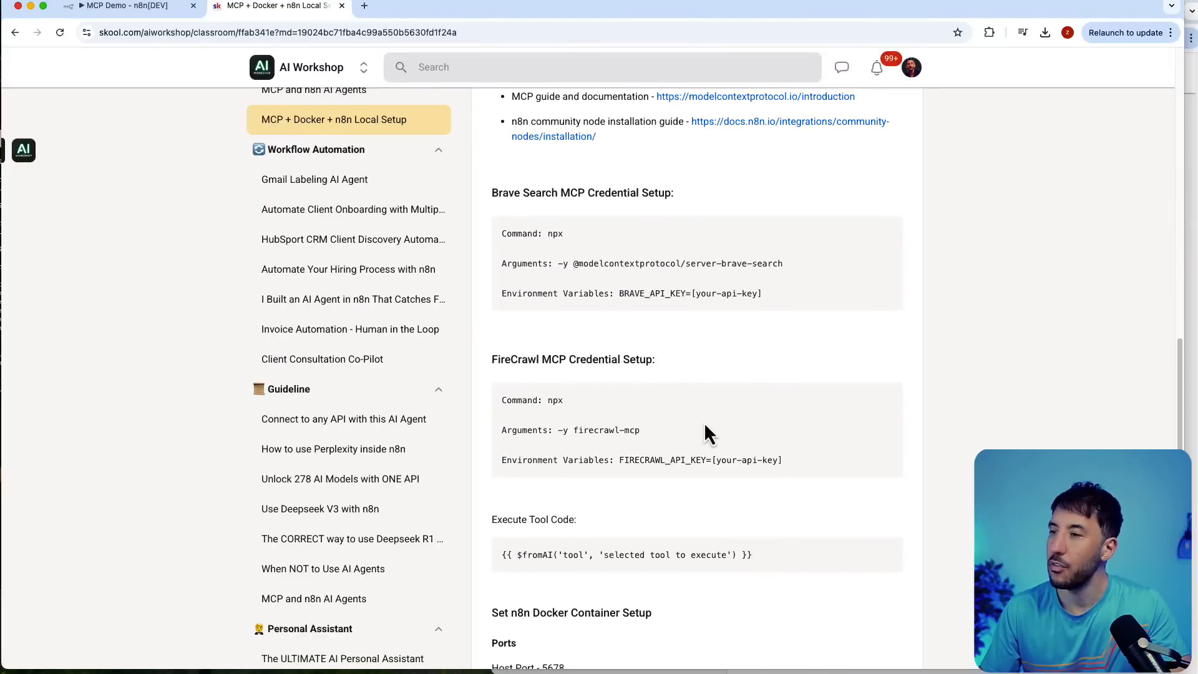
{"action": "scroll", "coordinate": [704, 422], "scroll_direction": "up", "scroll_amount": 12}
{"action": "scroll", "coordinate": [662, 426], "scroll_direction": "down", "scroll_amount": 4}
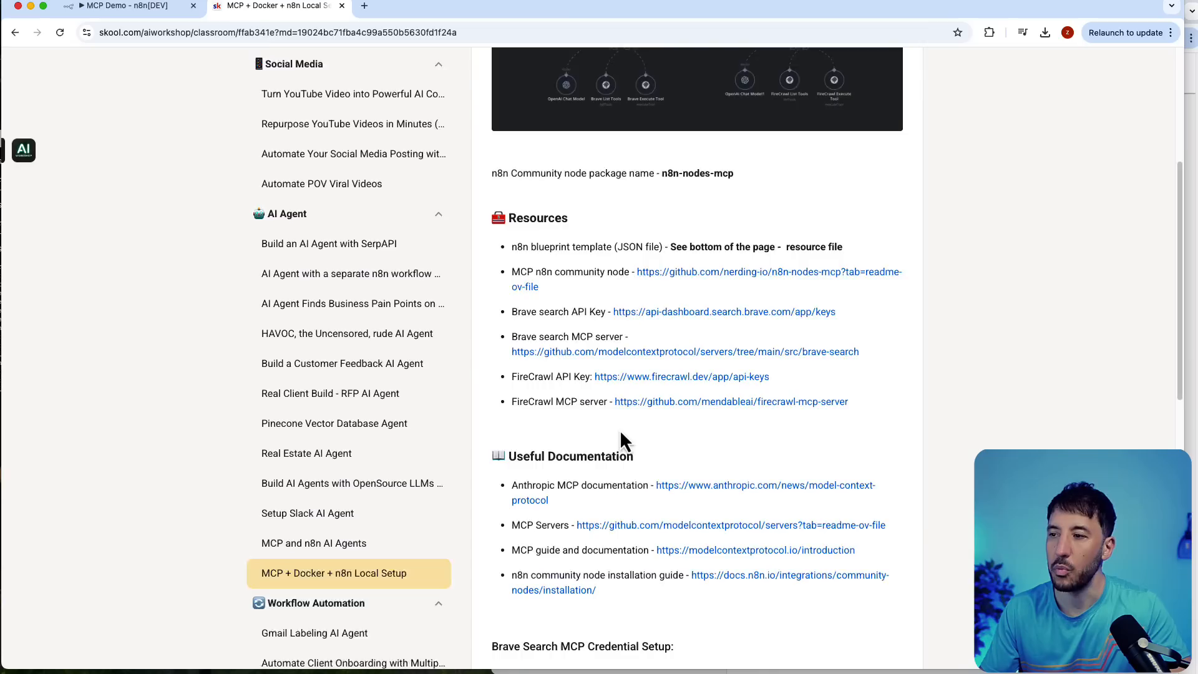
{"action": "scroll", "coordinate": [621, 432], "scroll_direction": "down", "scroll_amount": 10}
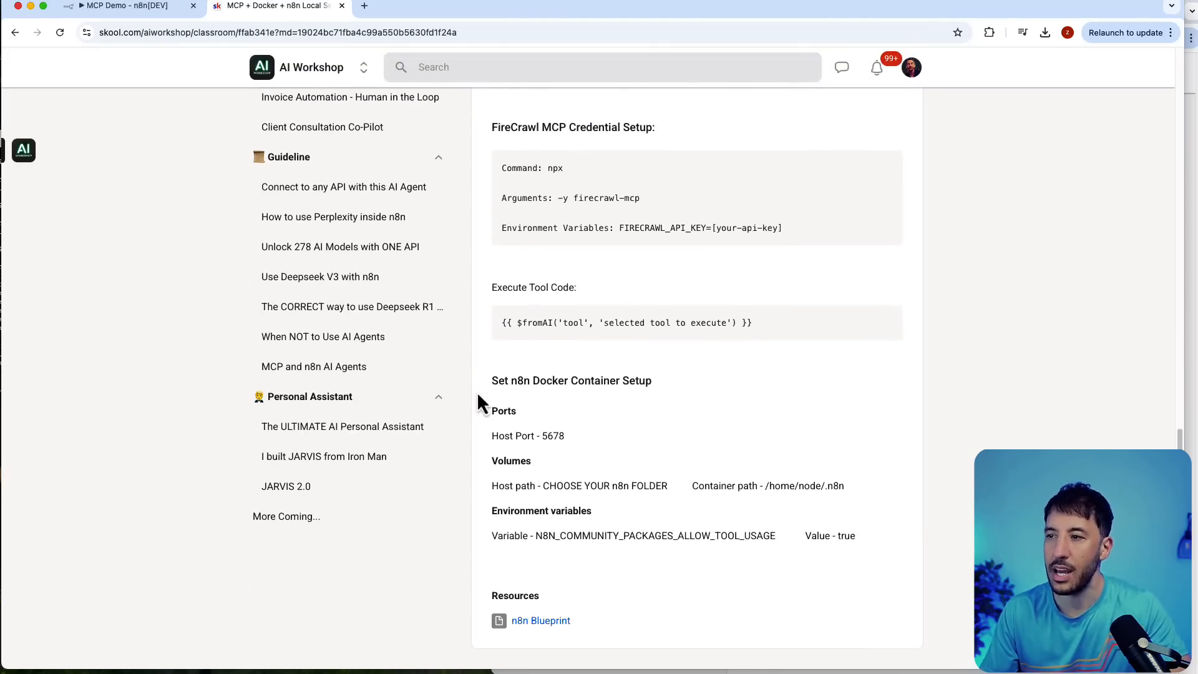
{"action": "scroll", "coordinate": [538, 395], "scroll_direction": "up", "scroll_amount": 4}
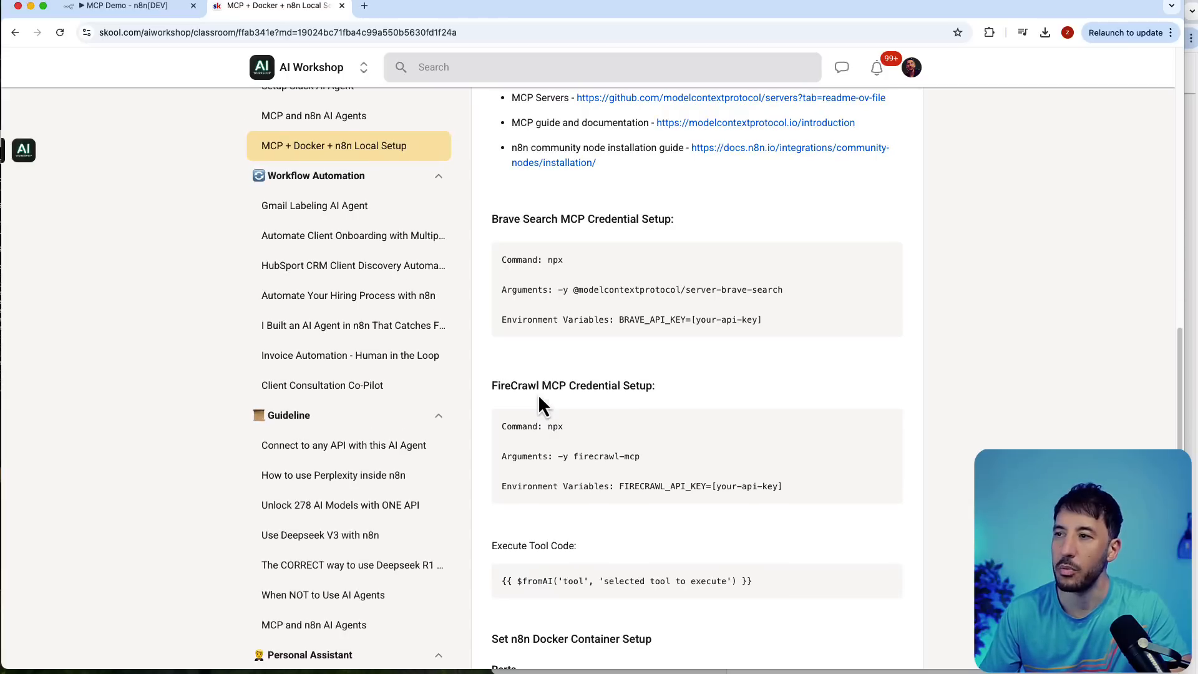
{"action": "scroll", "coordinate": [538, 394], "scroll_direction": "up", "scroll_amount": 10}
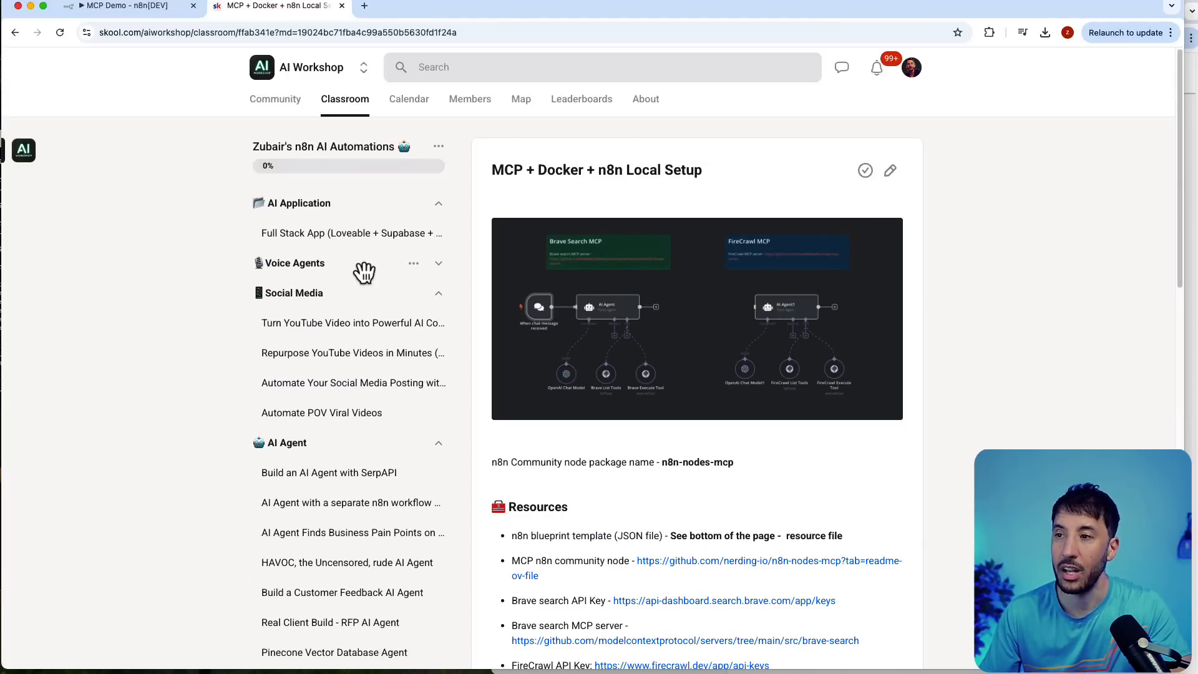
- Open the lesson on turning YouTube videos into powerful AI content and skim its resources and prompts
{"action": "left_click", "coordinate": [321, 327]}
{"action": "scroll", "coordinate": [655, 385], "scroll_direction": "down", "scroll_amount": 7}
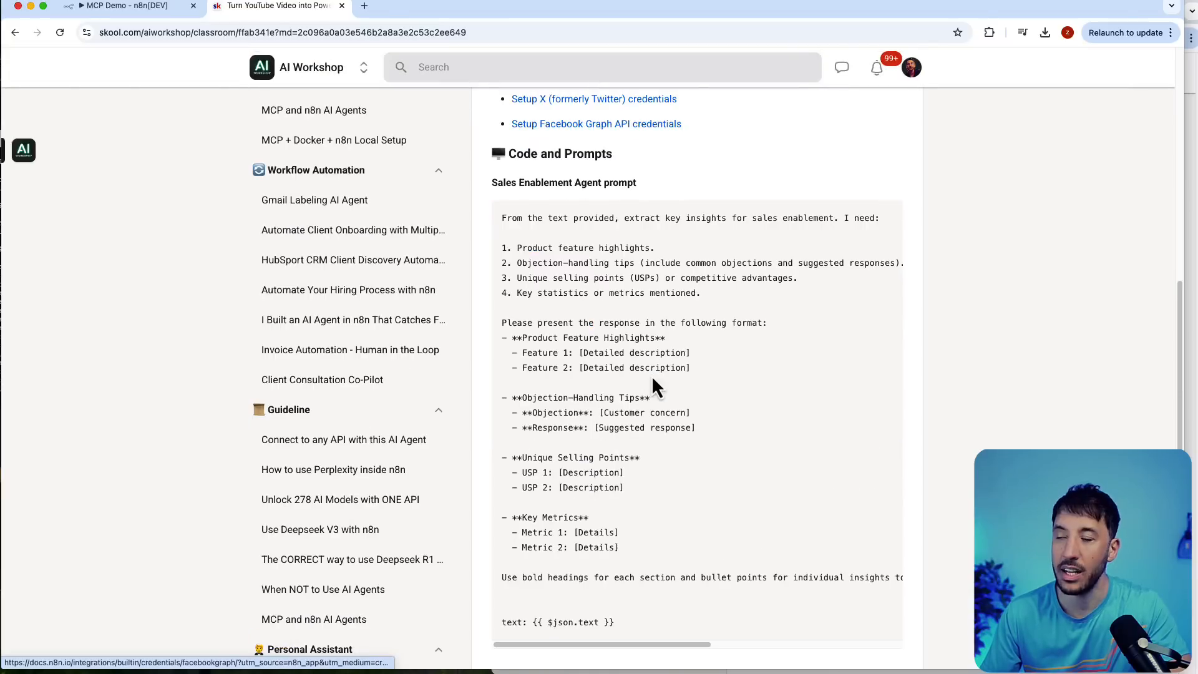
{"action": "scroll", "coordinate": [656, 387], "scroll_direction": "up", "scroll_amount": 8}
{"action": "scroll", "coordinate": [651, 376], "scroll_direction": "up", "scroll_amount": 3}
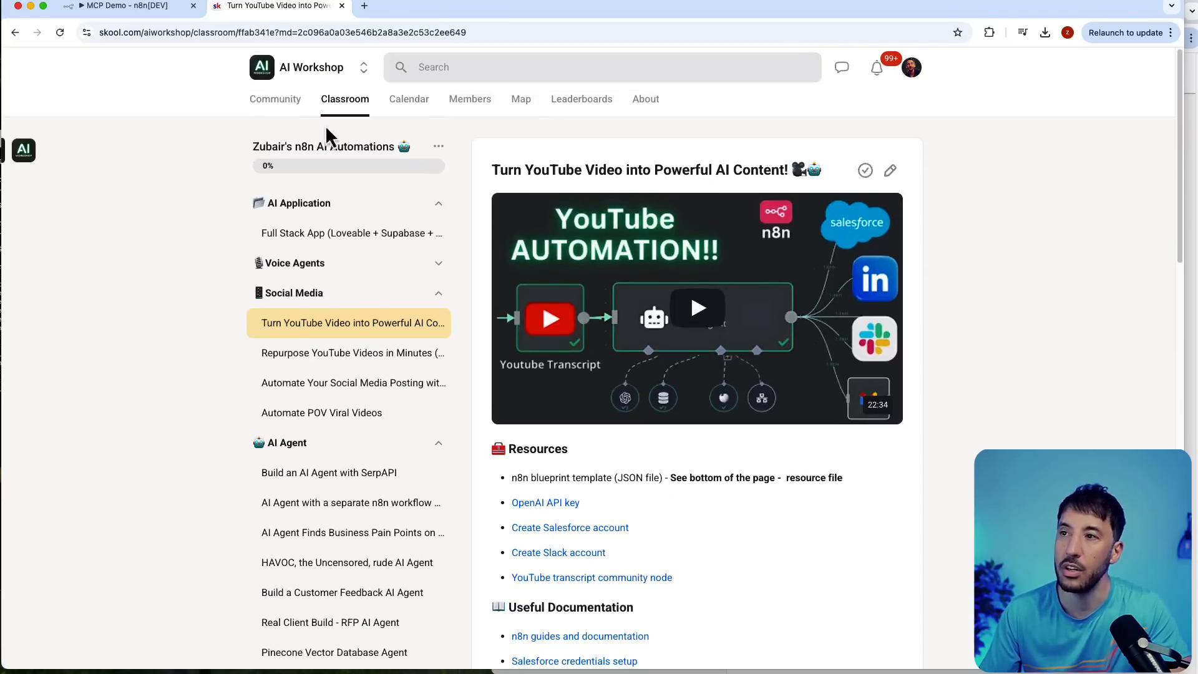
- Browse the AI Workshop community feed, then view the March 2025 event calendar
{"action": "left_click", "coordinate": [275, 98]}
{"action": "scroll", "coordinate": [417, 279], "scroll_direction": "down", "scroll_amount": 4}
{"action": "scroll", "coordinate": [417, 279], "scroll_direction": "down", "scroll_amount": 2}
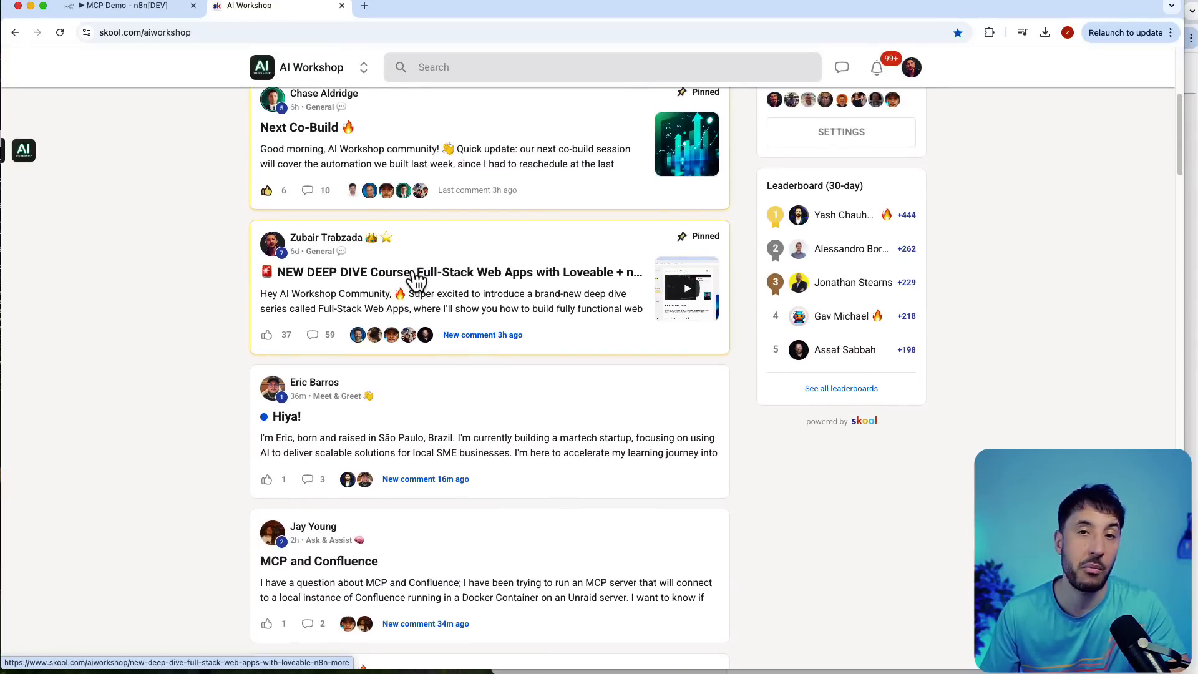
{"action": "scroll", "coordinate": [414, 279], "scroll_direction": "up", "scroll_amount": 5}
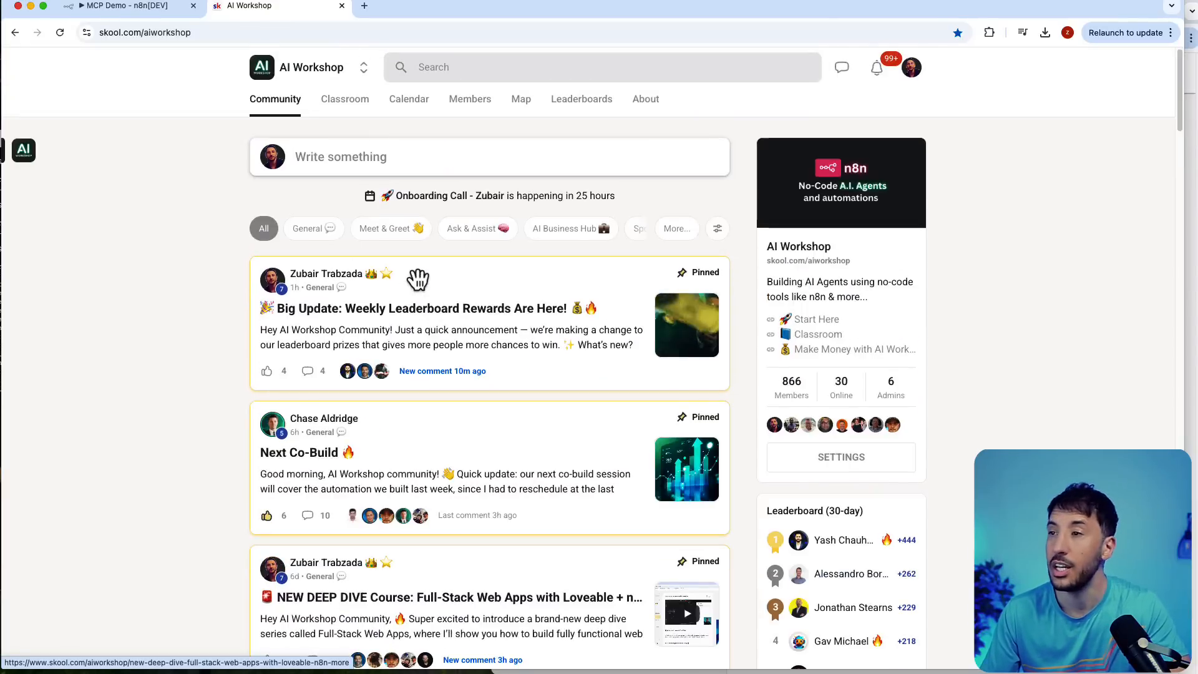
{"action": "left_click", "coordinate": [407, 100]}
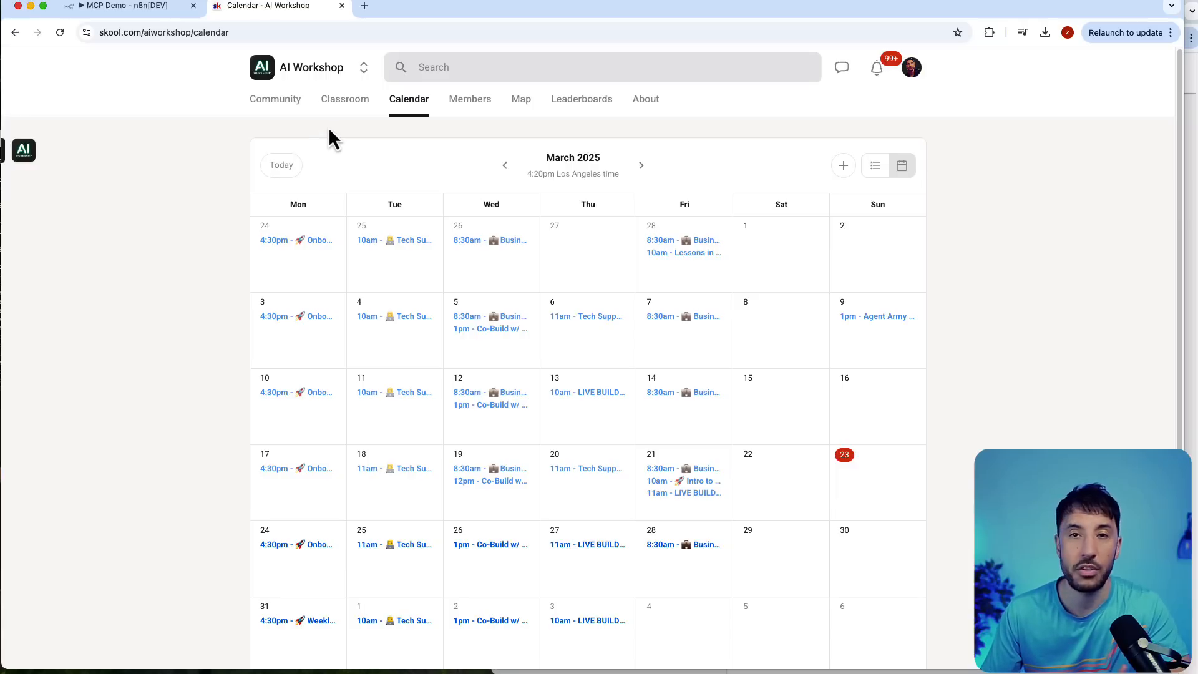
- Open the Deep Dive Topics with n8n course and skim its lesson list, including the Voice AI Agents Start Here lesson
{"action": "left_click", "coordinate": [347, 107]}
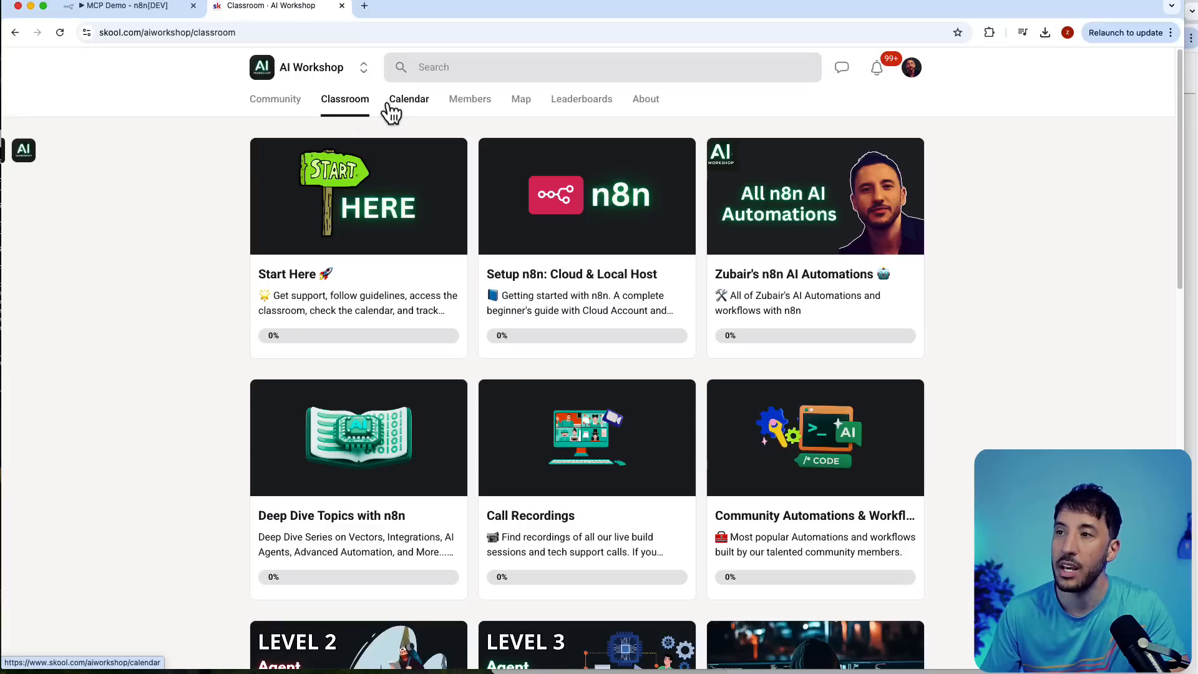
{"action": "left_click", "coordinate": [428, 449]}
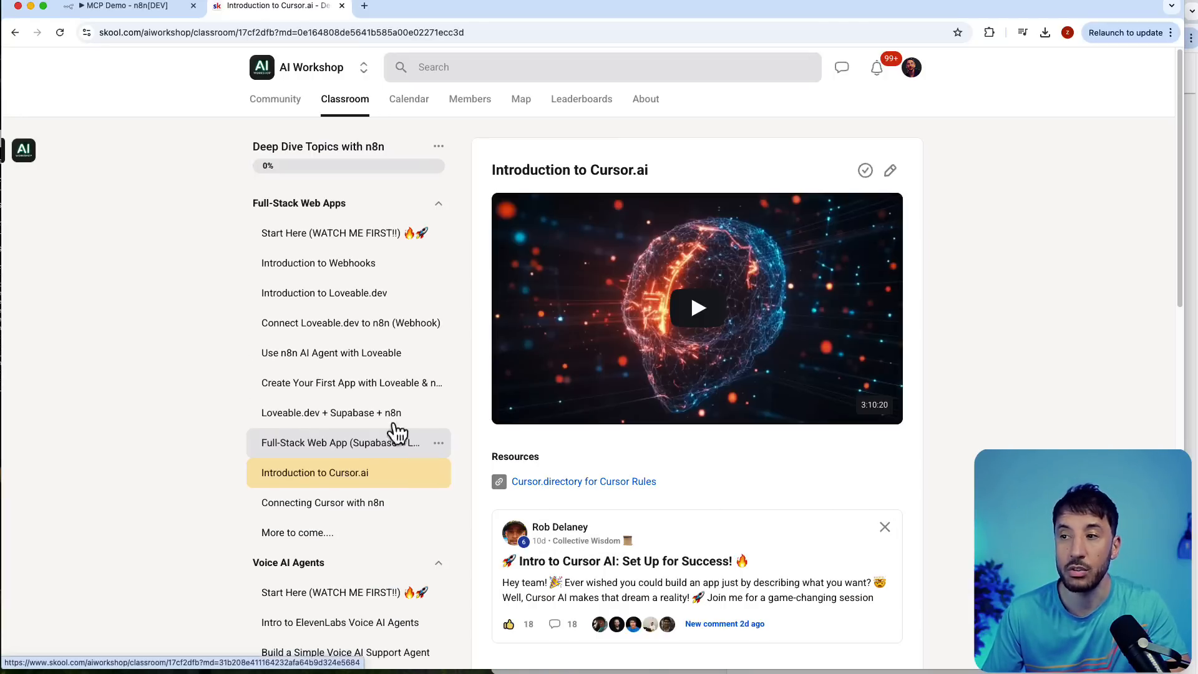
{"action": "scroll", "coordinate": [394, 428], "scroll_direction": "down", "scroll_amount": 1}
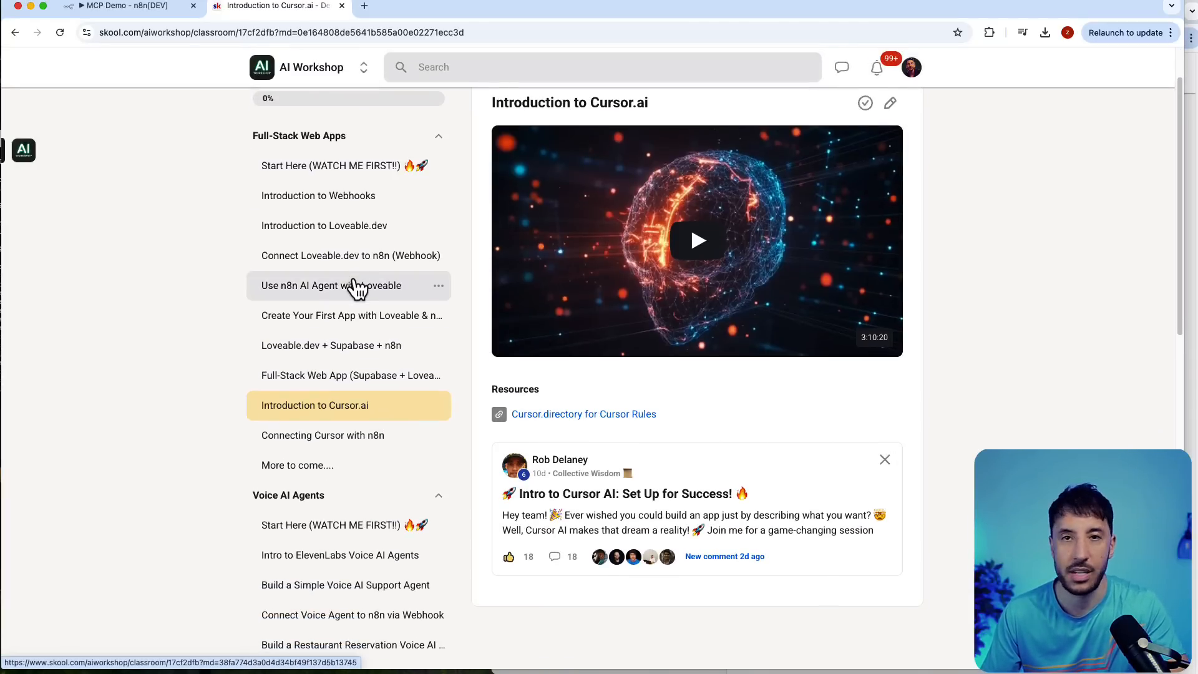
{"action": "scroll", "coordinate": [356, 287], "scroll_direction": "down", "scroll_amount": 2}
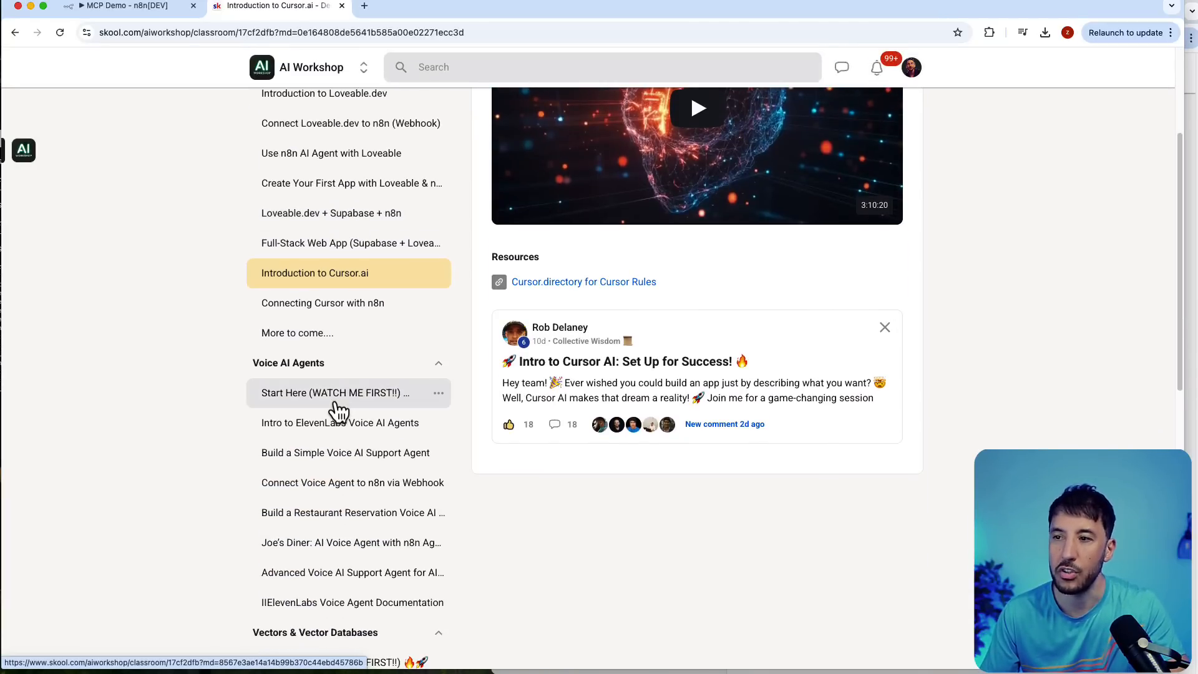
{"action": "left_click", "coordinate": [339, 413]}
{"action": "scroll", "coordinate": [338, 412], "scroll_direction": "down", "scroll_amount": 7}
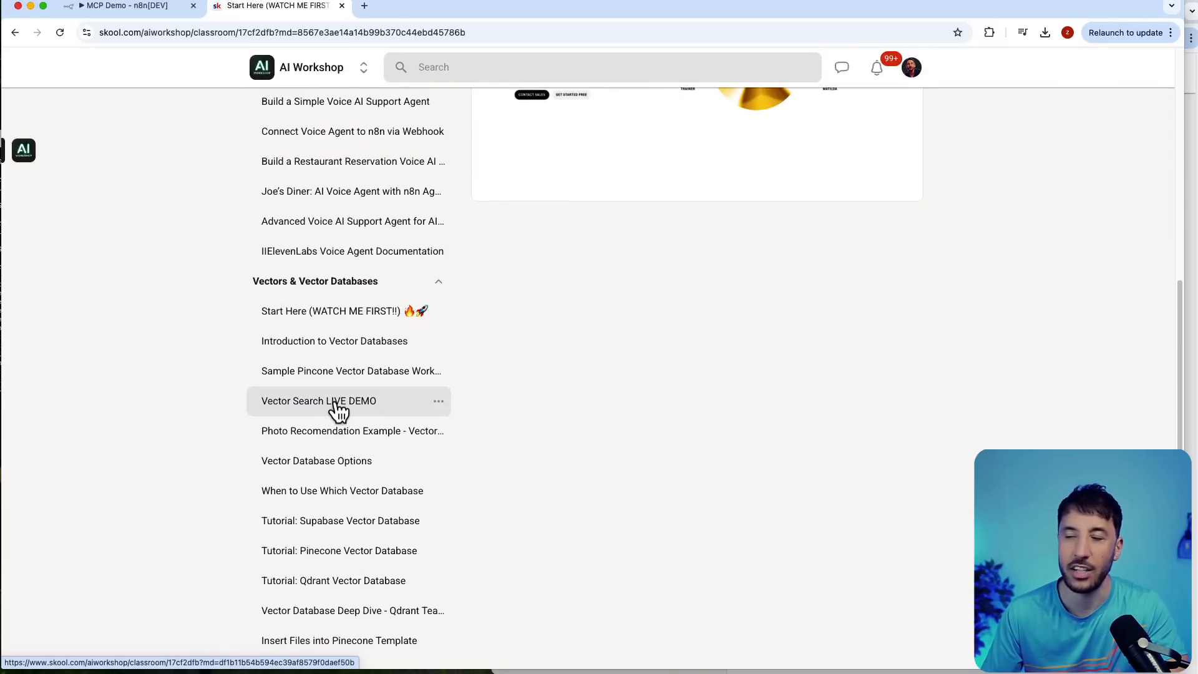
{"action": "scroll", "coordinate": [338, 412], "scroll_direction": "down", "scroll_amount": 5}
{"action": "scroll", "coordinate": [338, 412], "scroll_direction": "up", "scroll_amount": 10}
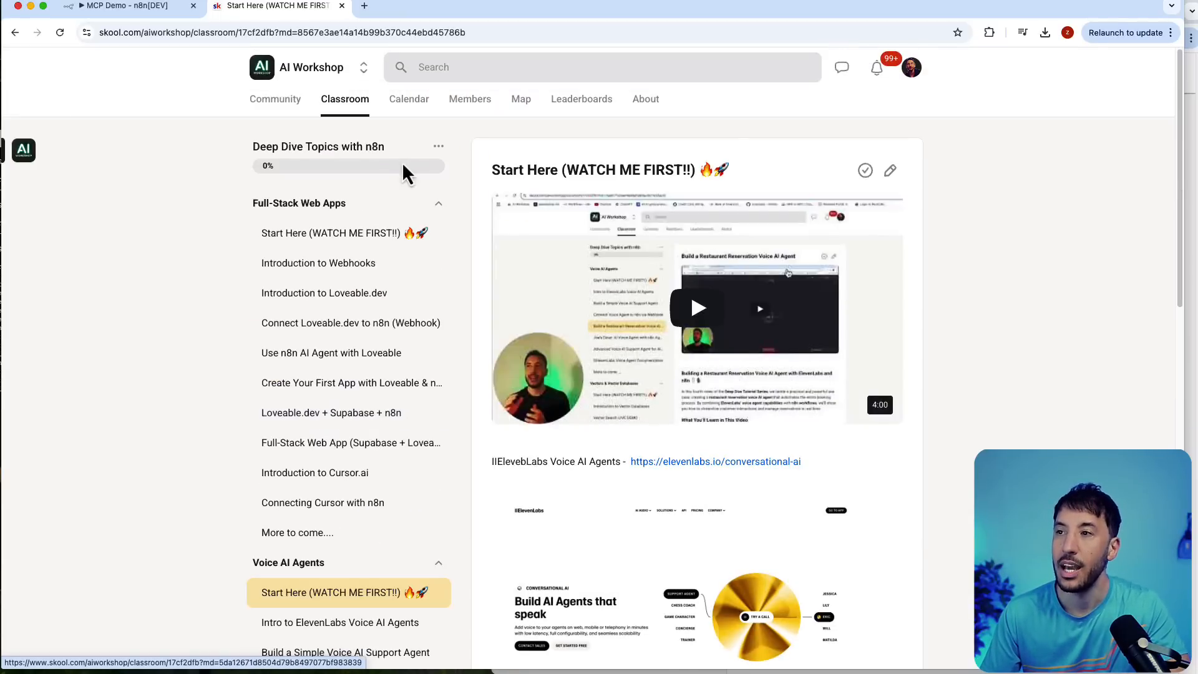
- Return to the Classroom overview, open the Call Recordings course and skim its live build and tech support recordings
{"action": "left_click", "coordinate": [376, 116]}
{"action": "scroll", "coordinate": [727, 356], "scroll_direction": "down", "scroll_amount": 1}
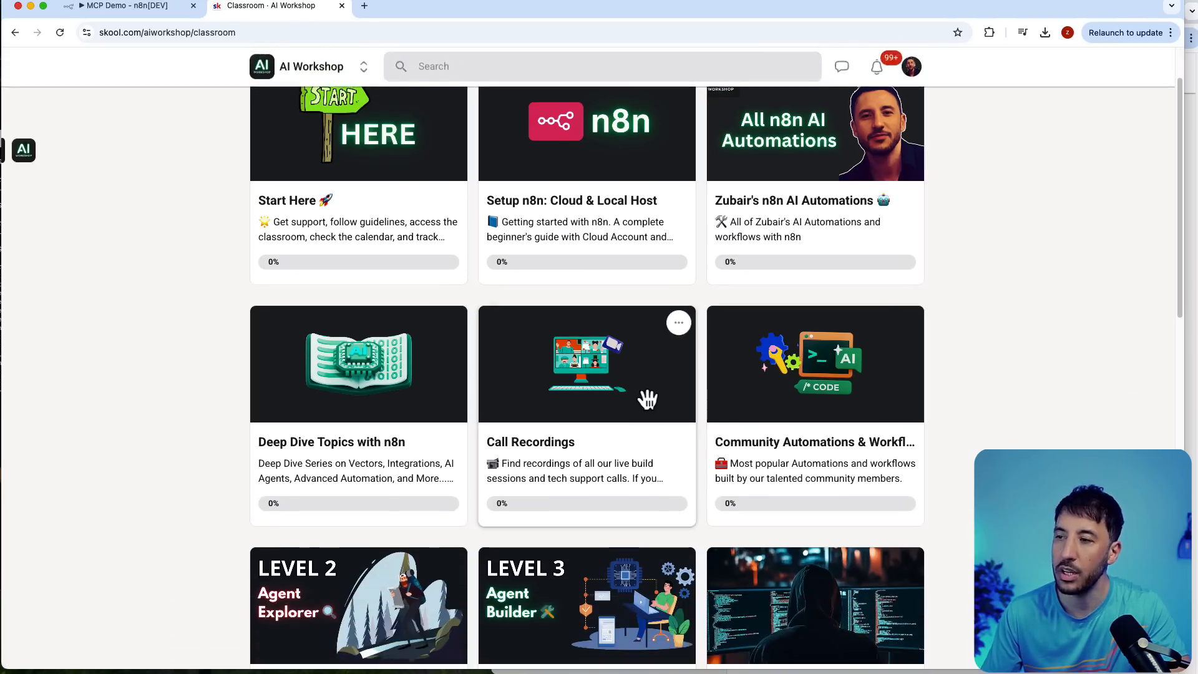
{"action": "left_click", "coordinate": [541, 383]}
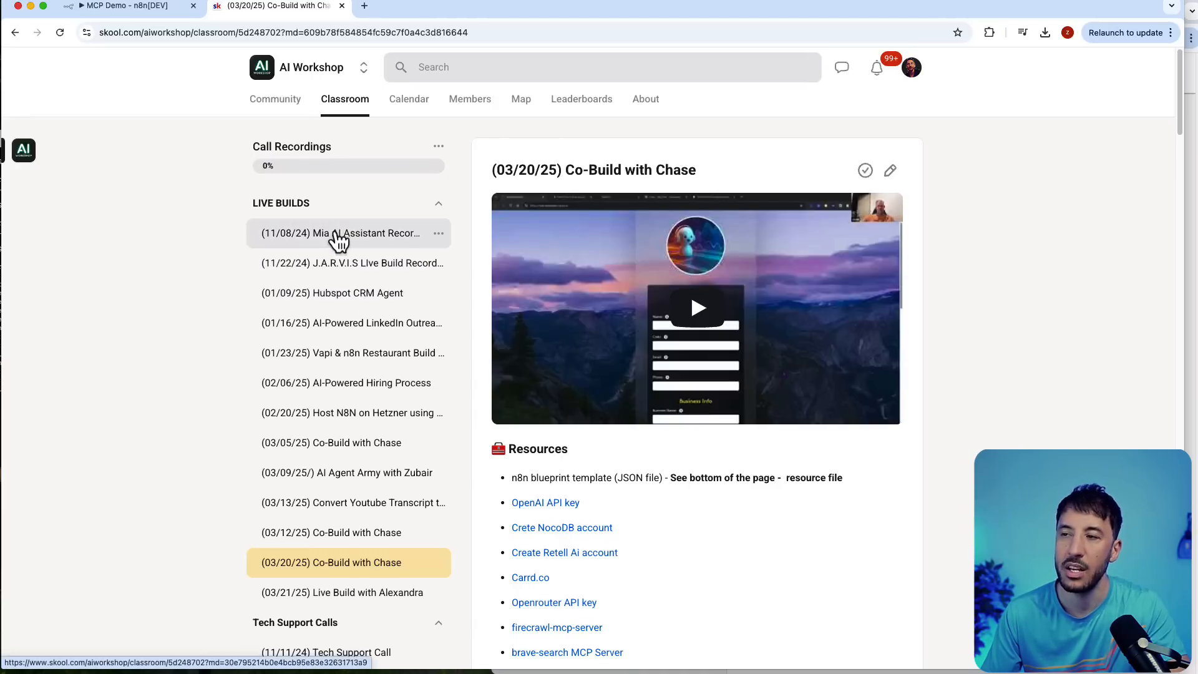
{"action": "scroll", "coordinate": [312, 390], "scroll_direction": "down", "scroll_amount": 8}
{"action": "scroll", "coordinate": [312, 390], "scroll_direction": "up", "scroll_amount": 8}
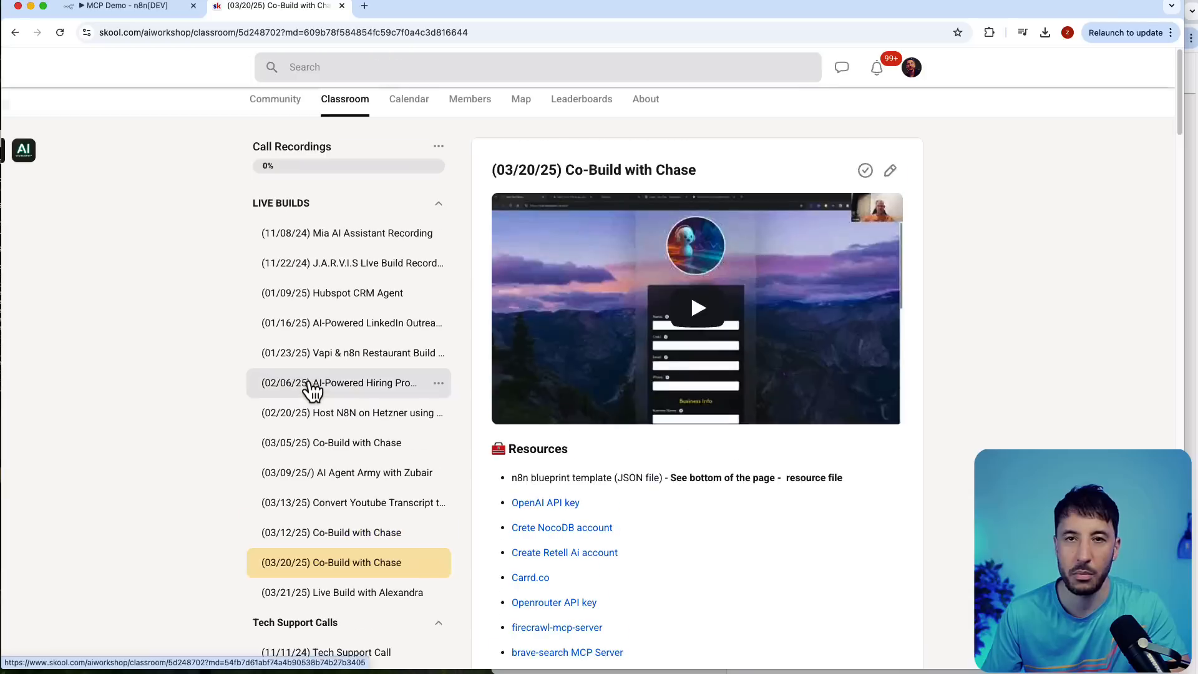
- Go back to the AI Workshop community feed and skim its pinned and recent posts
{"action": "left_click", "coordinate": [289, 102]}
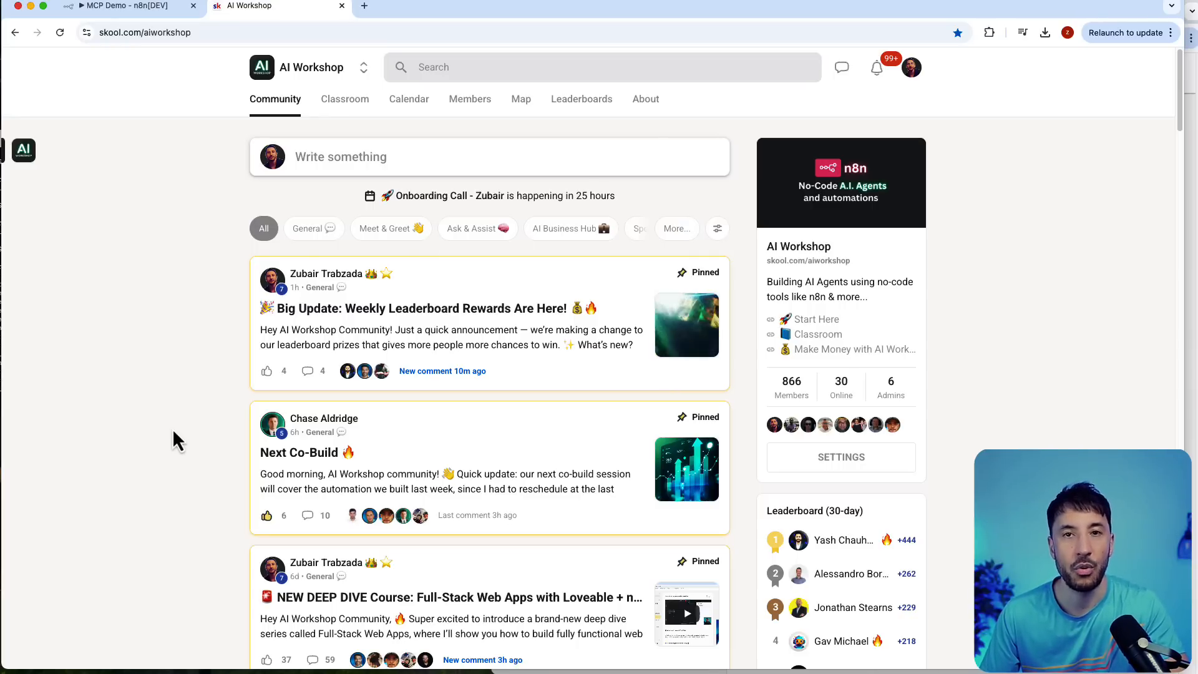
{"action": "scroll", "coordinate": [173, 431], "scroll_direction": "down", "scroll_amount": 4}
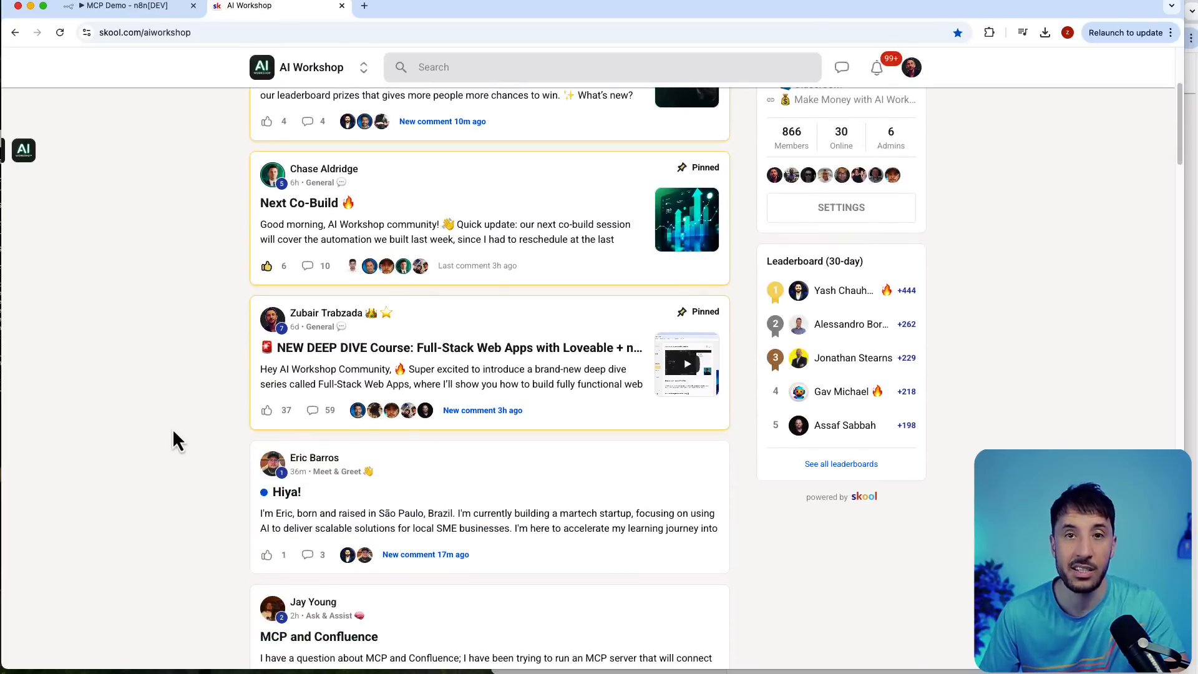
{"action": "scroll", "coordinate": [173, 432], "scroll_direction": "down", "scroll_amount": 9}
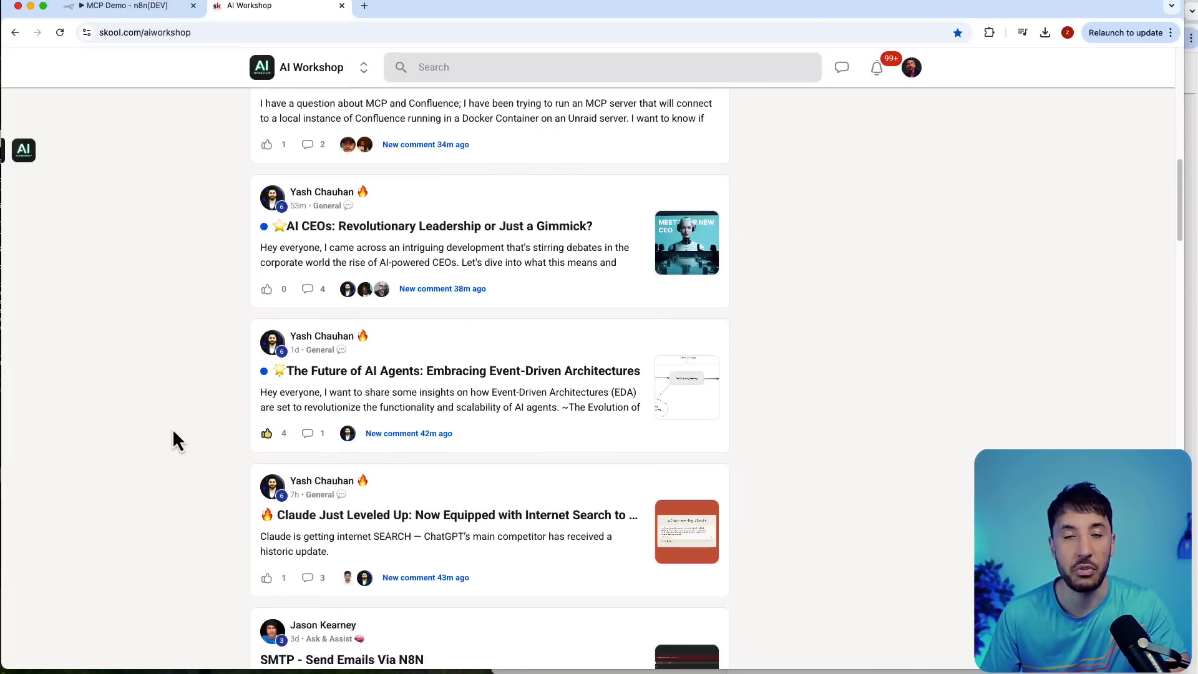
{"action": "scroll", "coordinate": [172, 428], "scroll_direction": "up", "scroll_amount": 15}
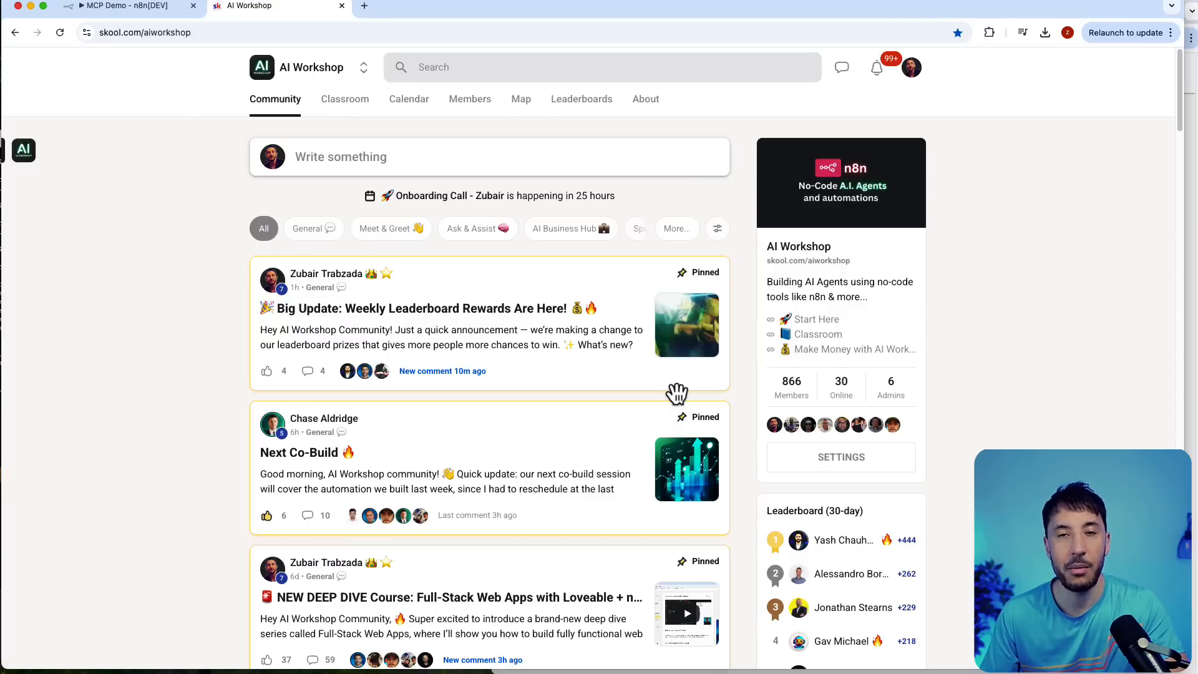
- Reopen the n8n AI Automations course and review the MCP and n8n AI Agents lesson, including its resources and documentation
{"action": "left_click", "coordinate": [347, 100]}
{"action": "left_click", "coordinate": [736, 346]}
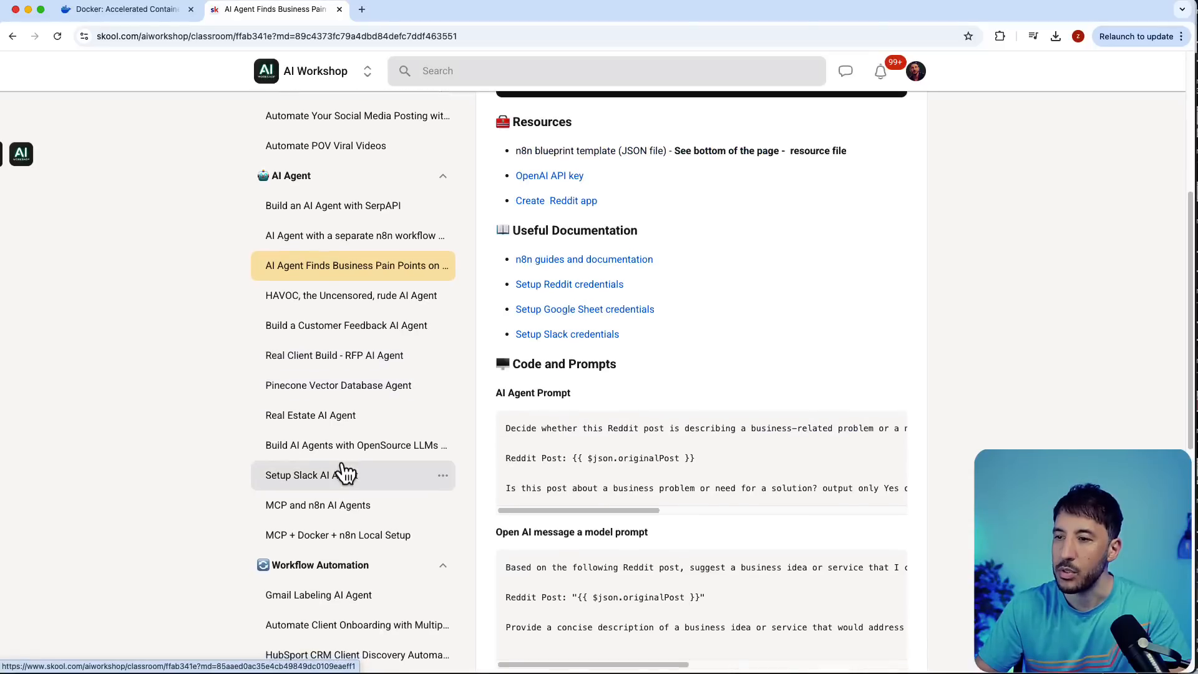
{"action": "scroll", "coordinate": [345, 474], "scroll_direction": "down", "scroll_amount": 1}
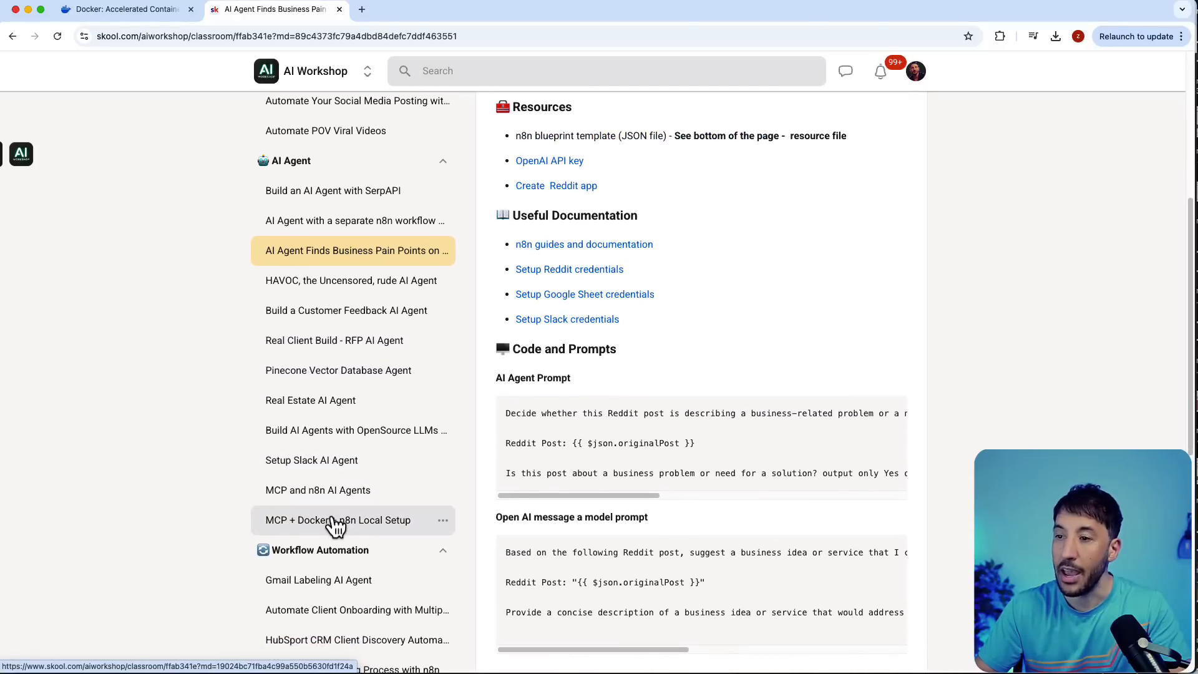
{"action": "left_click", "coordinate": [340, 499]}
{"action": "scroll", "coordinate": [730, 342], "scroll_direction": "down", "scroll_amount": 5}
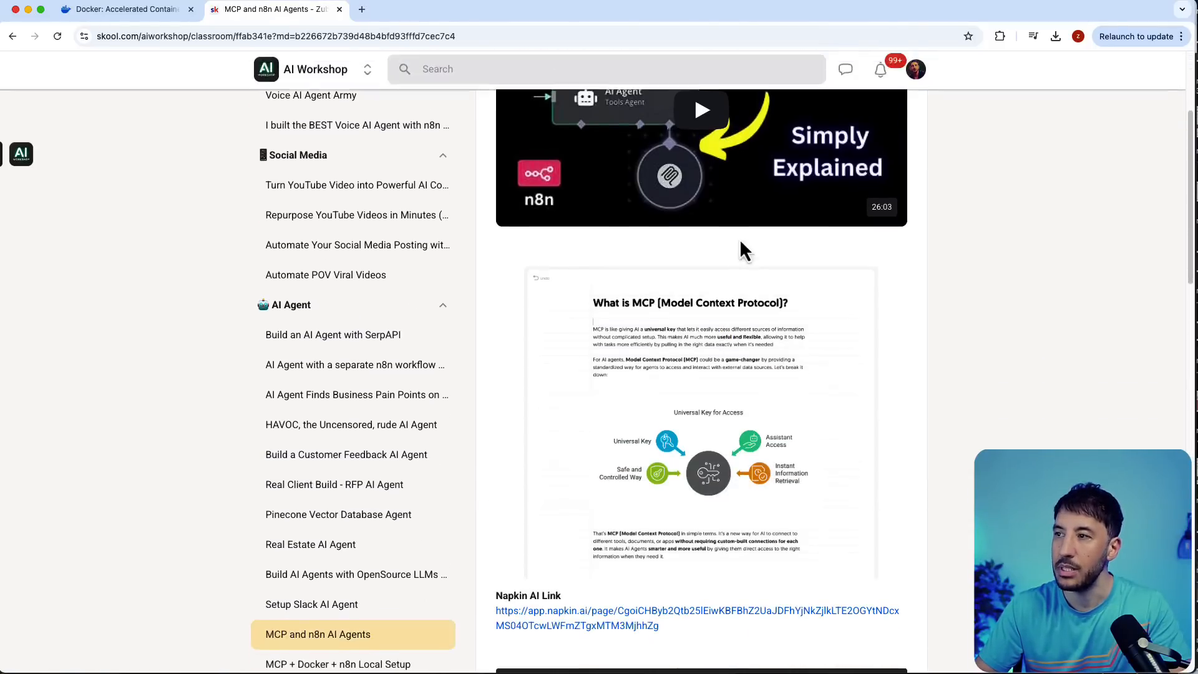
{"action": "scroll", "coordinate": [739, 244], "scroll_direction": "up", "scroll_amount": 3}
{"action": "scroll", "coordinate": [736, 281], "scroll_direction": "down", "scroll_amount": 10}
{"action": "scroll", "coordinate": [683, 481], "scroll_direction": "down", "scroll_amount": 12}
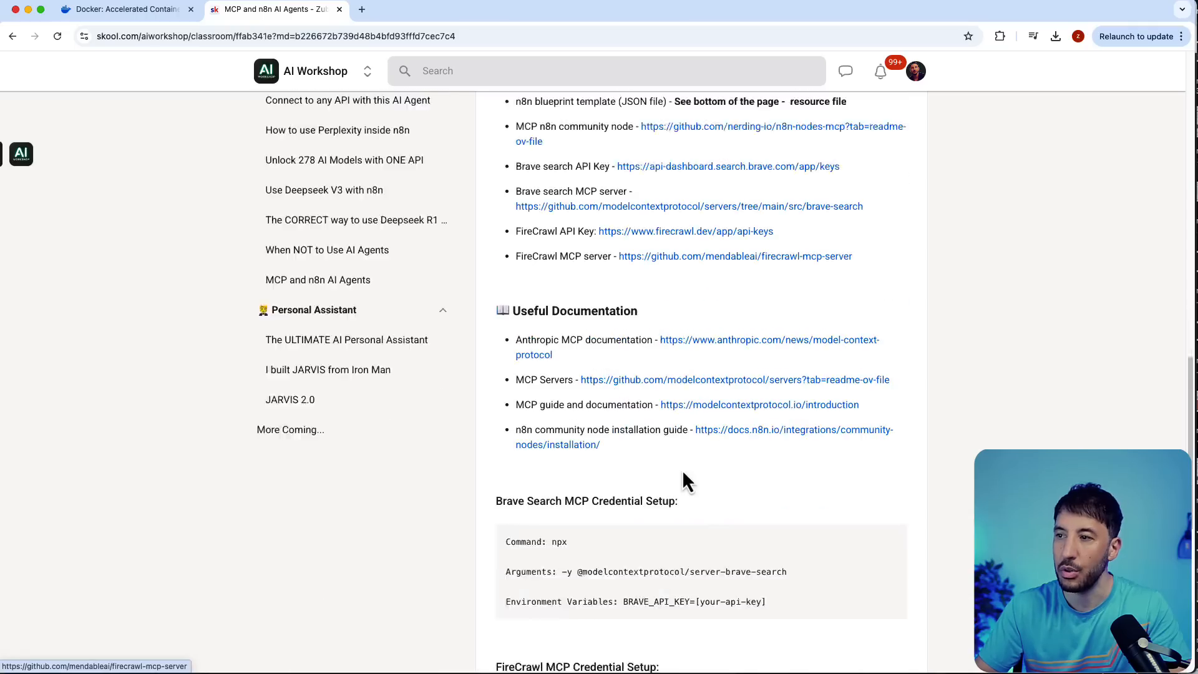
{"action": "scroll", "coordinate": [680, 478], "scroll_direction": "up", "scroll_amount": 13}
{"action": "scroll", "coordinate": [678, 480], "scroll_direction": "up", "scroll_amount": 5}
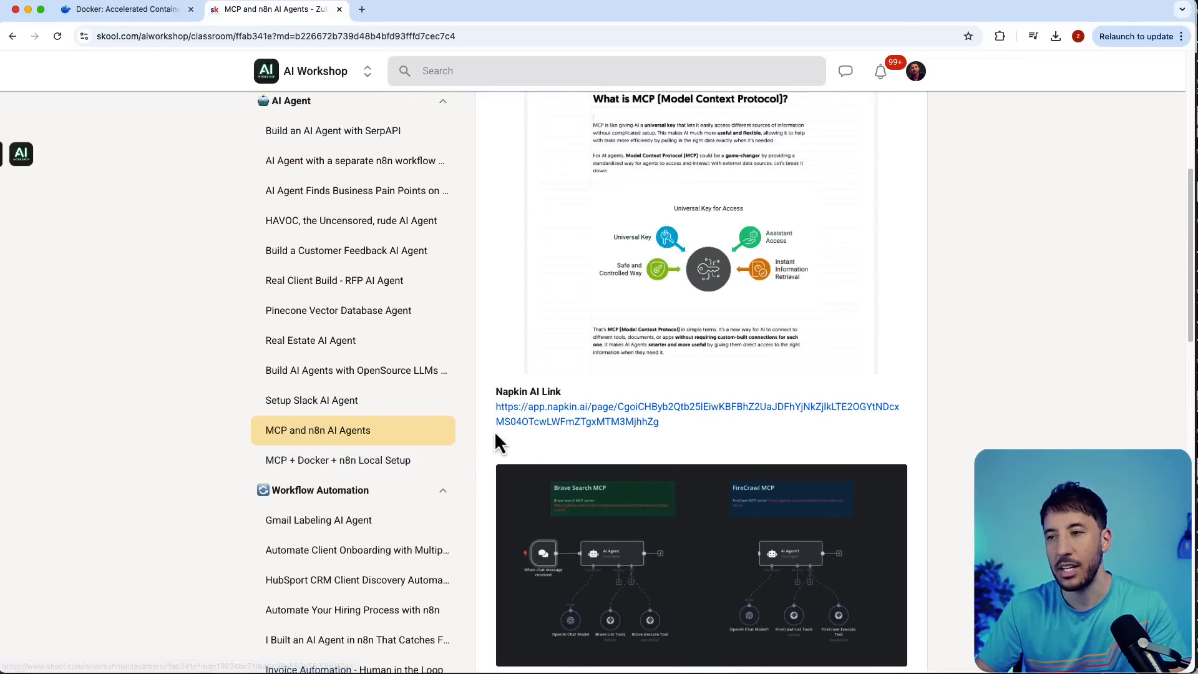
- Open the MCP + Docker + n8n Local Setup lesson and examine its credential setups and n8n Docker container settings
{"action": "left_click", "coordinate": [331, 460]}
{"action": "scroll", "coordinate": [324, 496], "scroll_direction": "down", "scroll_amount": 5}
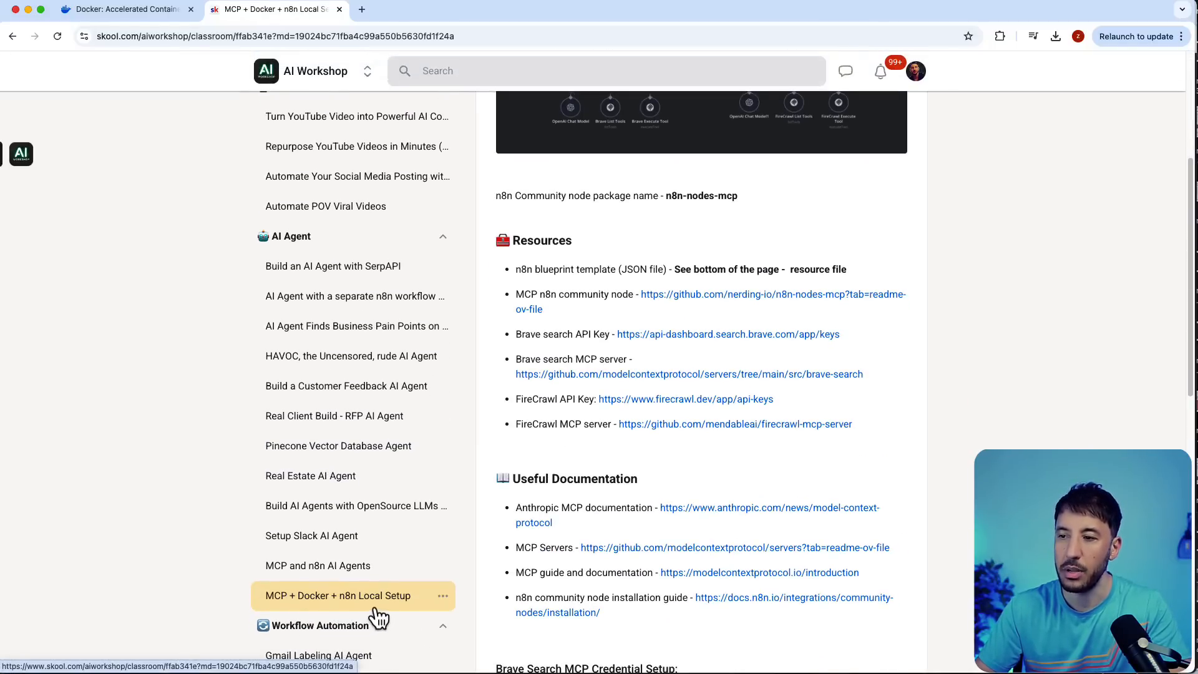
{"action": "scroll", "coordinate": [696, 532], "scroll_direction": "up", "scroll_amount": 4}
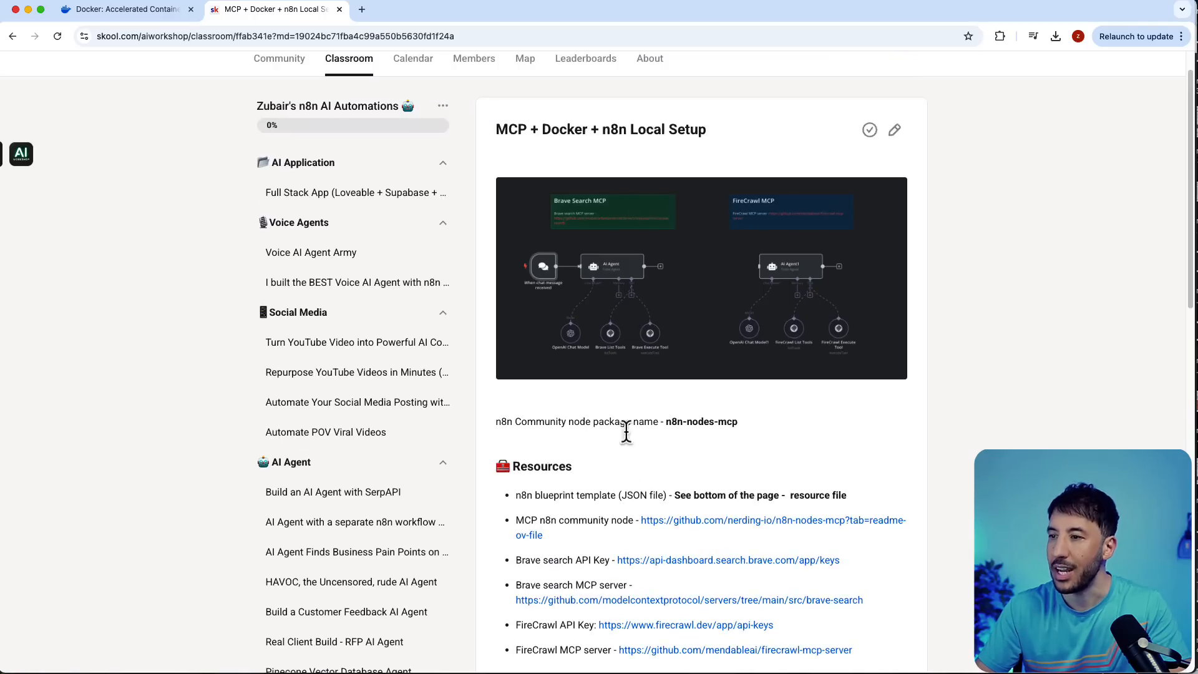
{"action": "scroll", "coordinate": [626, 449], "scroll_direction": "down", "scroll_amount": 11}
{"action": "scroll", "coordinate": [634, 431], "scroll_direction": "down", "scroll_amount": 4}
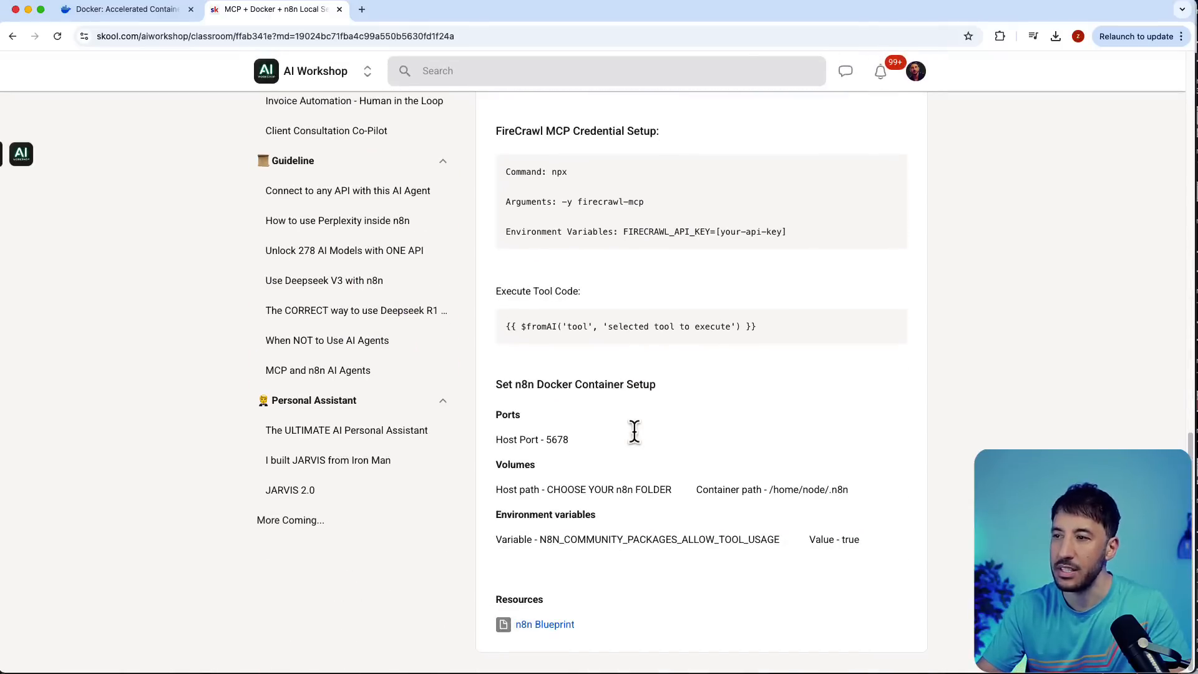
{"action": "scroll", "coordinate": [634, 431], "scroll_direction": "up", "scroll_amount": 2}
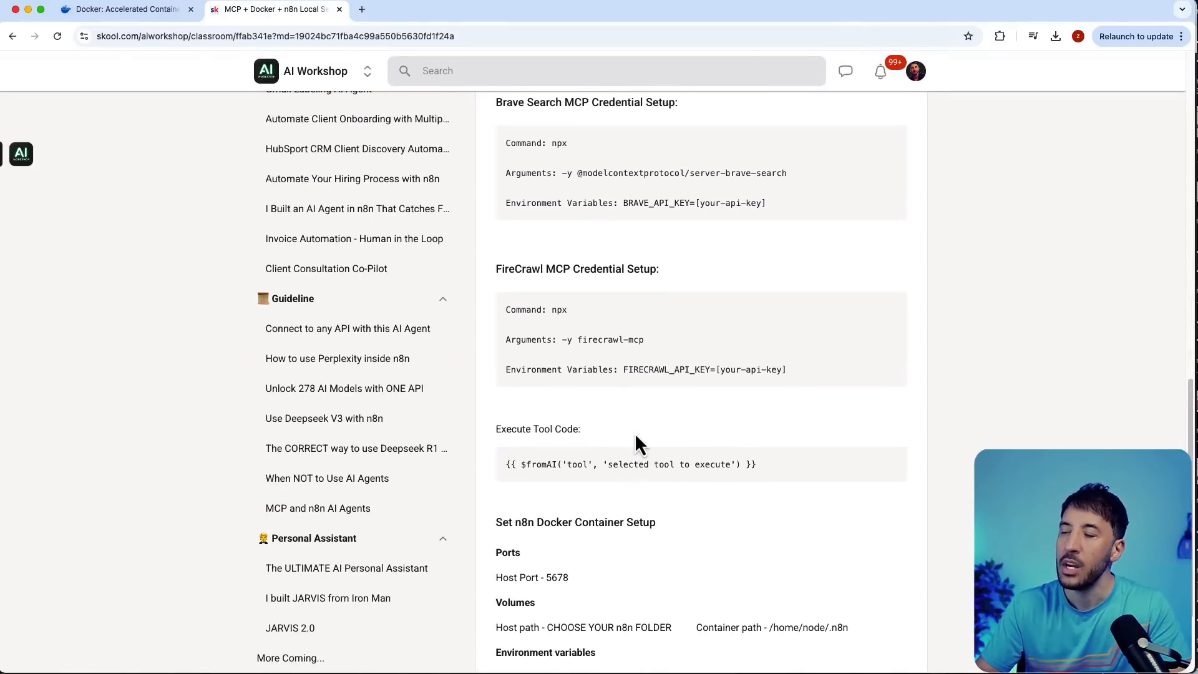
{"action": "scroll", "coordinate": [634, 433], "scroll_direction": "down", "scroll_amount": 2}
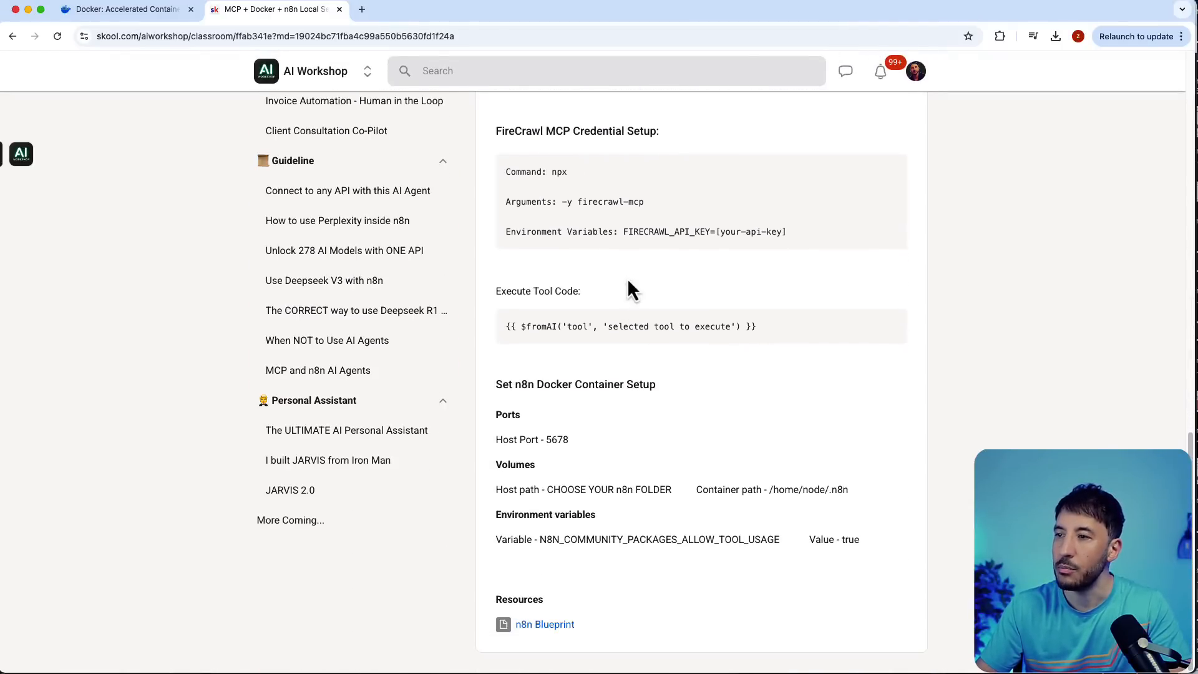
{"action": "scroll", "coordinate": [606, 372], "scroll_direction": "up", "scroll_amount": 1}
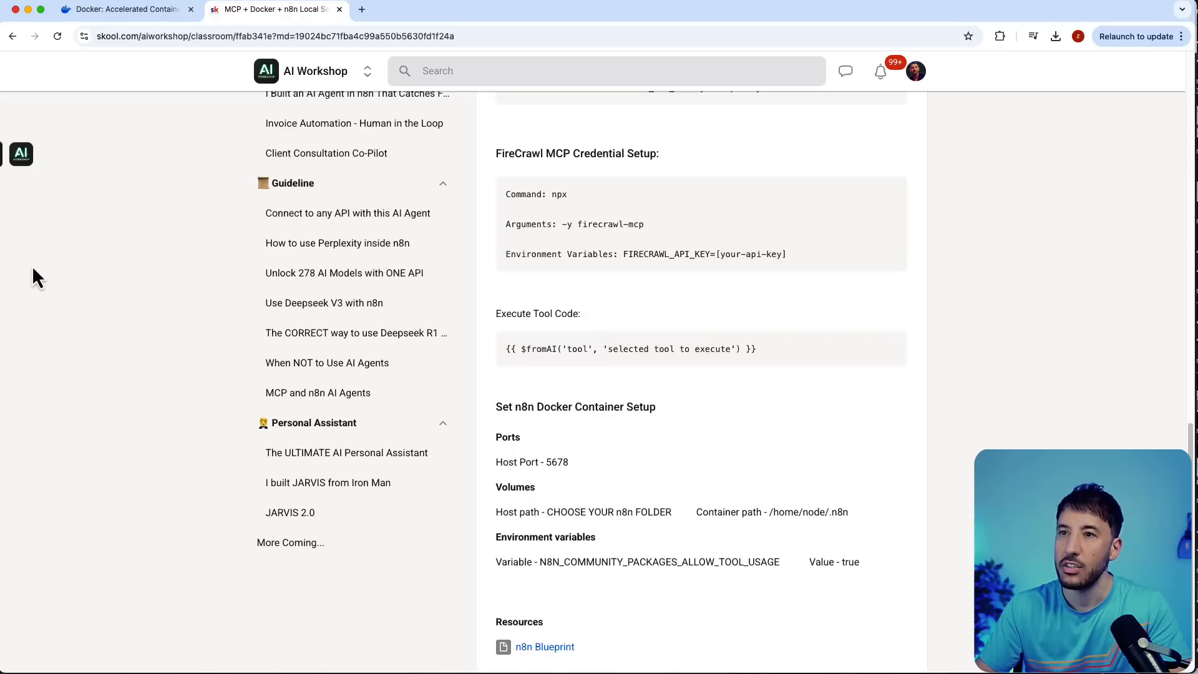
- Resize the lesson's browser window to half the screen and return to Docker Desktop's new container settings beside it
{"action": "left_click_drag", "start_coordinate": [3, 256], "coordinate": [659, 264]}
{"action": "left_click", "coordinate": [506, 263]}
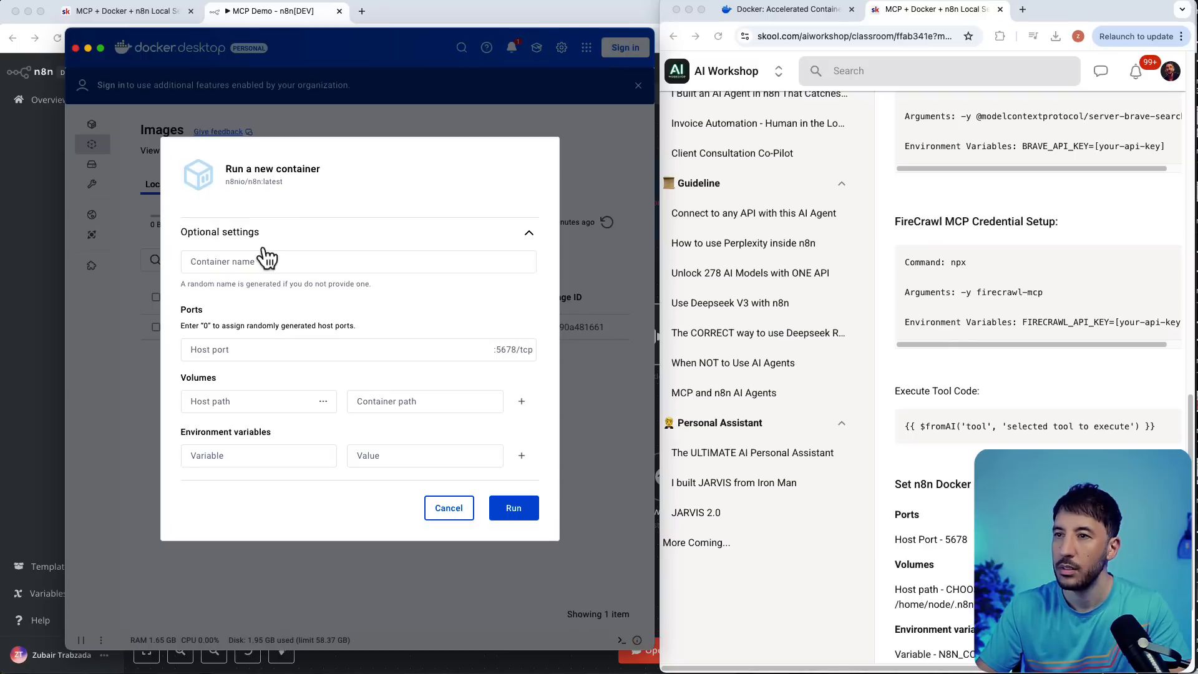
{"action": "left_click", "coordinate": [262, 247]}
{"action": "left_click", "coordinate": [529, 348]}
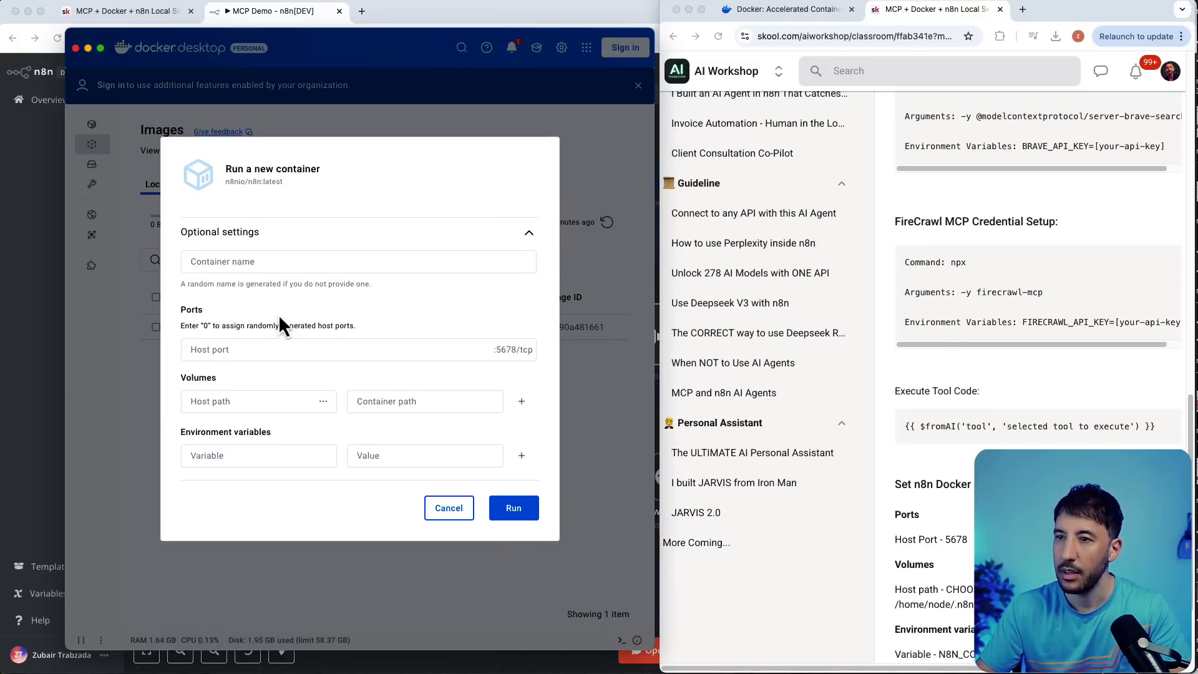
- Name the new container n8n-container in its optional settings
{"action": "left_click", "coordinate": [237, 259]}
{"action": "type", "text": "n8"}
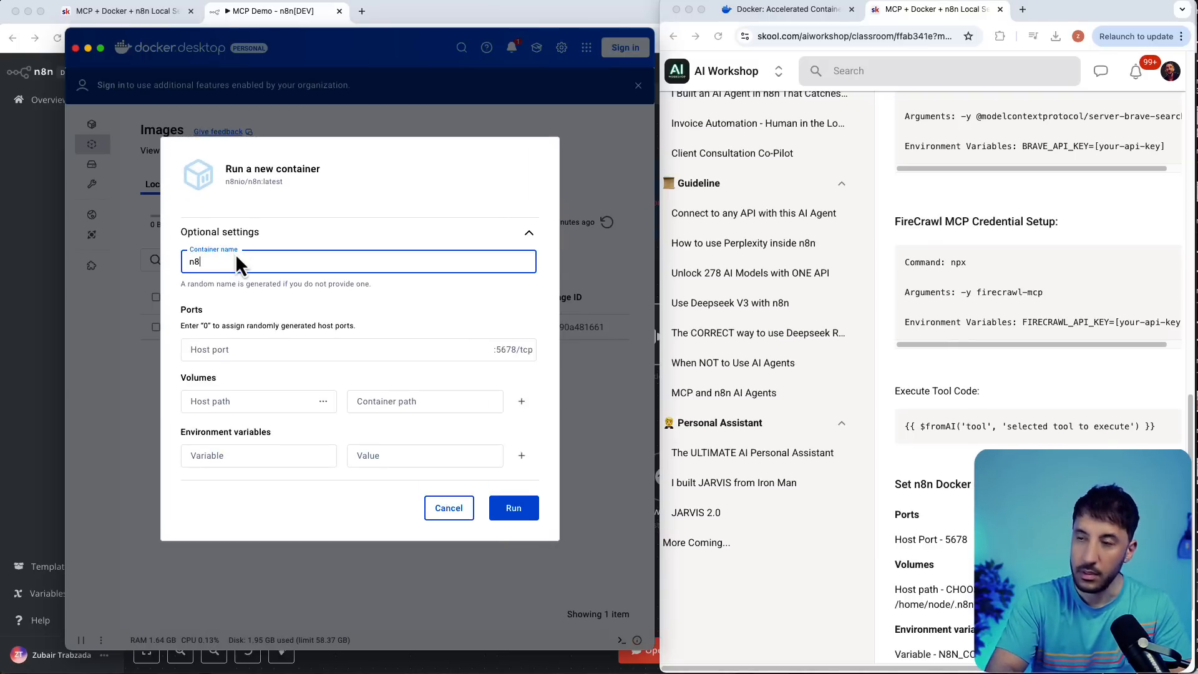
{"action": "type", "text": "n-"}
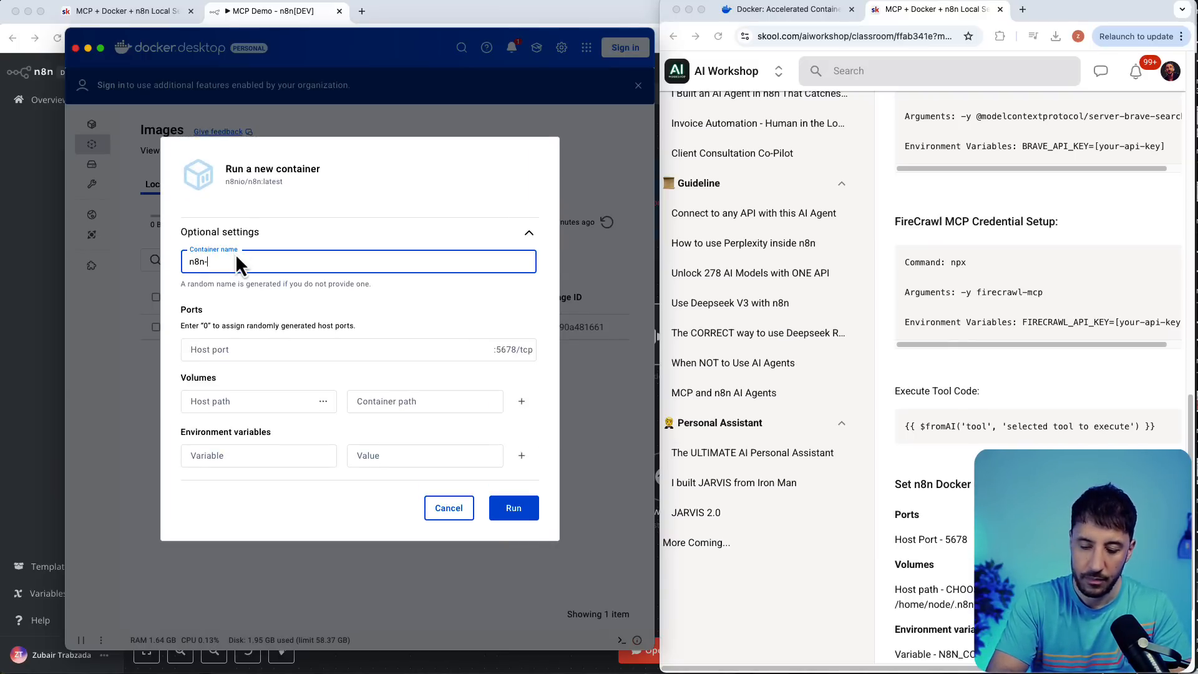
{"action": "type", "text": "container"}
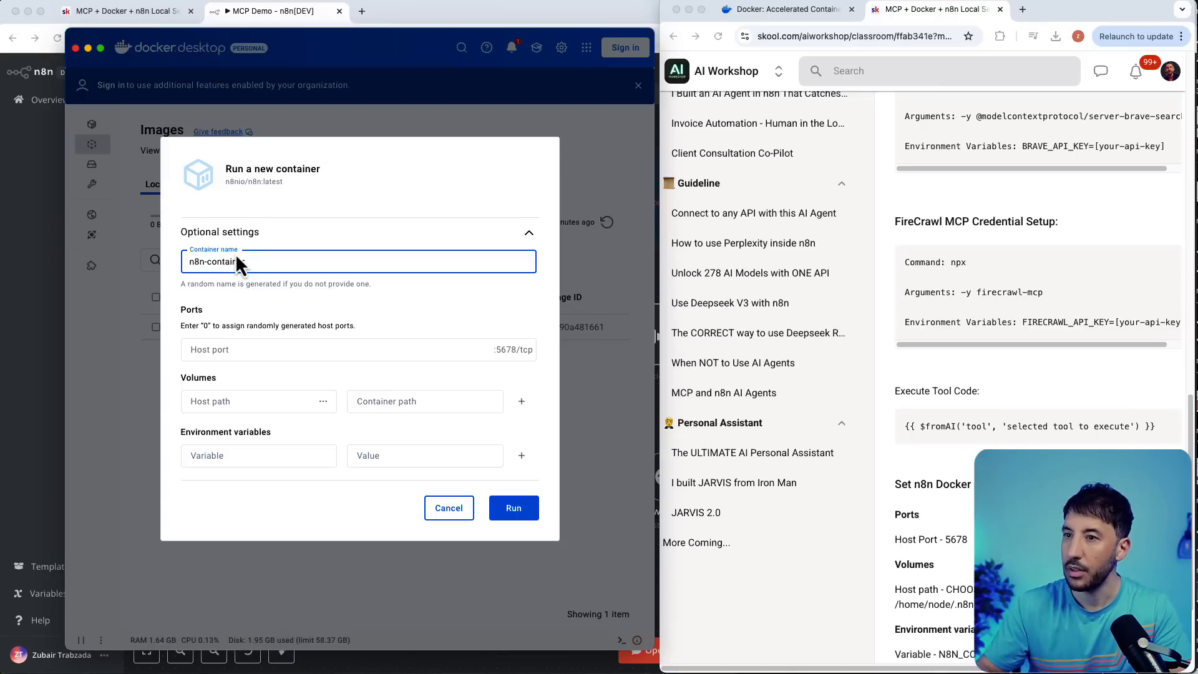
- Copy the host port 5678 from the lesson's n8n Docker container setup section
{"action": "double_click", "coordinate": [955, 539]}
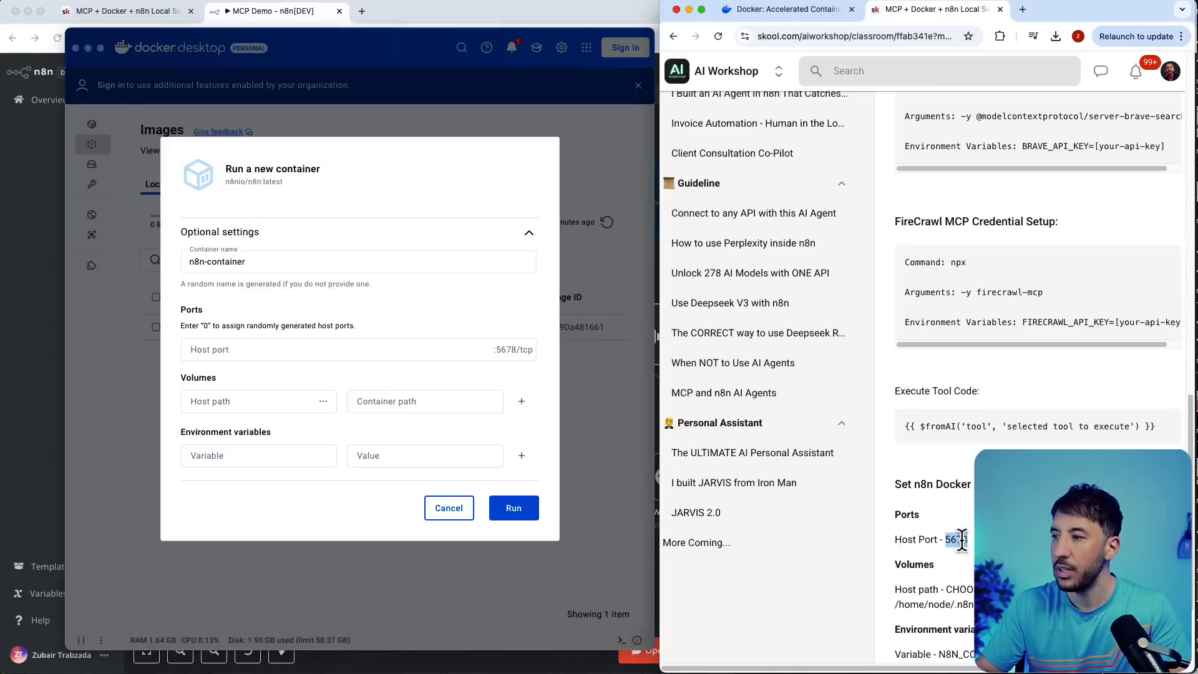
{"action": "right_click", "coordinate": [962, 547]}
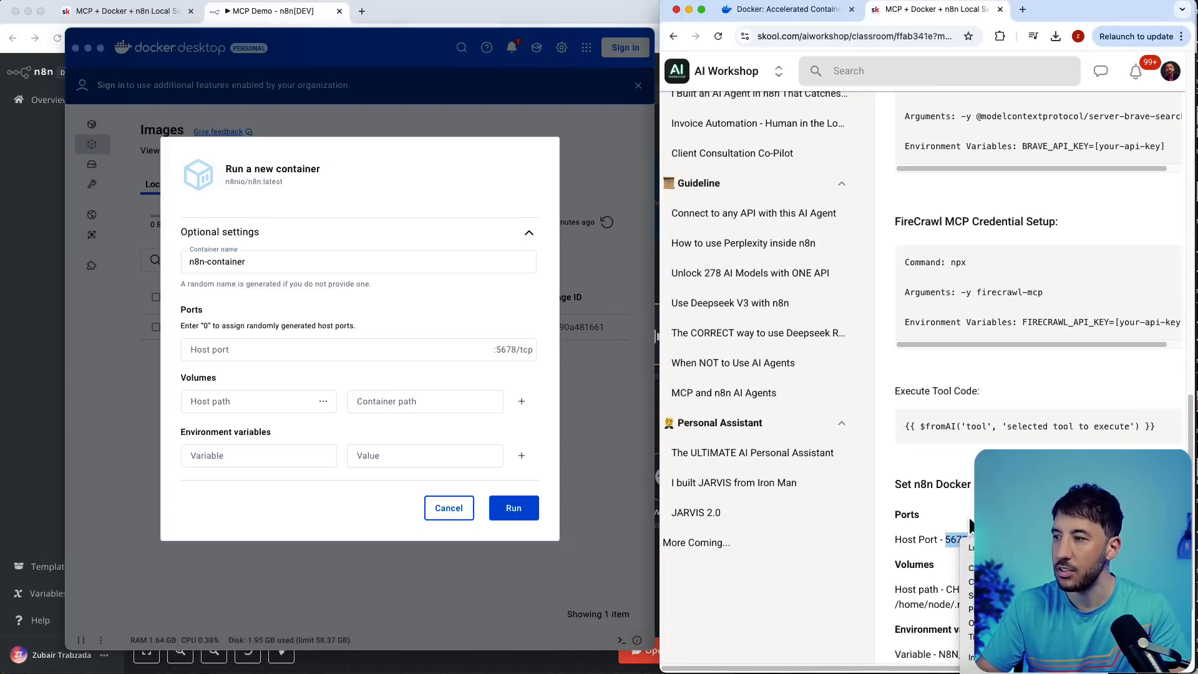
{"action": "left_click", "coordinate": [972, 567]}
{"action": "scroll", "coordinate": [971, 549], "scroll_direction": "down", "scroll_amount": 4}
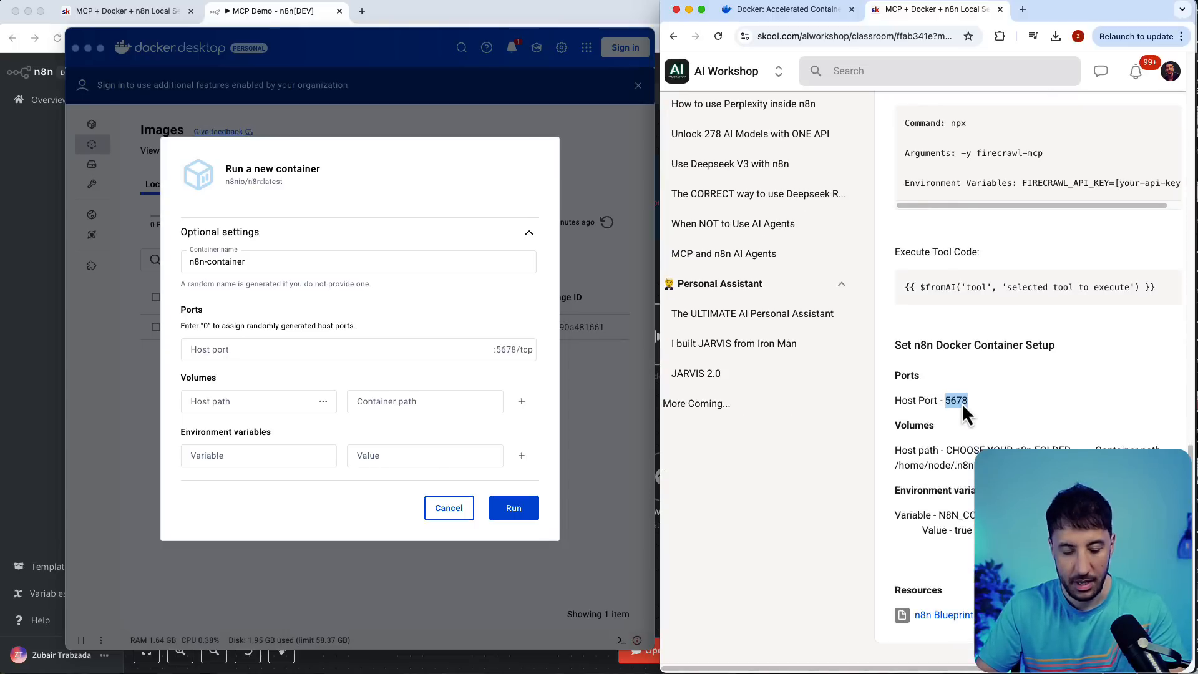
- Set the host port to 5678 and choose the "n8n - docker" folder in Documents as the volume's host path
{"action": "left_click", "coordinate": [211, 351]}
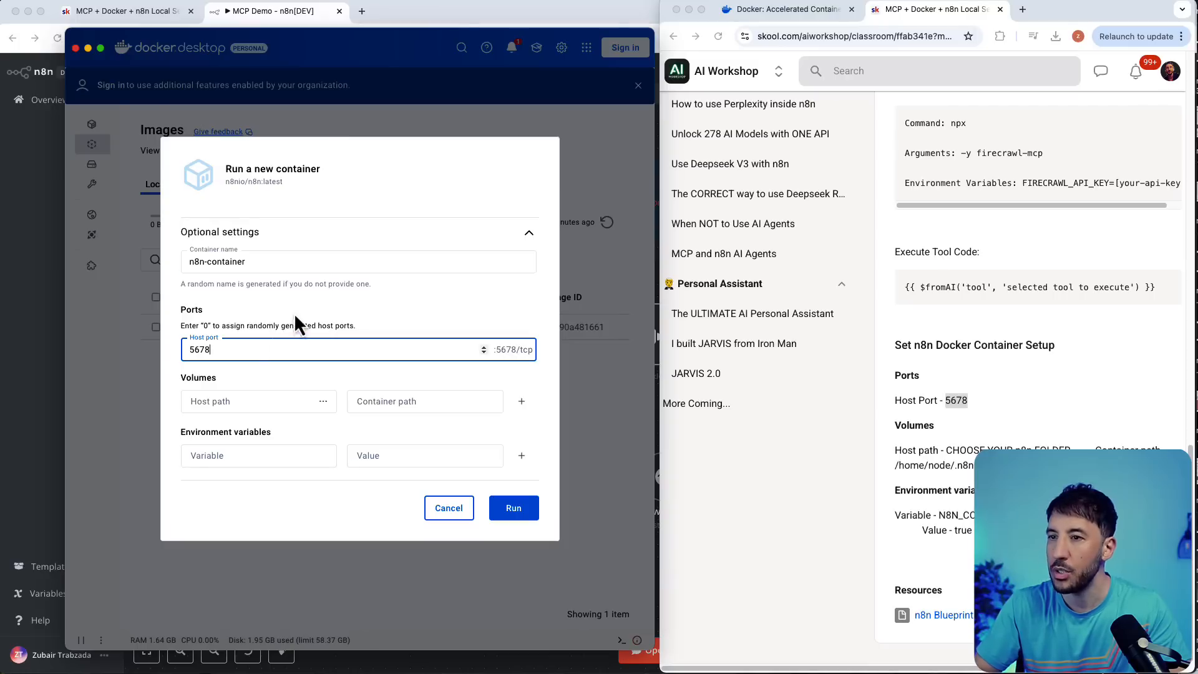
{"action": "left_click", "coordinate": [242, 404]}
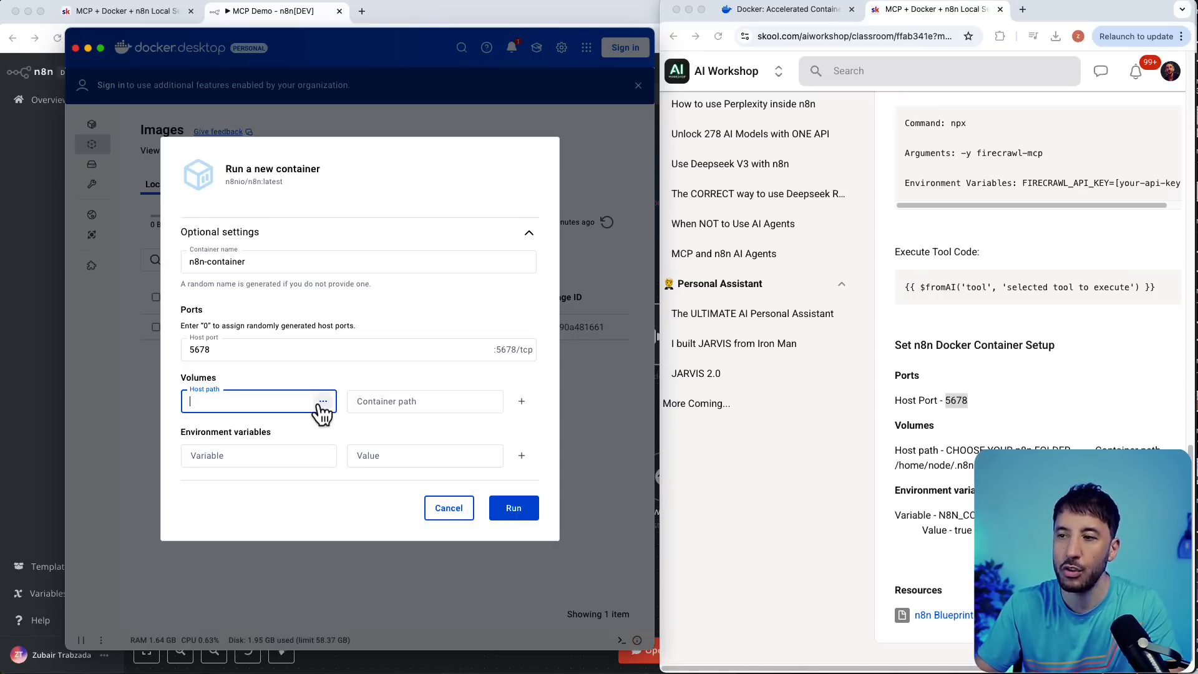
{"action": "left_click", "coordinate": [322, 403]}
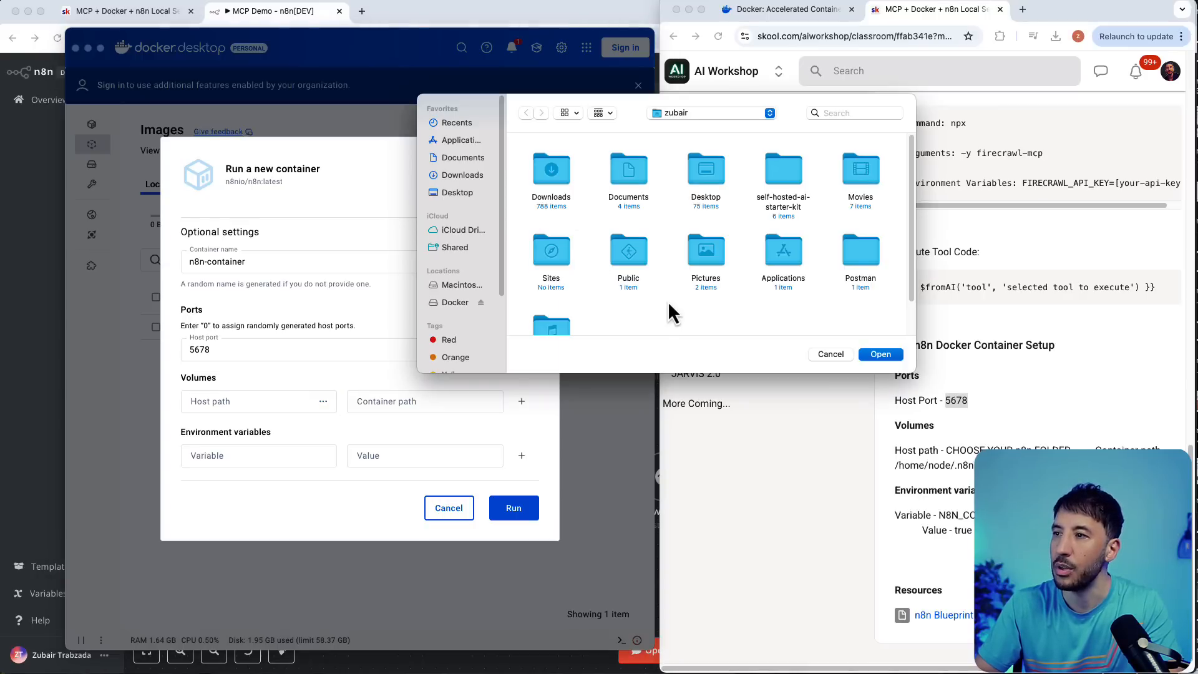
{"action": "scroll", "coordinate": [655, 306], "scroll_direction": "down", "scroll_amount": 2}
{"action": "right_click", "coordinate": [649, 291]}
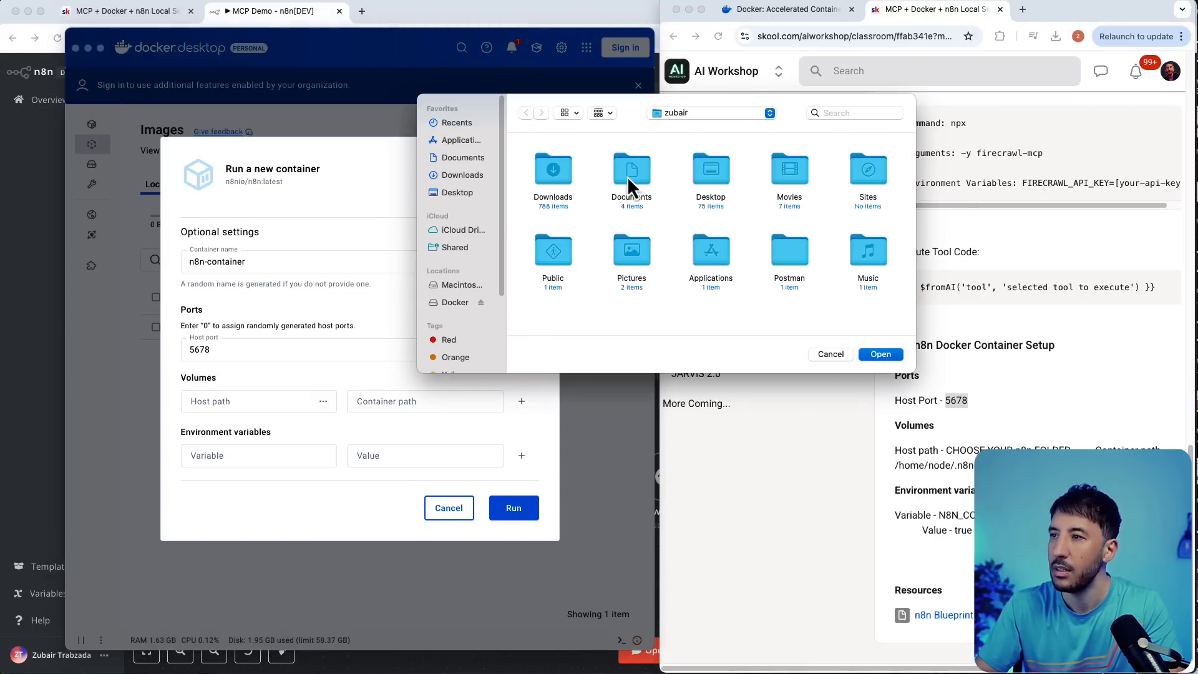
{"action": "double_click", "coordinate": [627, 176]}
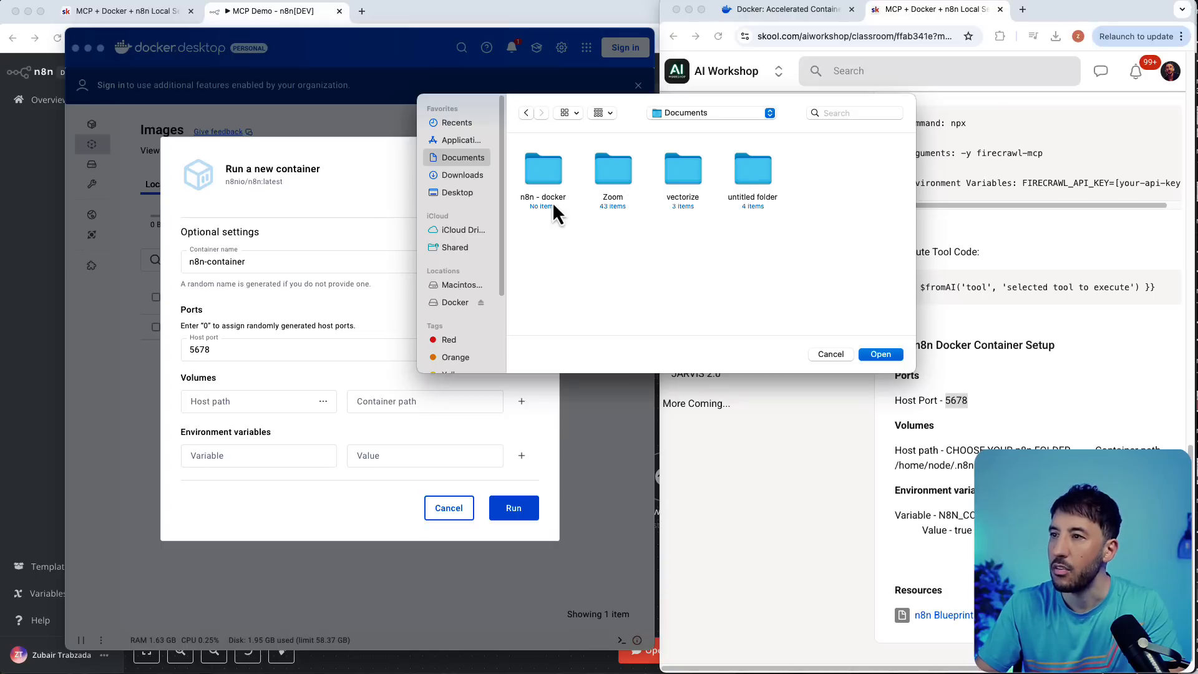
{"action": "double_click", "coordinate": [552, 180]}
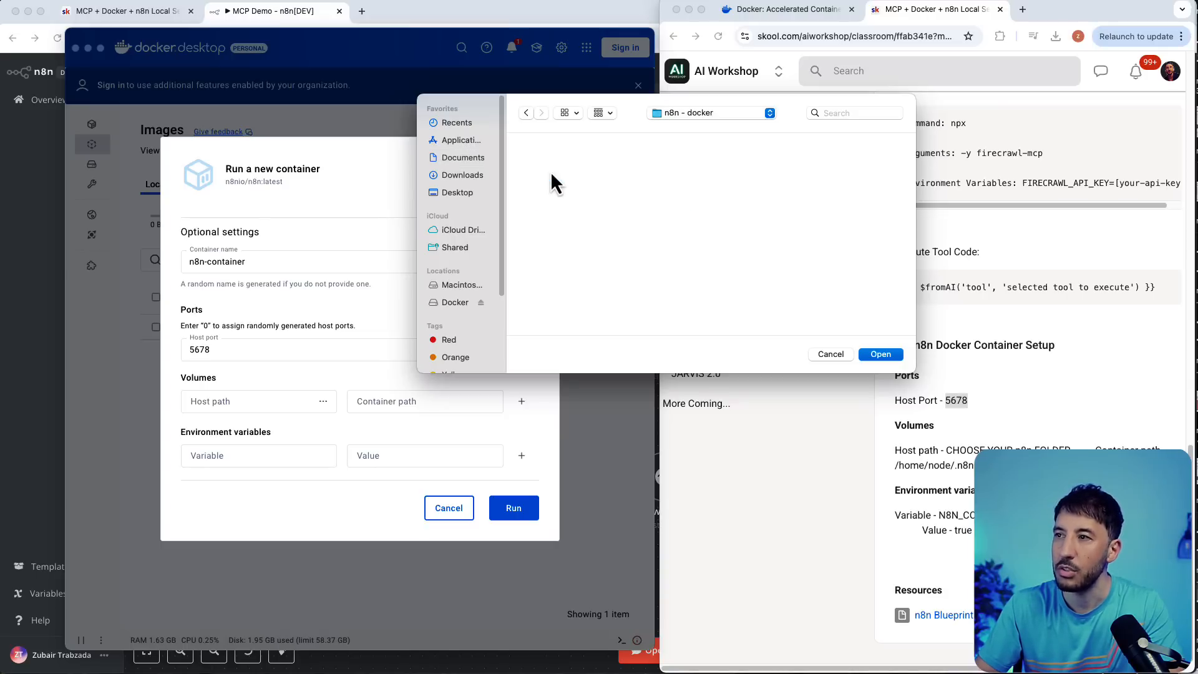
{"action": "left_click", "coordinate": [880, 354]}
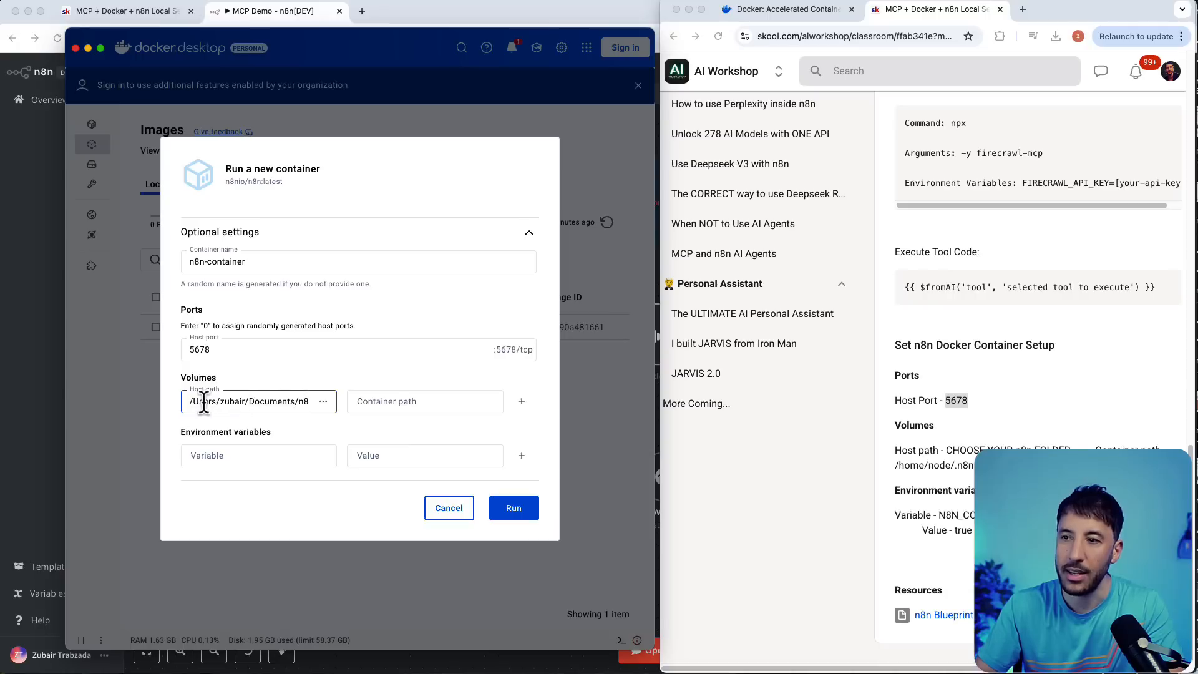
- Set the volume's container path to /home/node/.n8n, copied from the lesson's Docker container setup
{"action": "left_click", "coordinate": [387, 400]}
{"action": "left_click", "coordinate": [394, 400]}
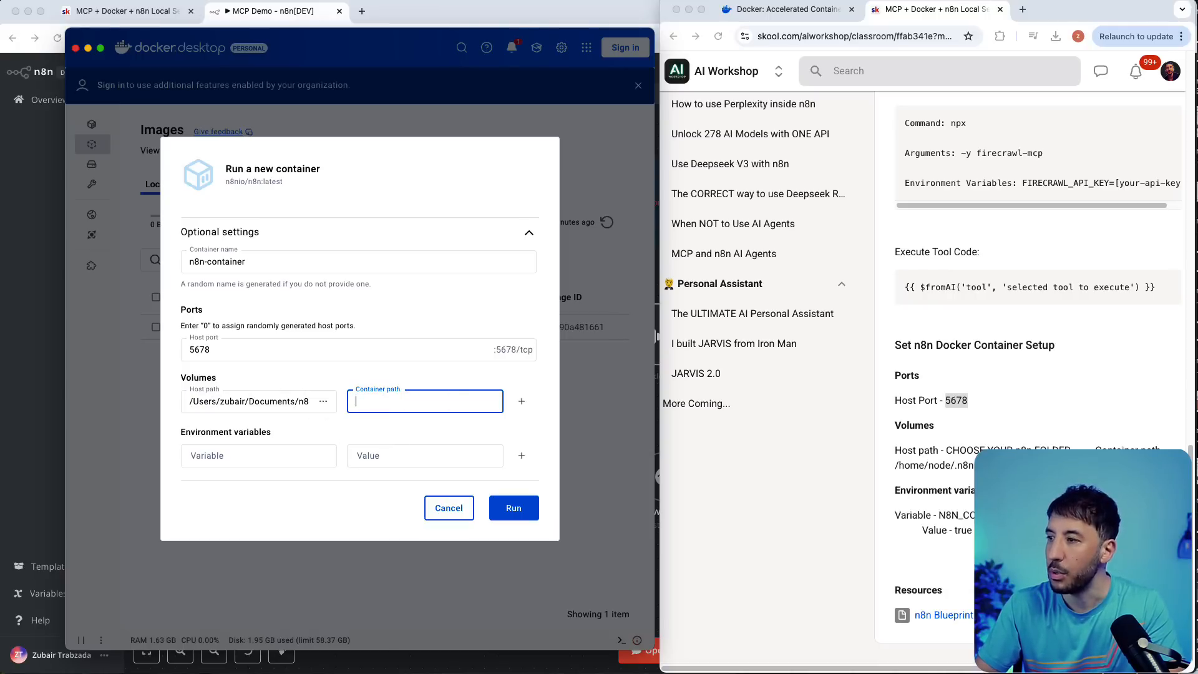
{"action": "double_click", "coordinate": [1076, 13]}
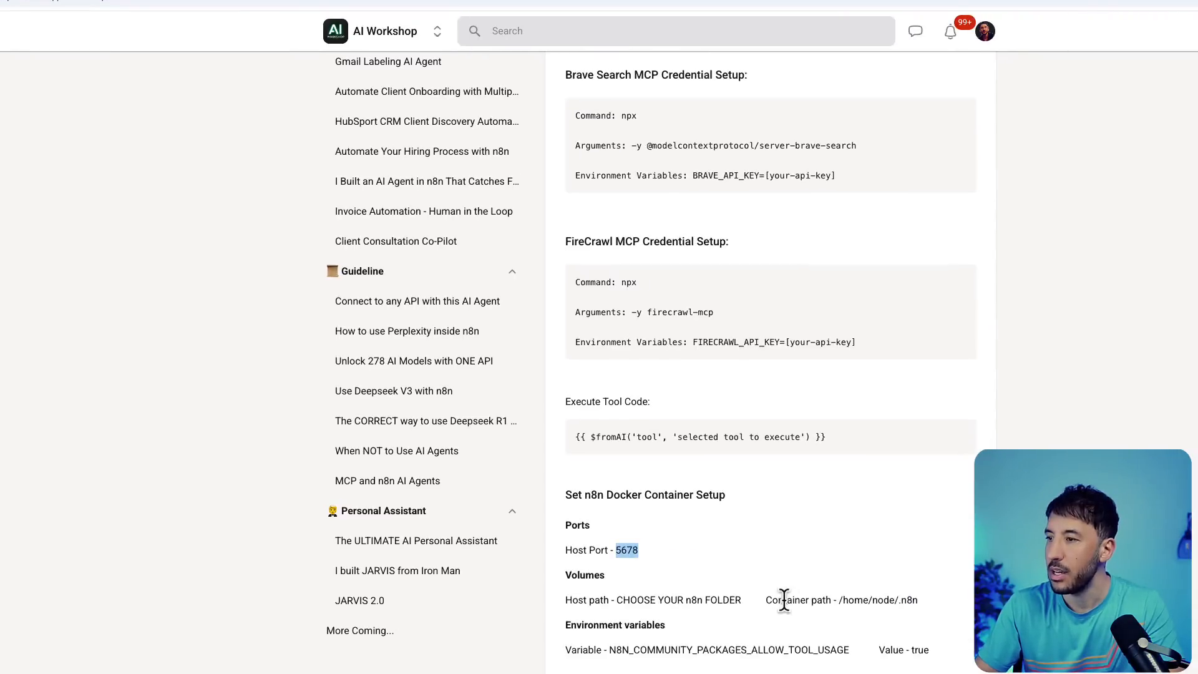
{"action": "left_click_drag", "start_coordinate": [838, 600], "coordinate": [934, 603]}
{"action": "key", "text": "super+c"}
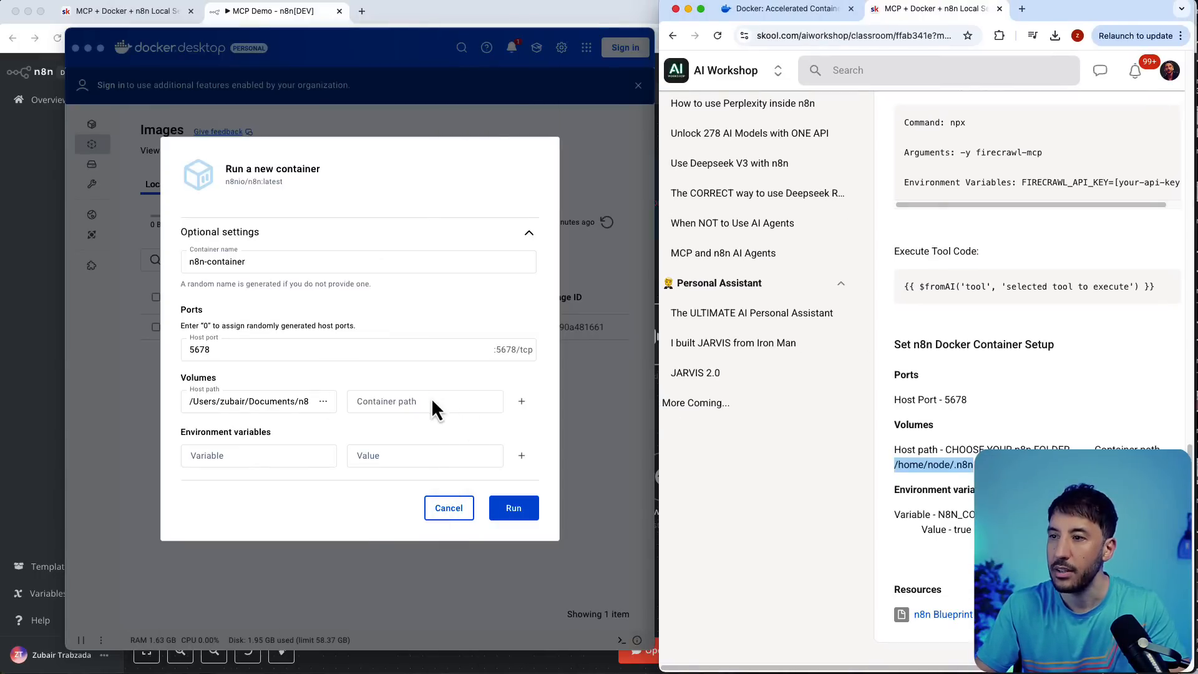
{"action": "left_click", "coordinate": [413, 403]}
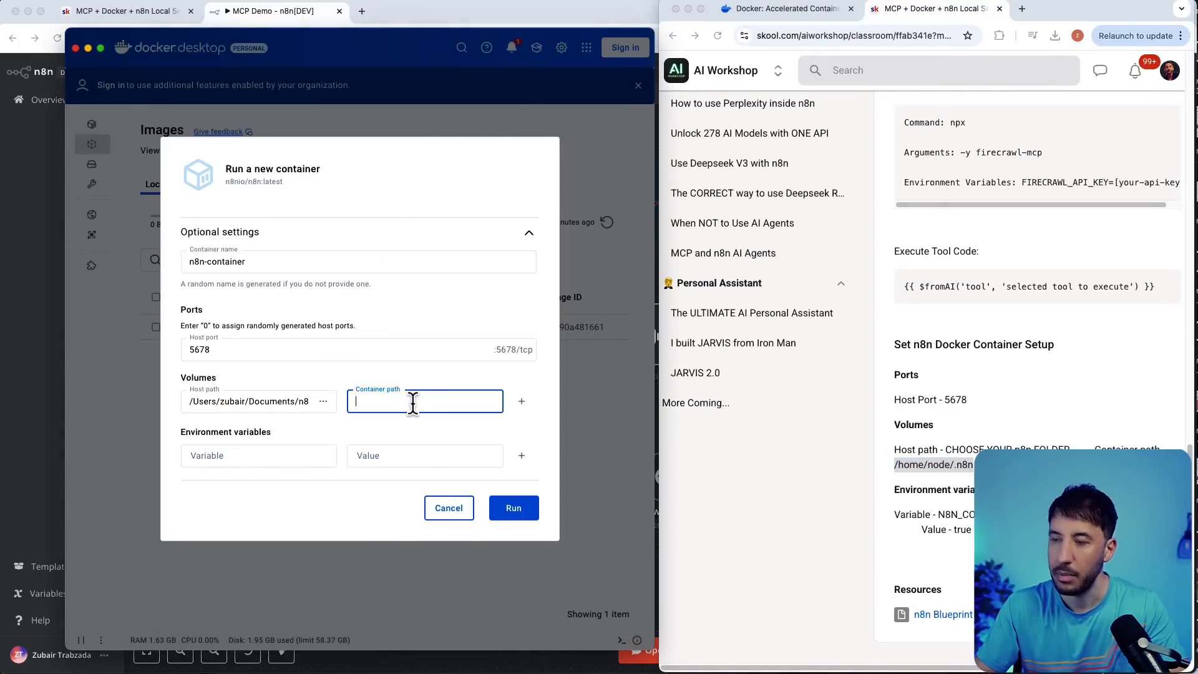
{"action": "key", "text": "super+v"}
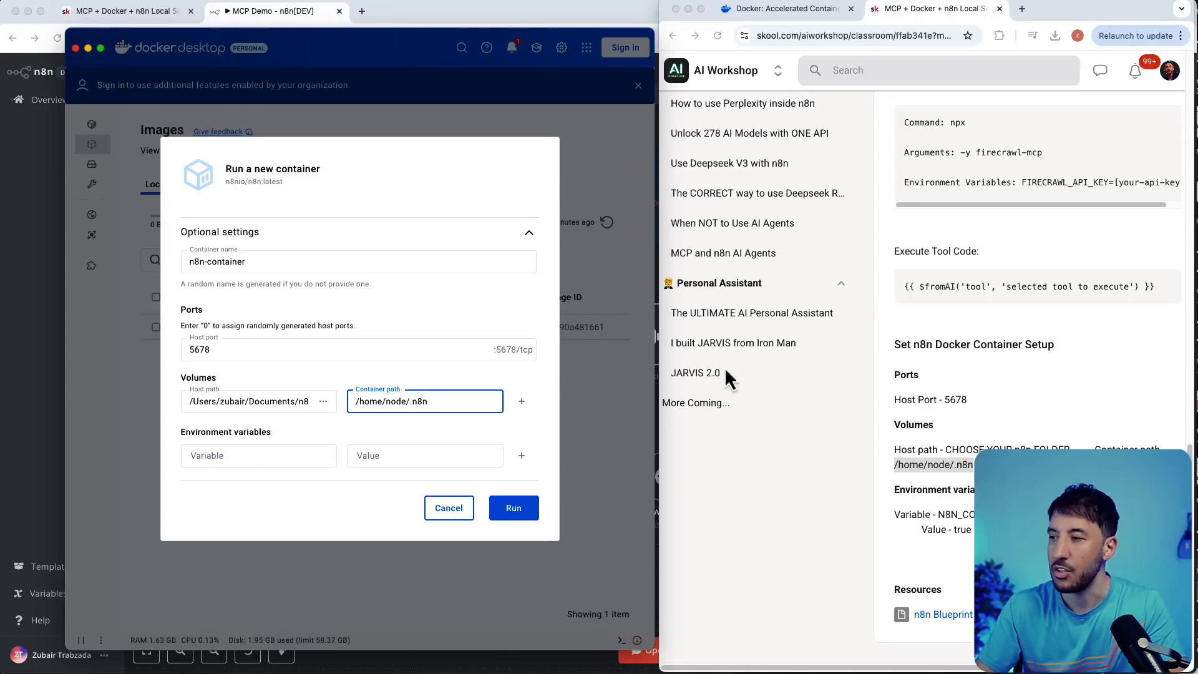
- Open the MCP n8n community node's GitHub repository from the lesson's resources and examine its README
{"action": "double_click", "coordinate": [1091, 11]}
{"action": "scroll", "coordinate": [755, 313], "scroll_direction": "up", "scroll_amount": 7}
{"action": "scroll", "coordinate": [754, 313], "scroll_direction": "up", "scroll_amount": 4}
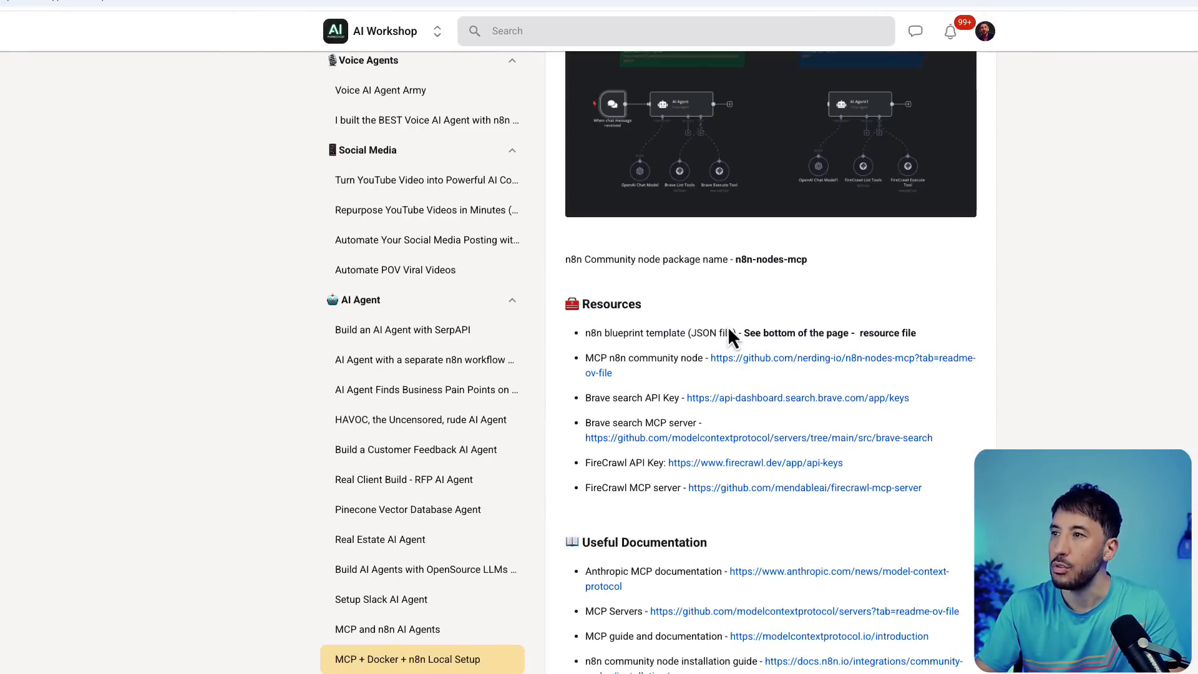
{"action": "left_click", "coordinate": [752, 362]}
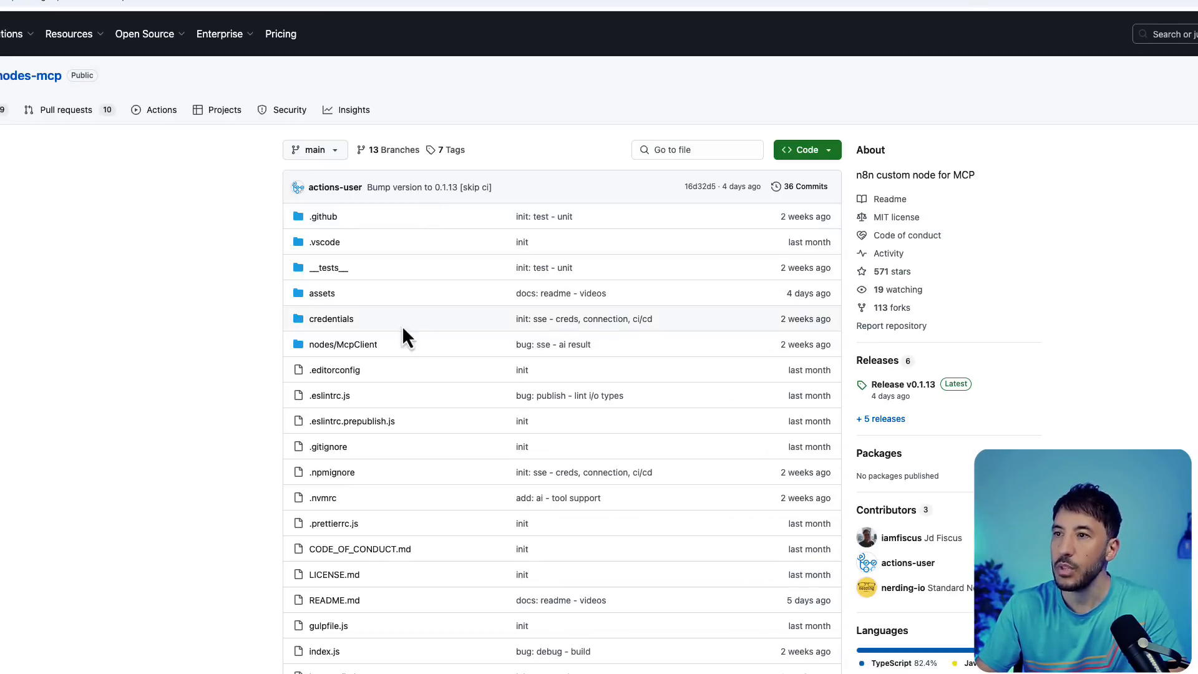
{"action": "scroll", "coordinate": [402, 327], "scroll_direction": "down", "scroll_amount": 6}
{"action": "scroll", "coordinate": [403, 332], "scroll_direction": "down", "scroll_amount": 20}
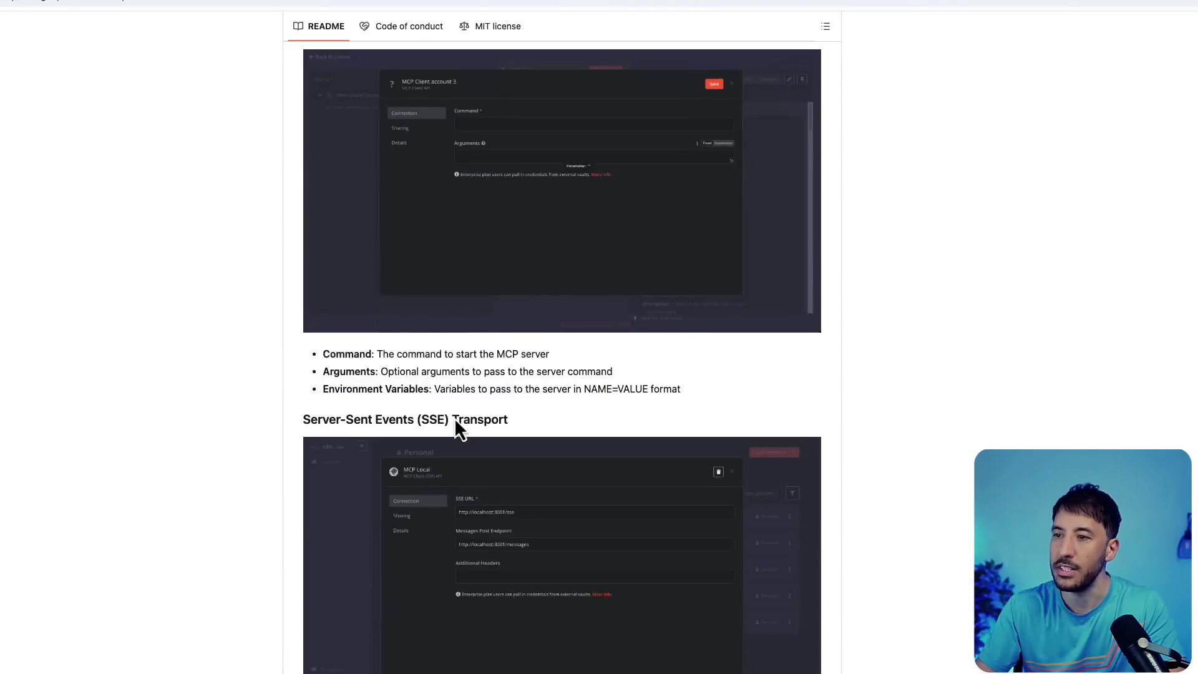
{"action": "scroll", "coordinate": [527, 339], "scroll_direction": "down", "scroll_amount": 15}
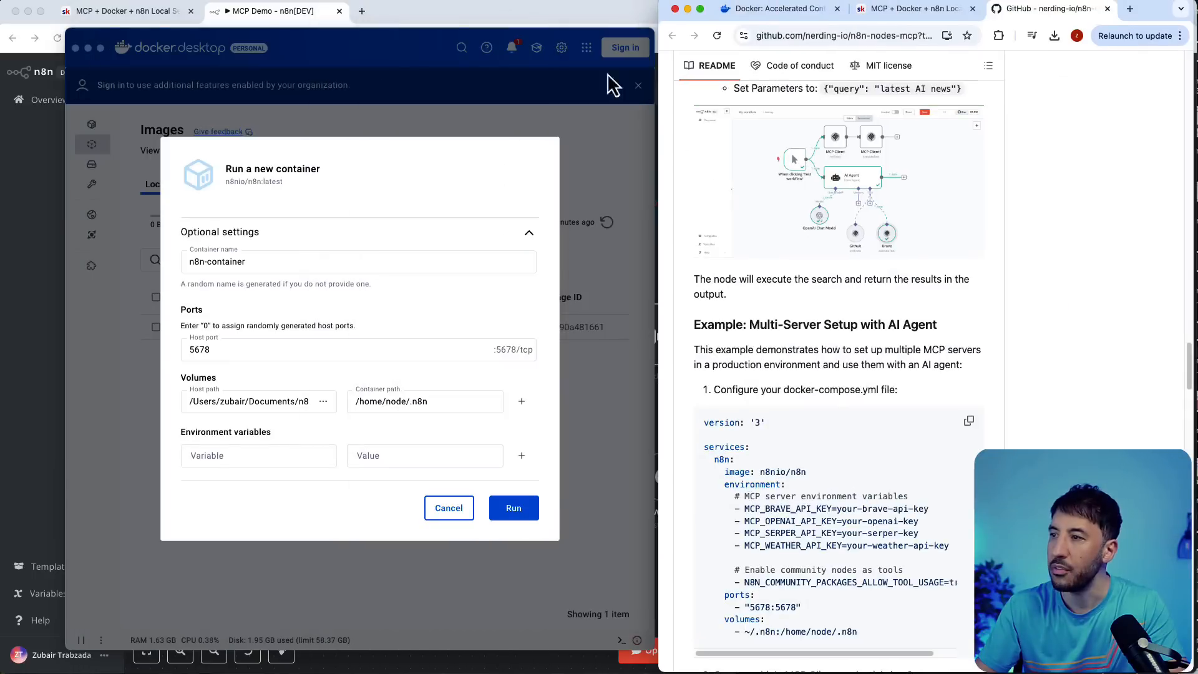
- Add the lesson's environment variable N8N_COMMUNITY_PACKAGES_ALLOW_TOOL_USAGE to the container with the value true
{"action": "left_click", "coordinate": [911, 11]}
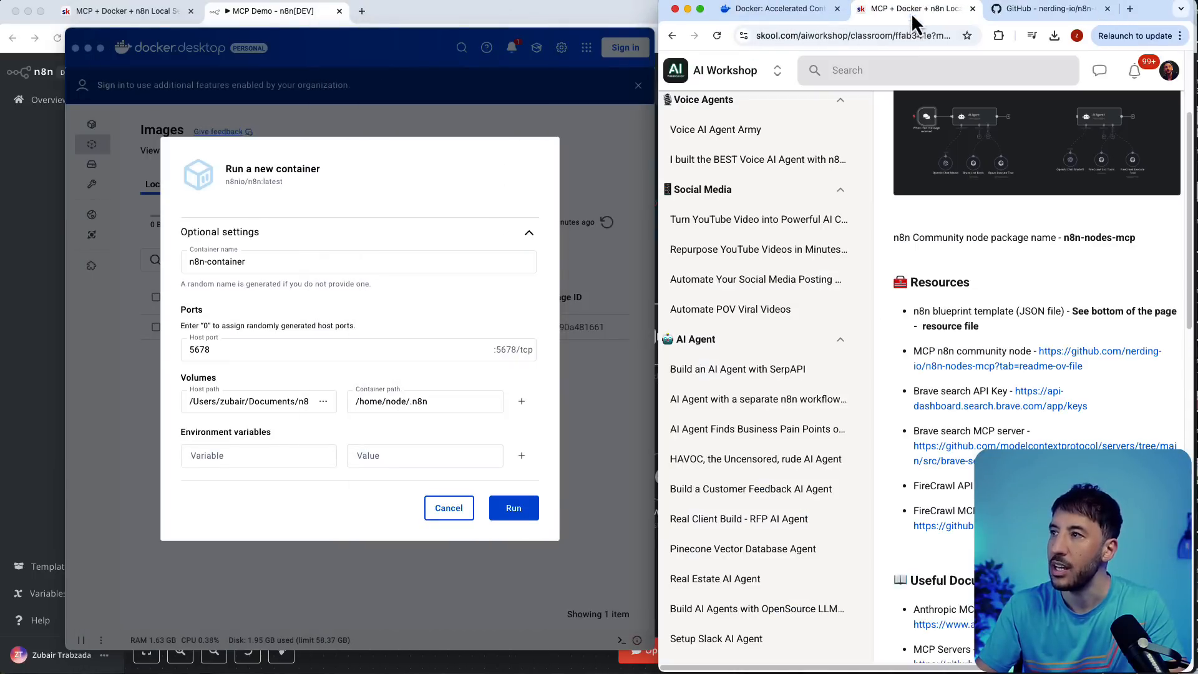
{"action": "double_click", "coordinate": [1144, 12]}
{"action": "scroll", "coordinate": [934, 376], "scroll_direction": "down", "scroll_amount": 10}
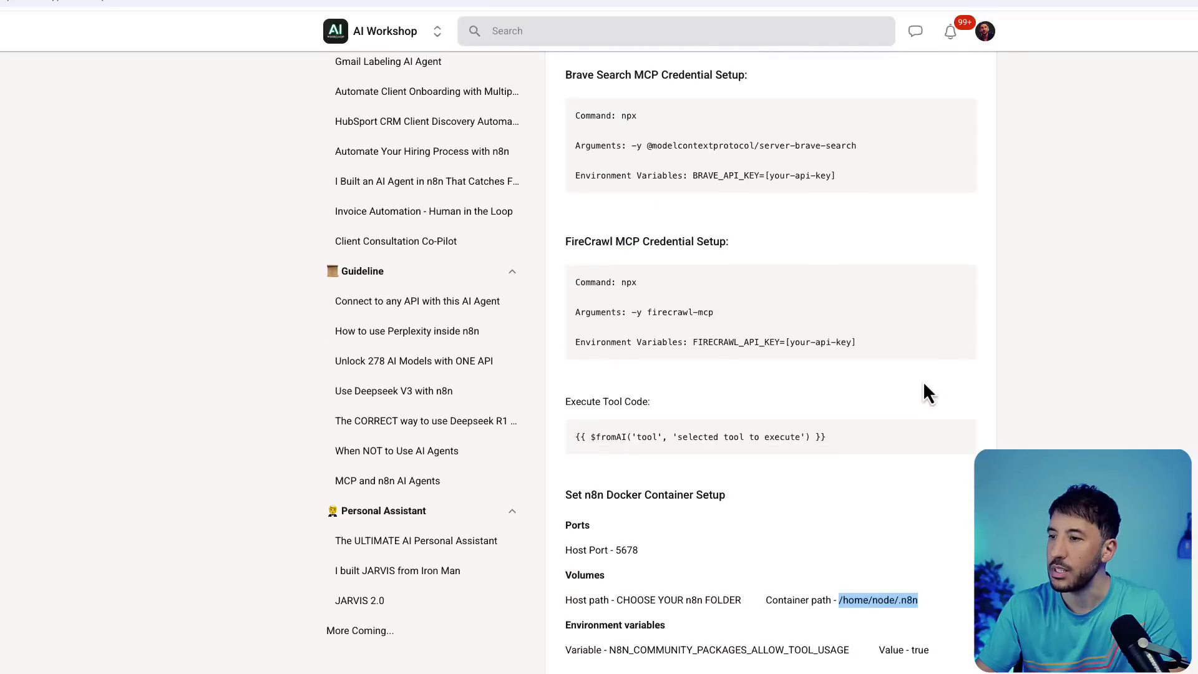
{"action": "left_click", "coordinate": [623, 650]}
{"action": "left_click_drag", "start_coordinate": [604, 650], "coordinate": [850, 650]}
{"action": "key", "text": "super+c"}
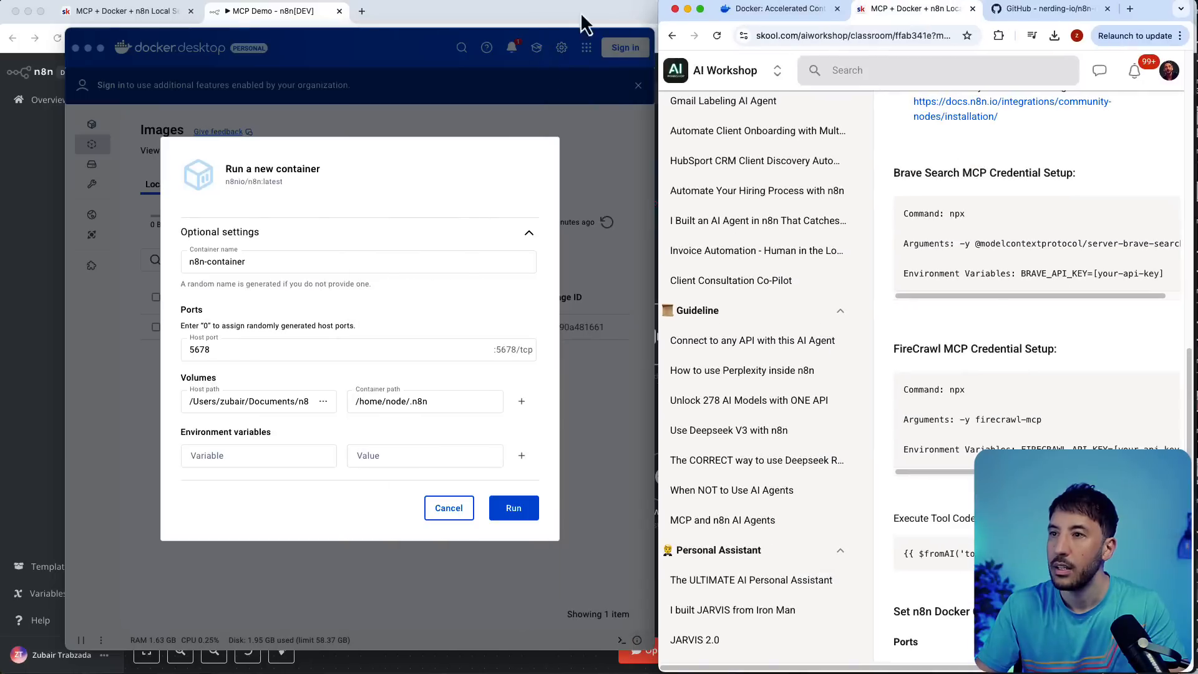
{"action": "left_click", "coordinate": [240, 455]}
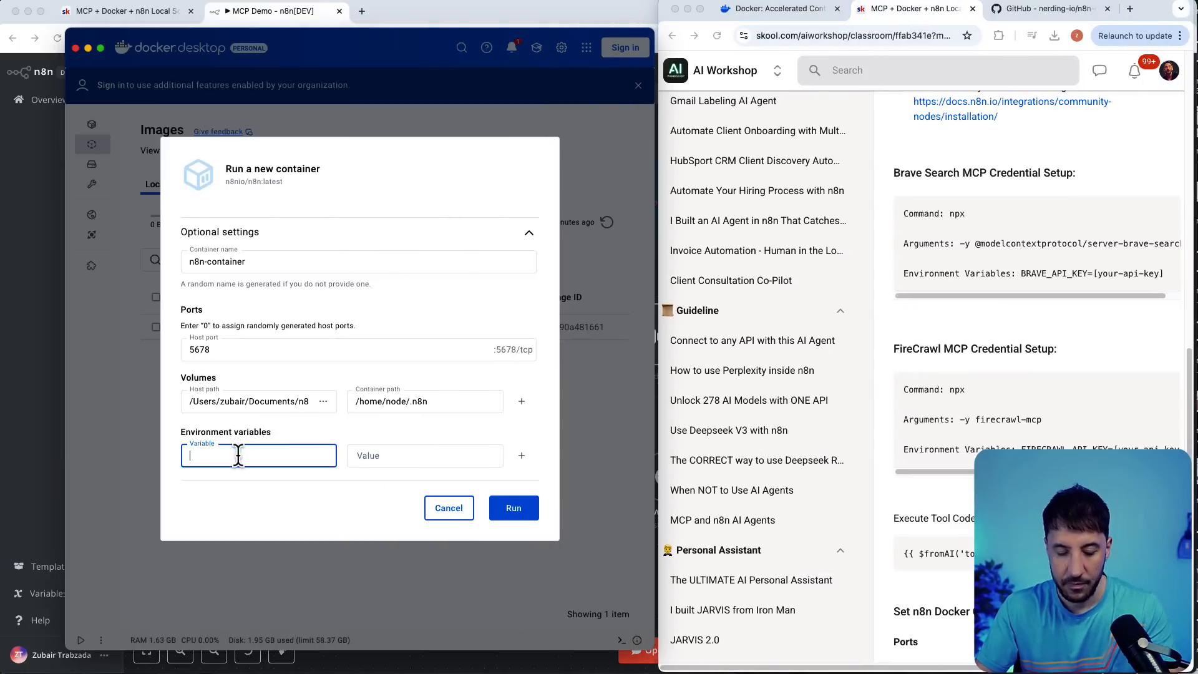
{"action": "key", "text": "super+v"}
{"action": "left_click", "coordinate": [412, 460]}
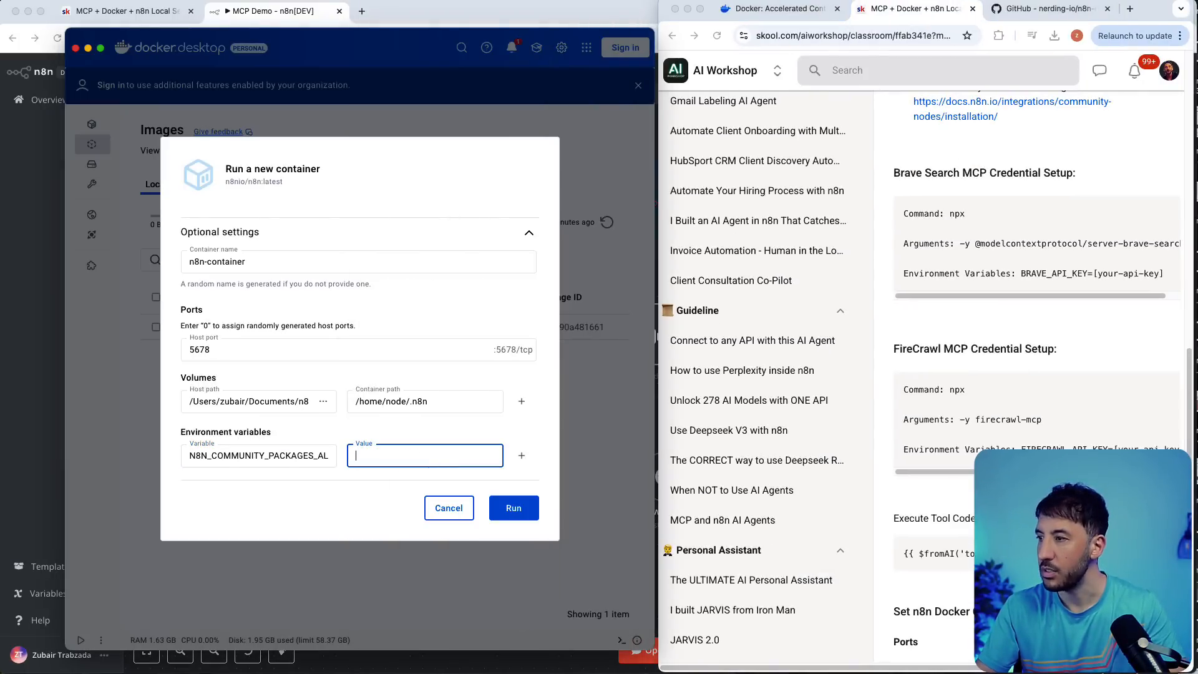
{"action": "scroll", "coordinate": [924, 374], "scroll_direction": "down", "scroll_amount": 5}
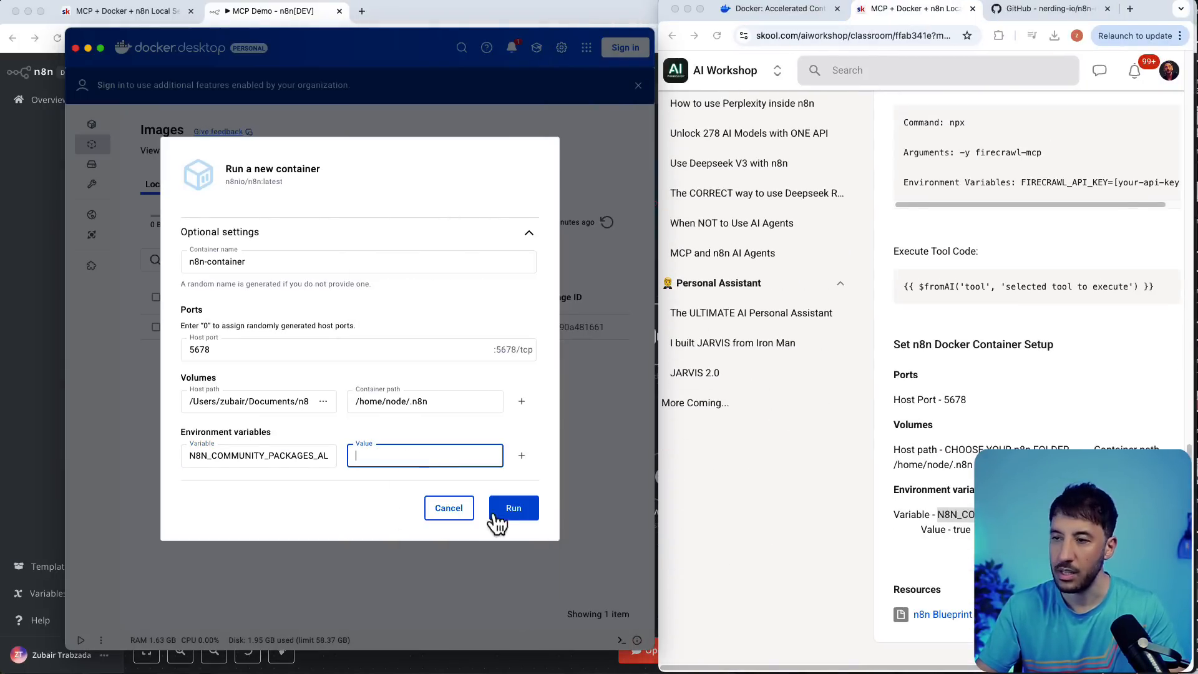
{"action": "type", "text": "true"}
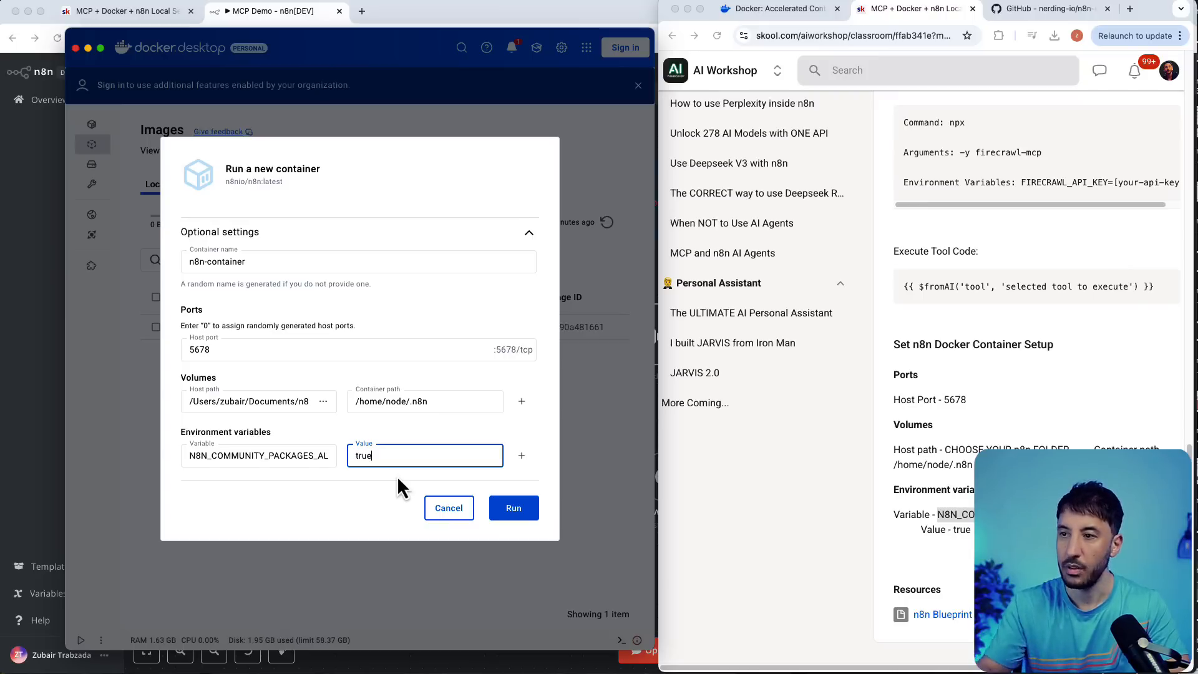
- Examine the MCP server examples in the n8n-nodes-mcp README on GitHub and return to the lesson
{"action": "left_click", "coordinate": [1032, 11]}
{"action": "scroll", "coordinate": [845, 312], "scroll_direction": "down", "scroll_amount": 20}
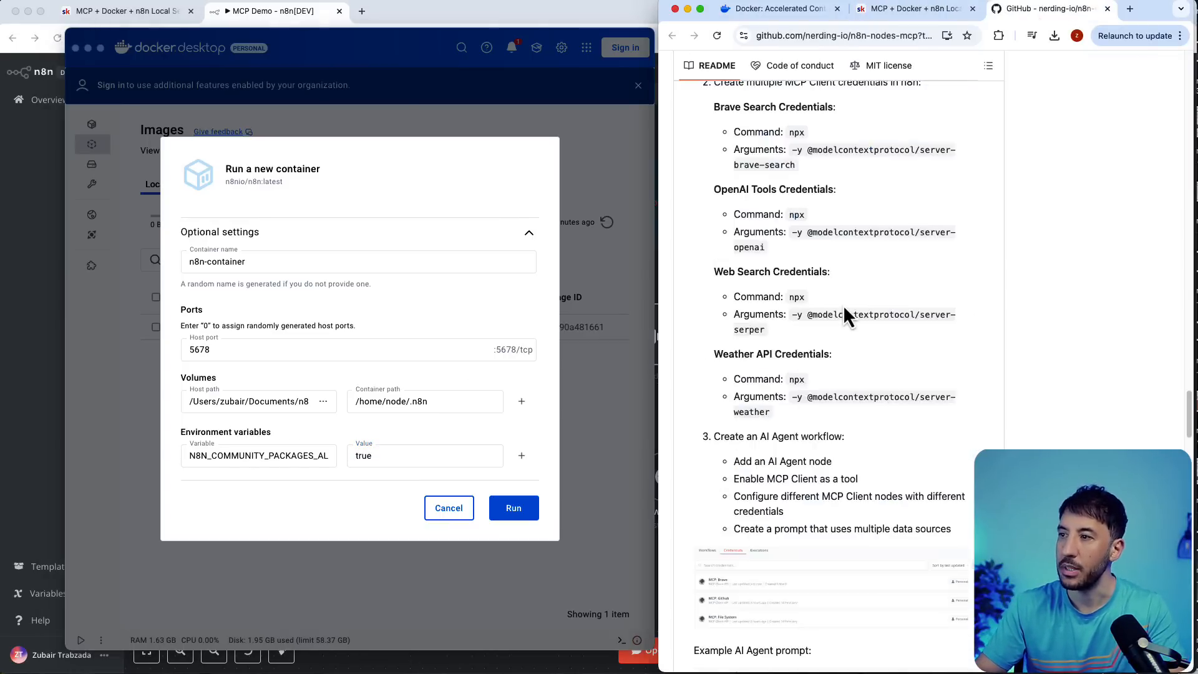
{"action": "scroll", "coordinate": [843, 304], "scroll_direction": "down", "scroll_amount": 15}
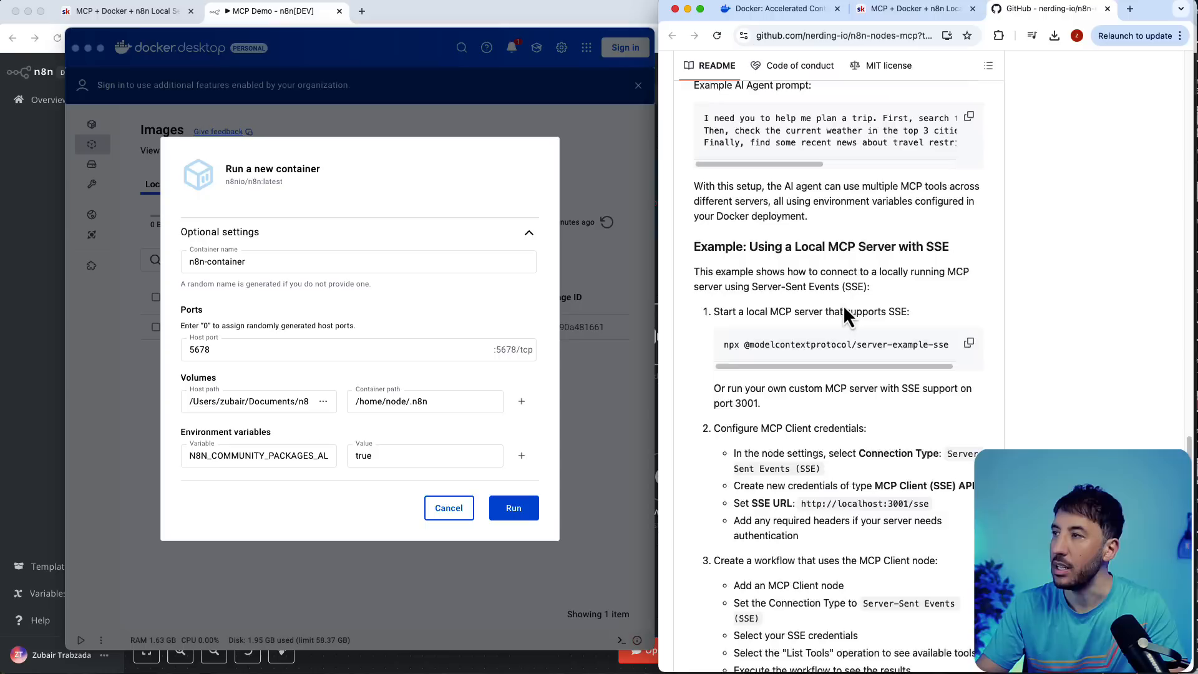
{"action": "scroll", "coordinate": [843, 305], "scroll_direction": "up", "scroll_amount": 10}
{"action": "scroll", "coordinate": [843, 304], "scroll_direction": "up", "scroll_amount": 6}
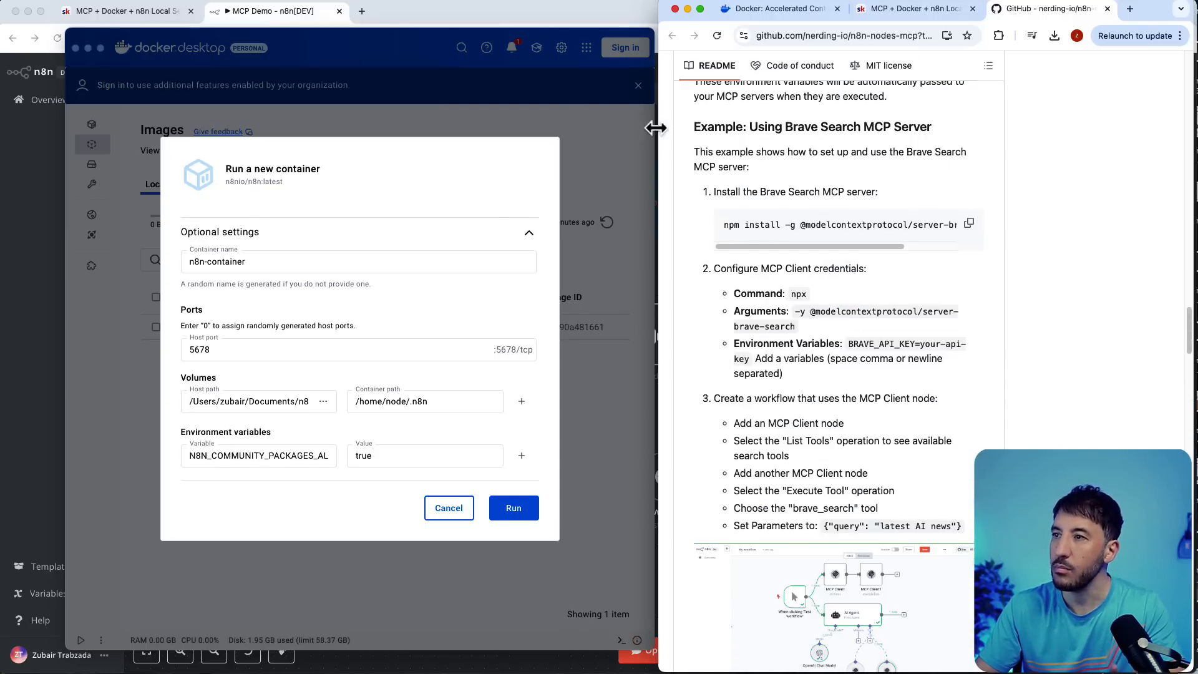
{"action": "left_click", "coordinate": [917, 9]}
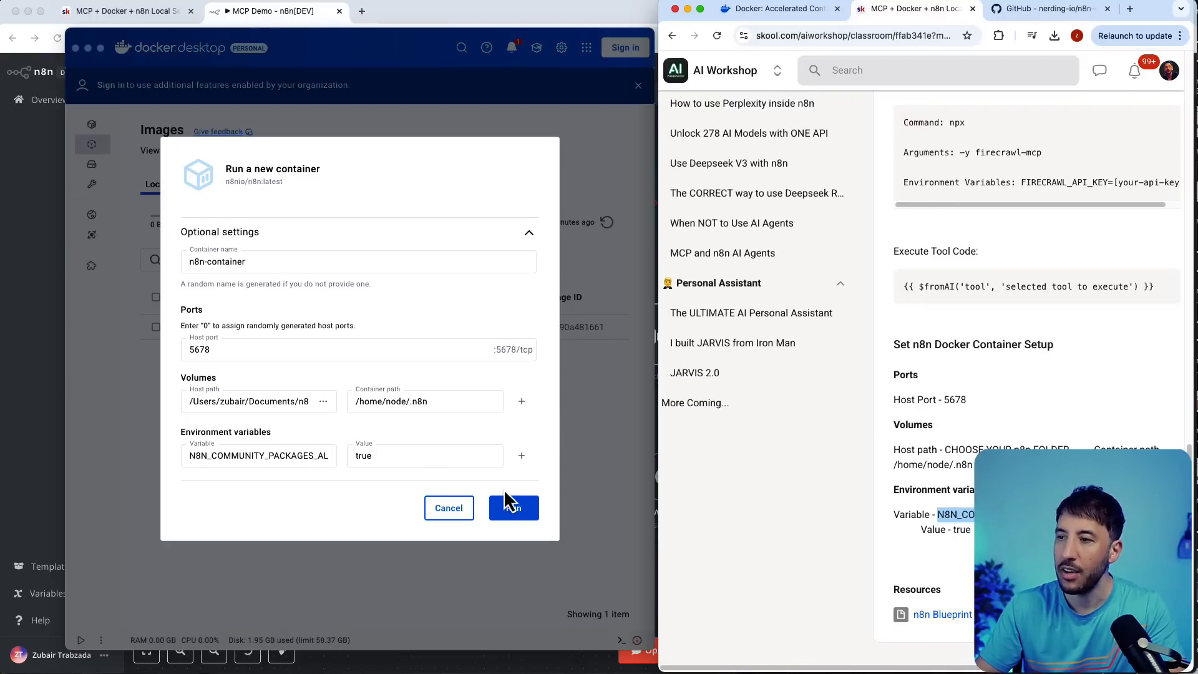
- Run the n8n container, allowing Docker to access the Documents folder, and widen the Docker Desktop window
{"action": "left_click", "coordinate": [510, 508]}
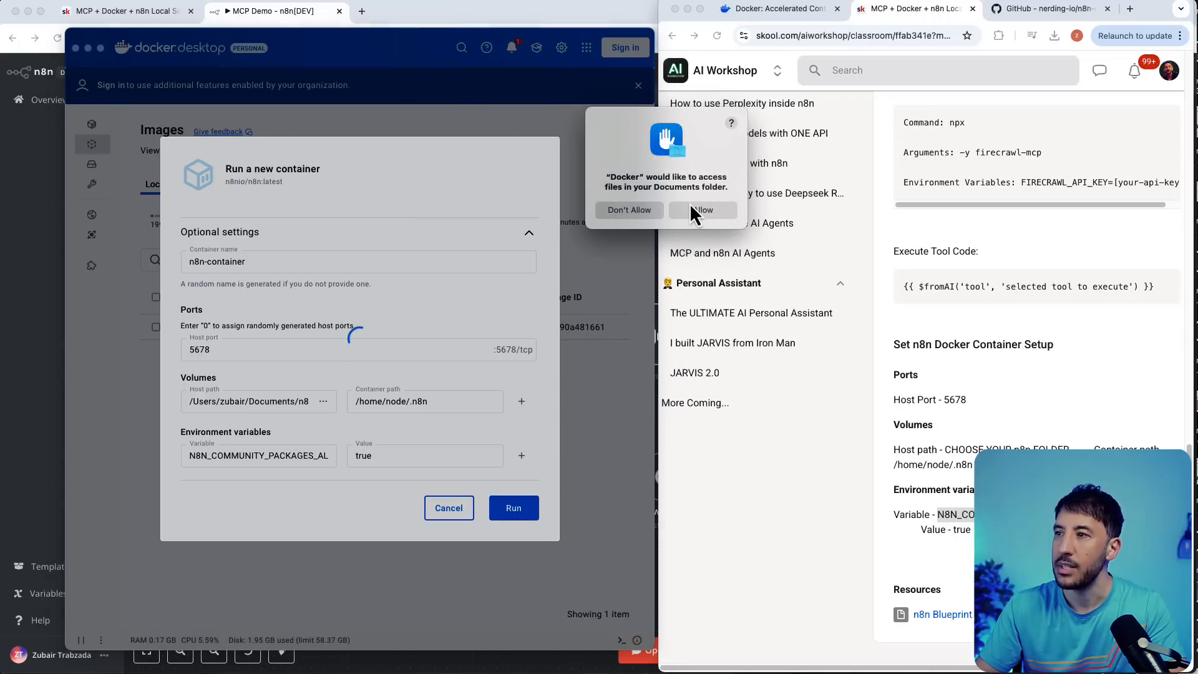
{"action": "left_click", "coordinate": [692, 211]}
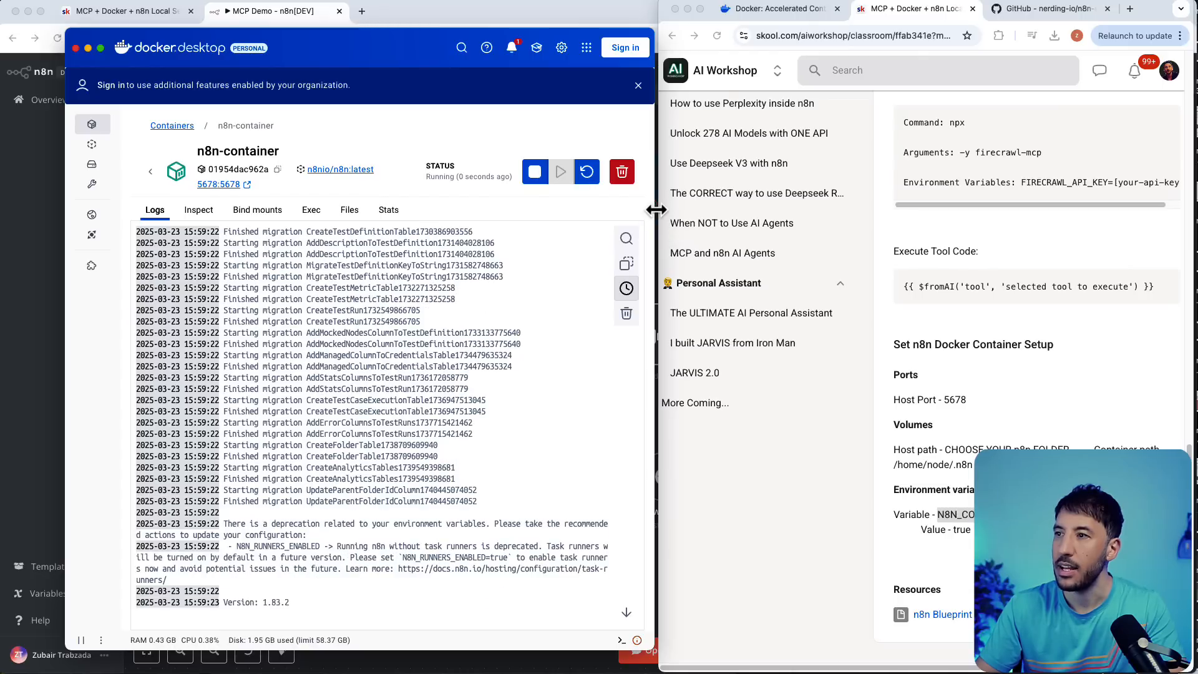
{"action": "left_click_drag", "start_coordinate": [663, 212], "coordinate": [942, 215]}
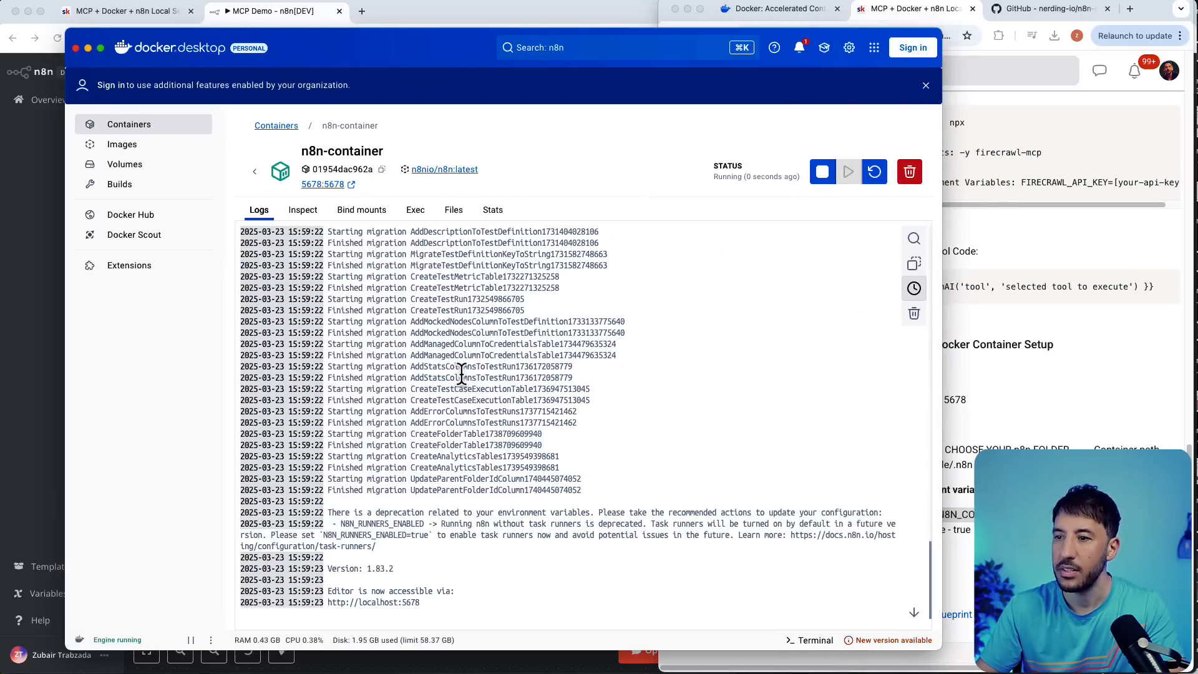
{"action": "left_click", "coordinate": [404, 603]}
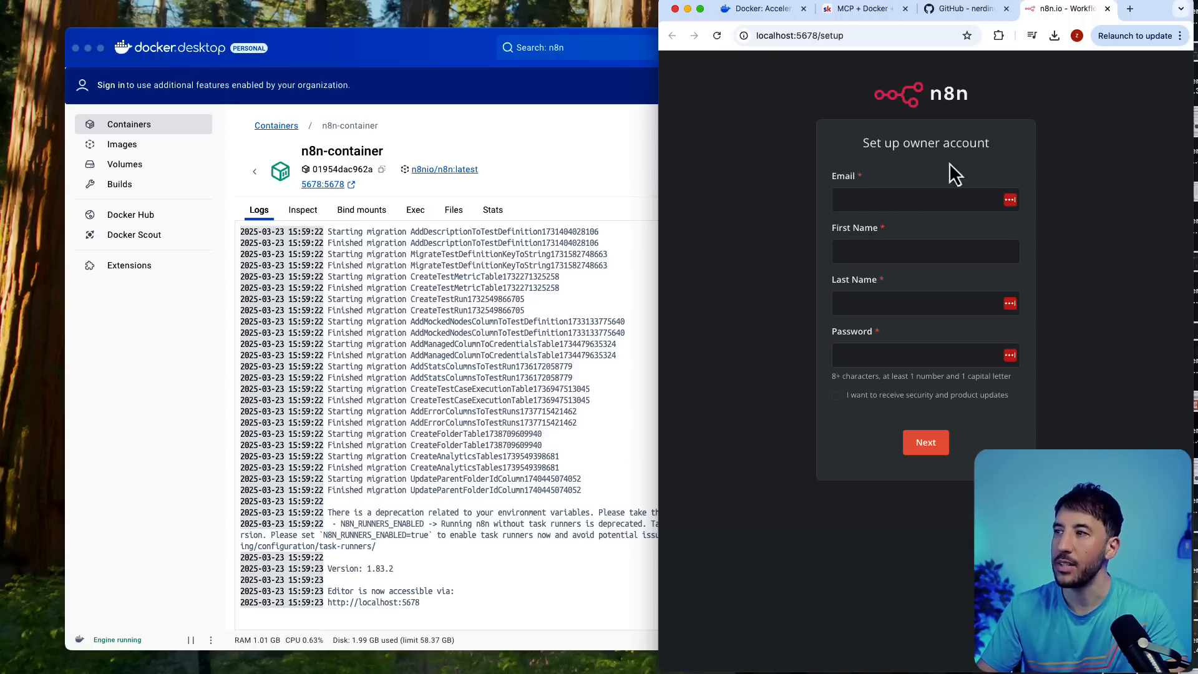
{"action": "left_click_drag", "start_coordinate": [658, 28], "coordinate": [614, 87]}
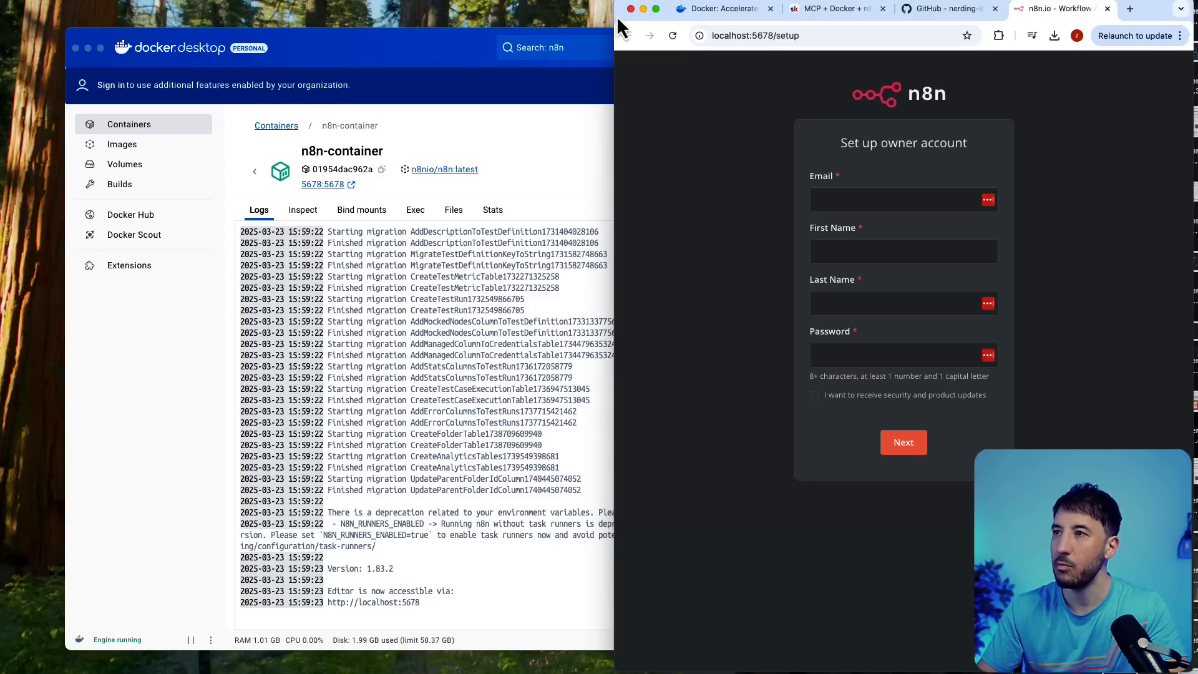
{"action": "left_click_drag", "start_coordinate": [615, 16], "coordinate": [1, 13]}
- Create the n8n owner account with the owner's autofilled e-mail and name plus the account password, and update the saved password in LastPass
{"action": "left_click", "coordinate": [569, 195]}
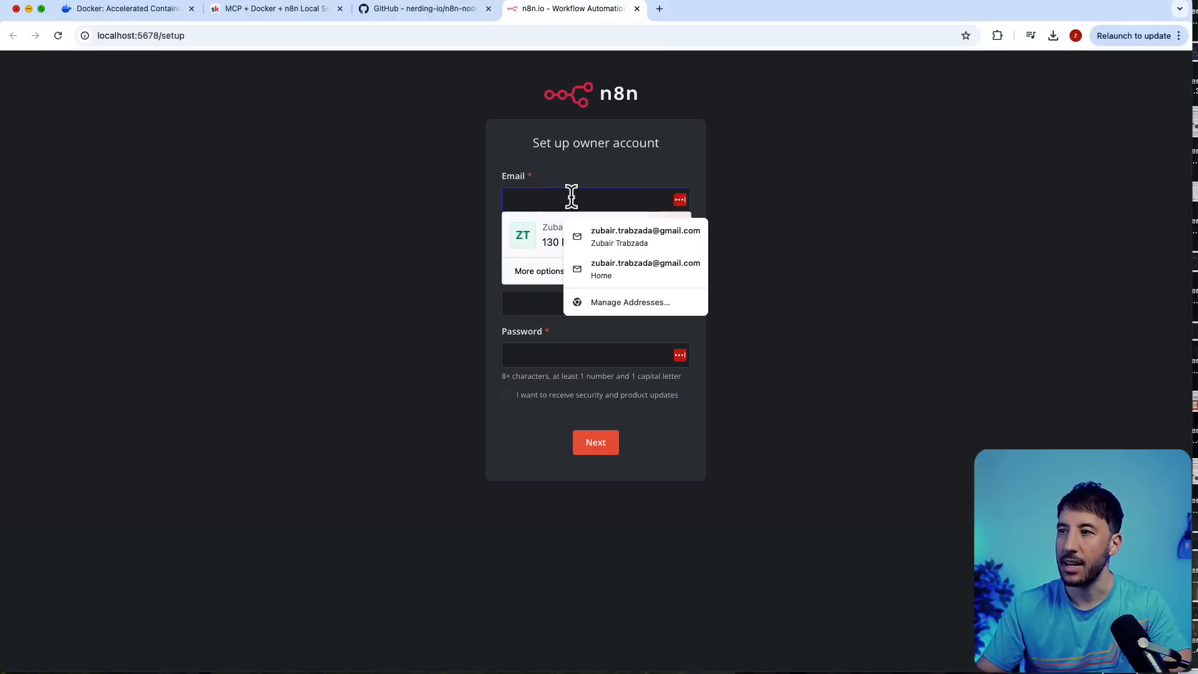
{"action": "left_click", "coordinate": [619, 232]}
{"action": "left_click", "coordinate": [548, 352]}
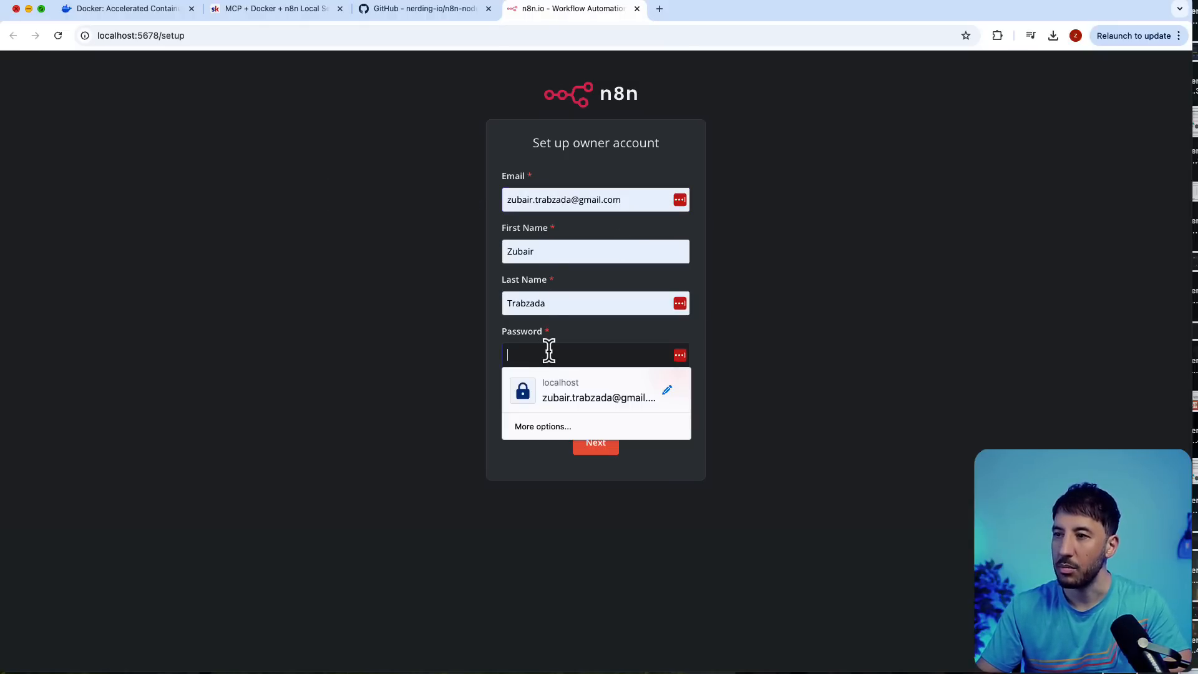
{"action": "type", "text": "•••"}
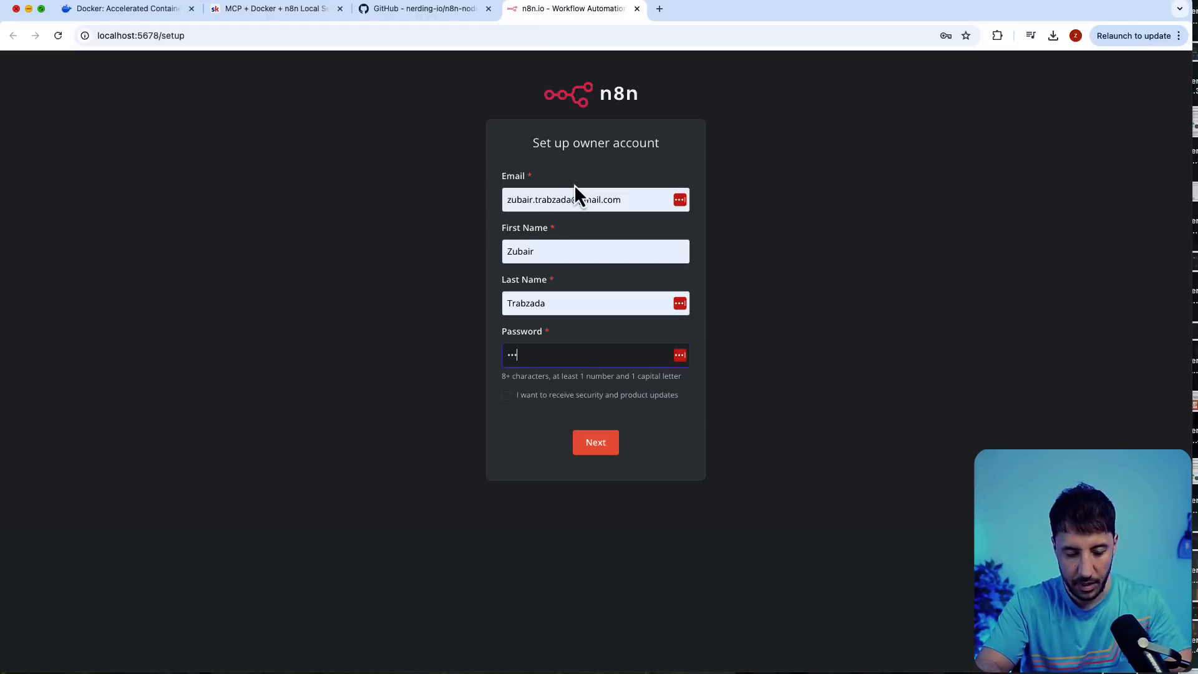
{"action": "type", "text": "••••••"}
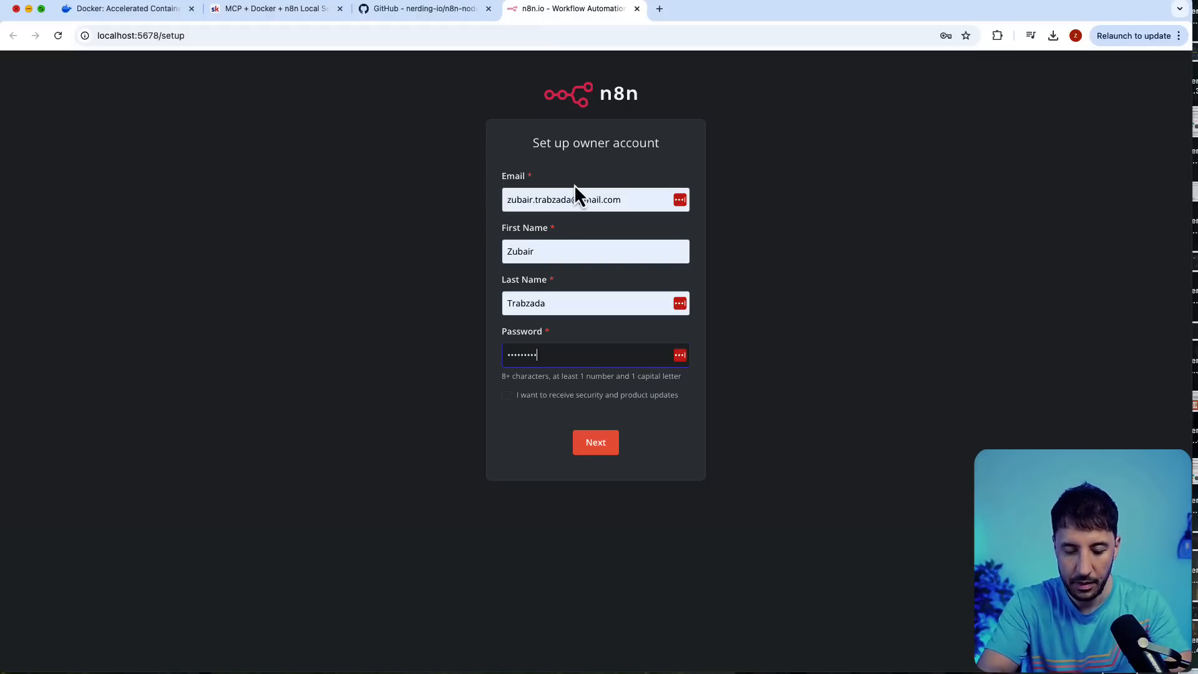
{"action": "type", "text": "•••"}
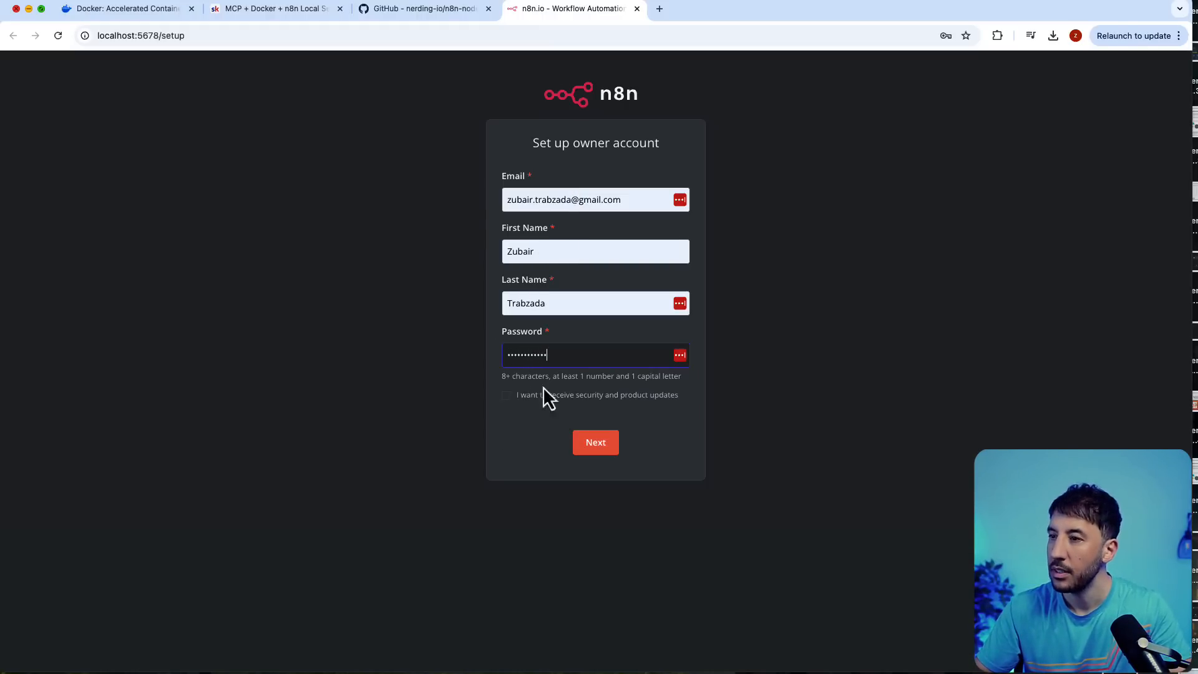
{"action": "left_click", "coordinate": [617, 443]}
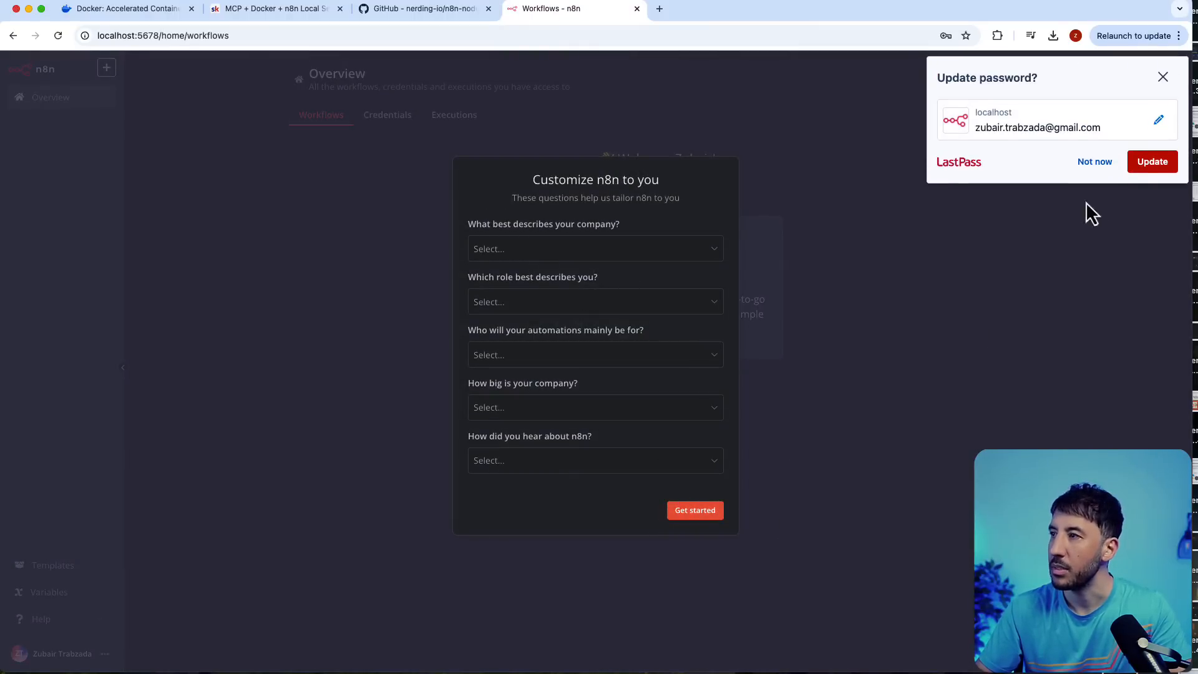
{"action": "left_click", "coordinate": [1162, 161]}
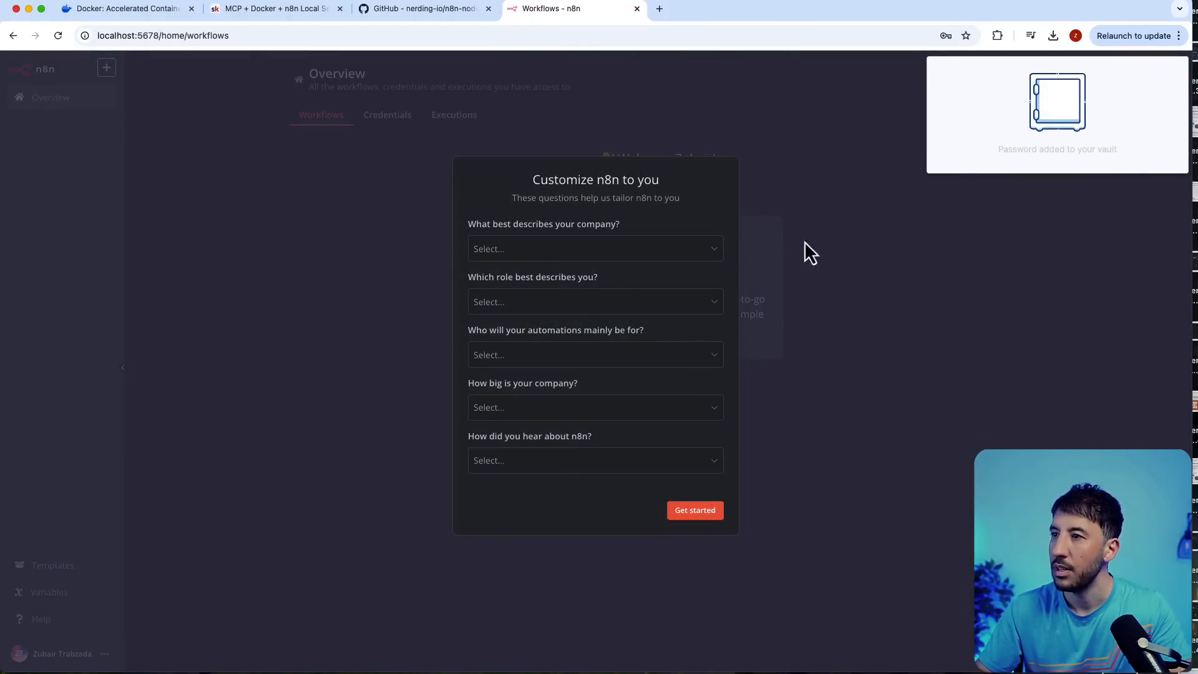
- Skip the n8n customization questions without answering them and start a new workflow from scratch
{"action": "left_click", "coordinate": [686, 511]}
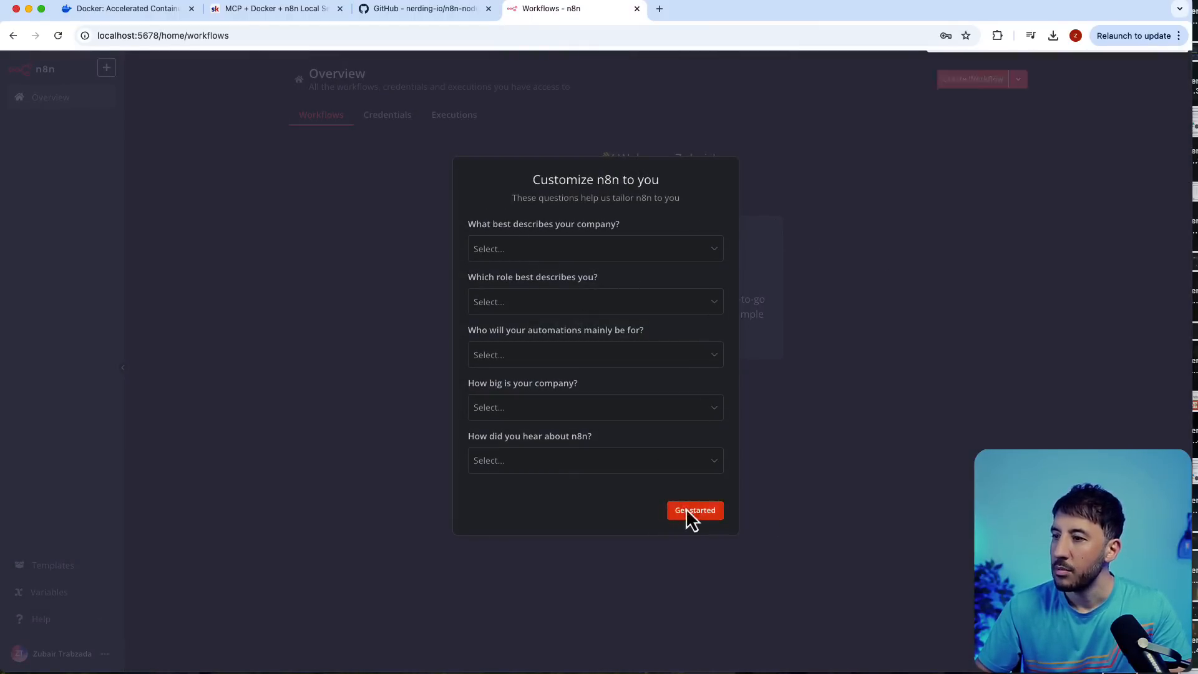
{"action": "left_click", "coordinate": [463, 498]}
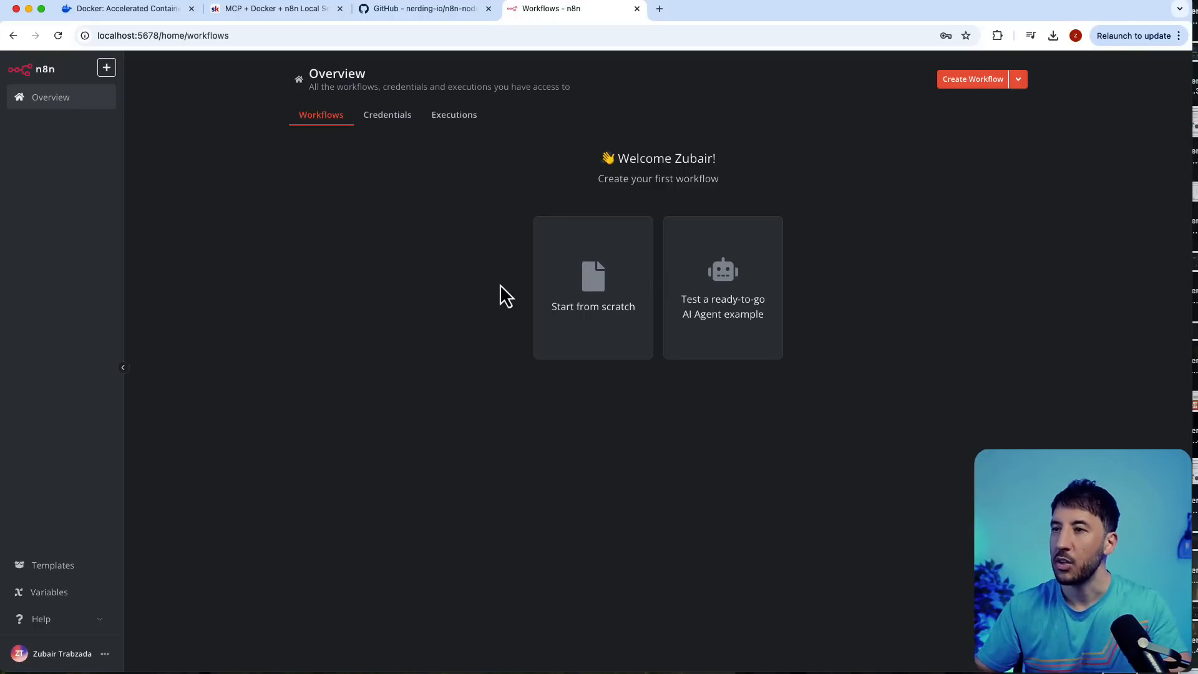
{"action": "left_click", "coordinate": [624, 263]}
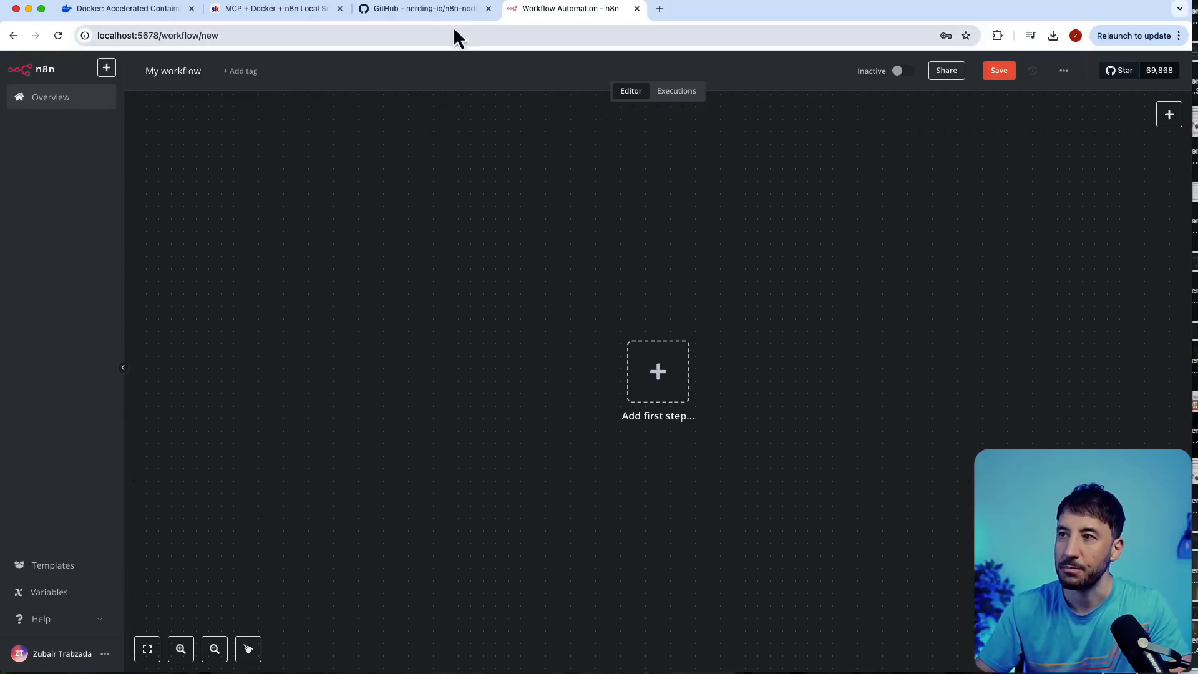
- Reopen the MCP n8n community node's GitHub page from the lesson's resources and examine its README and repository files
{"action": "left_click", "coordinate": [489, 8]}
{"action": "left_click", "coordinate": [281, 12]}
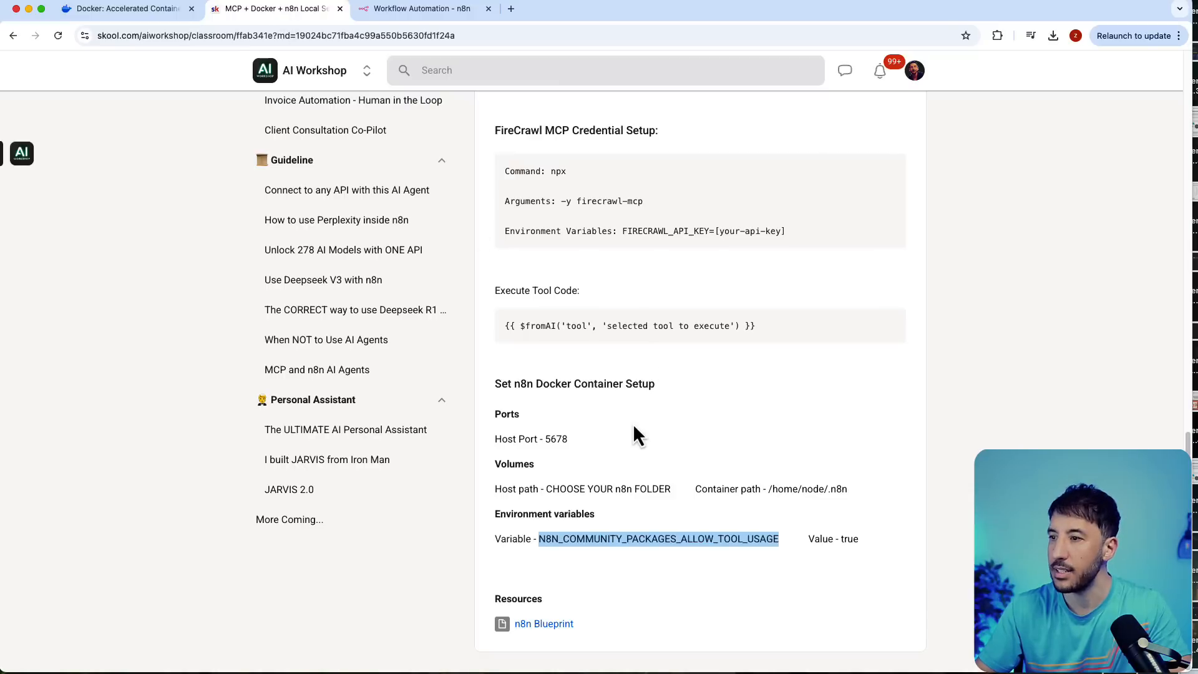
{"action": "scroll", "coordinate": [632, 423], "scroll_direction": "up", "scroll_amount": 15}
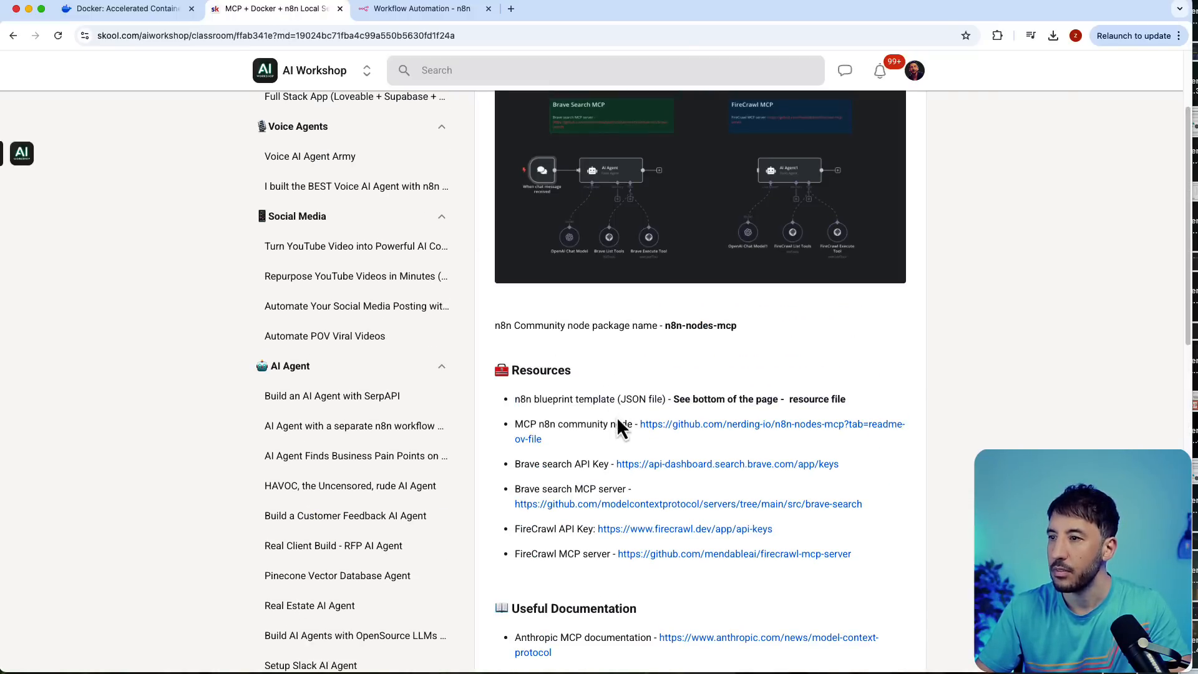
{"action": "left_click", "coordinate": [730, 437]}
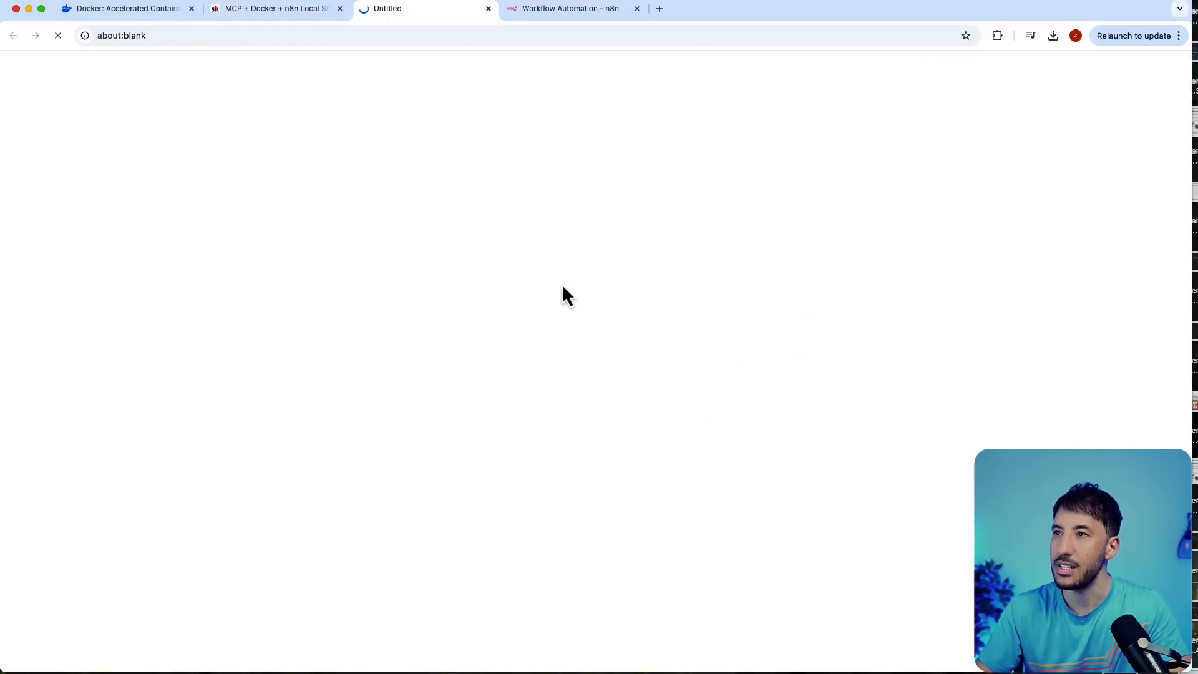
{"action": "scroll", "coordinate": [465, 456], "scroll_direction": "down", "scroll_amount": 15}
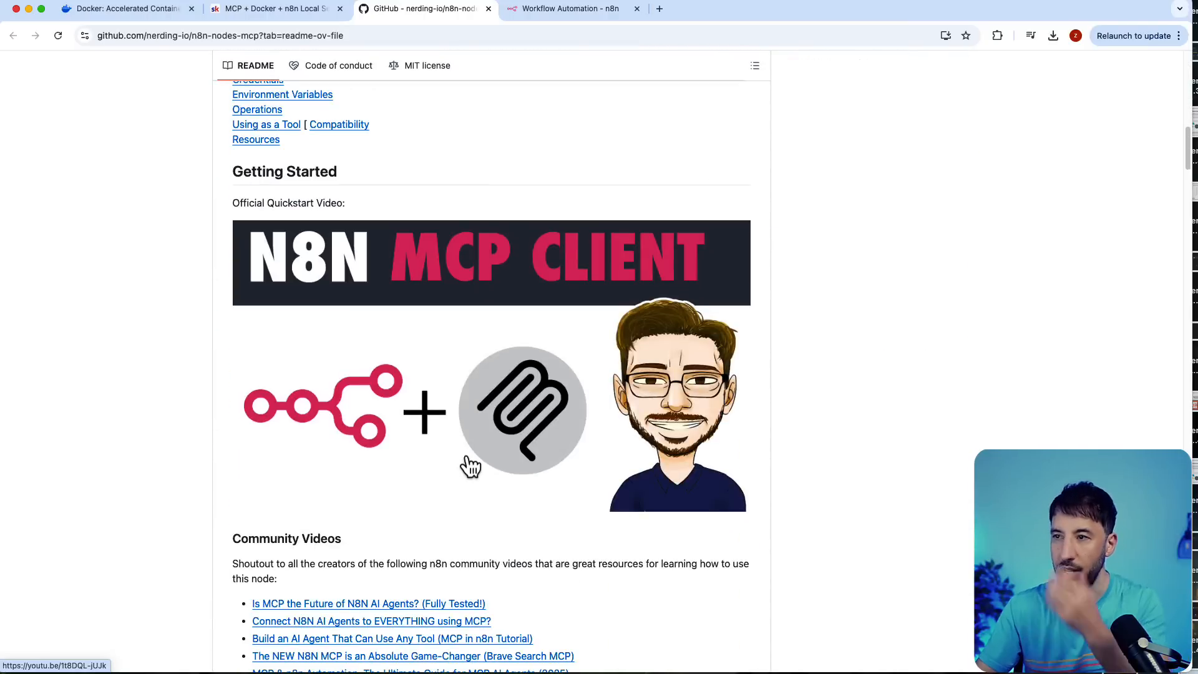
{"action": "scroll", "coordinate": [468, 462], "scroll_direction": "down", "scroll_amount": 4}
{"action": "scroll", "coordinate": [468, 465], "scroll_direction": "down", "scroll_amount": 7}
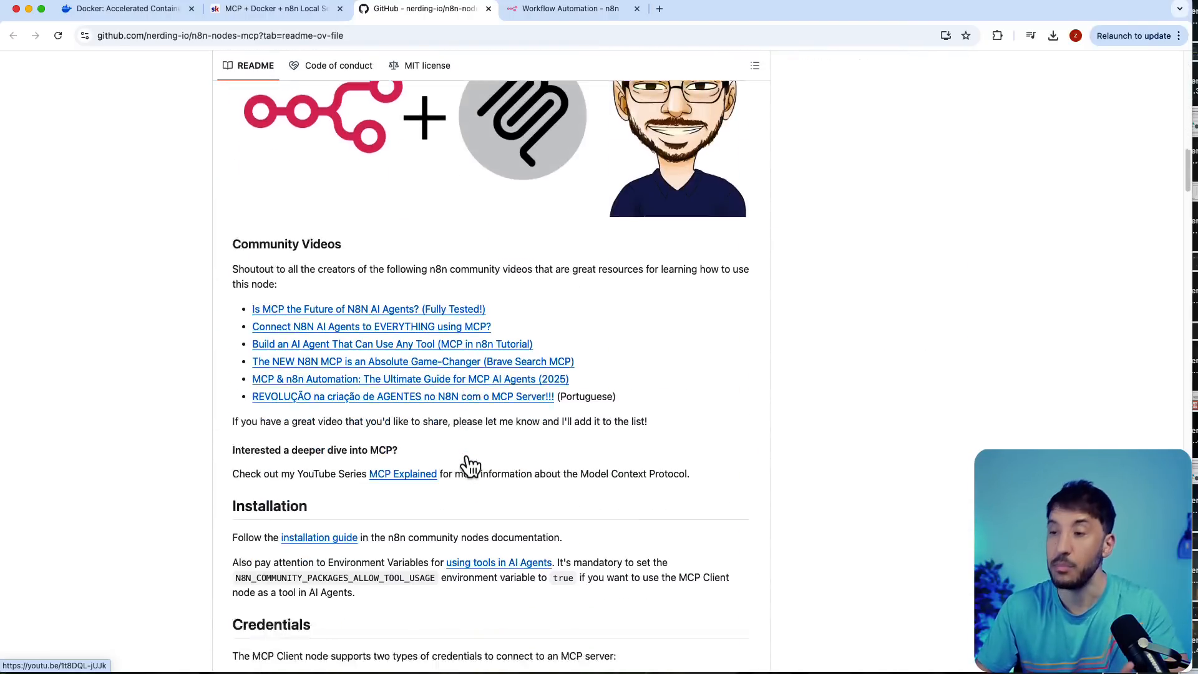
{"action": "scroll", "coordinate": [468, 468], "scroll_direction": "up", "scroll_amount": 6}
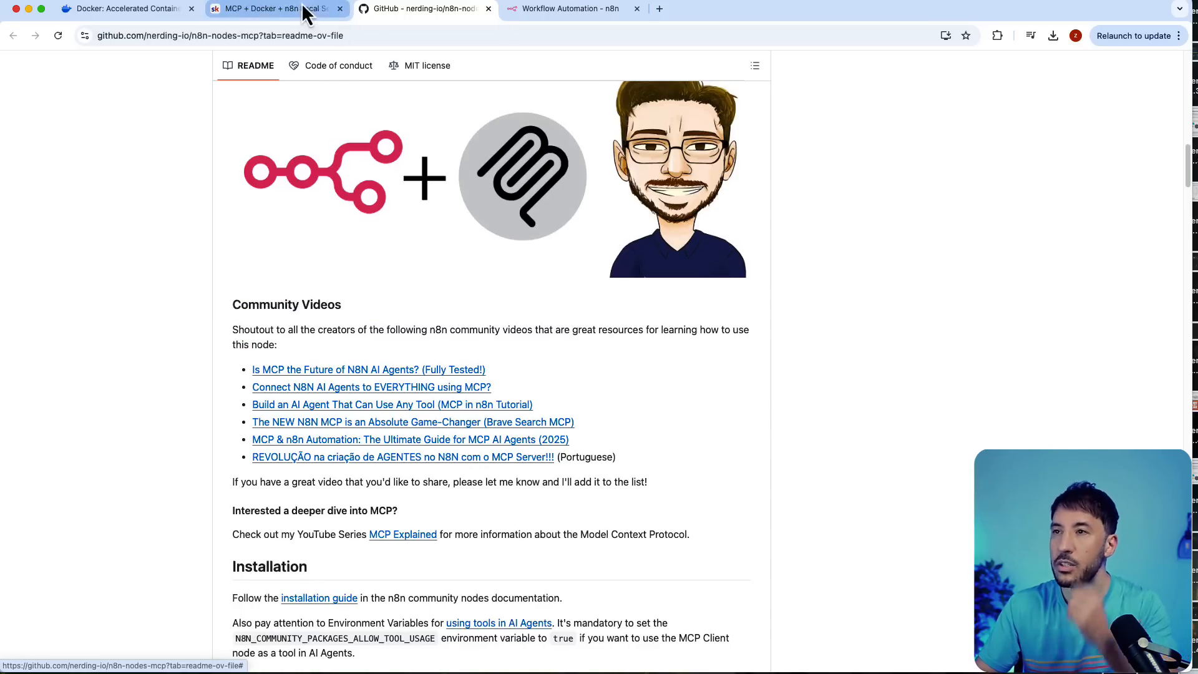
{"action": "scroll", "coordinate": [418, 278], "scroll_direction": "up", "scroll_amount": 7}
{"action": "scroll", "coordinate": [418, 278], "scroll_direction": "up", "scroll_amount": 10}
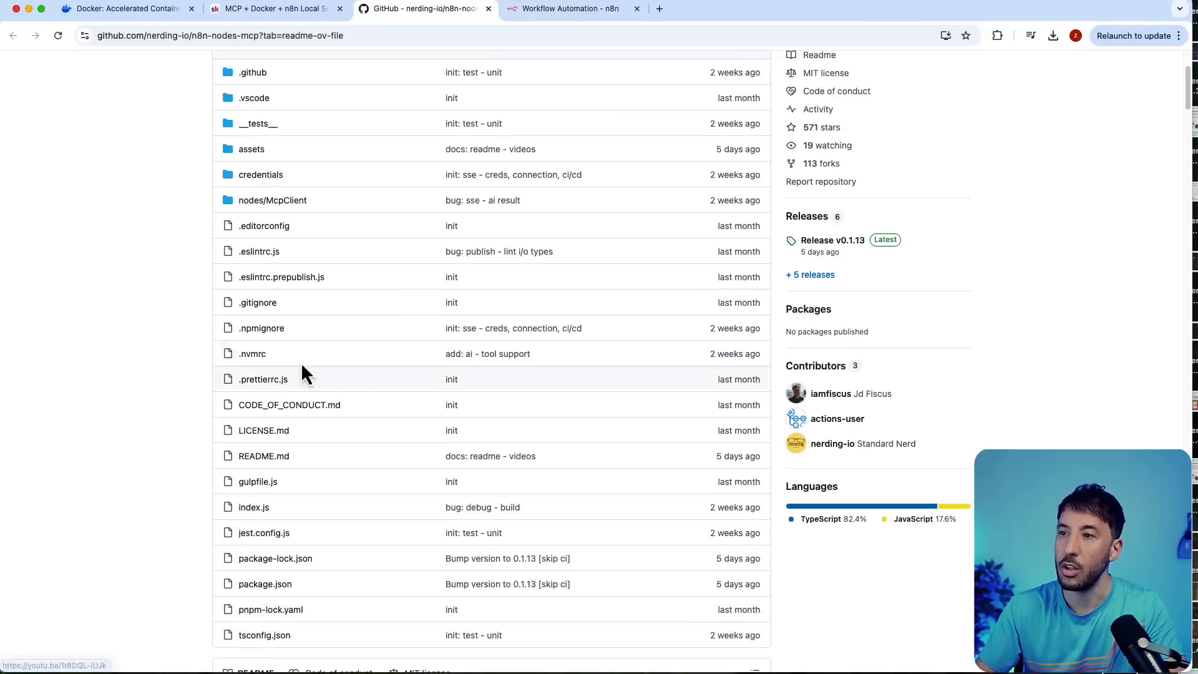
{"action": "scroll", "coordinate": [302, 374], "scroll_direction": "down", "scroll_amount": 4}
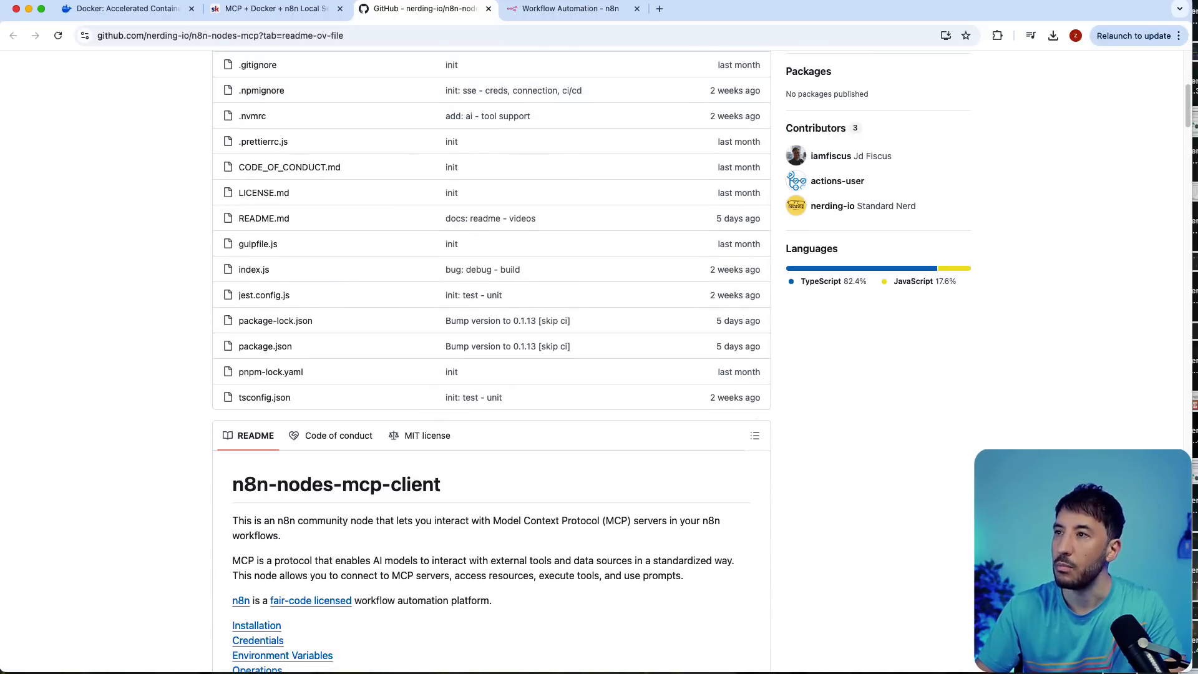
- Open the community nodes settings in n8n and start installing a community node
{"action": "left_click", "coordinate": [548, 12]}
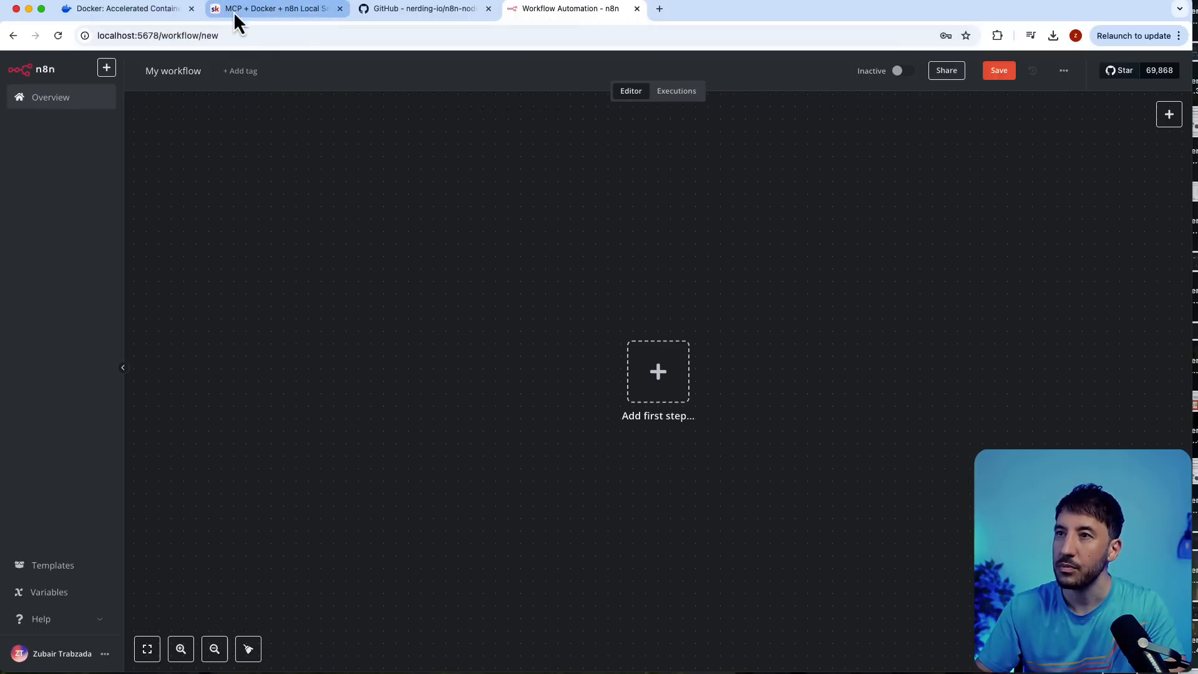
{"action": "left_click", "coordinate": [105, 654]}
{"action": "left_click", "coordinate": [116, 605]}
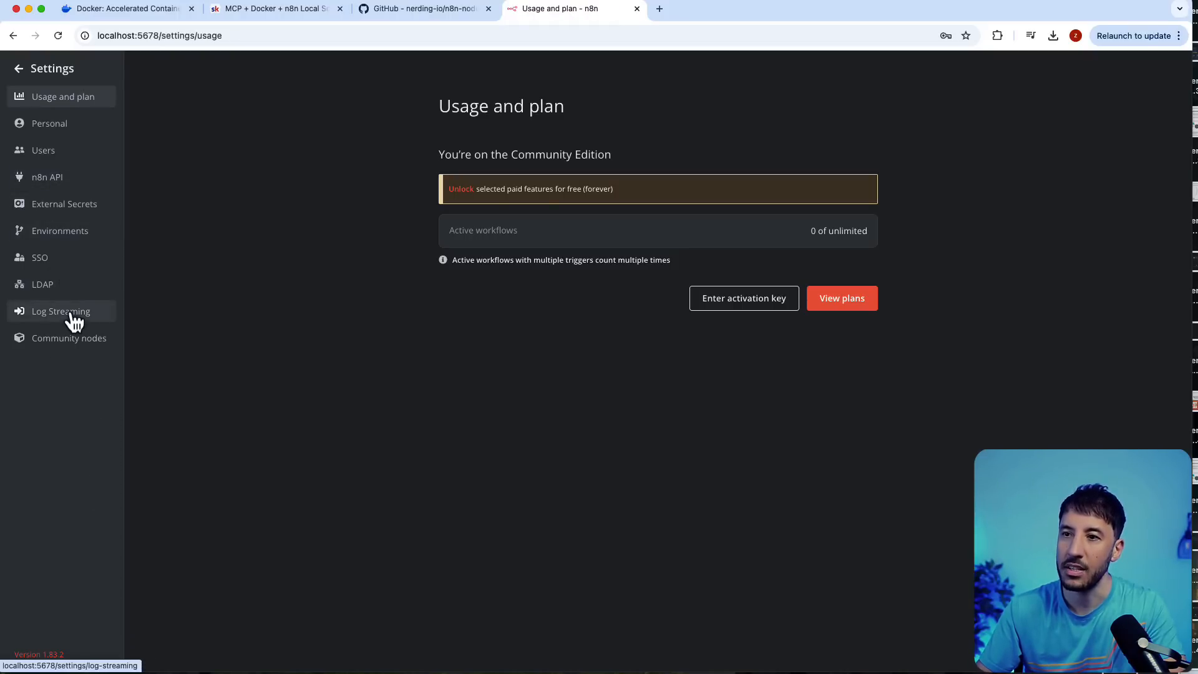
{"action": "left_click", "coordinate": [67, 346]}
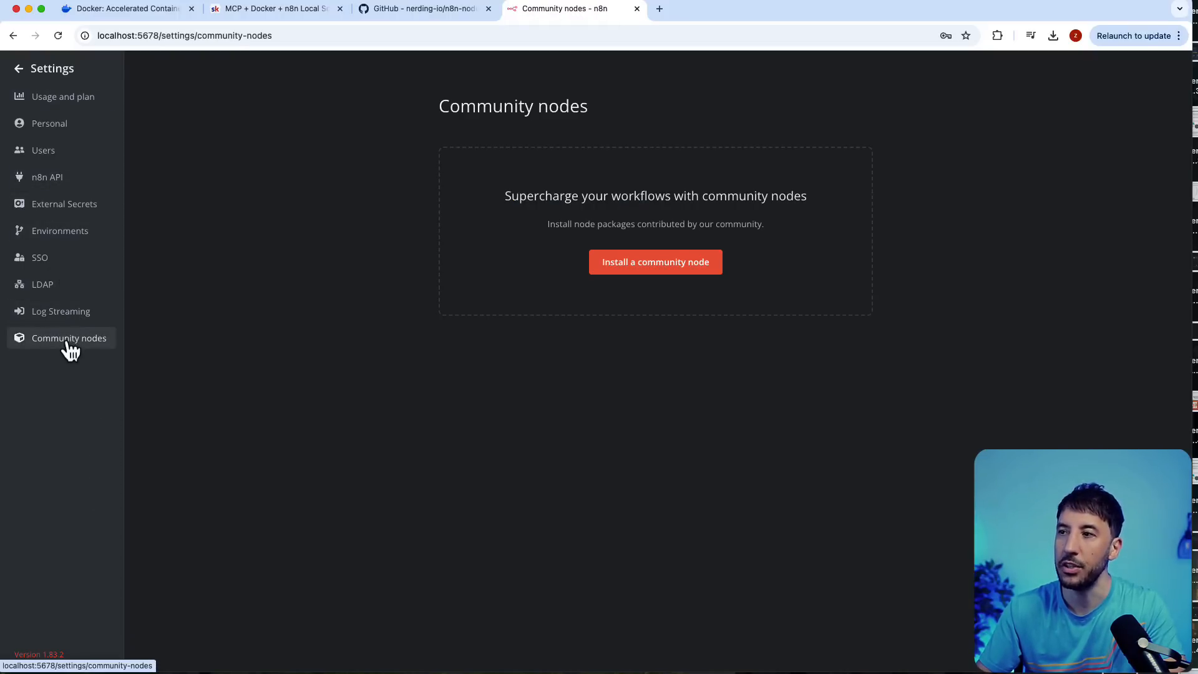
{"action": "left_click", "coordinate": [616, 270]}
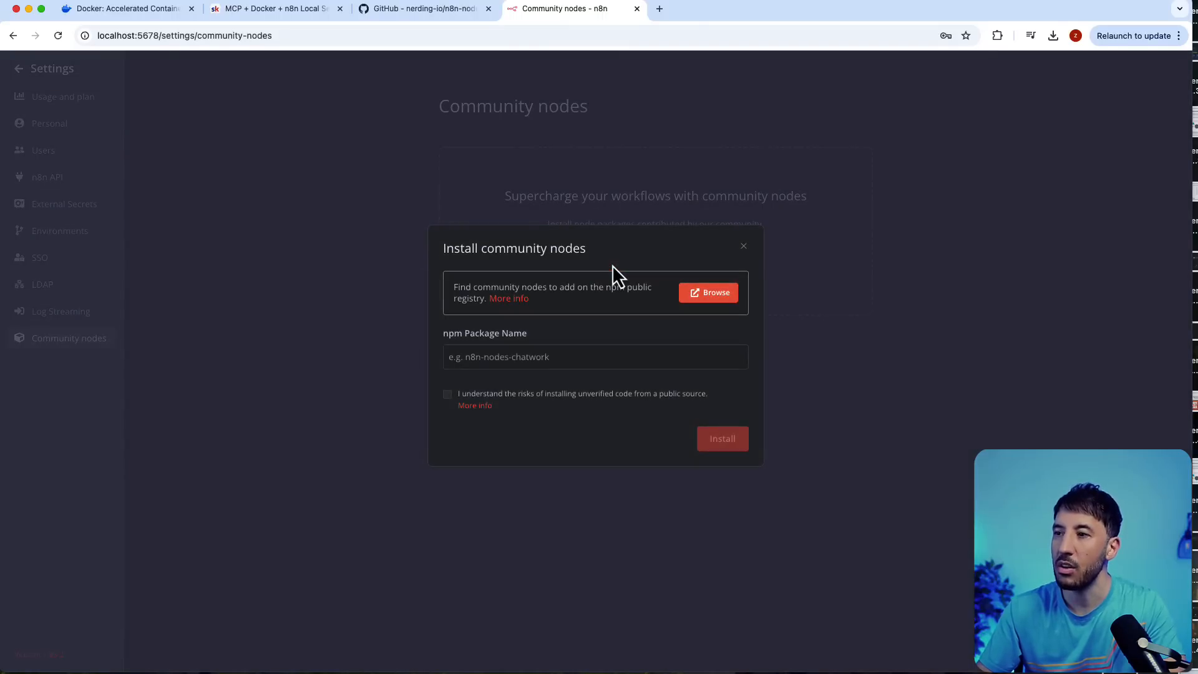
- Copy the community node package name n8n-nodes-mcp from the lesson page
{"action": "left_click", "coordinate": [253, 15]}
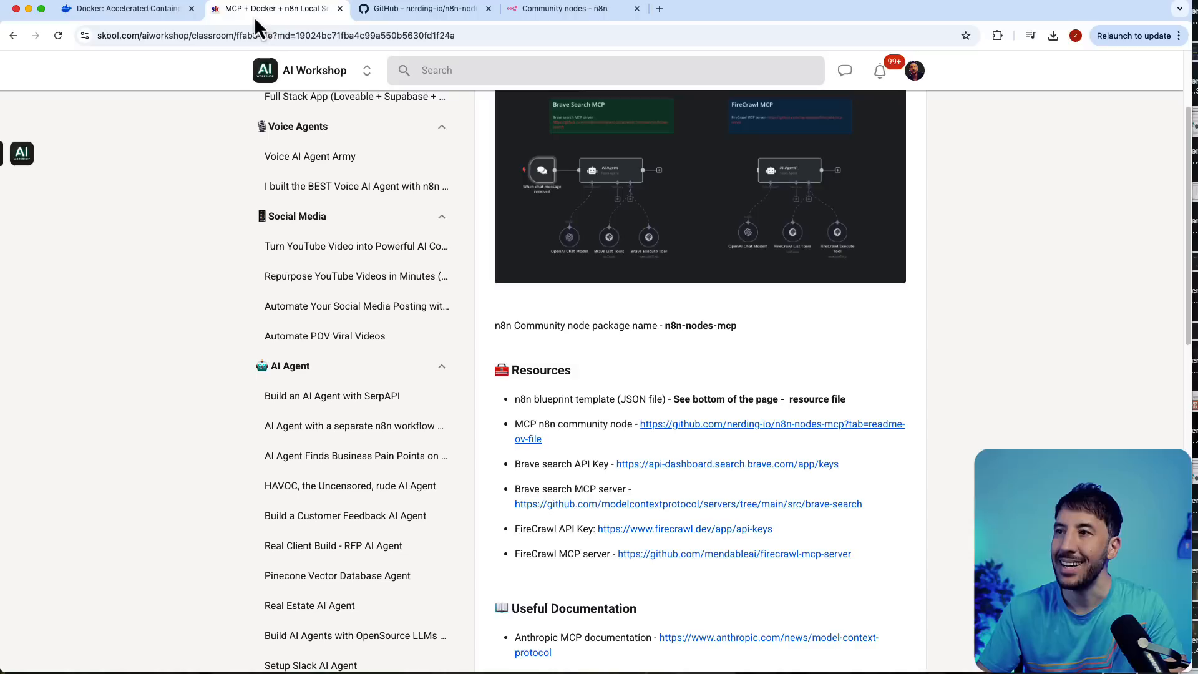
{"action": "key", "text": "super+plus"}
{"action": "key", "text": "super+plus"}
{"action": "scroll", "coordinate": [674, 472], "scroll_direction": "up", "scroll_amount": 8}
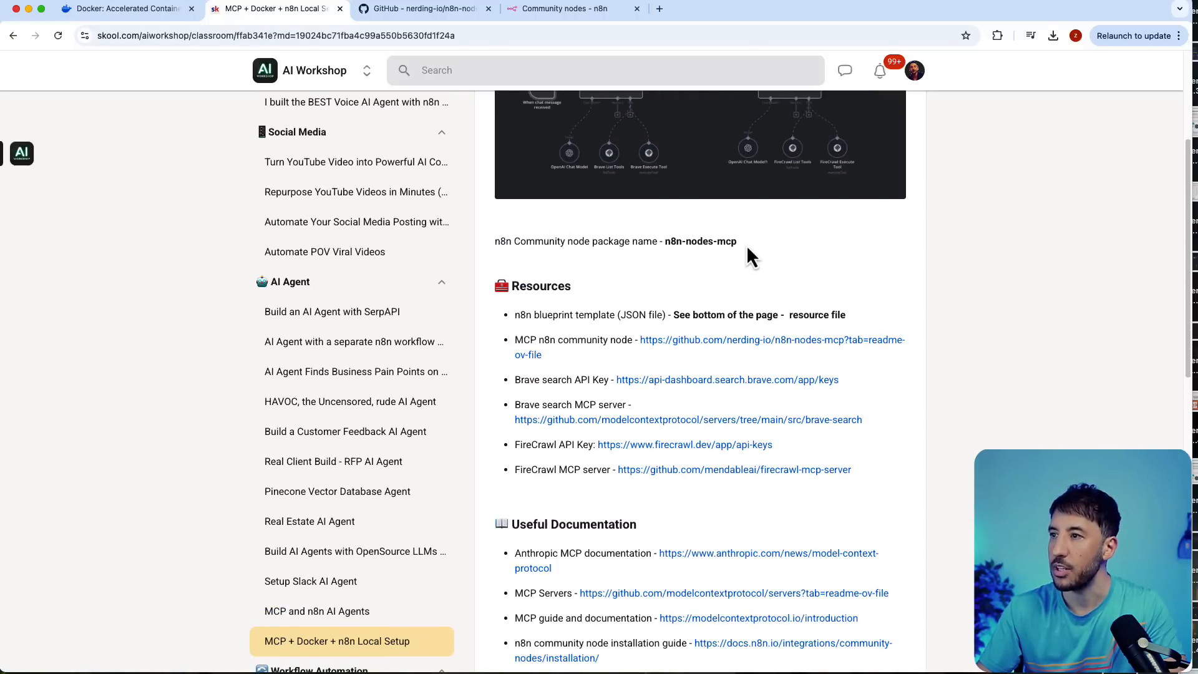
{"action": "left_click_drag", "start_coordinate": [743, 245], "coordinate": [663, 244]}
{"action": "key", "text": "super+c"}
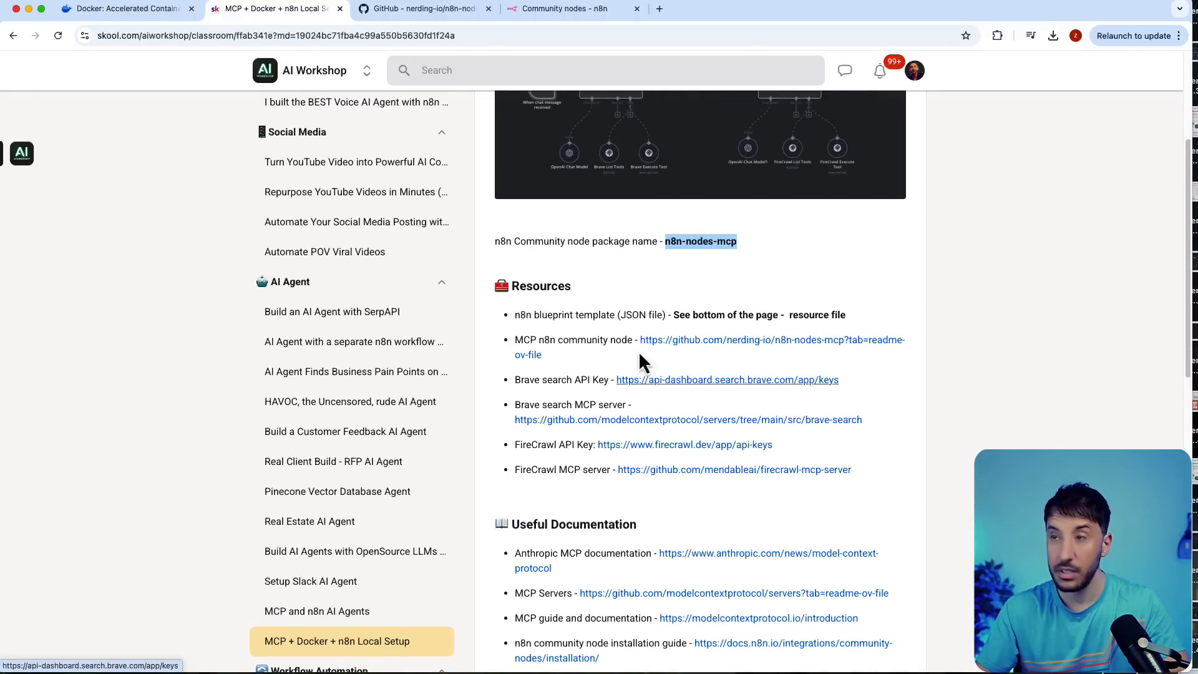
- Install the community node package n8n-nodes-mcp in n8n, accepting the risks of unverified code
{"action": "left_click", "coordinate": [559, 13]}
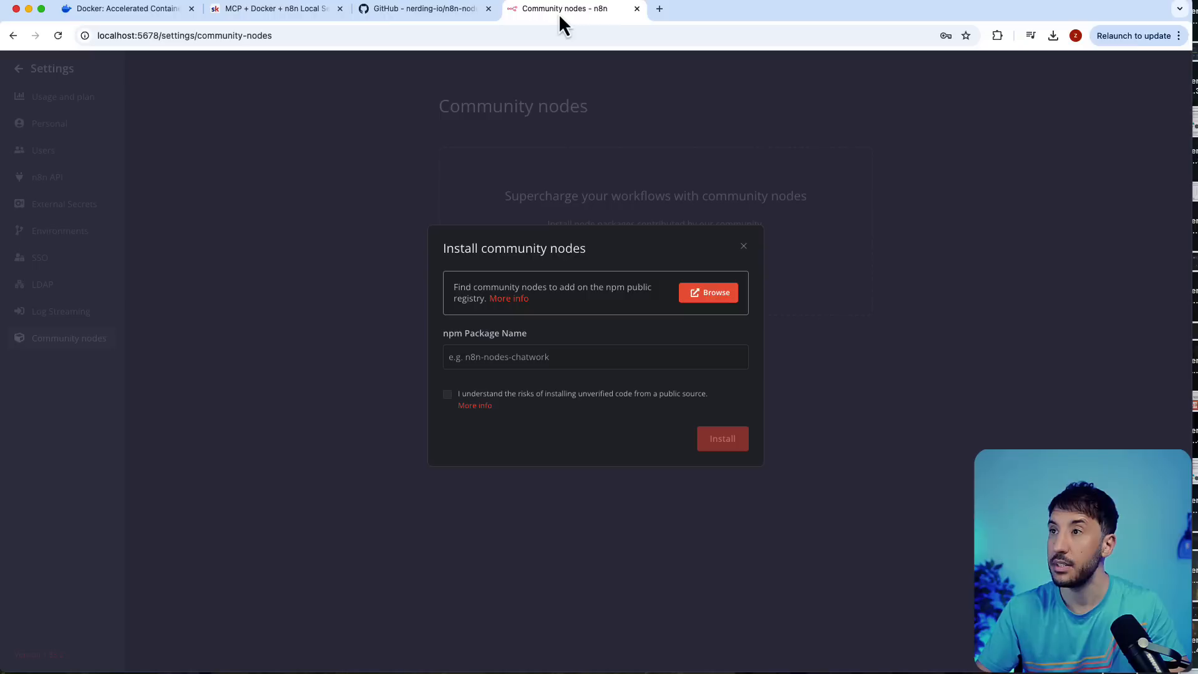
{"action": "left_click", "coordinate": [479, 354]}
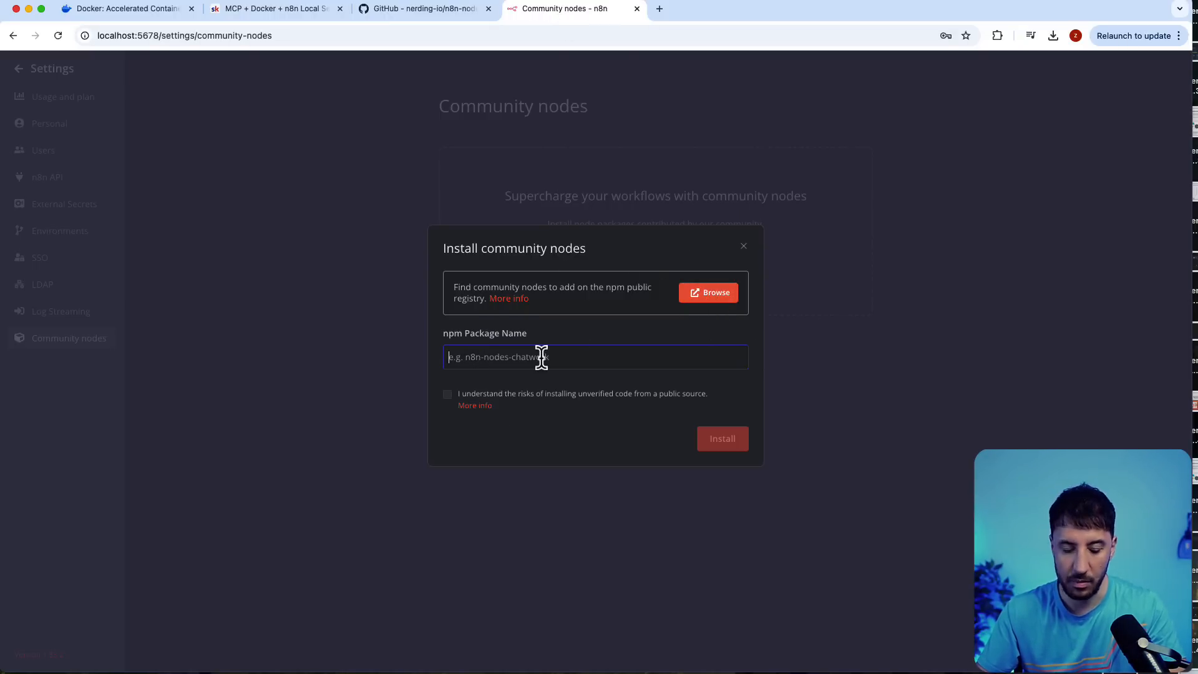
{"action": "key", "text": "super+v"}
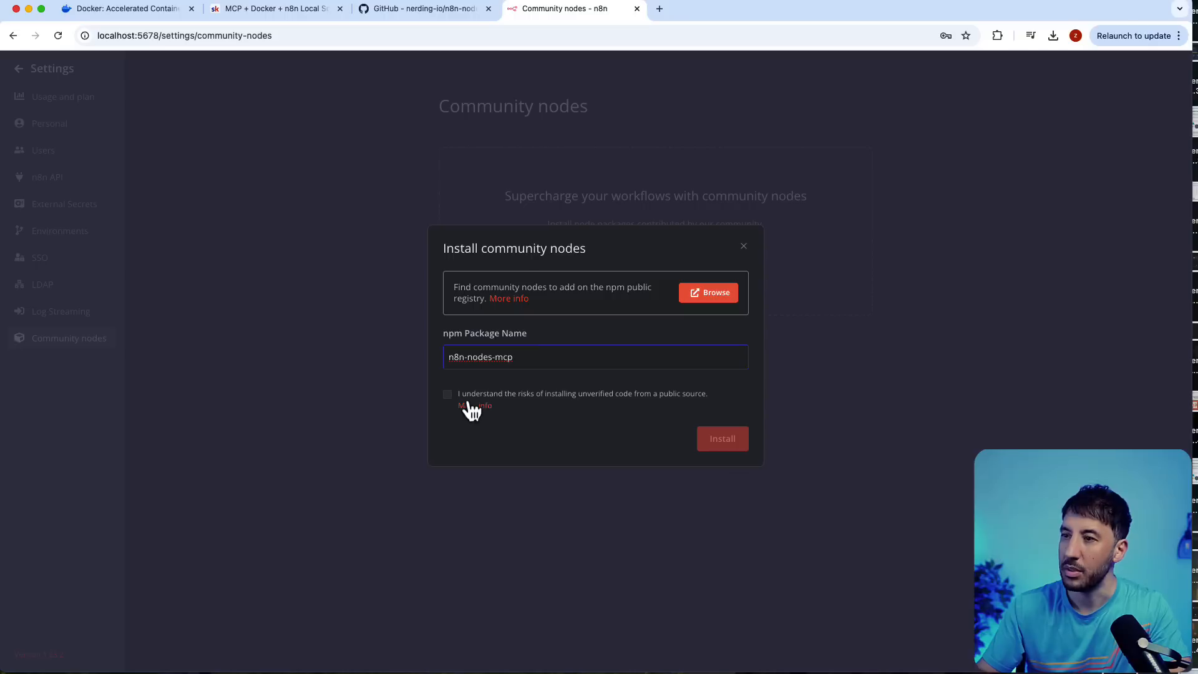
{"action": "left_click", "coordinate": [448, 395]}
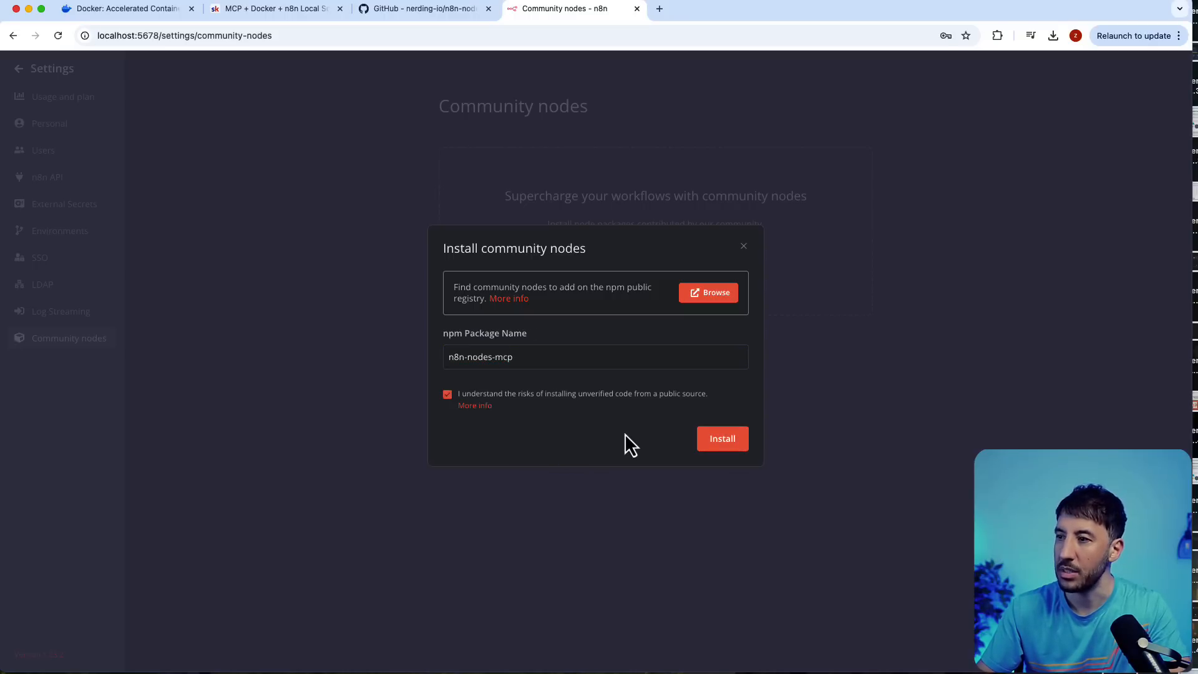
{"action": "left_click", "coordinate": [718, 441]}
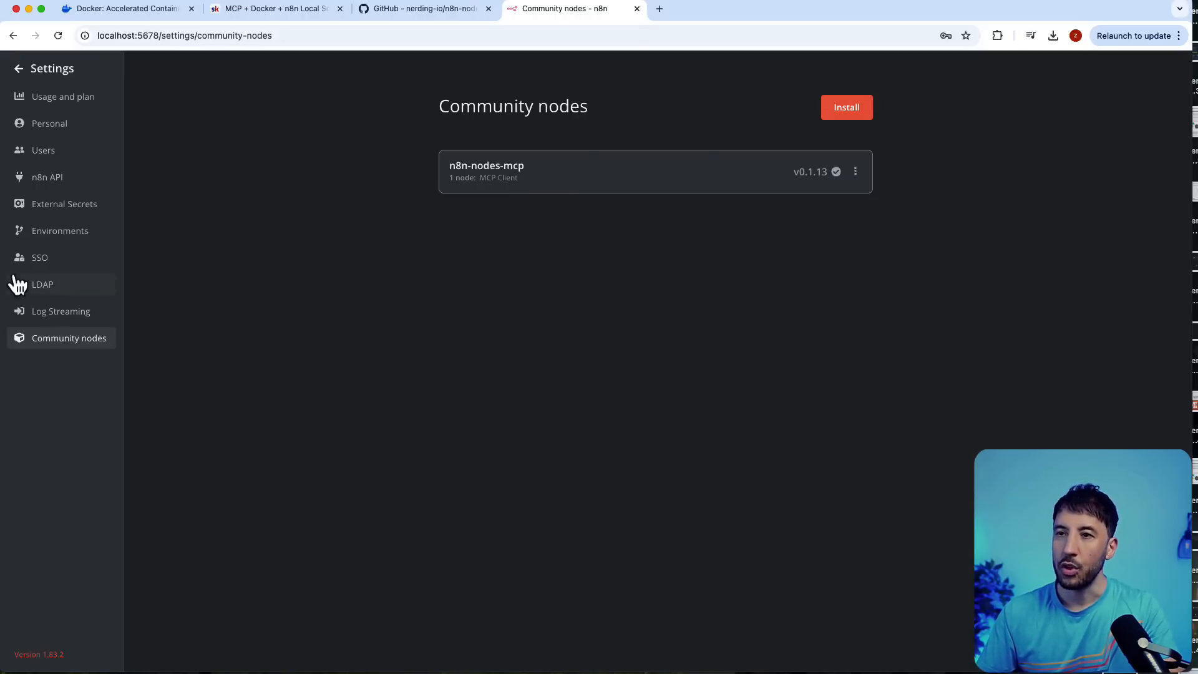
- Leave the settings for the new workflow and rename it MCP Demo
{"action": "left_click", "coordinate": [36, 69]}
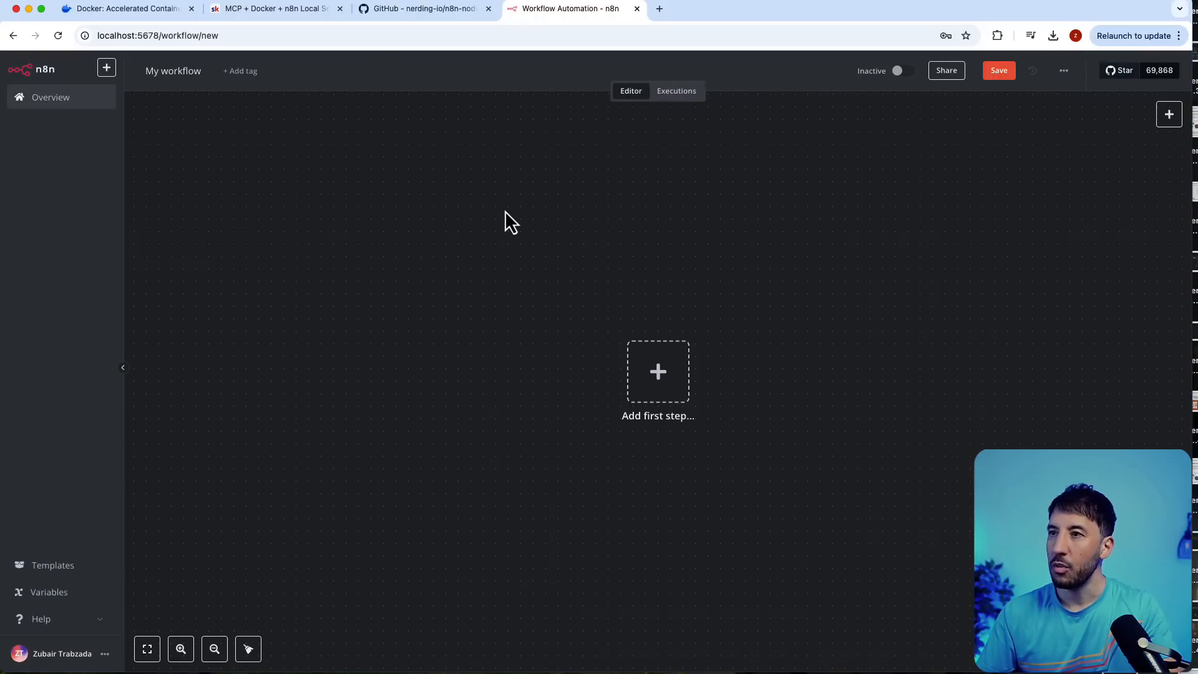
{"action": "left_click", "coordinate": [195, 74]}
{"action": "type", "text": "MCP D"}
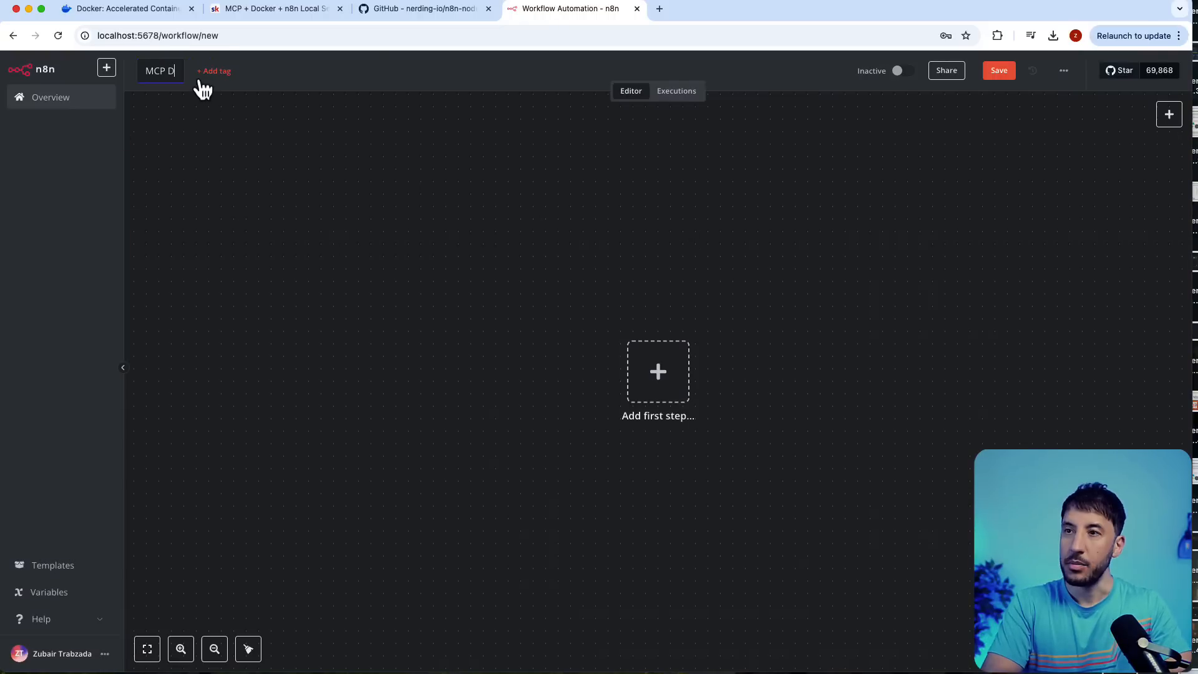
{"action": "type", "text": "emo"}
{"action": "key", "text": "Return"}
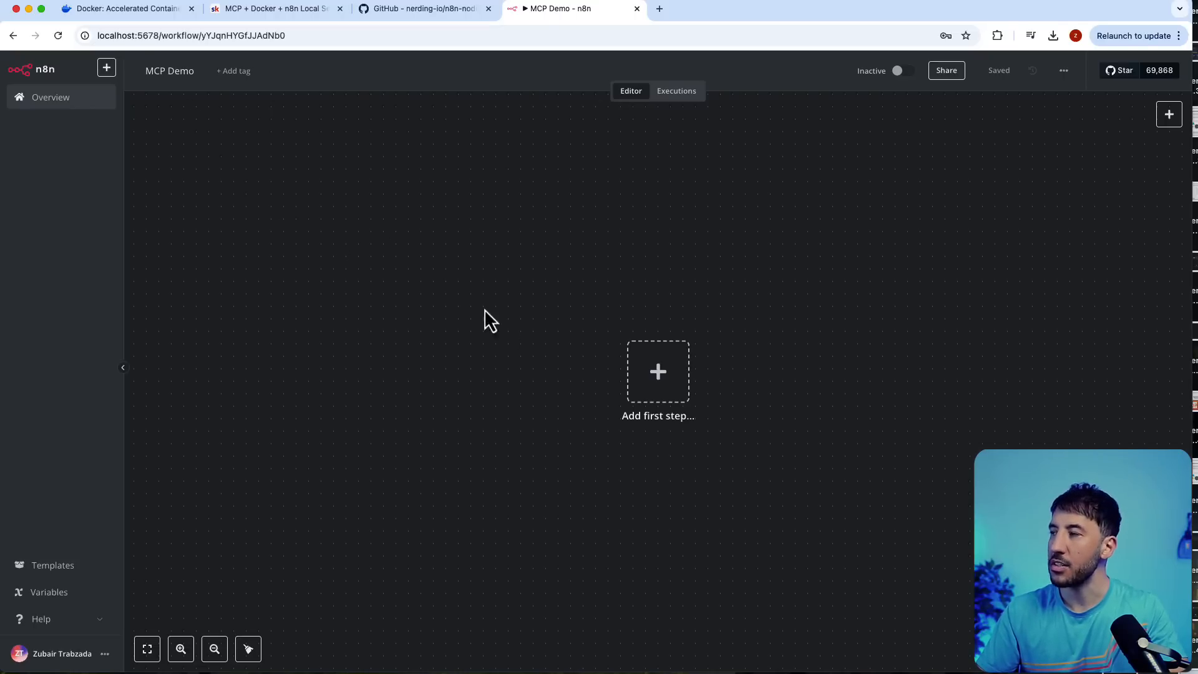
- Search the node list for mcp to check for the MCP Client node, and clear the search
{"action": "left_click", "coordinate": [652, 373]}
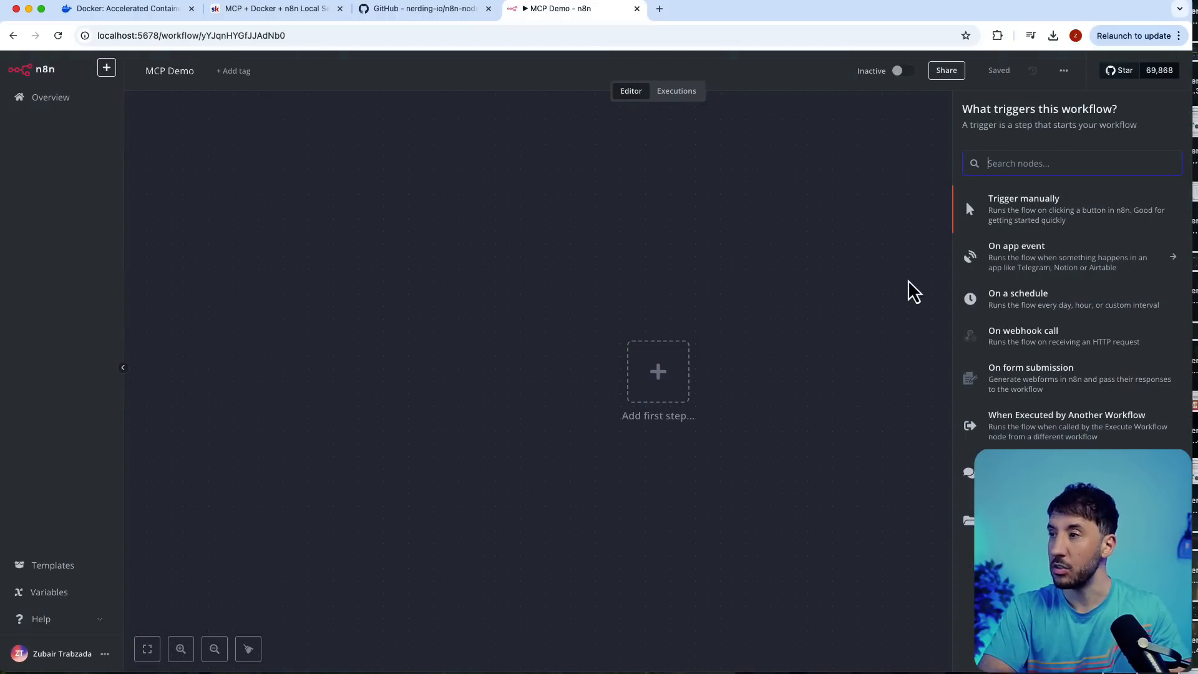
{"action": "type", "text": "mcp"}
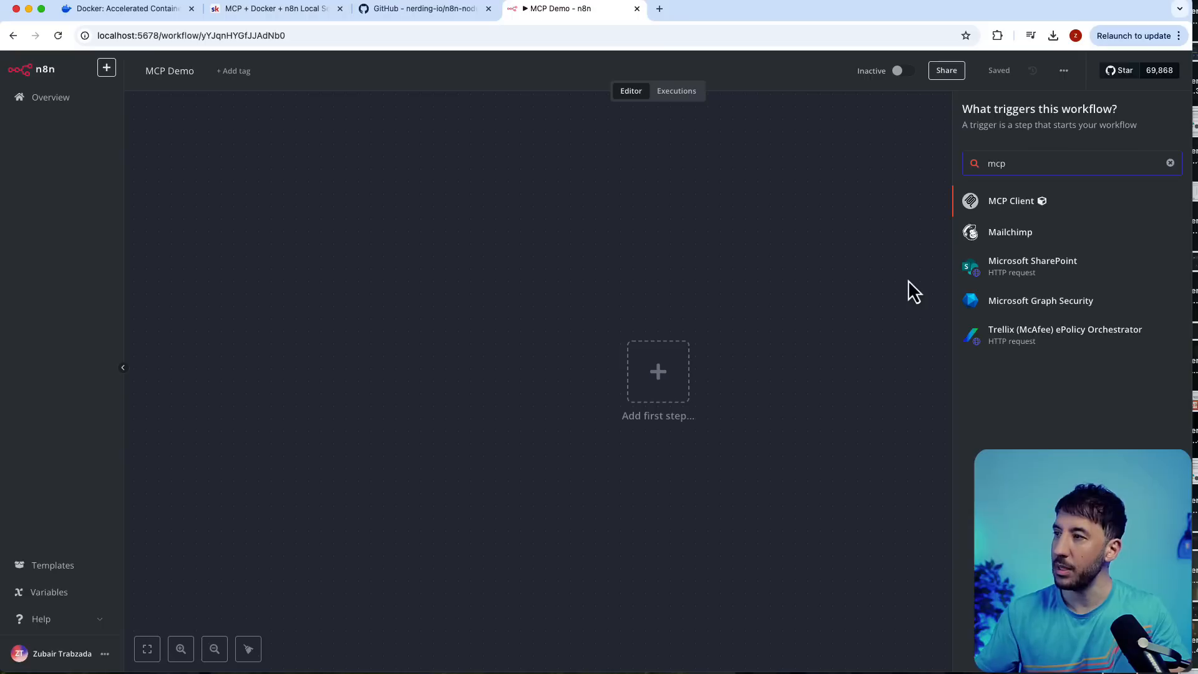
{"action": "mouse_move", "coordinate": [1041, 203]}
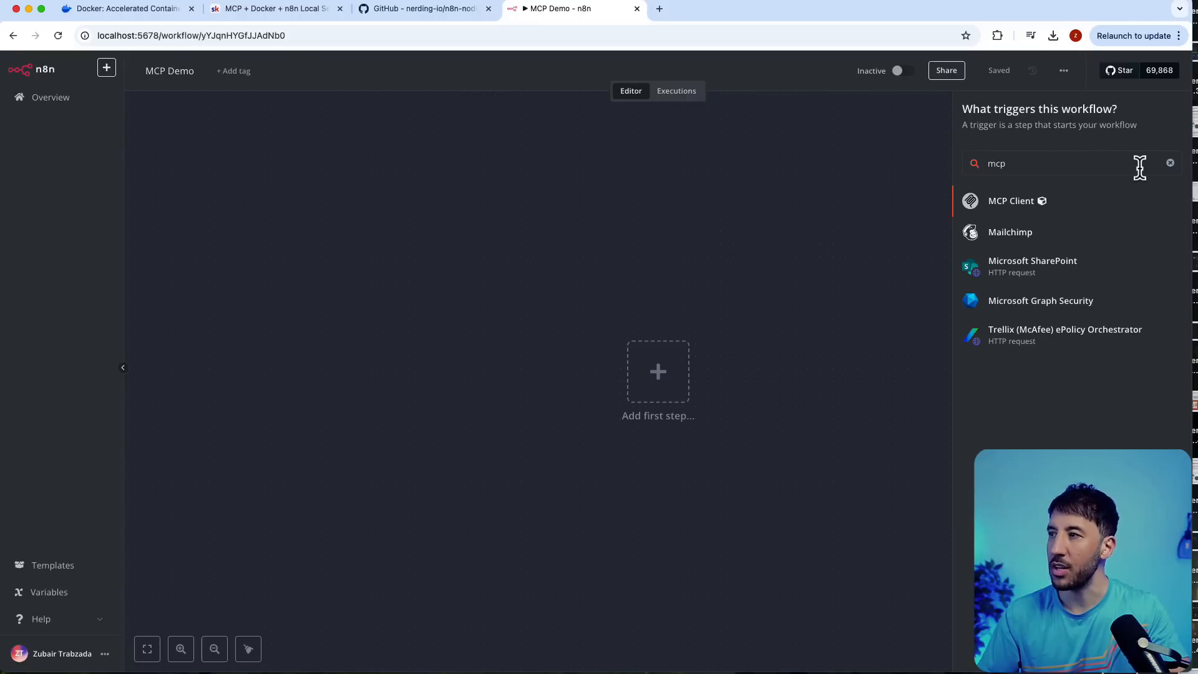
{"action": "left_click", "coordinate": [1171, 165]}
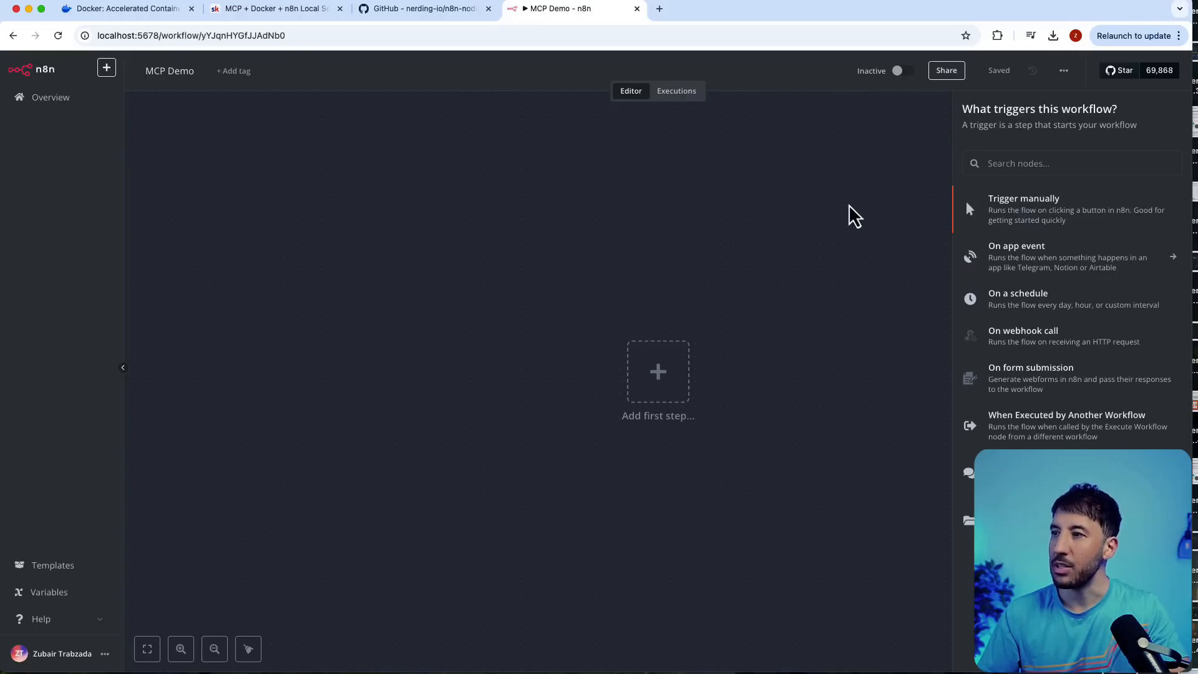
- Download the n8n Blueprint JSON file from the resources on the lesson page and close its preview
{"action": "left_click", "coordinate": [300, 10]}
{"action": "scroll", "coordinate": [605, 235], "scroll_direction": "down", "scroll_amount": 5}
{"action": "scroll", "coordinate": [606, 235], "scroll_direction": "down", "scroll_amount": 6}
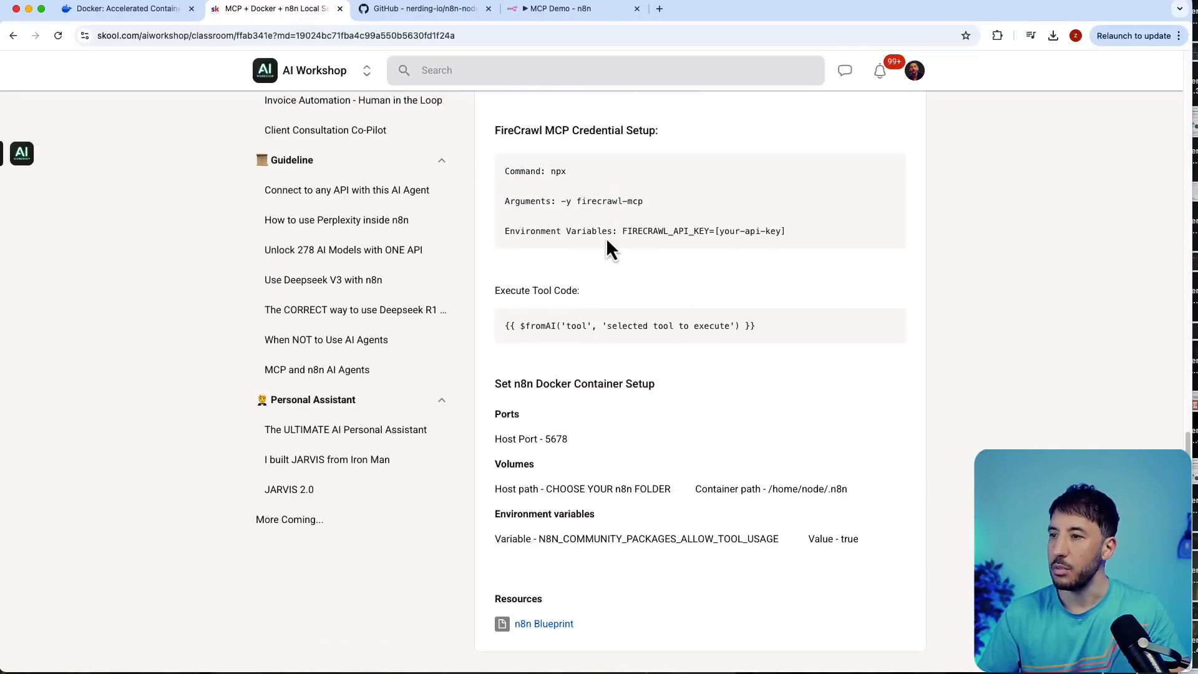
{"action": "left_click", "coordinate": [564, 624]}
{"action": "left_click", "coordinate": [579, 415]}
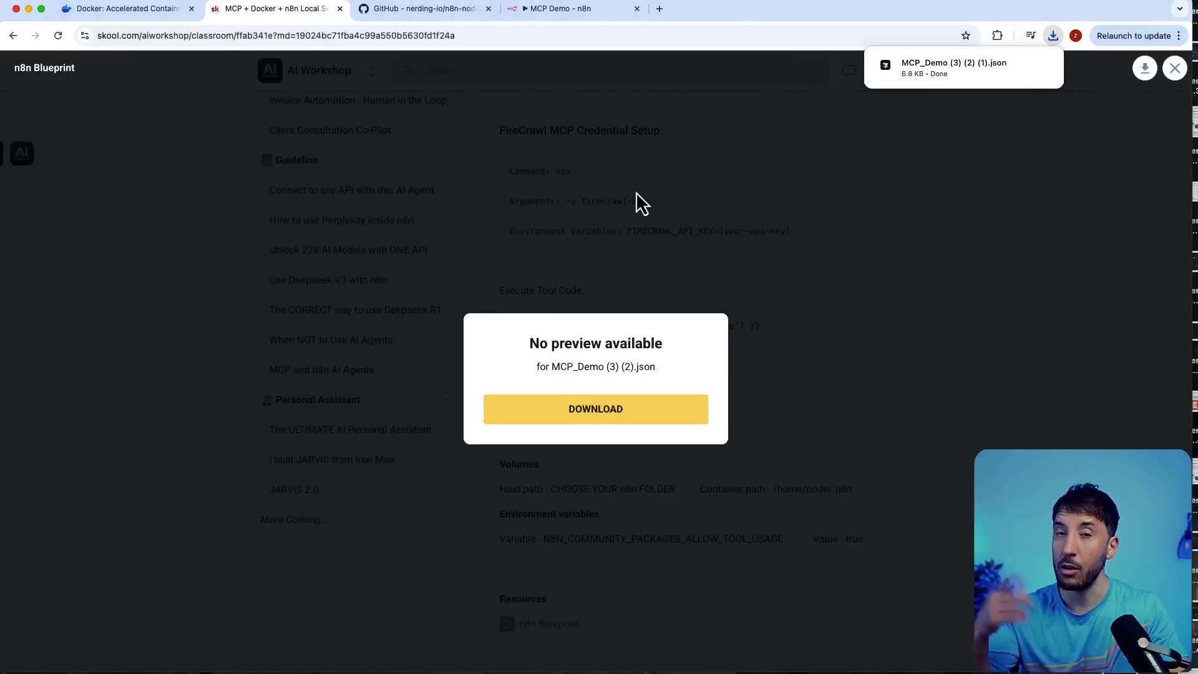
{"action": "left_click", "coordinate": [754, 175]}
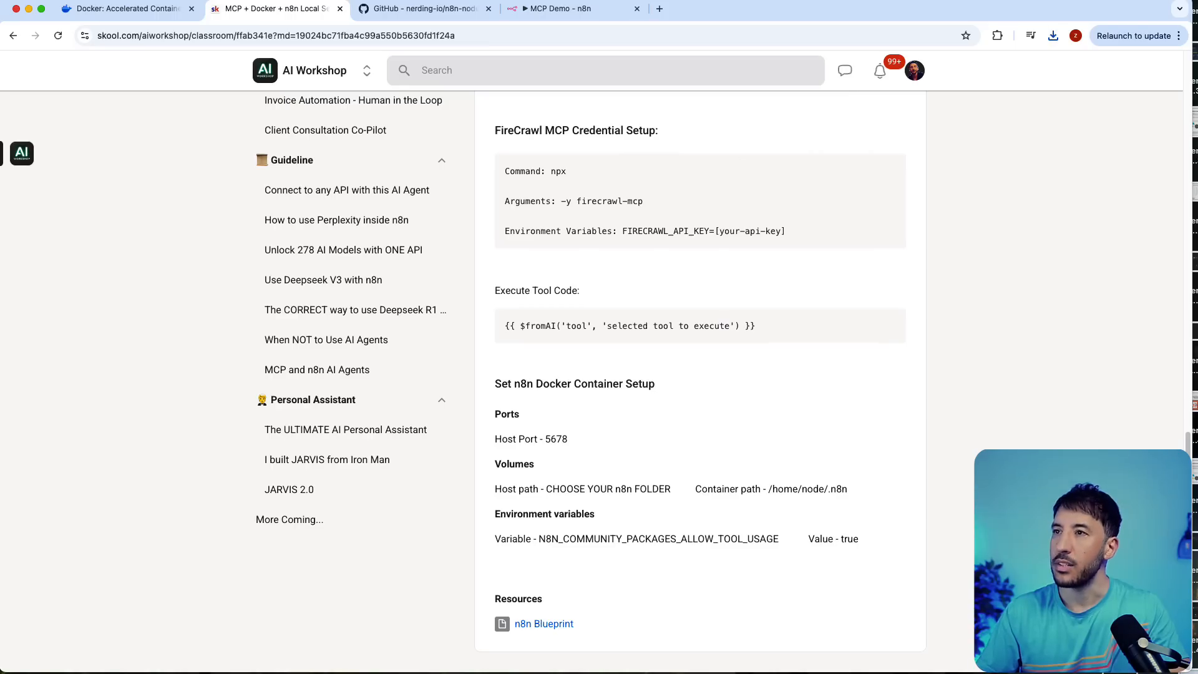
- Import the downloaded blueprint file into the MCP Demo workflow in n8n
{"action": "left_click", "coordinate": [580, 9]}
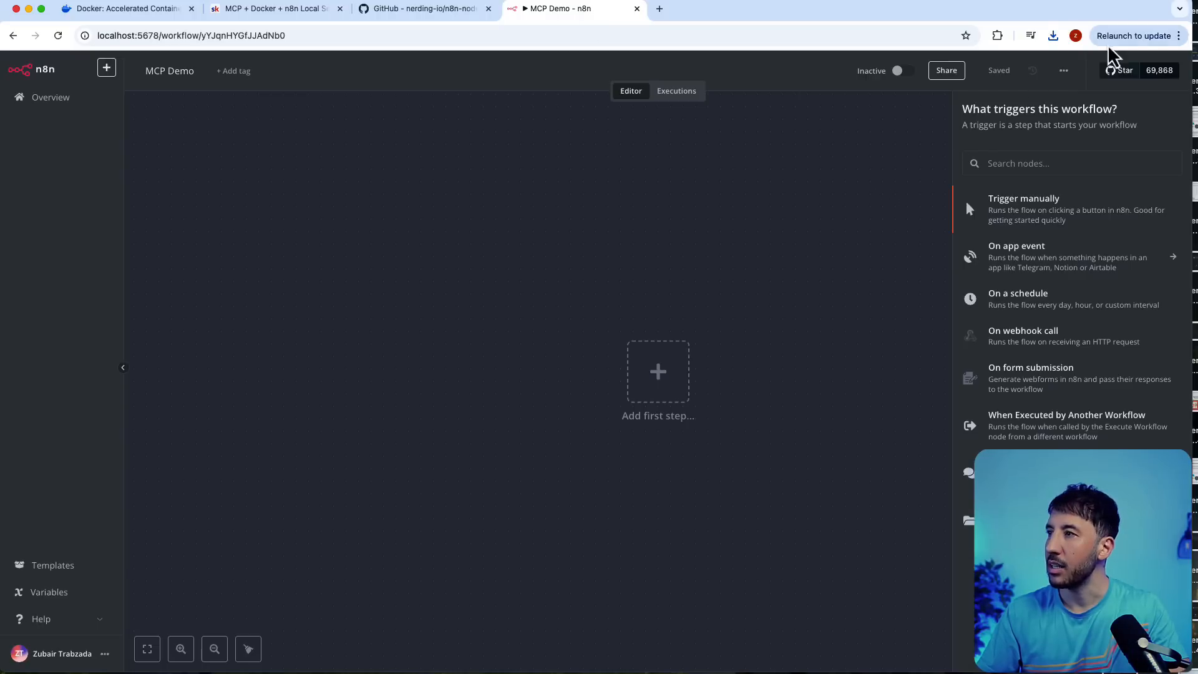
{"action": "left_click", "coordinate": [1064, 70]}
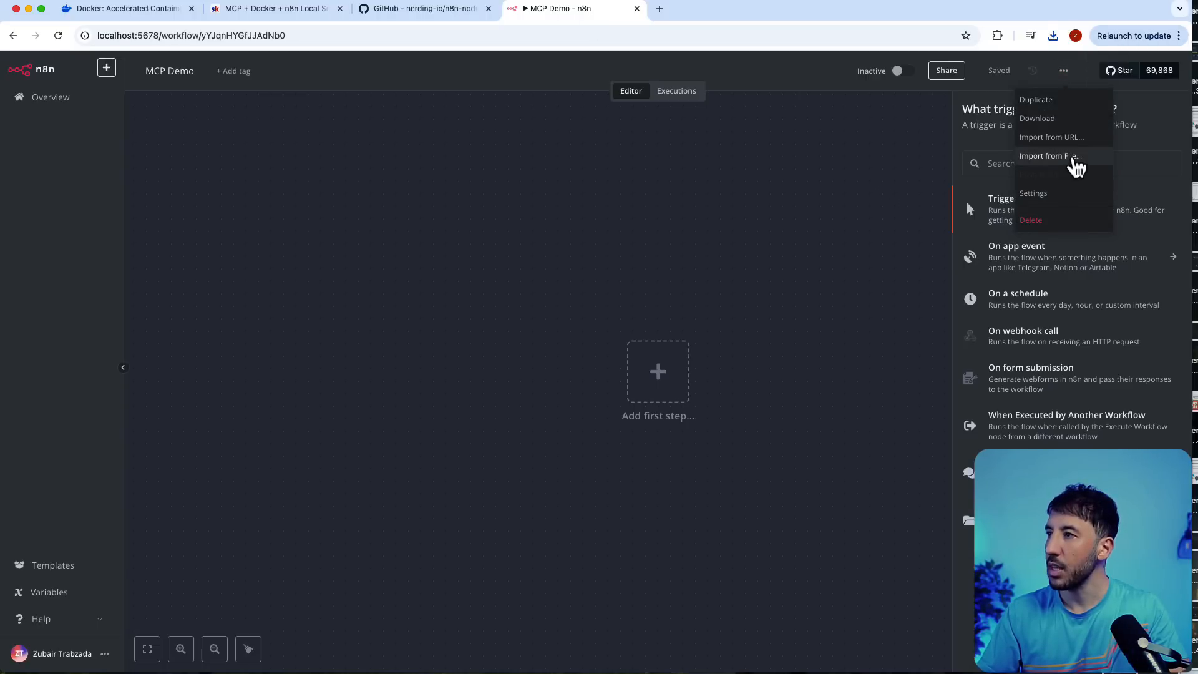
{"action": "left_click", "coordinate": [1076, 163]}
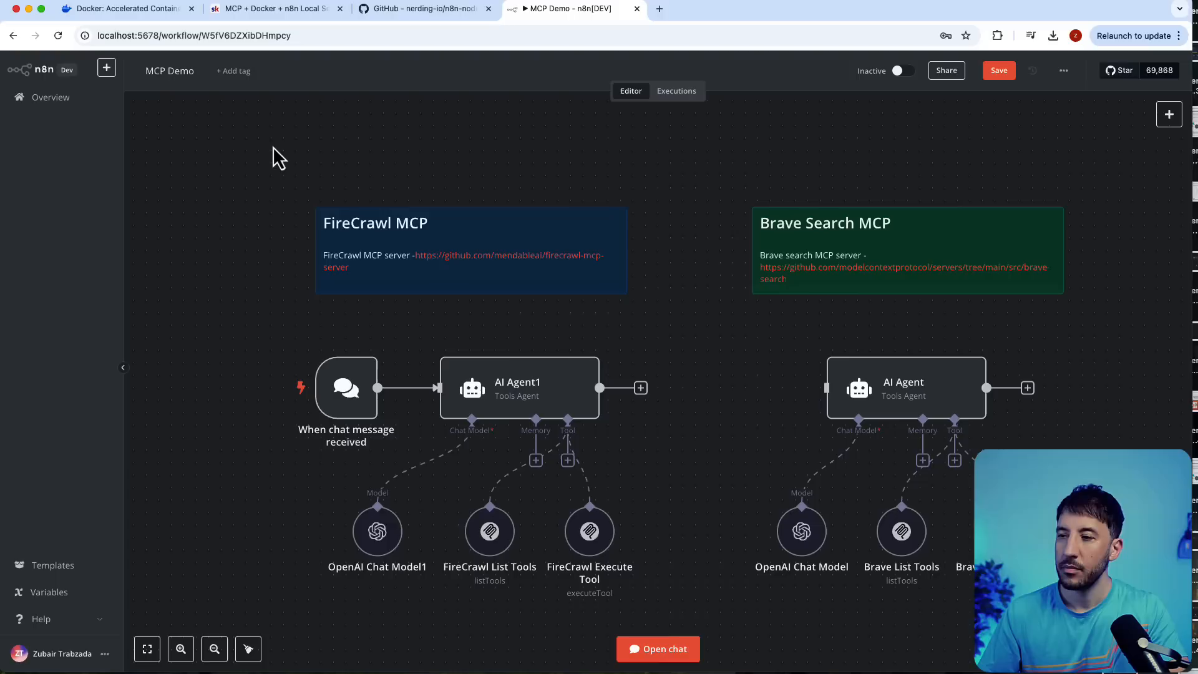
- Add a new AI Agent node to the workflow and move it above and between the FireCrawl and Brave Search notes
{"action": "scroll", "coordinate": [272, 156], "scroll_direction": "down", "scroll_amount": 2}
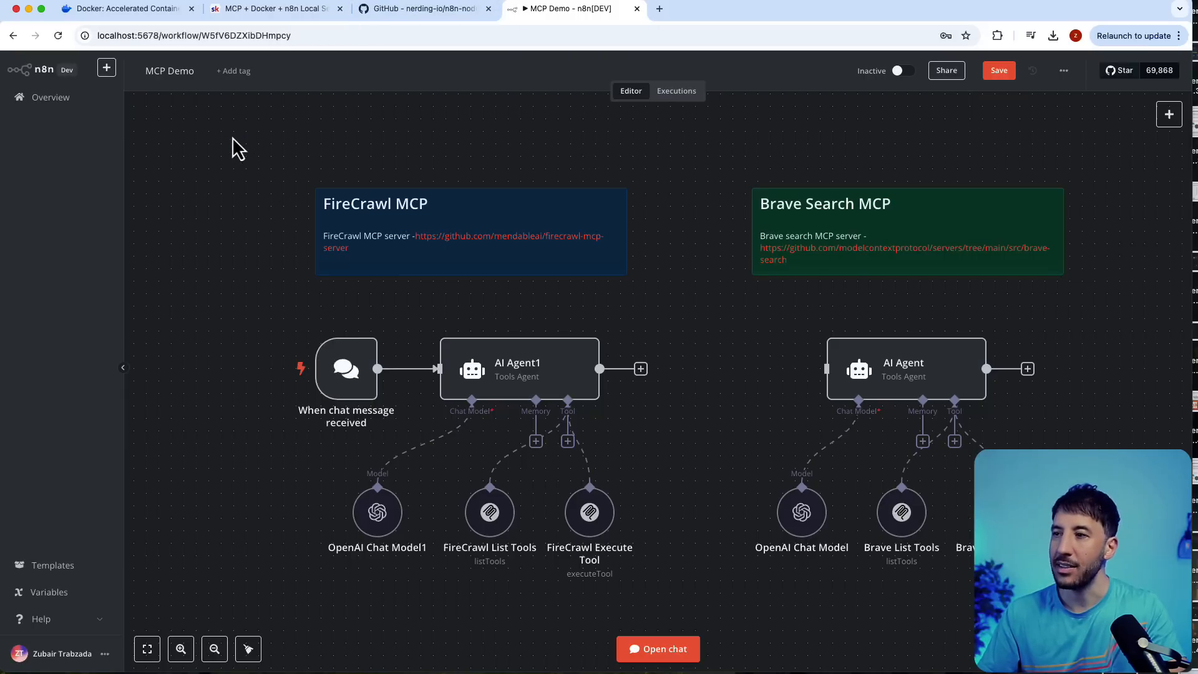
{"action": "left_click_drag", "start_coordinate": [233, 136], "coordinate": [275, 249]}
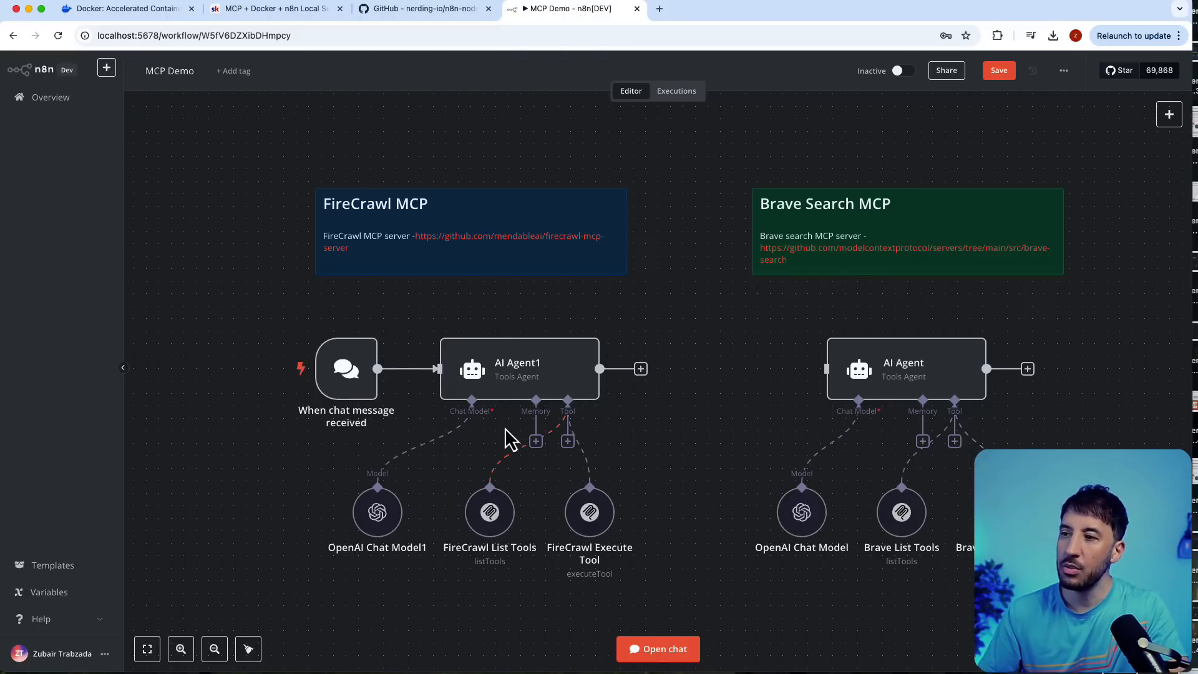
{"action": "scroll", "coordinate": [508, 437], "scroll_direction": "down", "scroll_amount": 1}
{"action": "scroll", "coordinate": [509, 437], "scroll_direction": "down", "scroll_amount": 5}
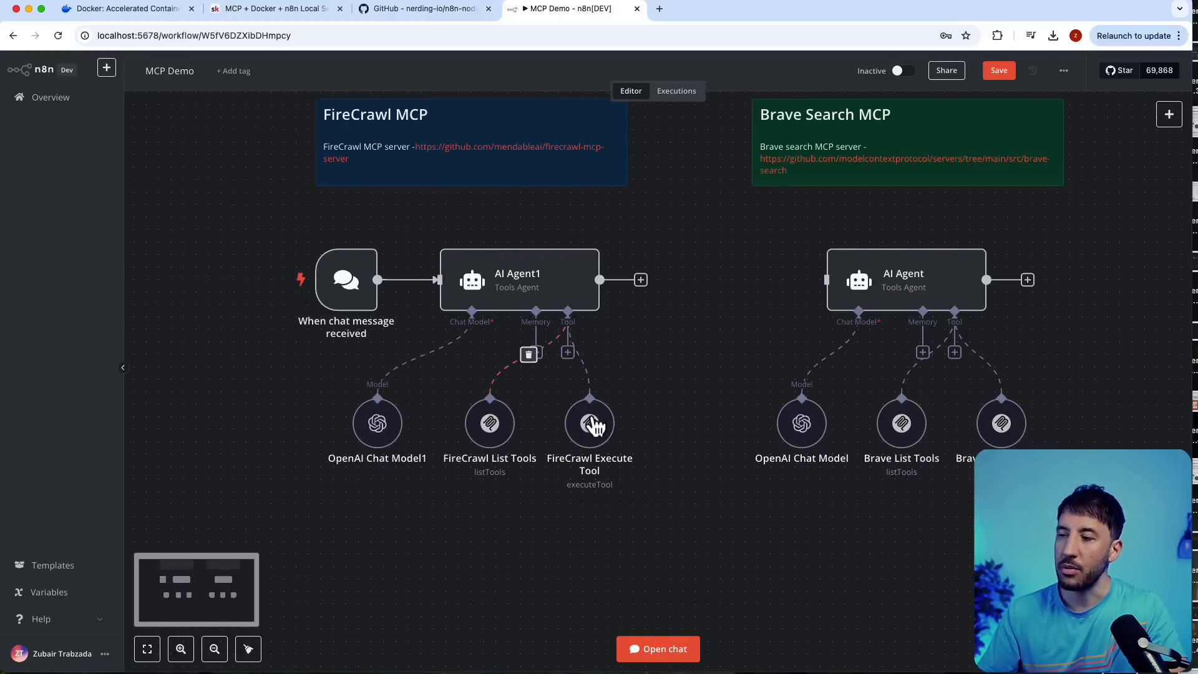
{"action": "right_click", "coordinate": [707, 306]}
{"action": "left_click", "coordinate": [715, 312]}
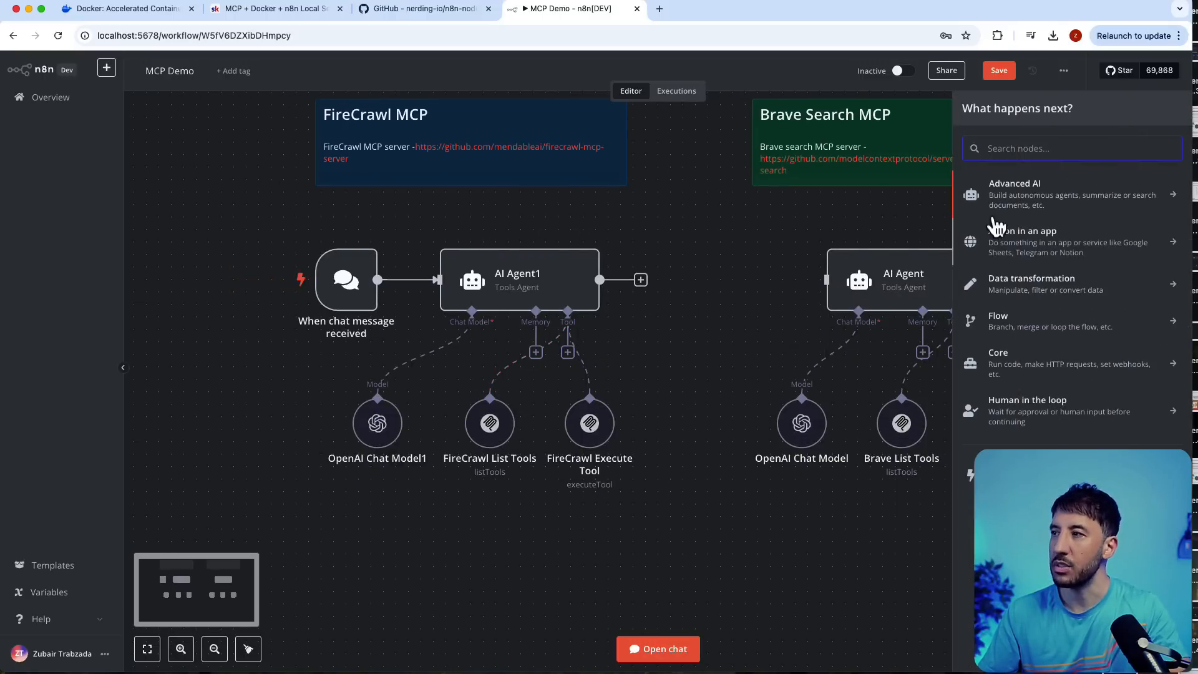
{"action": "left_click", "coordinate": [1047, 195]}
{"action": "left_click", "coordinate": [1017, 257]}
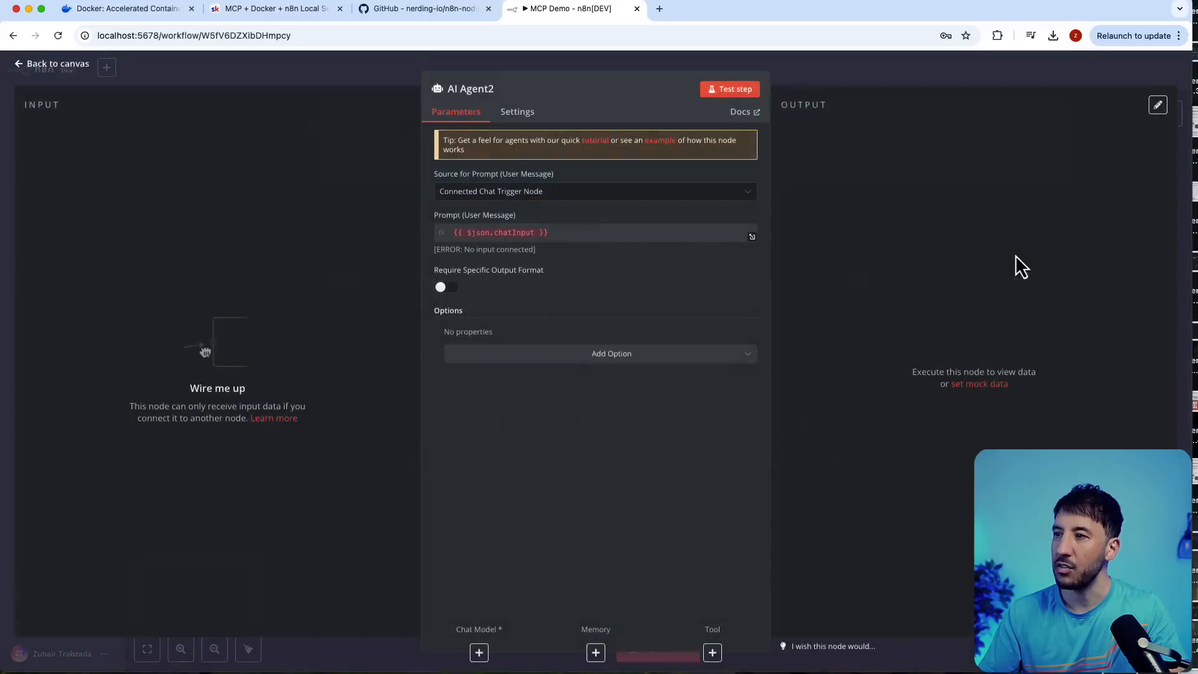
{"action": "left_click", "coordinate": [843, 74]}
{"action": "scroll", "coordinate": [618, 362], "scroll_direction": "up", "scroll_amount": 1}
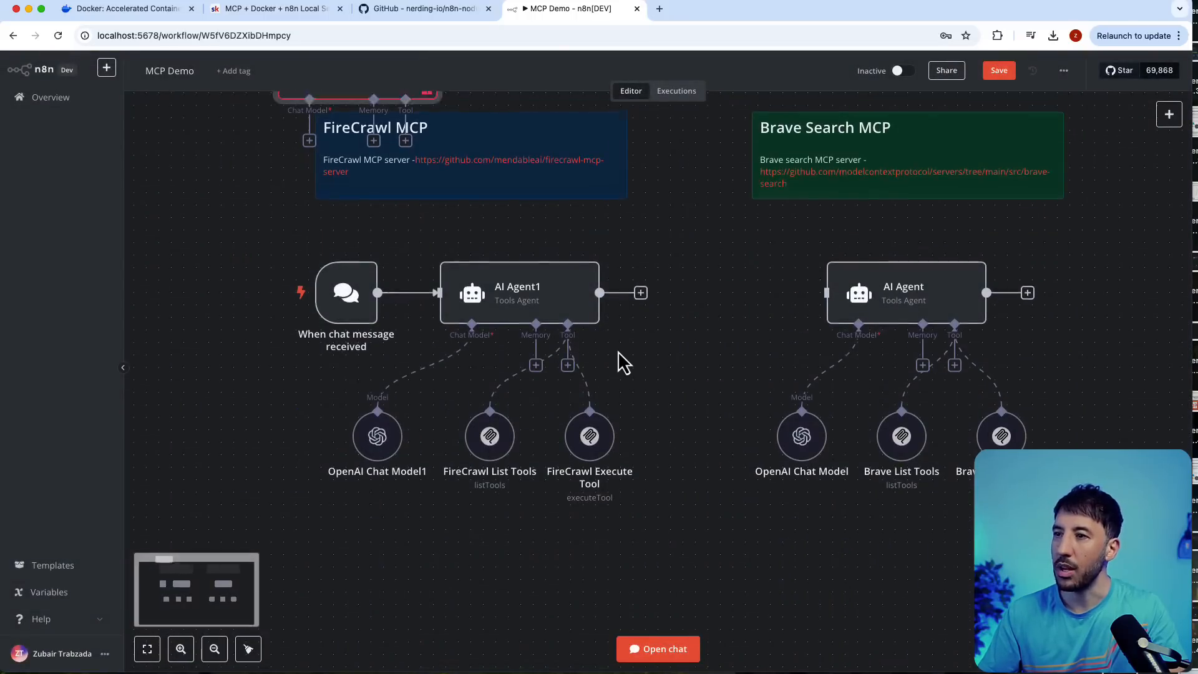
{"action": "scroll", "coordinate": [618, 362], "scroll_direction": "up", "scroll_amount": 5}
{"action": "left_click_drag", "start_coordinate": [349, 246], "coordinate": [726, 166]}
- Attach an Ollama Chat Model to the new AI Agent and look at the base URL of a new Ollama credential without saving it
{"action": "left_click", "coordinate": [684, 265]}
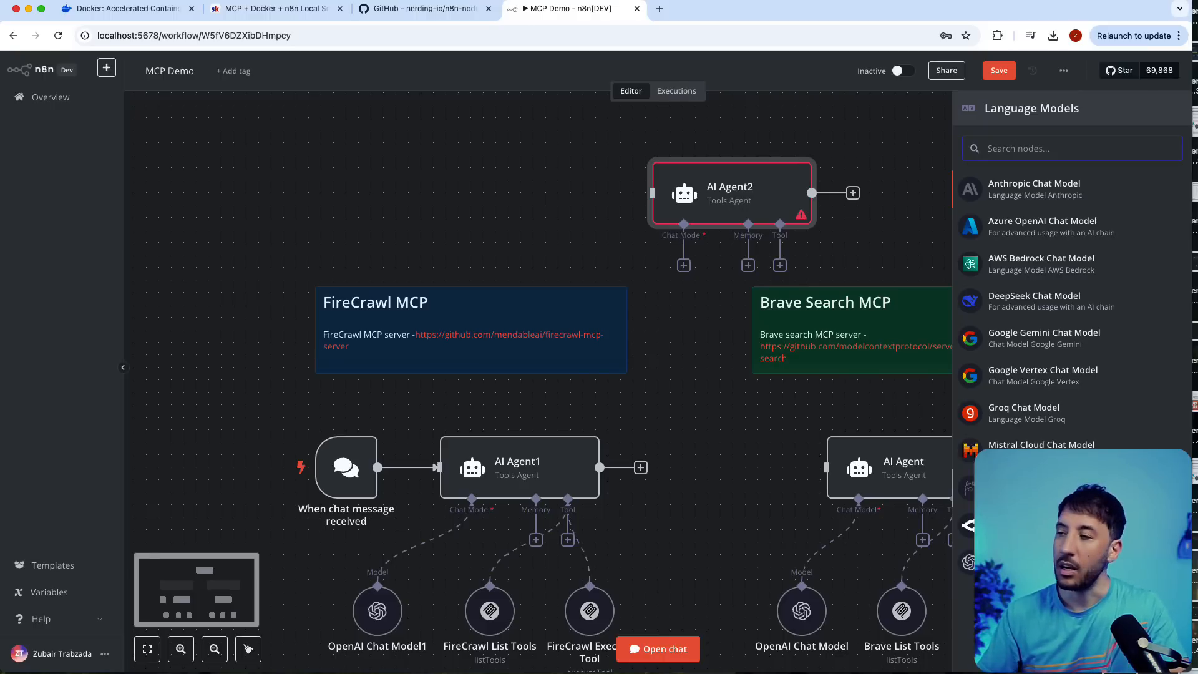
{"action": "left_click", "coordinate": [1023, 488]}
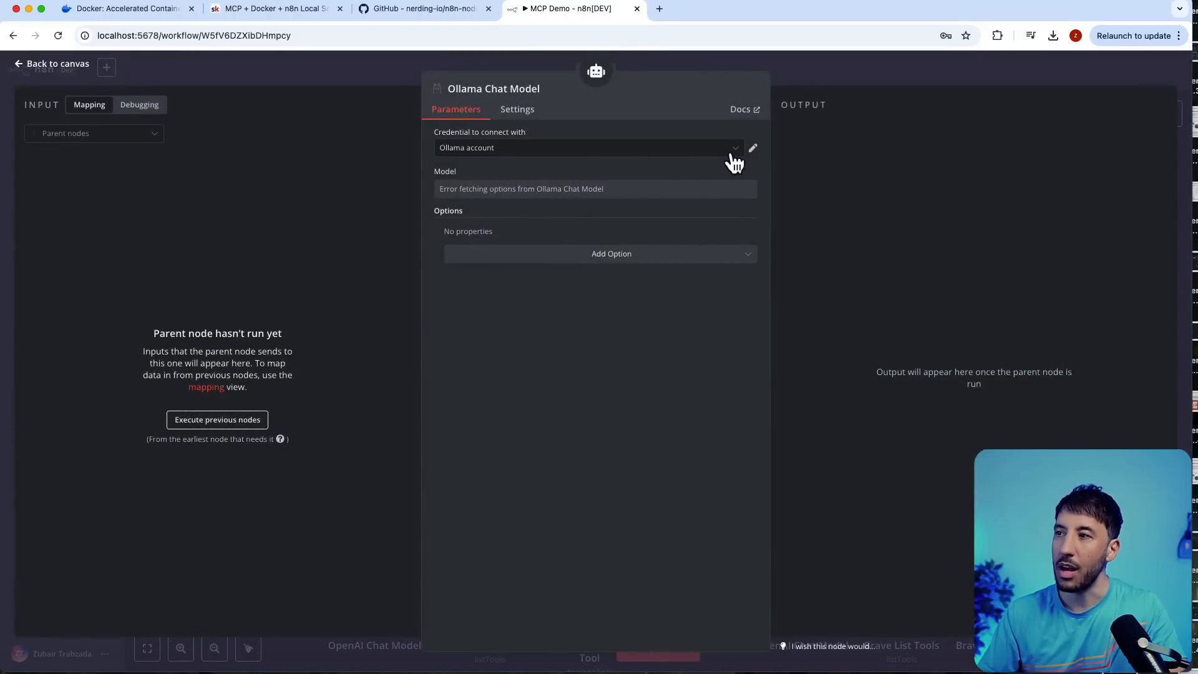
{"action": "left_click", "coordinate": [742, 152]}
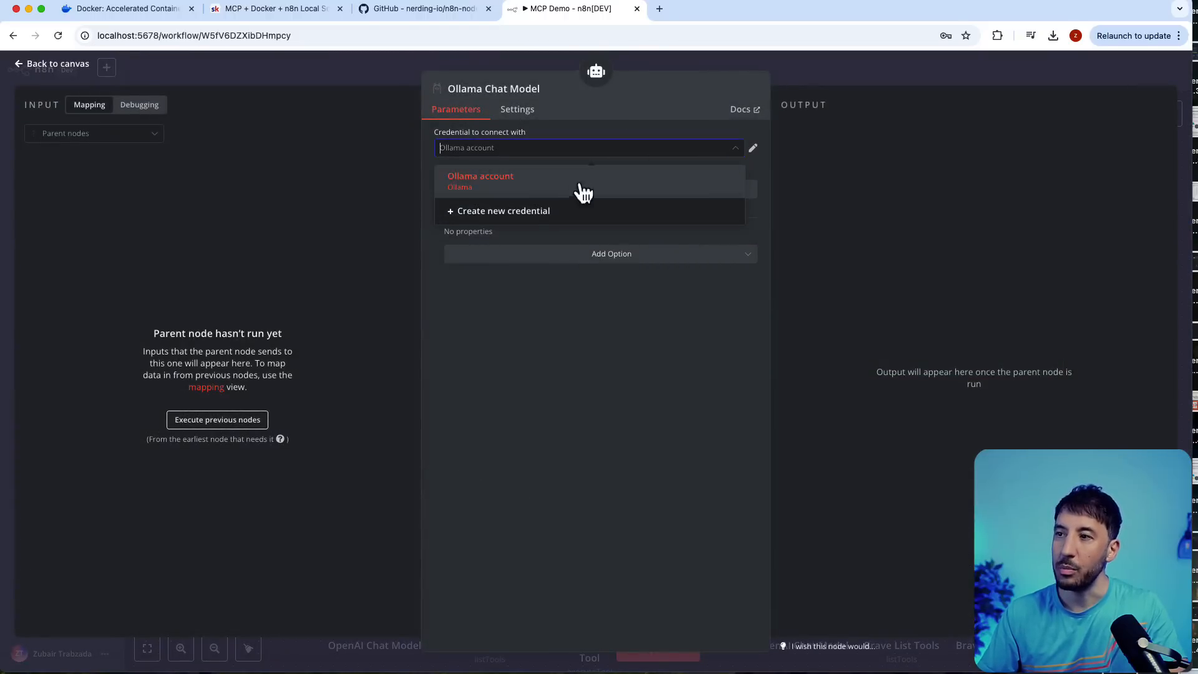
{"action": "left_click", "coordinate": [503, 220]}
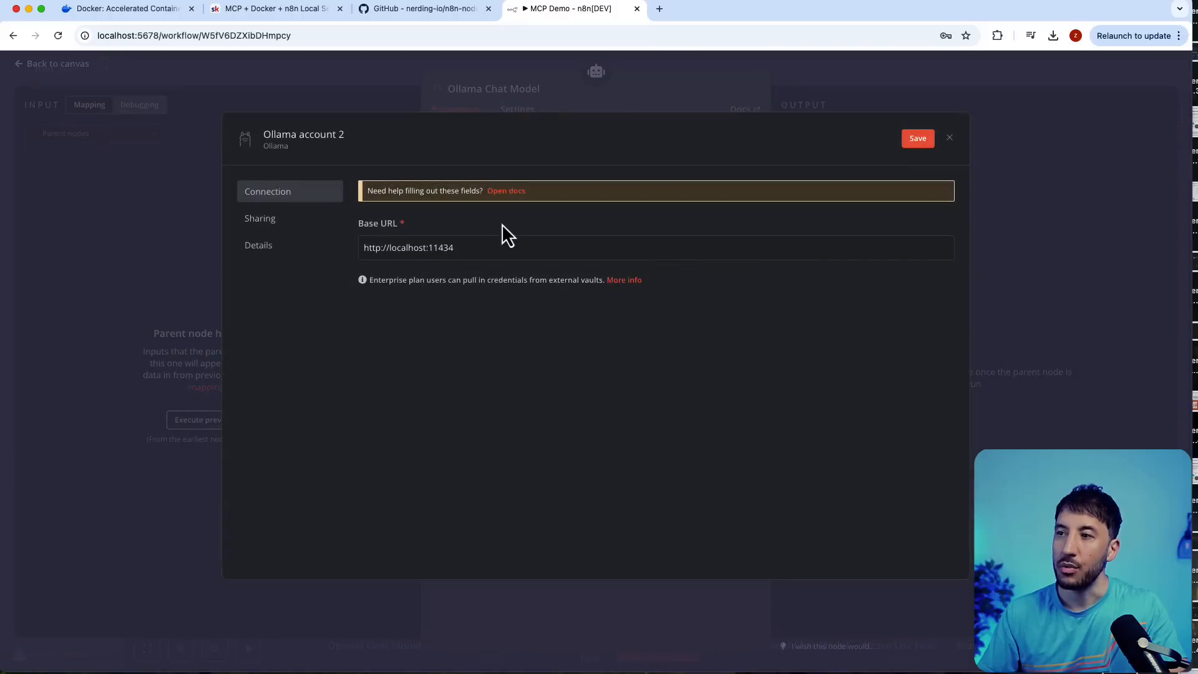
{"action": "triple_click", "coordinate": [414, 248]}
{"action": "left_click", "coordinate": [452, 249]}
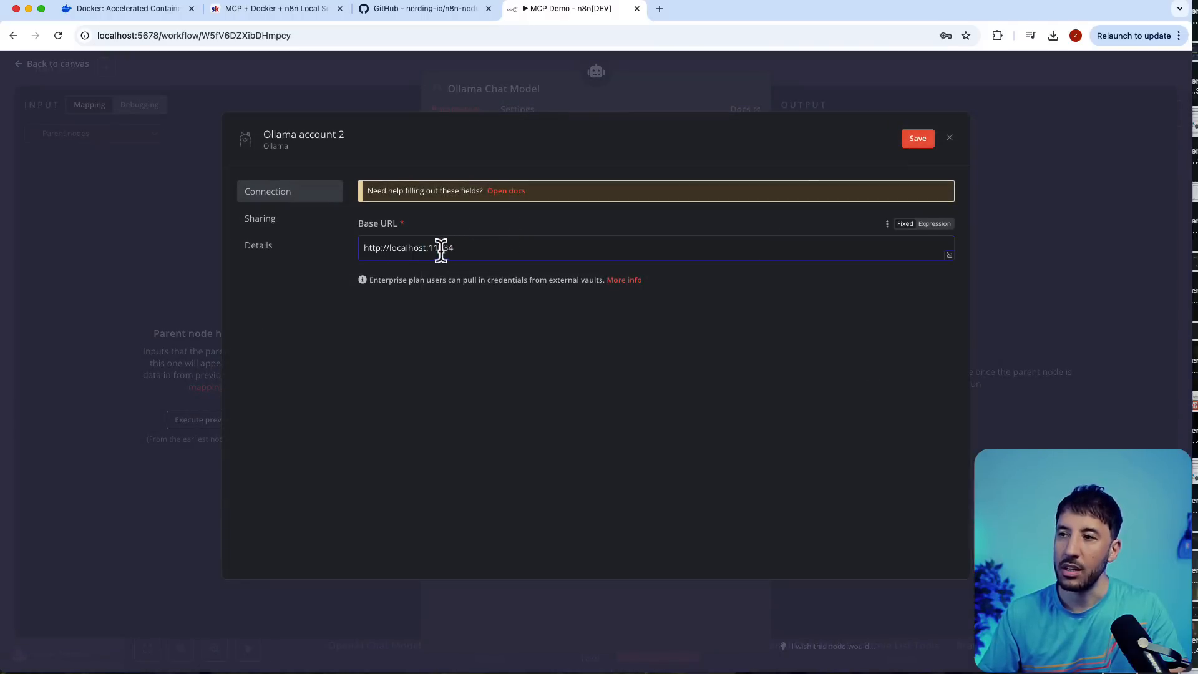
{"action": "left_click", "coordinate": [669, 87]}
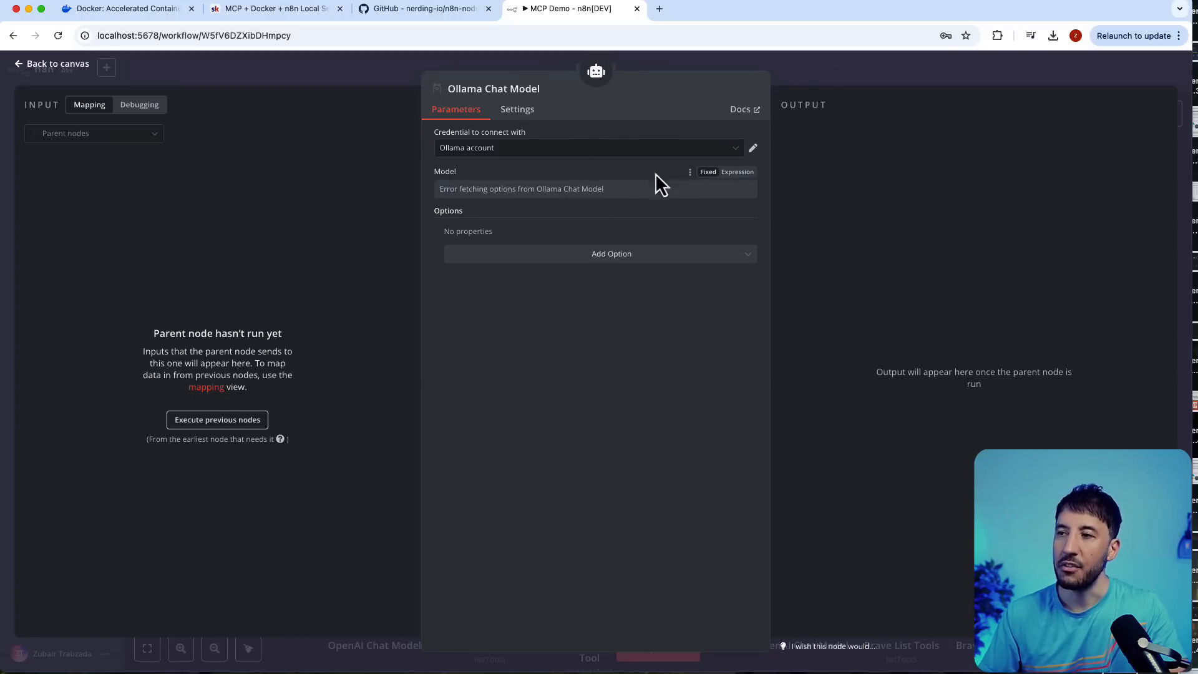
{"action": "left_click", "coordinate": [674, 148]}
{"action": "left_click", "coordinate": [674, 149]}
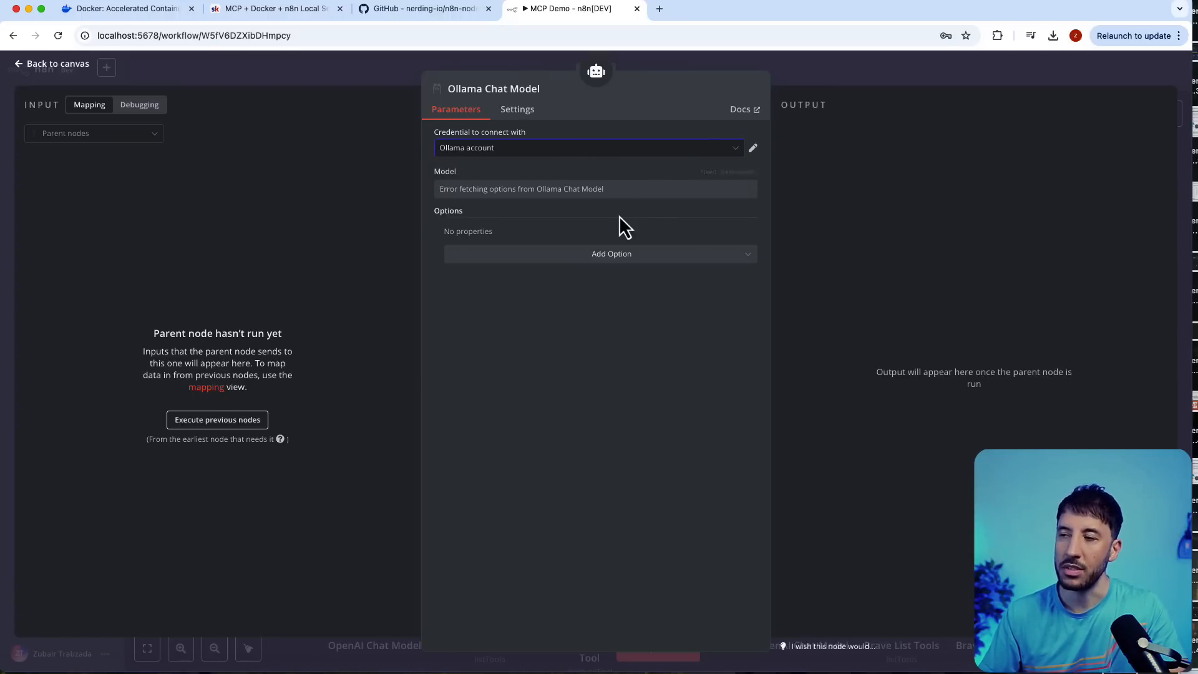
{"action": "left_click", "coordinate": [845, 95]}
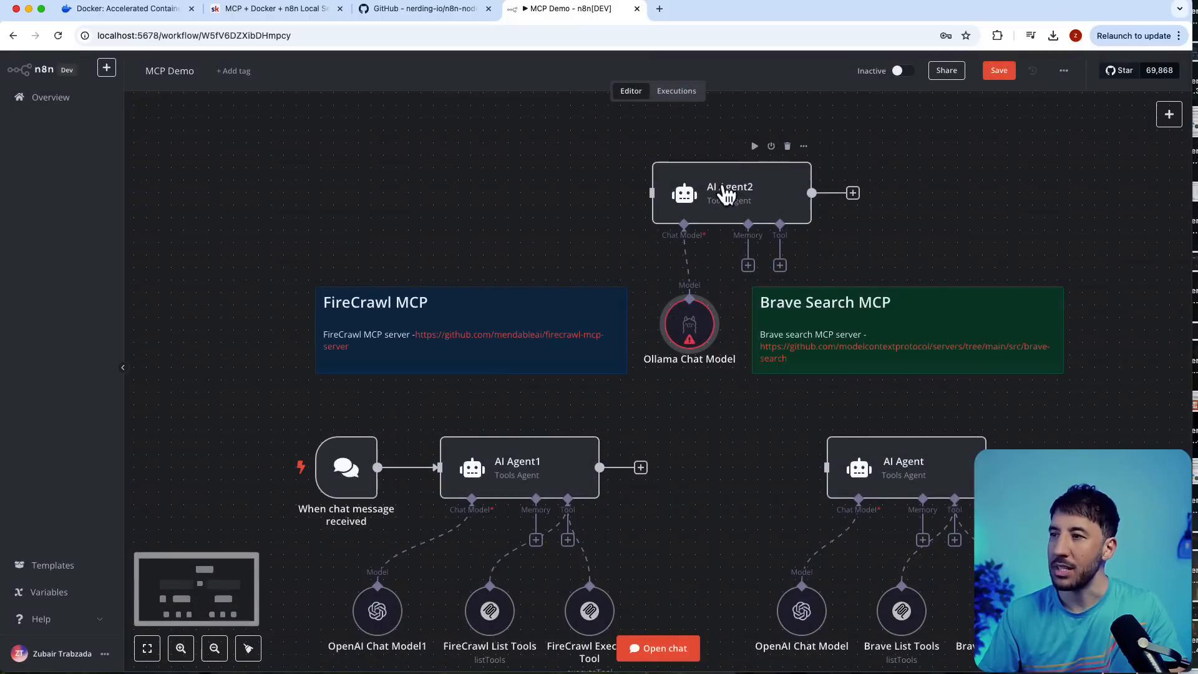
- Delete the extra AI Agent and its Ollama Chat Model from the canvas
{"action": "left_click", "coordinate": [788, 146]}
{"action": "left_click", "coordinate": [691, 284]}
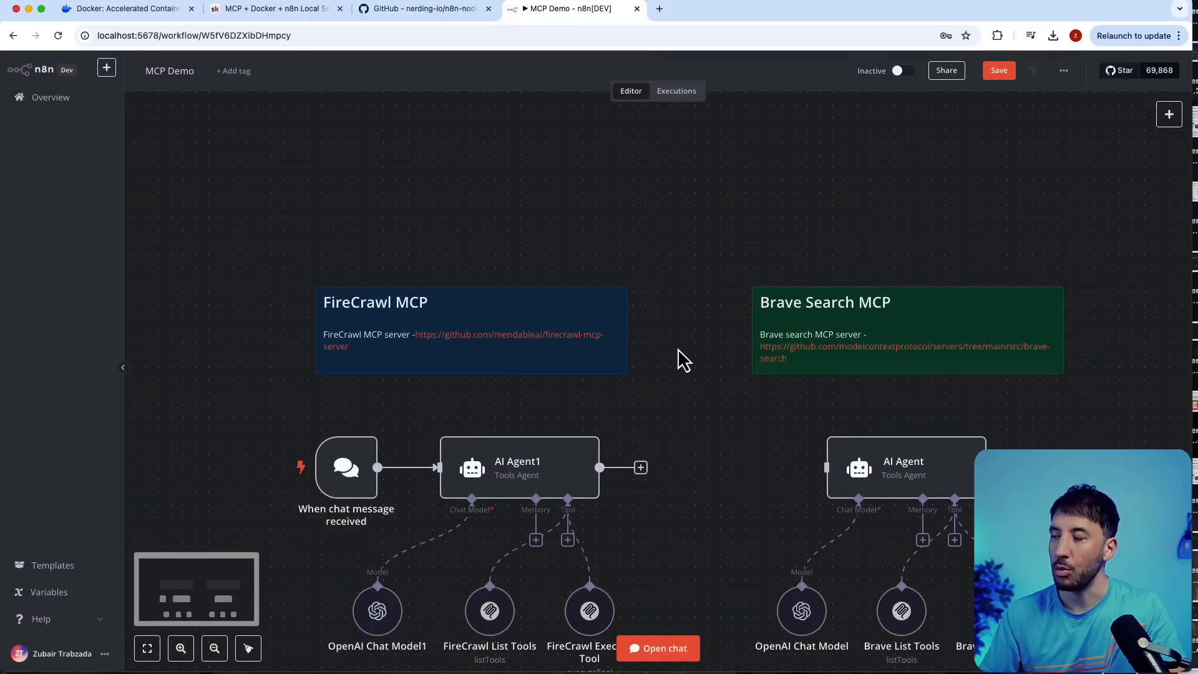
- Add an MCP Client Tool to the FireCrawl agent AI Agent1, place it beside the existing tools, and delete it again
{"action": "scroll", "coordinate": [676, 347], "scroll_direction": "down", "scroll_amount": 5}
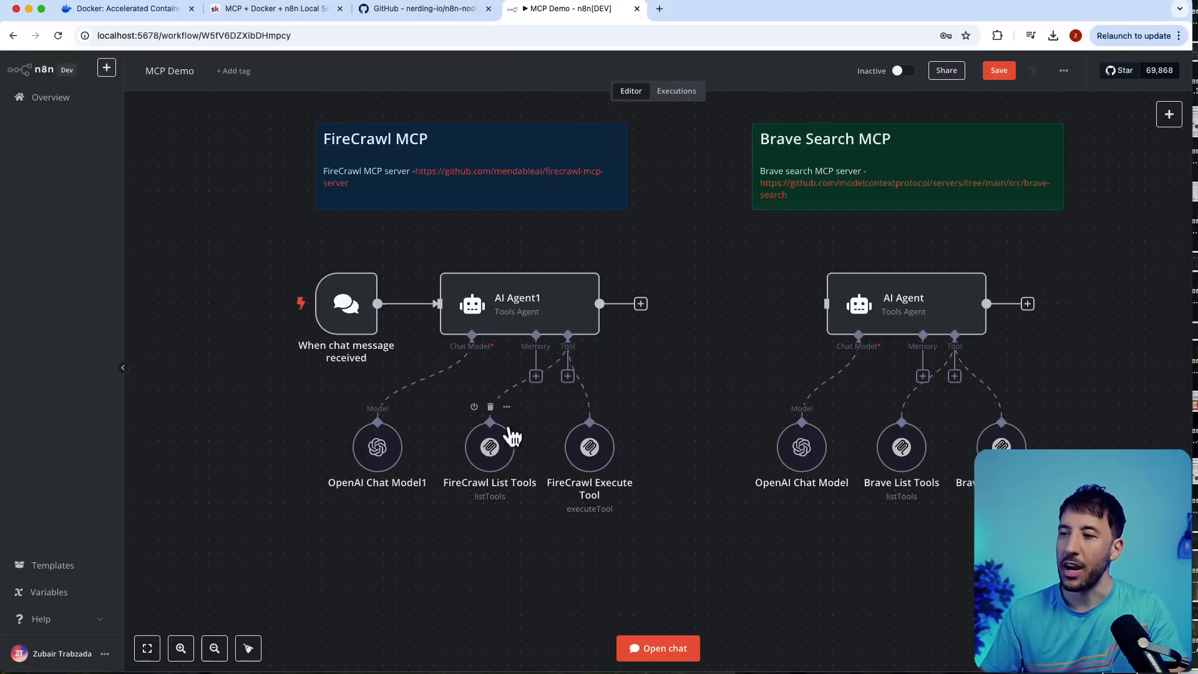
{"action": "left_click", "coordinate": [568, 377]}
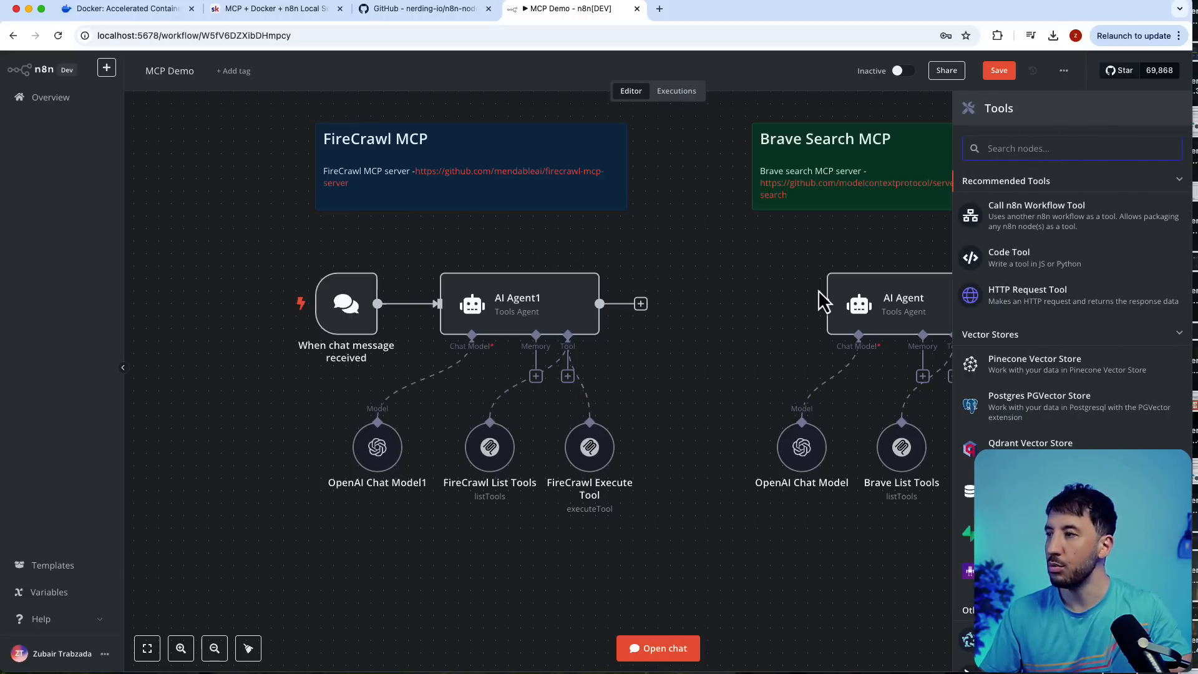
{"action": "type", "text": "mcp"}
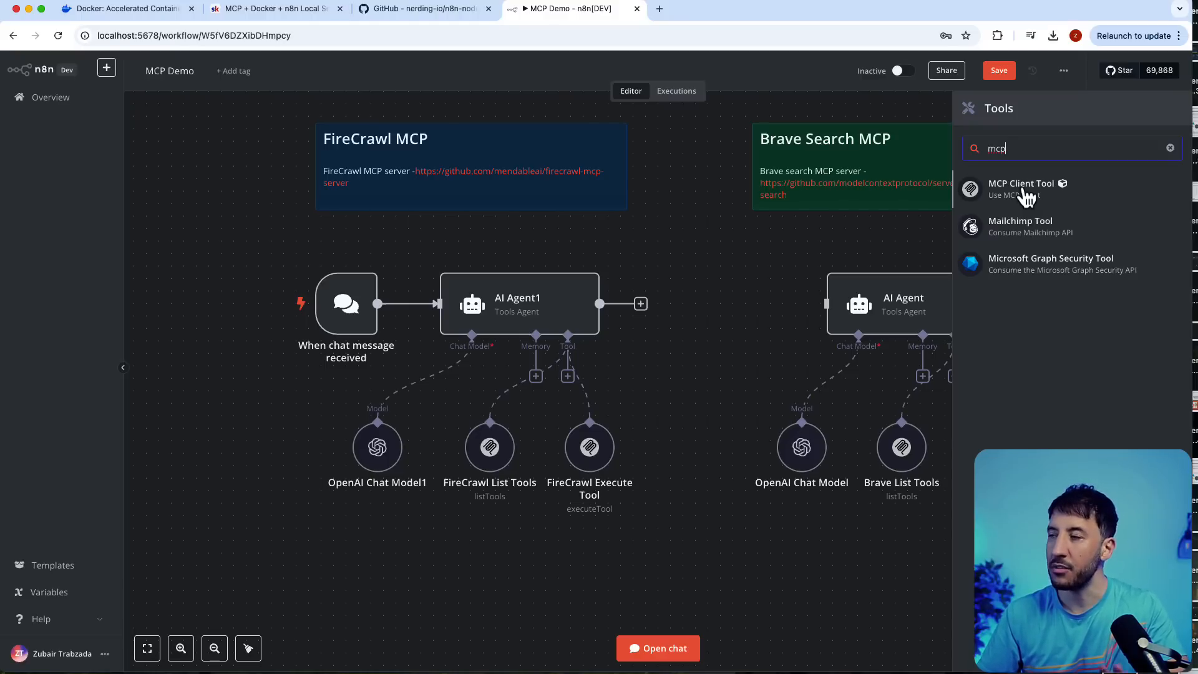
{"action": "left_click", "coordinate": [1026, 193]}
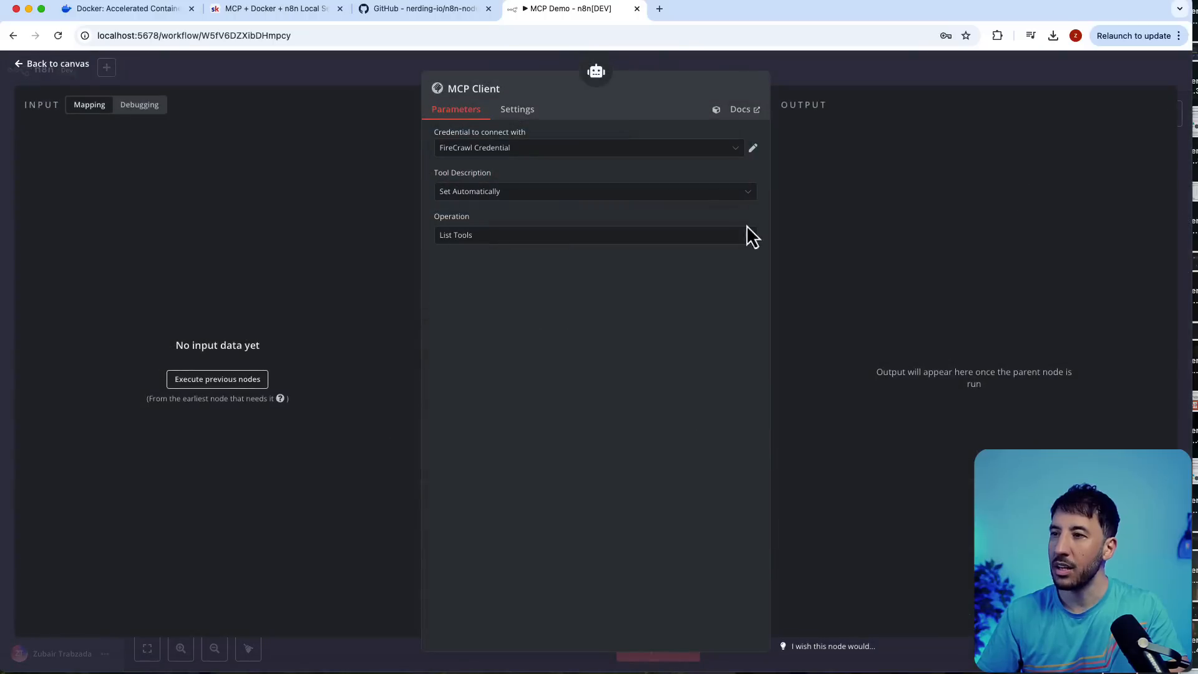
{"action": "left_click", "coordinate": [818, 73]}
{"action": "mouse_move", "coordinate": [692, 435]}
{"action": "left_mouse_down"}
{"action": "mouse_move", "coordinate": [731, 412]}
{"action": "mouse_move", "coordinate": [706, 436]}
{"action": "left_mouse_up"}
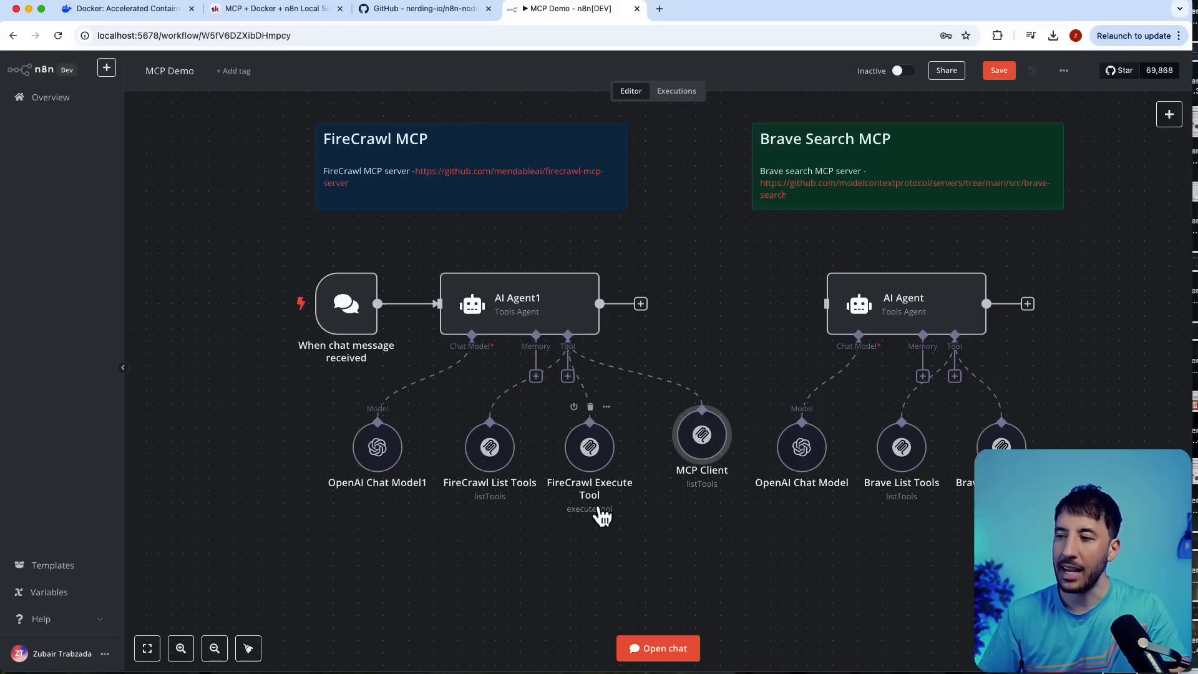
{"action": "left_click", "coordinate": [702, 397]}
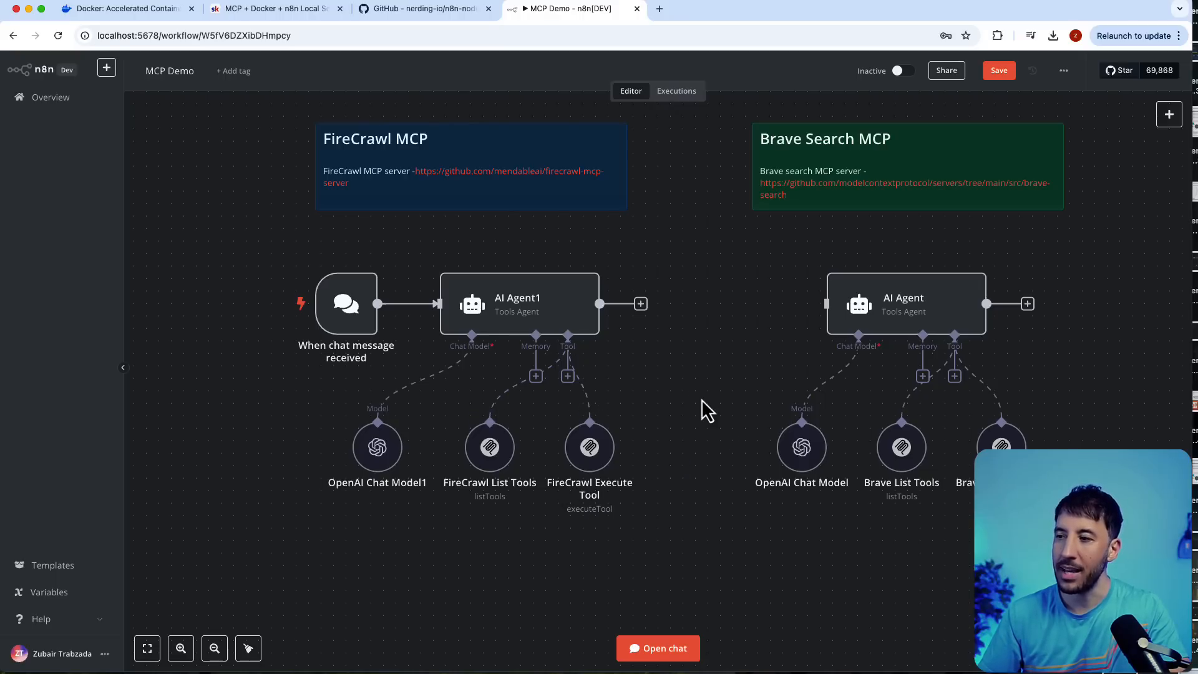
- Open the FireCrawl List Tools node and start creating a new MCP Client (STDIO) credential for it
{"action": "double_click", "coordinate": [490, 463]}
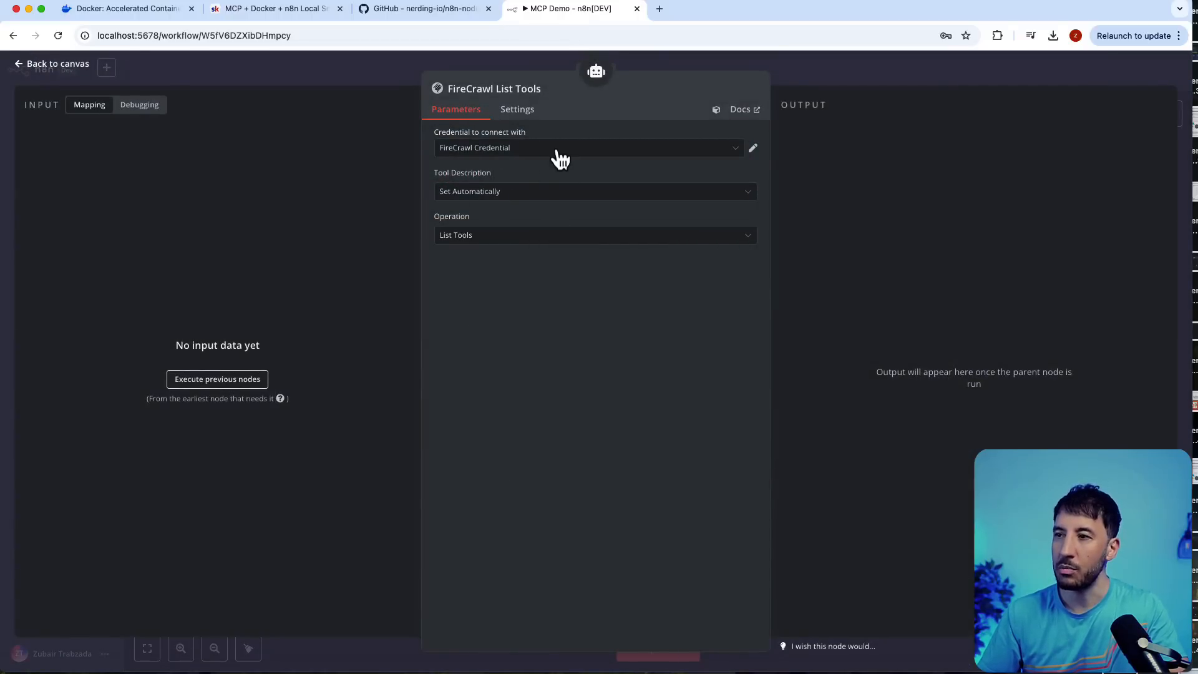
{"action": "left_click", "coordinate": [719, 150]}
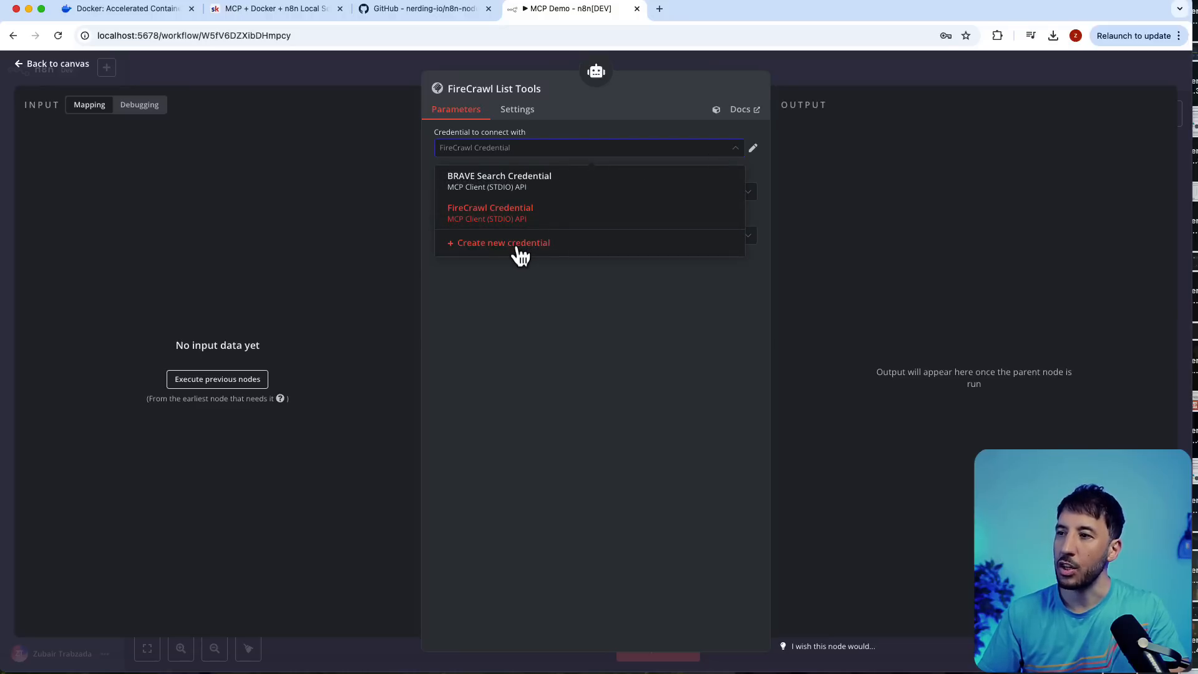
{"action": "left_click", "coordinate": [517, 248]}
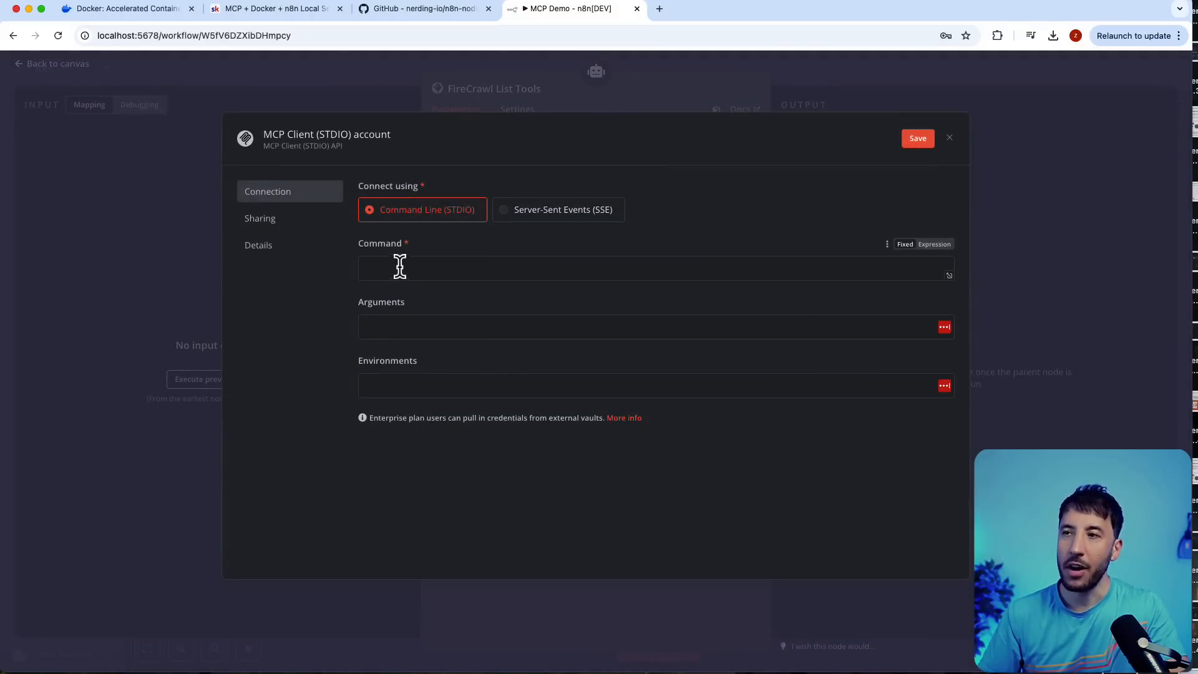
- Open the FireCrawl MCP server repository from the course page's resources and examine its installation and configuration sections
{"action": "left_click", "coordinate": [273, 15]}
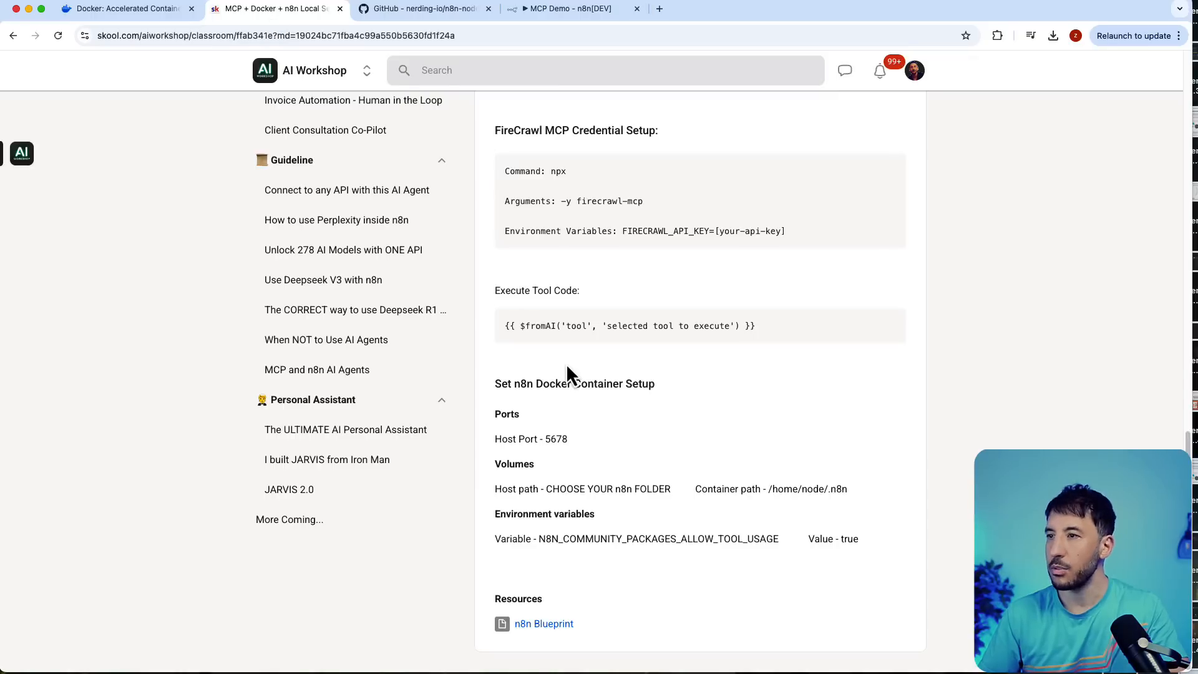
{"action": "scroll", "coordinate": [567, 364], "scroll_direction": "up", "scroll_amount": 10}
{"action": "scroll", "coordinate": [564, 374], "scroll_direction": "down", "scroll_amount": 3}
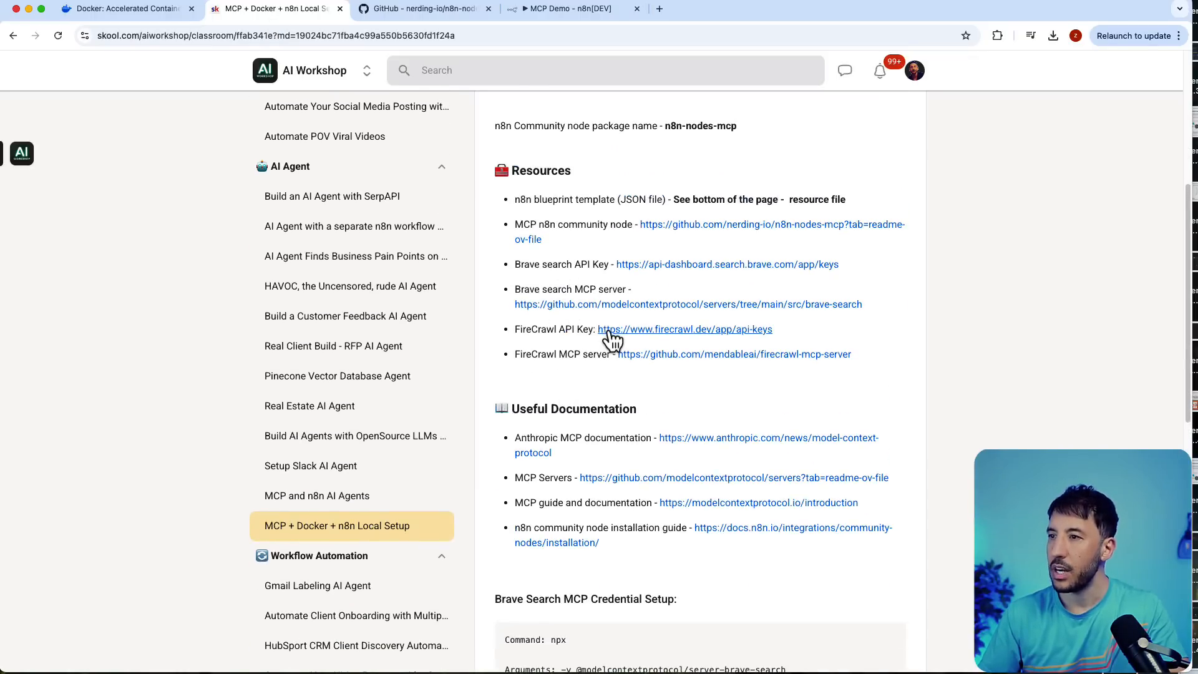
{"action": "left_click", "coordinate": [665, 356]}
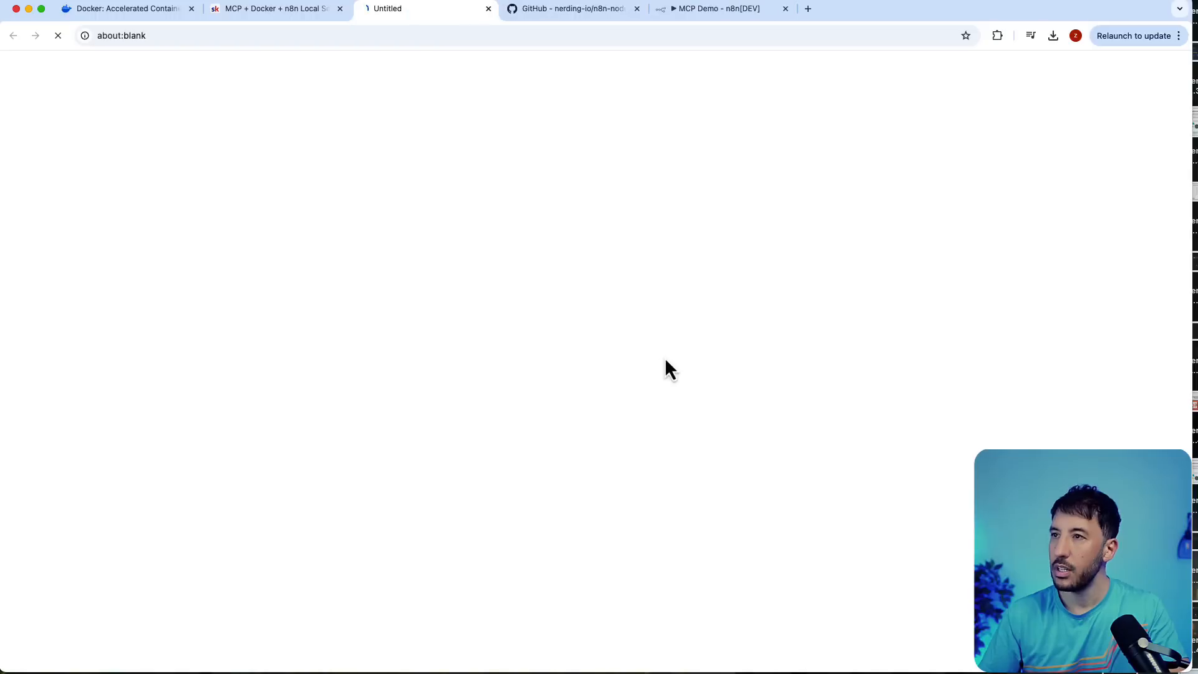
{"action": "scroll", "coordinate": [444, 234], "scroll_direction": "down", "scroll_amount": 20}
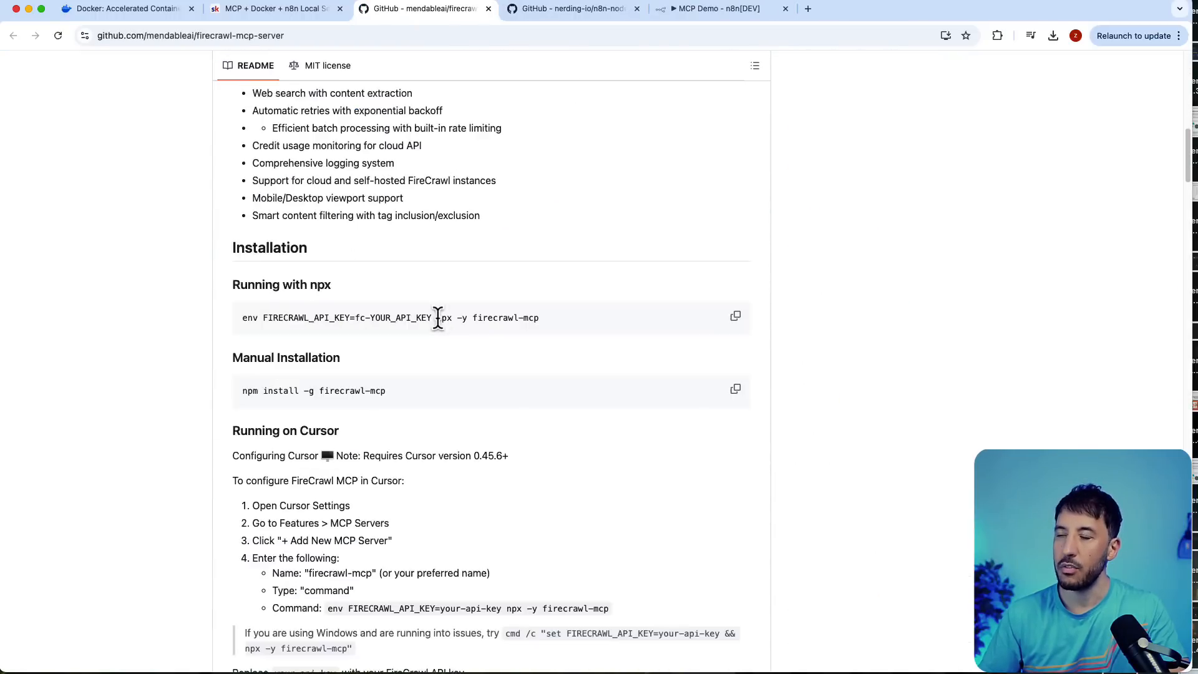
{"action": "scroll", "coordinate": [438, 319], "scroll_direction": "down", "scroll_amount": 15}
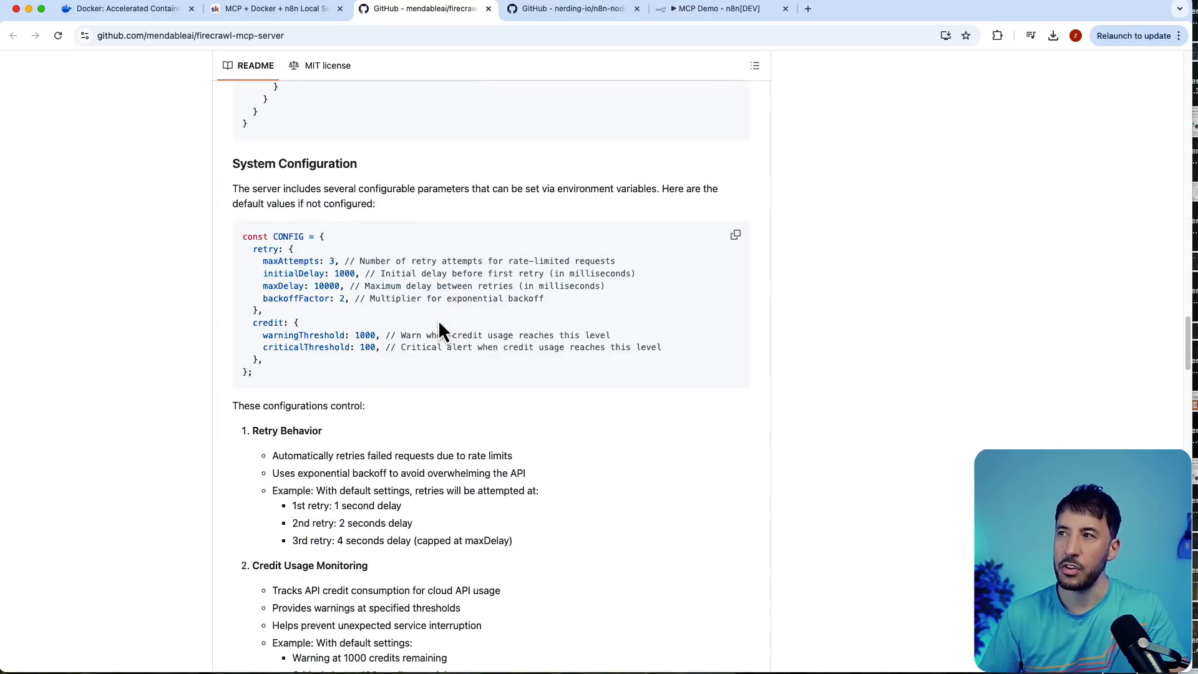
{"action": "scroll", "coordinate": [439, 324], "scroll_direction": "up", "scroll_amount": 3}
- Open the MCP Servers repository linked on the course page, browse its reference, official and community server lists, and close it
{"action": "left_click", "coordinate": [282, 12]}
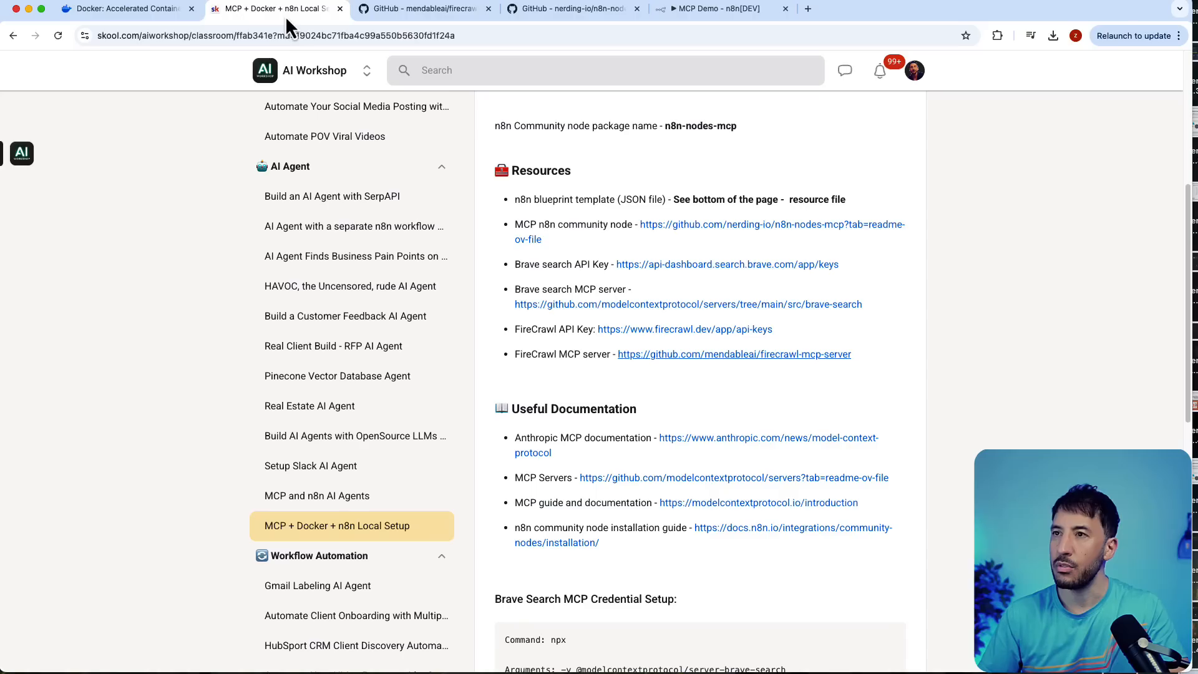
{"action": "scroll", "coordinate": [676, 302], "scroll_direction": "up", "scroll_amount": 3}
{"action": "scroll", "coordinate": [674, 294], "scroll_direction": "down", "scroll_amount": 3}
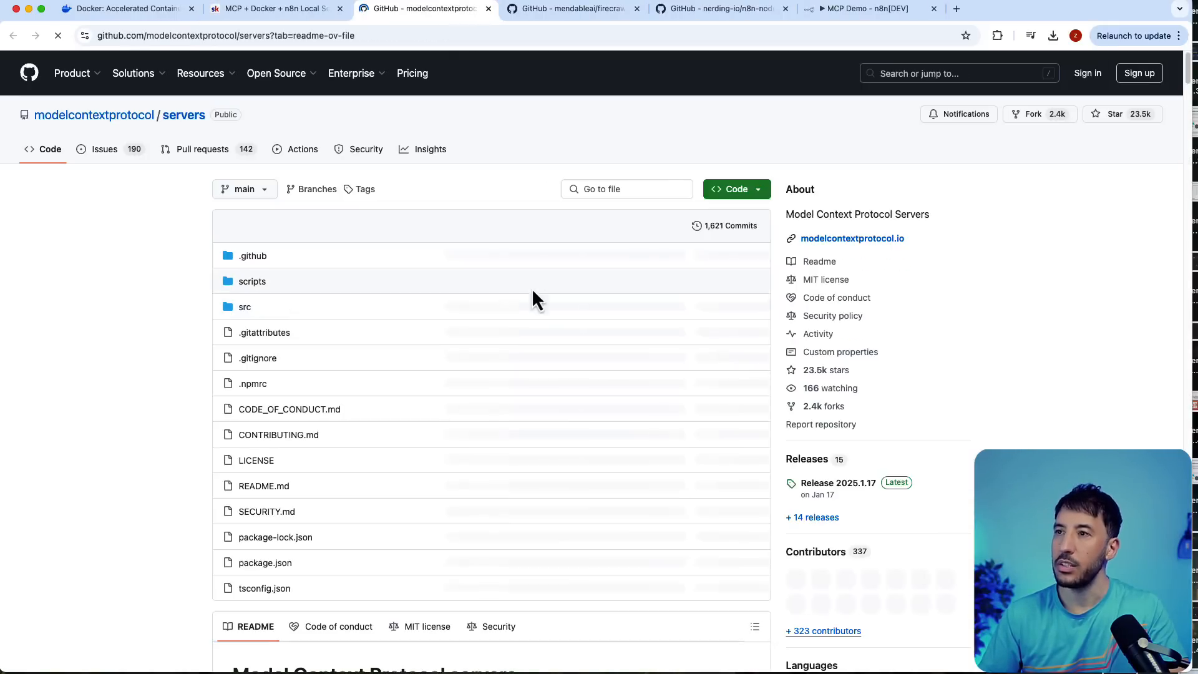
{"action": "scroll", "coordinate": [365, 489], "scroll_direction": "down", "scroll_amount": 15}
{"action": "scroll", "coordinate": [310, 431], "scroll_direction": "down", "scroll_amount": 15}
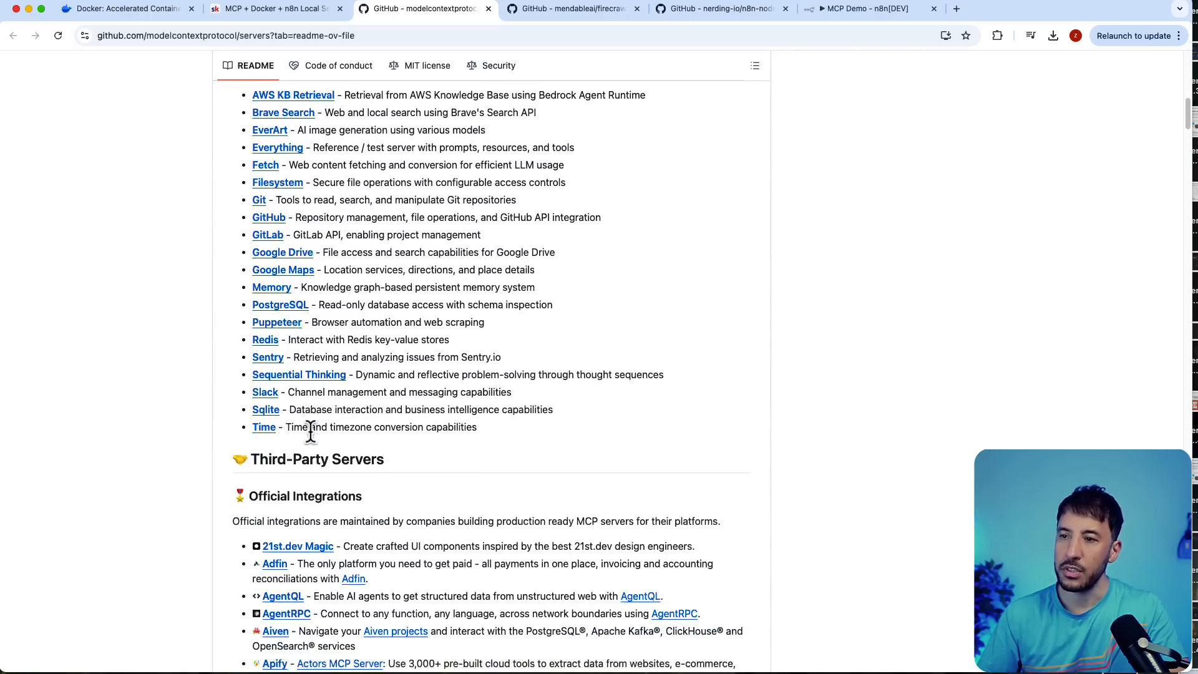
{"action": "scroll", "coordinate": [310, 431], "scroll_direction": "down", "scroll_amount": 15}
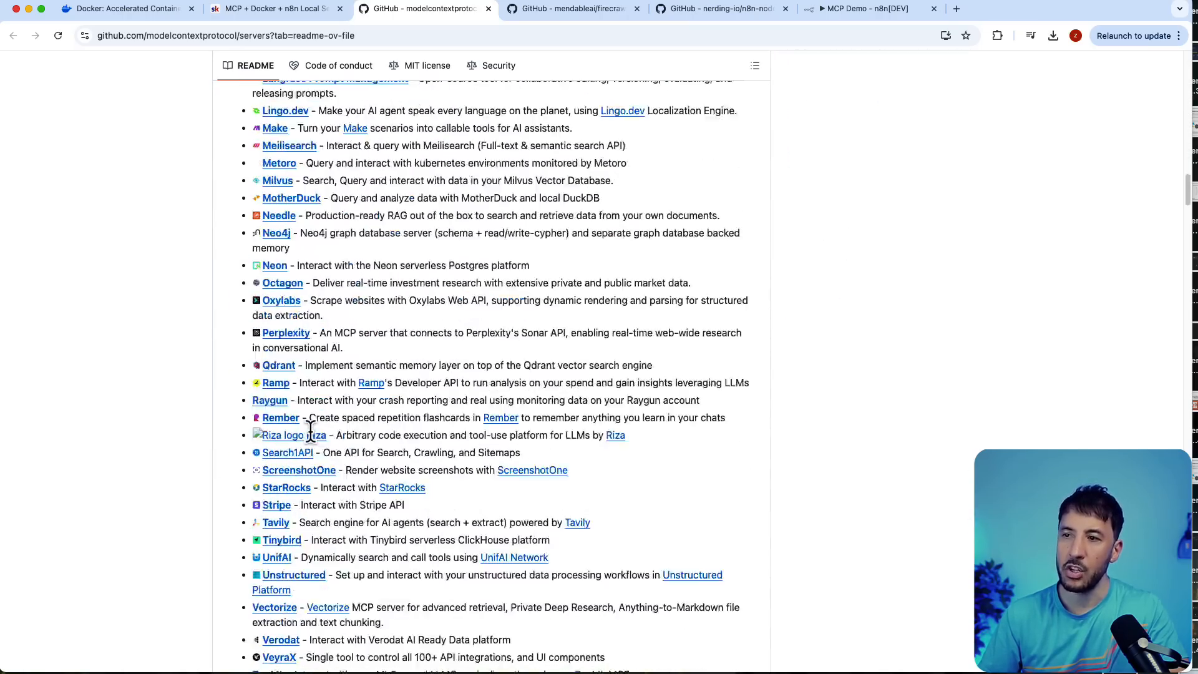
{"action": "scroll", "coordinate": [310, 430], "scroll_direction": "down", "scroll_amount": 10}
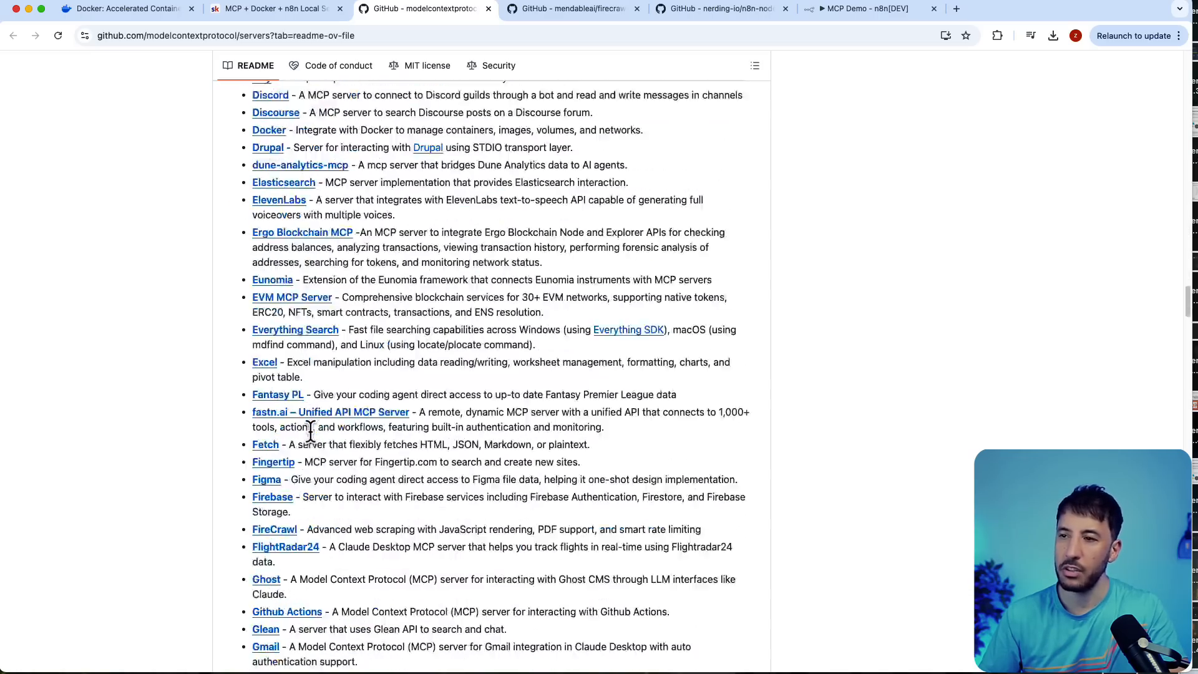
{"action": "scroll", "coordinate": [310, 431], "scroll_direction": "up", "scroll_amount": 15}
{"action": "scroll", "coordinate": [310, 431], "scroll_direction": "up", "scroll_amount": 10}
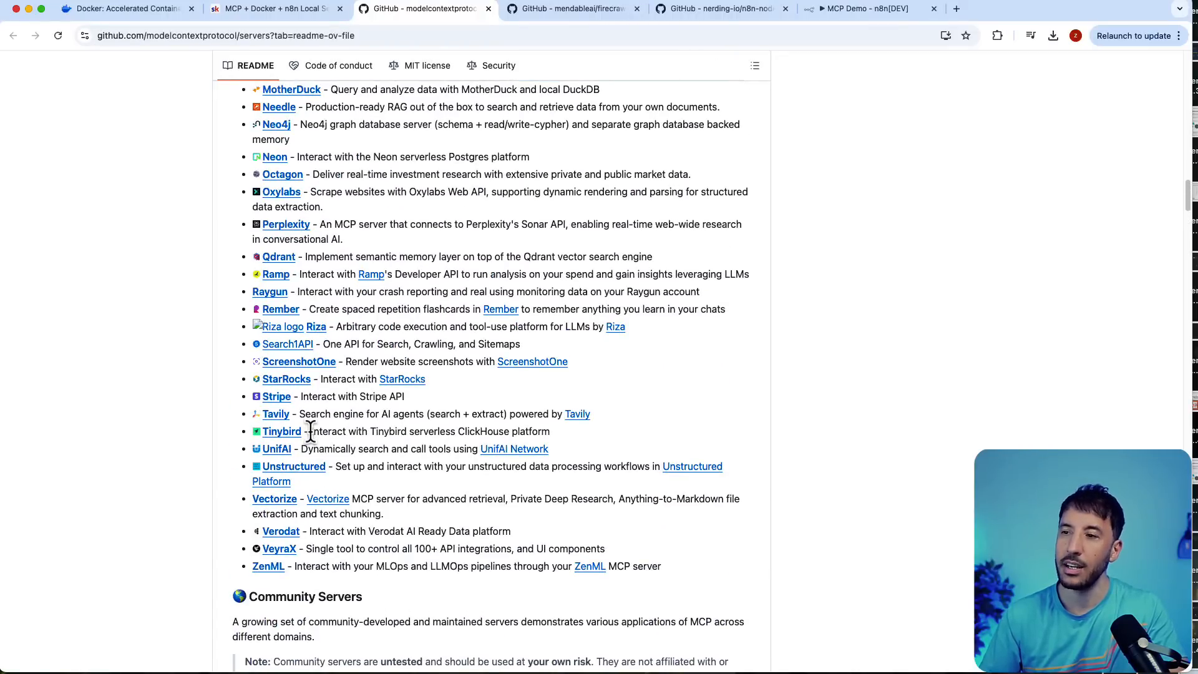
{"action": "scroll", "coordinate": [311, 433], "scroll_direction": "up", "scroll_amount": 10}
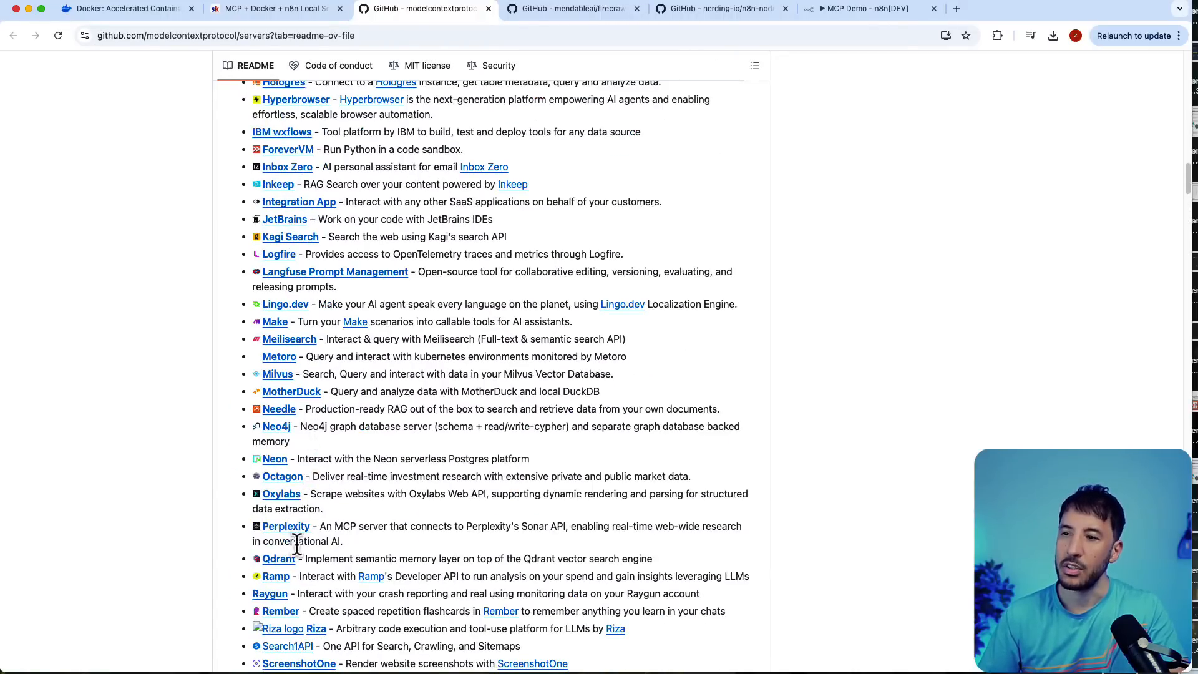
{"action": "scroll", "coordinate": [310, 432], "scroll_direction": "up", "scroll_amount": 10}
{"action": "scroll", "coordinate": [305, 380], "scroll_direction": "up", "scroll_amount": 3}
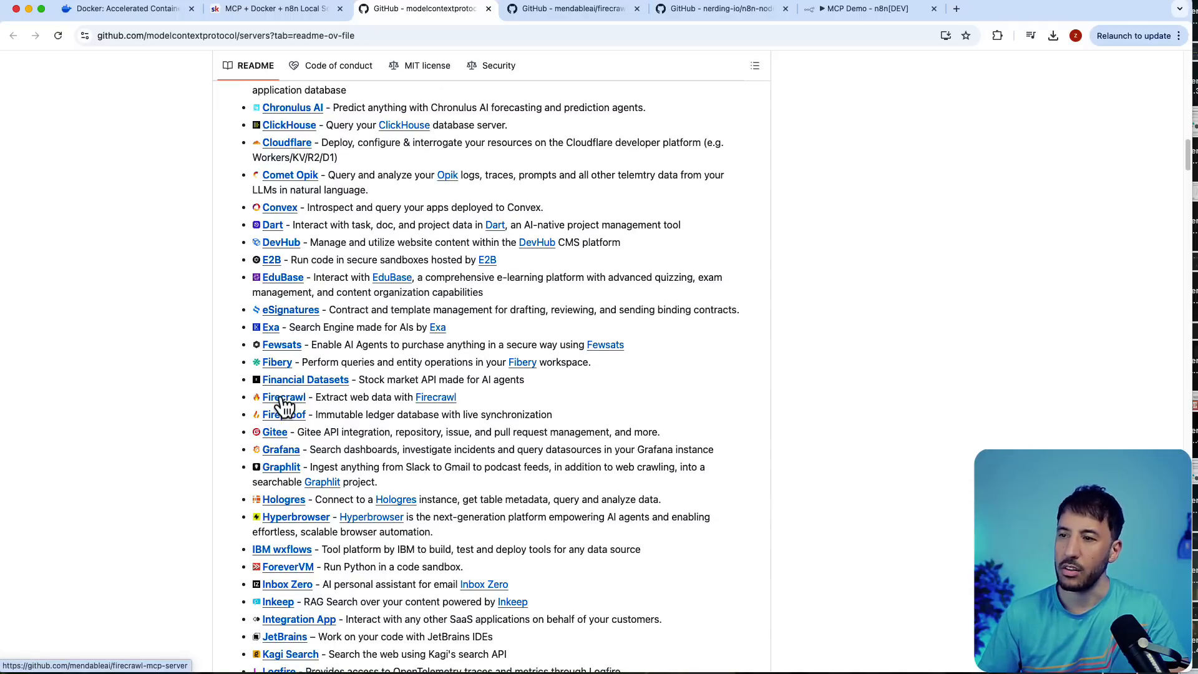
{"action": "left_click", "coordinate": [489, 9]}
- Review the npx command, arguments and API key environment variable in the FireCrawl MCP server README
{"action": "left_click", "coordinate": [450, 9]}
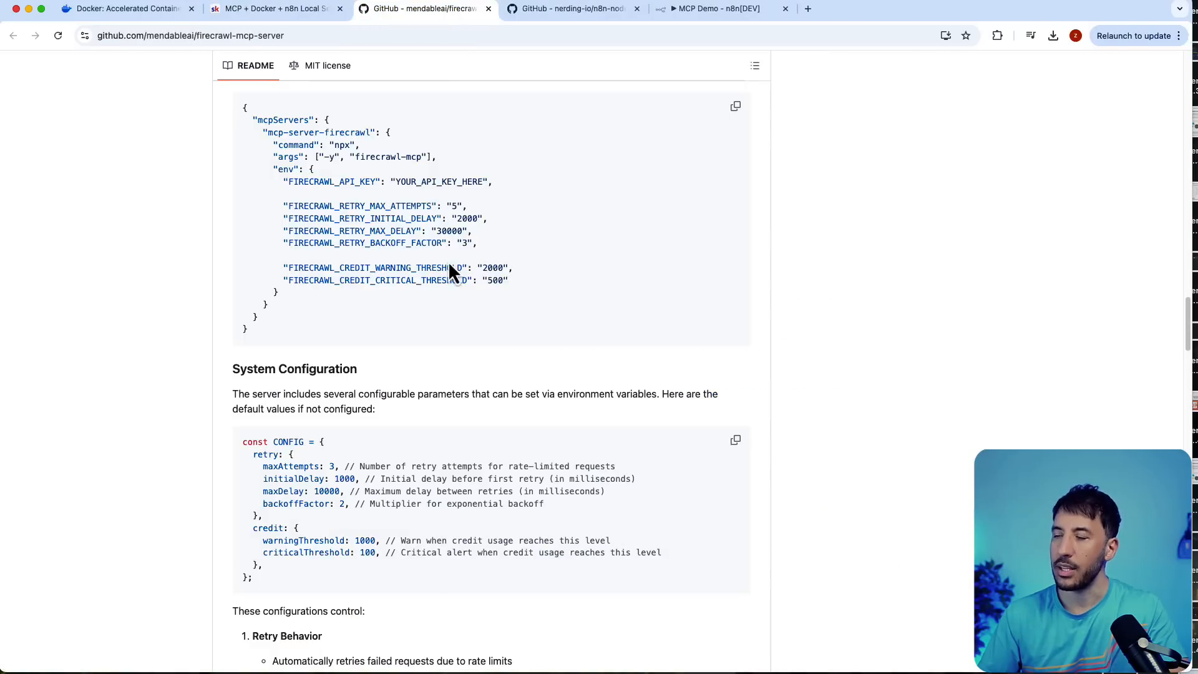
{"action": "scroll", "coordinate": [448, 261], "scroll_direction": "up", "scroll_amount": 10}
{"action": "scroll", "coordinate": [448, 261], "scroll_direction": "up", "scroll_amount": 20}
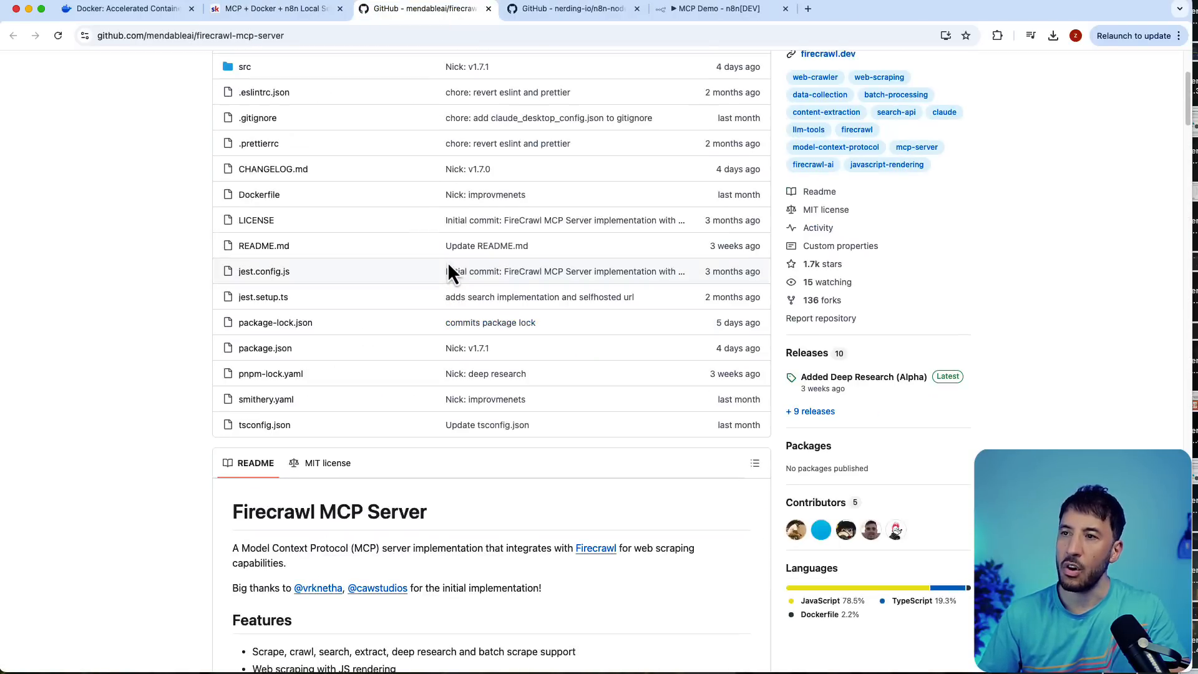
{"action": "scroll", "coordinate": [426, 408], "scroll_direction": "down", "scroll_amount": 15}
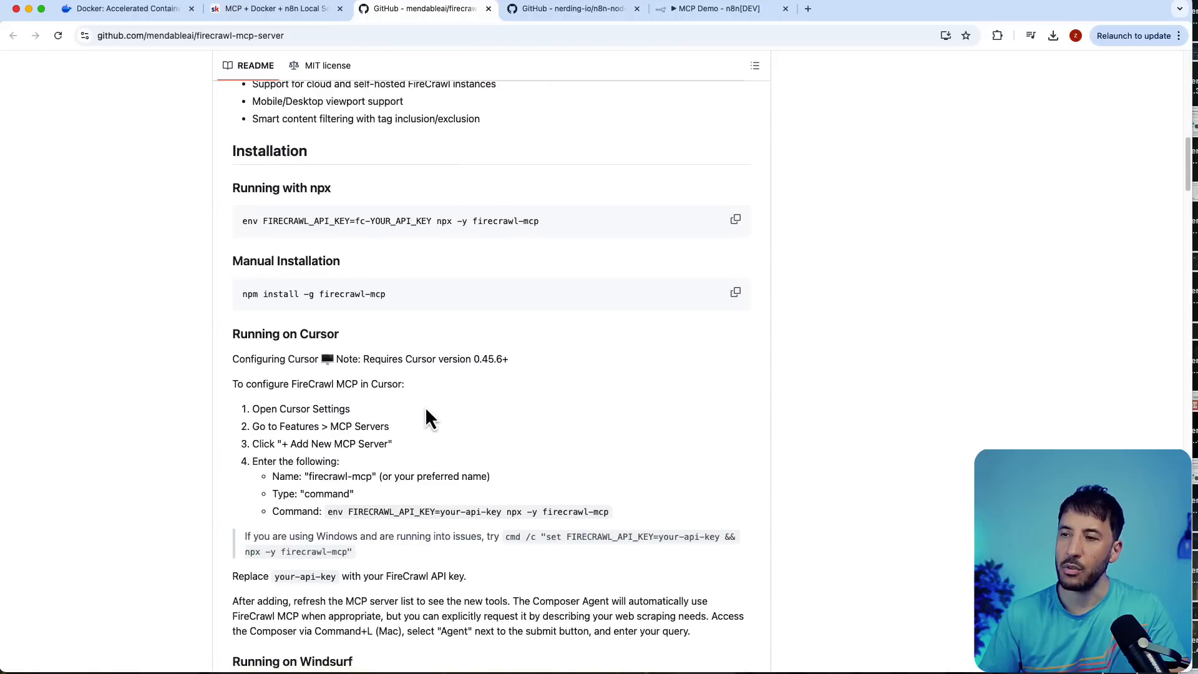
{"action": "scroll", "coordinate": [428, 419], "scroll_direction": "down", "scroll_amount": 10}
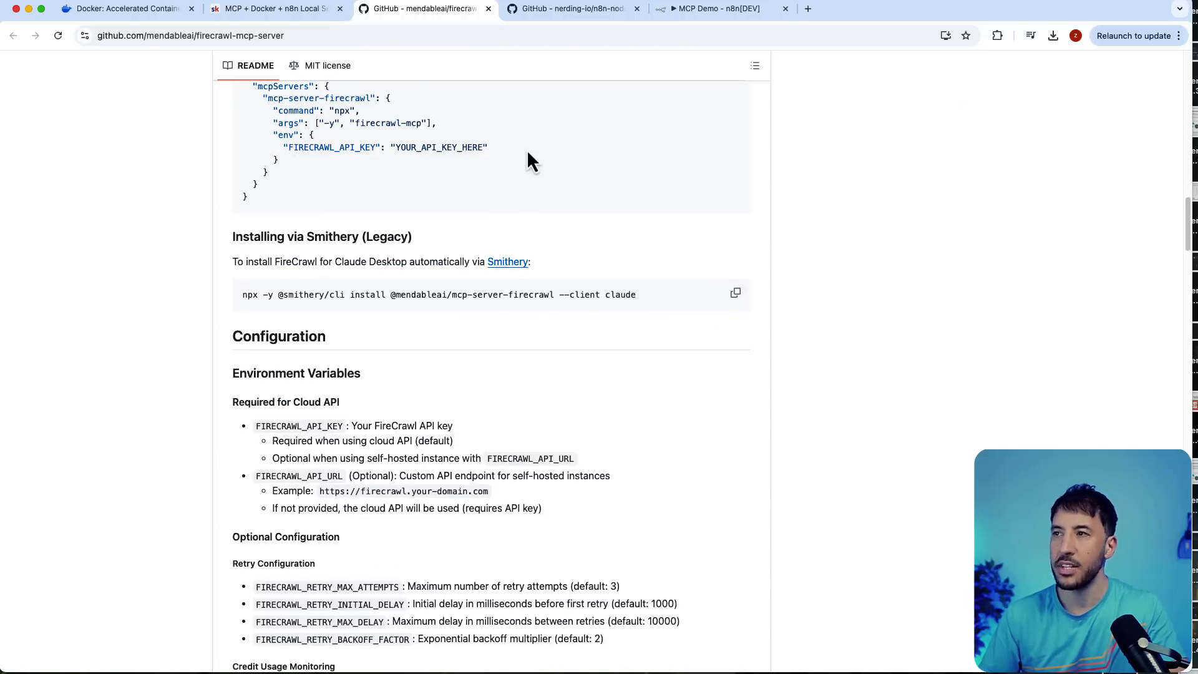
- Return to the course page and locate the FireCrawl MCP Credential Setup section
{"action": "left_click", "coordinate": [284, 10]}
{"action": "scroll", "coordinate": [662, 350], "scroll_direction": "down", "scroll_amount": 8}
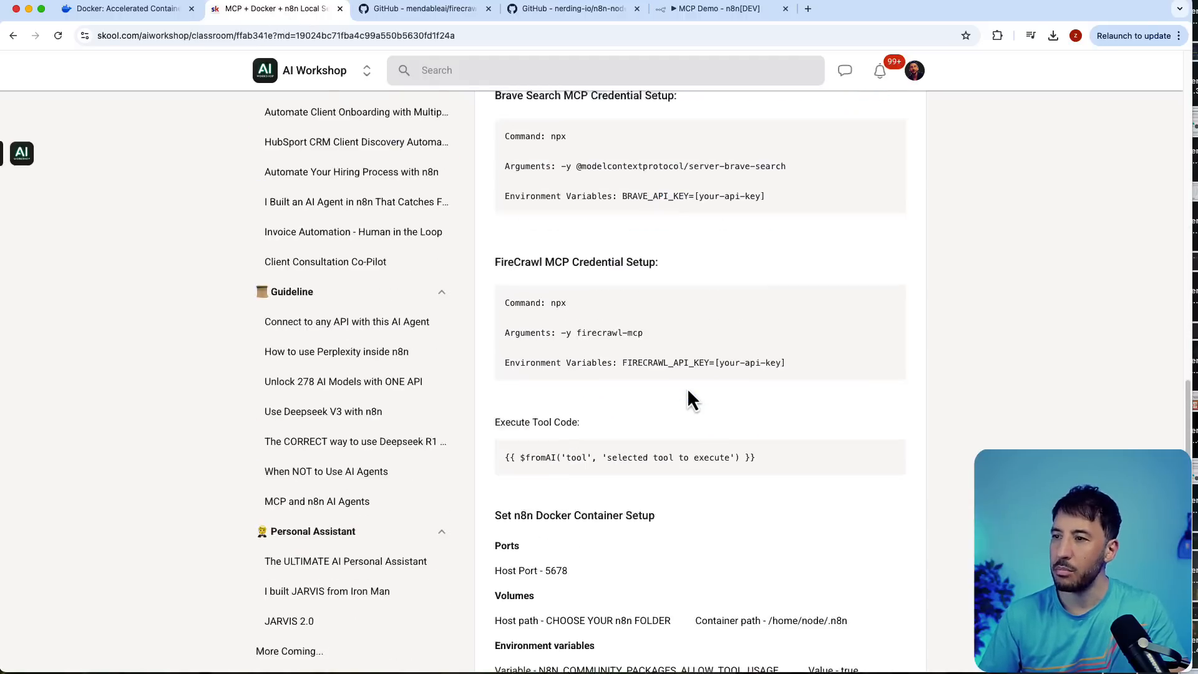
{"action": "scroll", "coordinate": [689, 396], "scroll_direction": "up", "scroll_amount": 3}
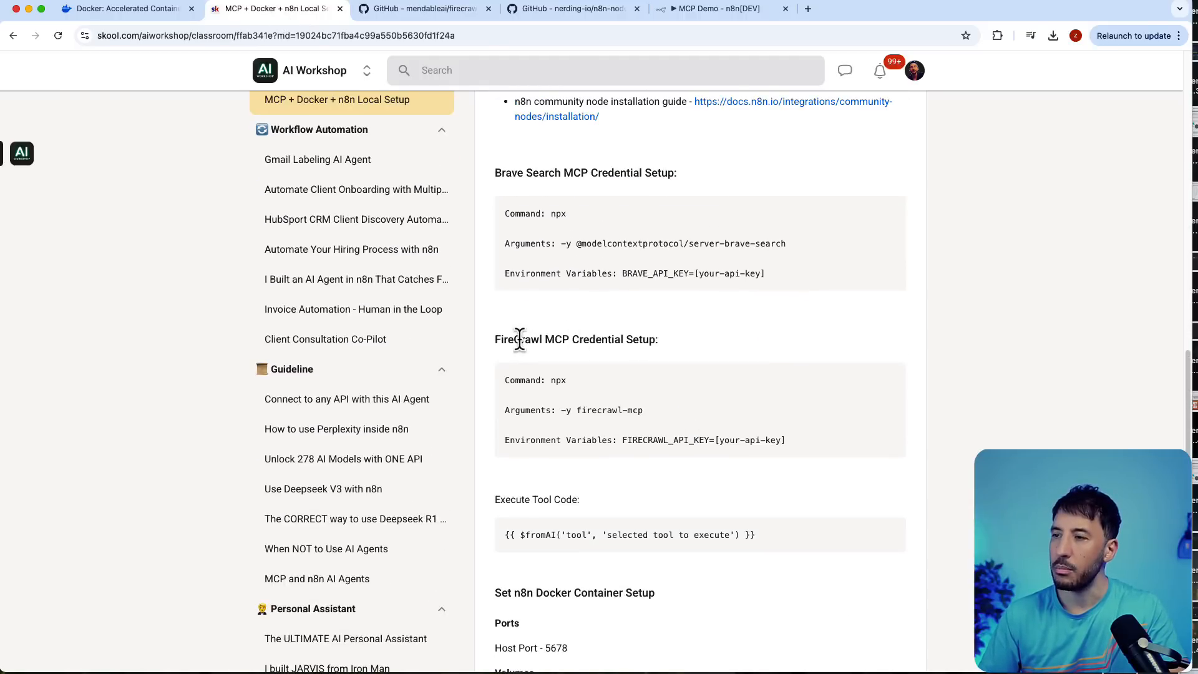
{"action": "left_click_drag", "start_coordinate": [496, 337], "coordinate": [569, 352]}
{"action": "left_click", "coordinate": [559, 353]}
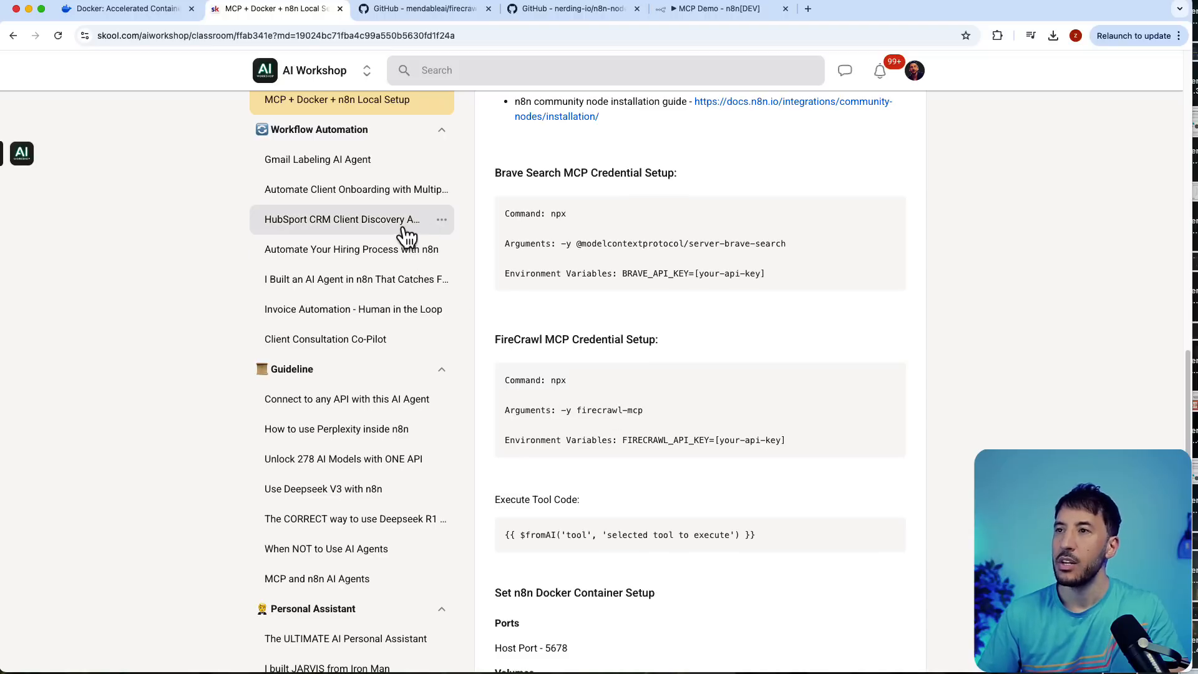
- Detach the MCP Demo workflow tab into its own window and resize it and the course page window to sit side by side
{"action": "left_click_drag", "start_coordinate": [692, 8], "coordinate": [56, 174]}
{"action": "left_click_drag", "start_coordinate": [147, 112], "coordinate": [248, 34]}
{"action": "left_click_drag", "start_coordinate": [1, 82], "coordinate": [475, 81]}
{"action": "left_click_drag", "start_coordinate": [897, 29], "coordinate": [455, 49]}
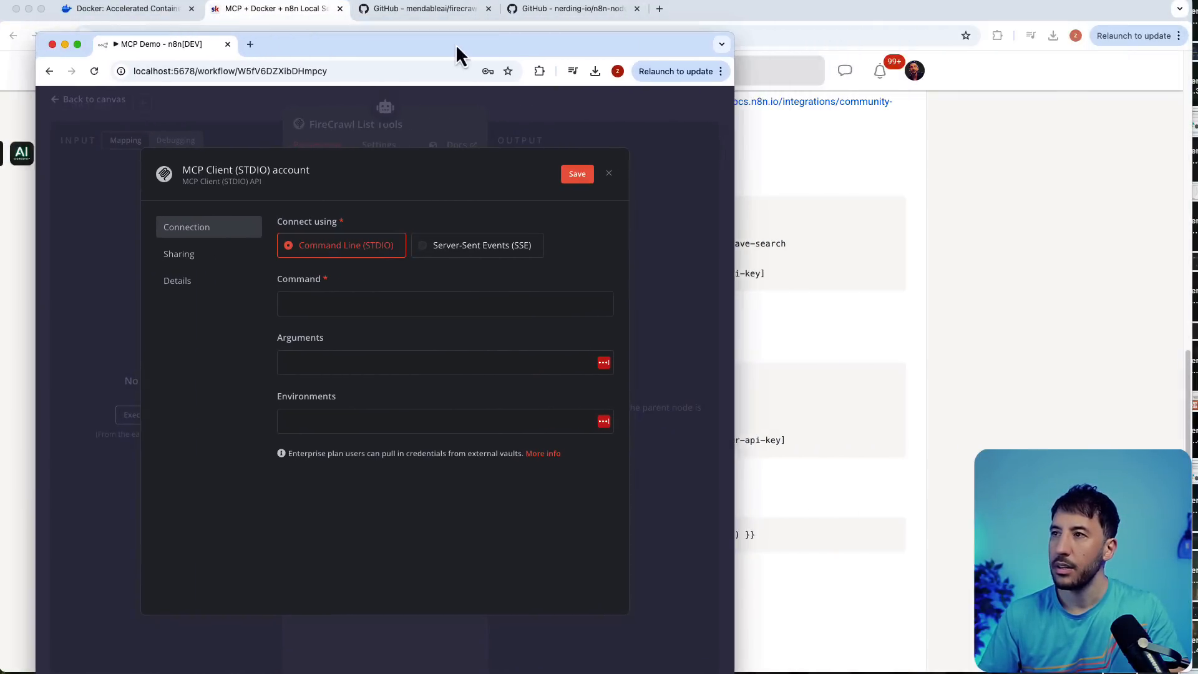
{"action": "left_click", "coordinate": [797, 21]}
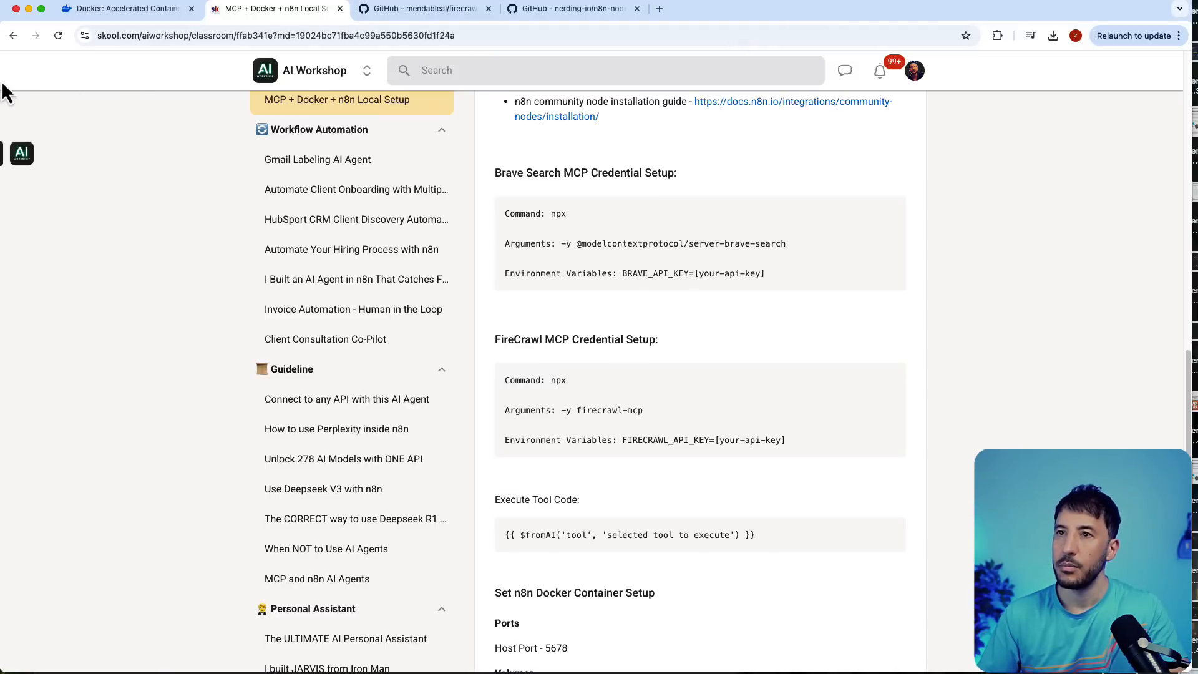
{"action": "left_click_drag", "start_coordinate": [5, 79], "coordinate": [597, 88]}
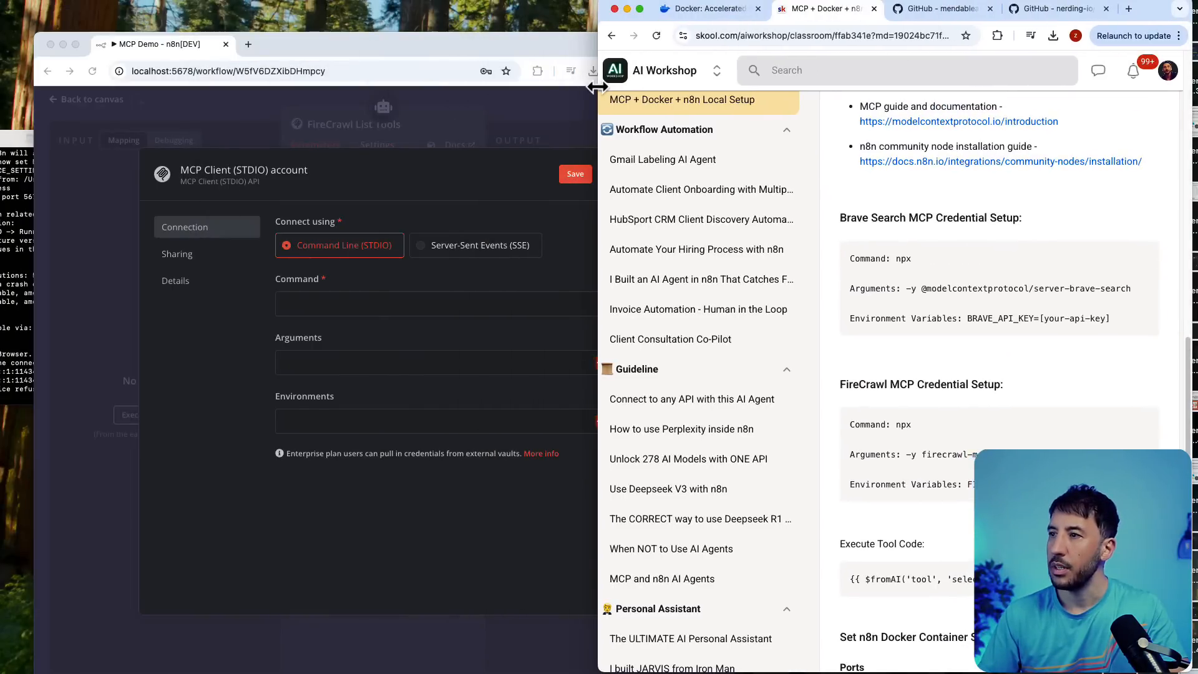
{"action": "left_click_drag", "start_coordinate": [429, 49], "coordinate": [333, 11]}
{"action": "key", "text": "Escape"}
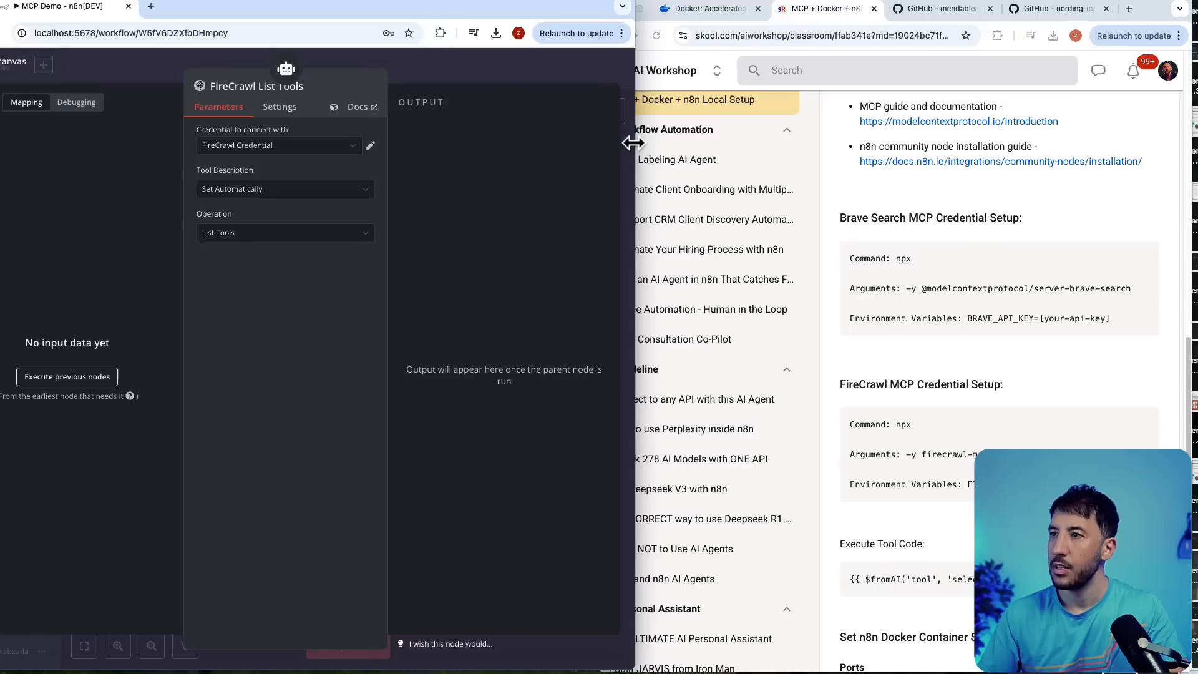
{"action": "left_click_drag", "start_coordinate": [632, 143], "coordinate": [492, 156]}
- Start a new MCP Client (STDIO) credential in FireCrawl List Tools and fit the course page window directly beside it
{"action": "left_click", "coordinate": [304, 148]}
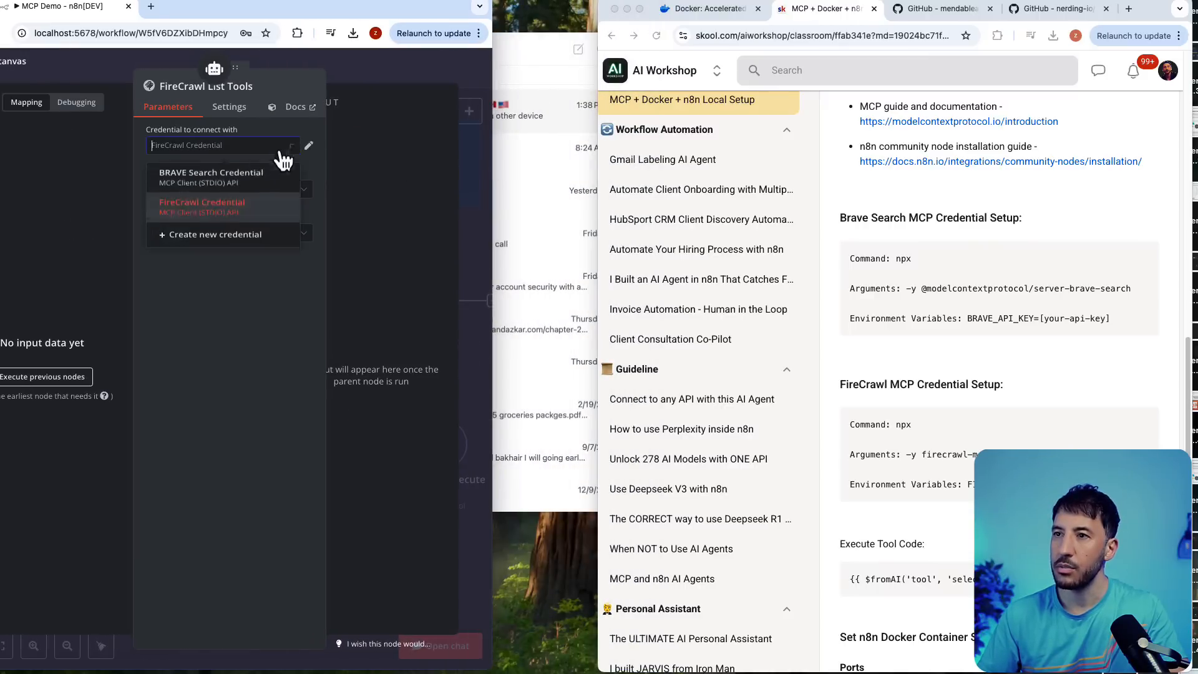
{"action": "left_click", "coordinate": [187, 241]}
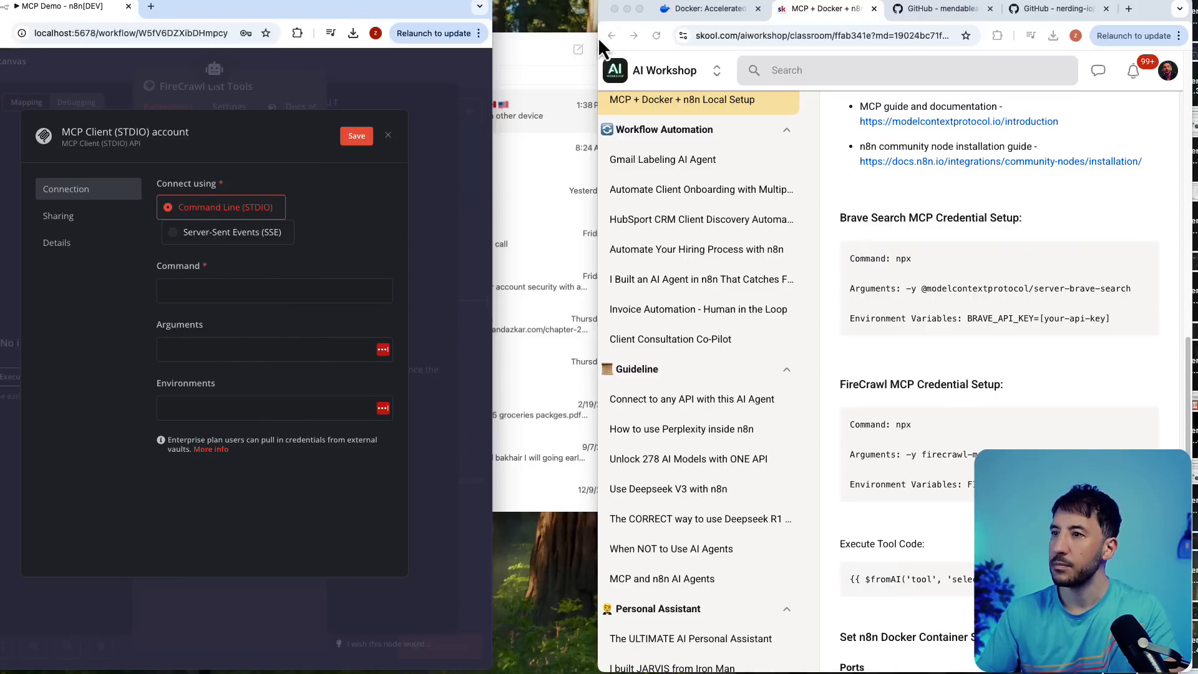
{"action": "left_click_drag", "start_coordinate": [600, 23], "coordinate": [491, 28]}
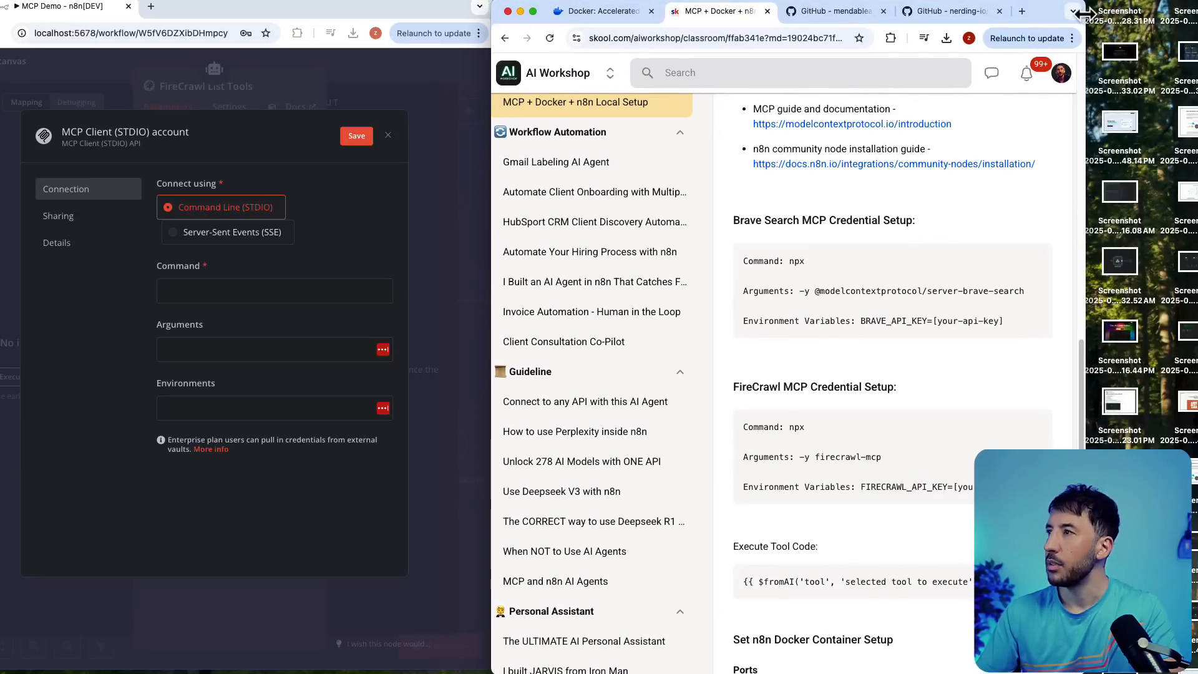
{"action": "left_click_drag", "start_coordinate": [1084, 17], "coordinate": [1196, 19]}
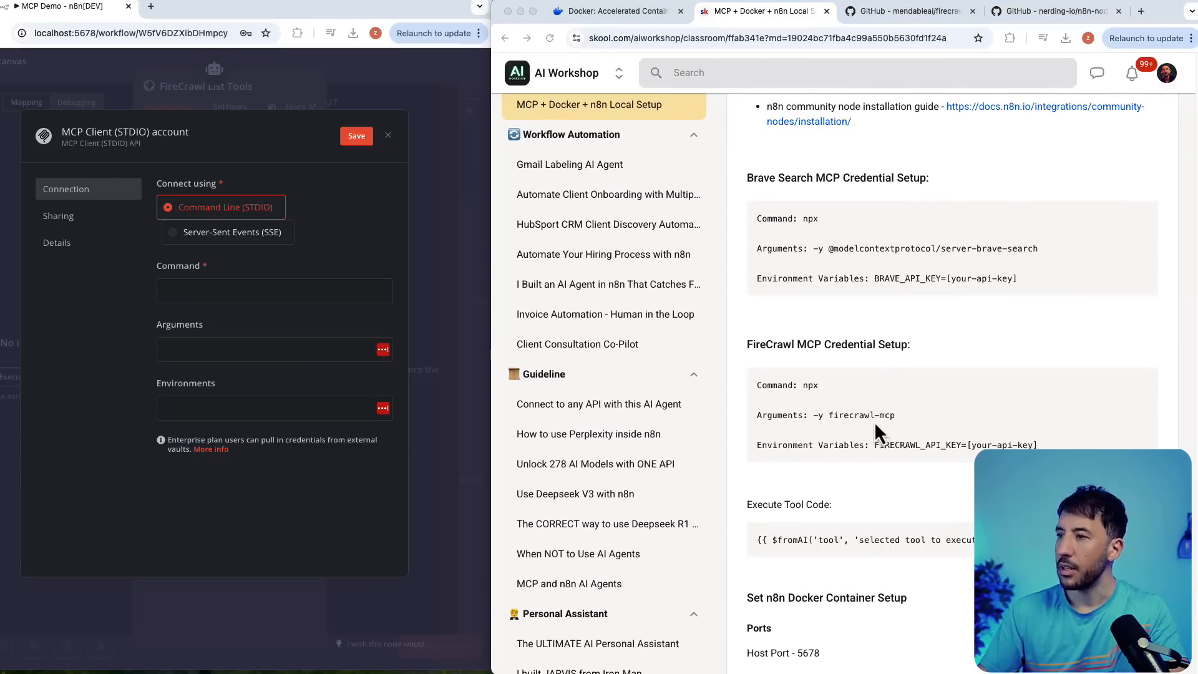
- Copy the FireCrawl setup values from the course page into the new credential: command npx and arguments -y firecrawl-mcp
{"action": "double_click", "coordinate": [811, 387]}
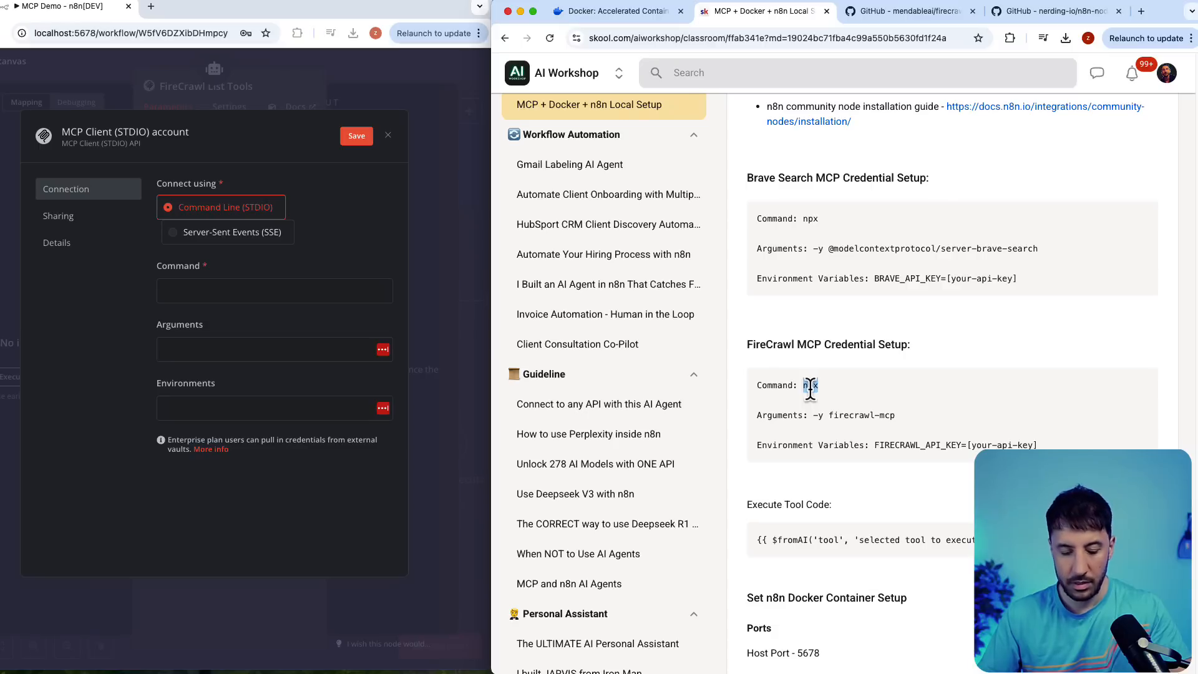
{"action": "left_click", "coordinate": [185, 290]}
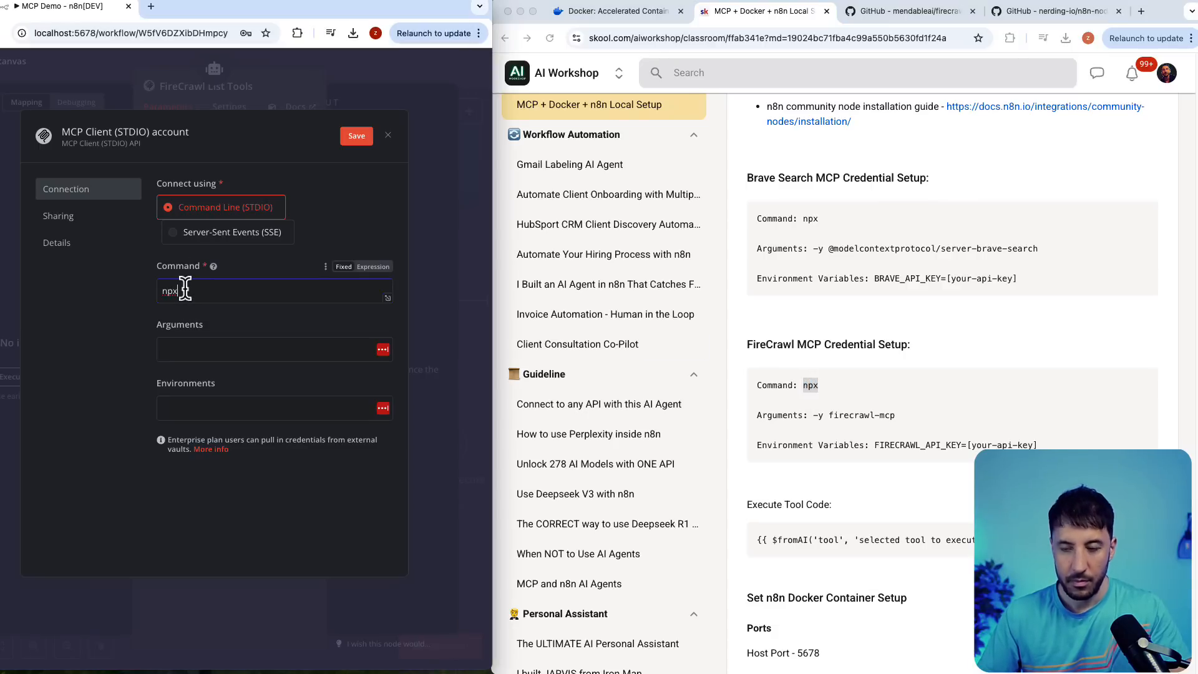
{"action": "left_click", "coordinate": [840, 419]}
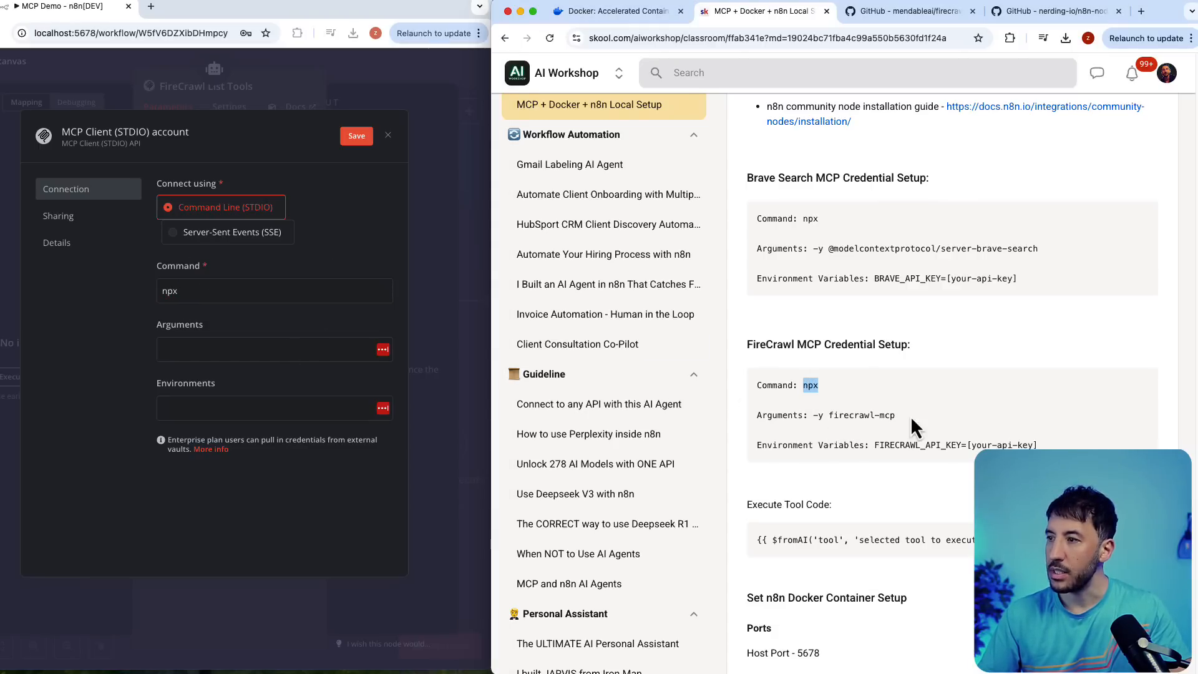
{"action": "left_click_drag", "start_coordinate": [844, 416], "coordinate": [809, 417]}
{"action": "key", "text": "super+c"}
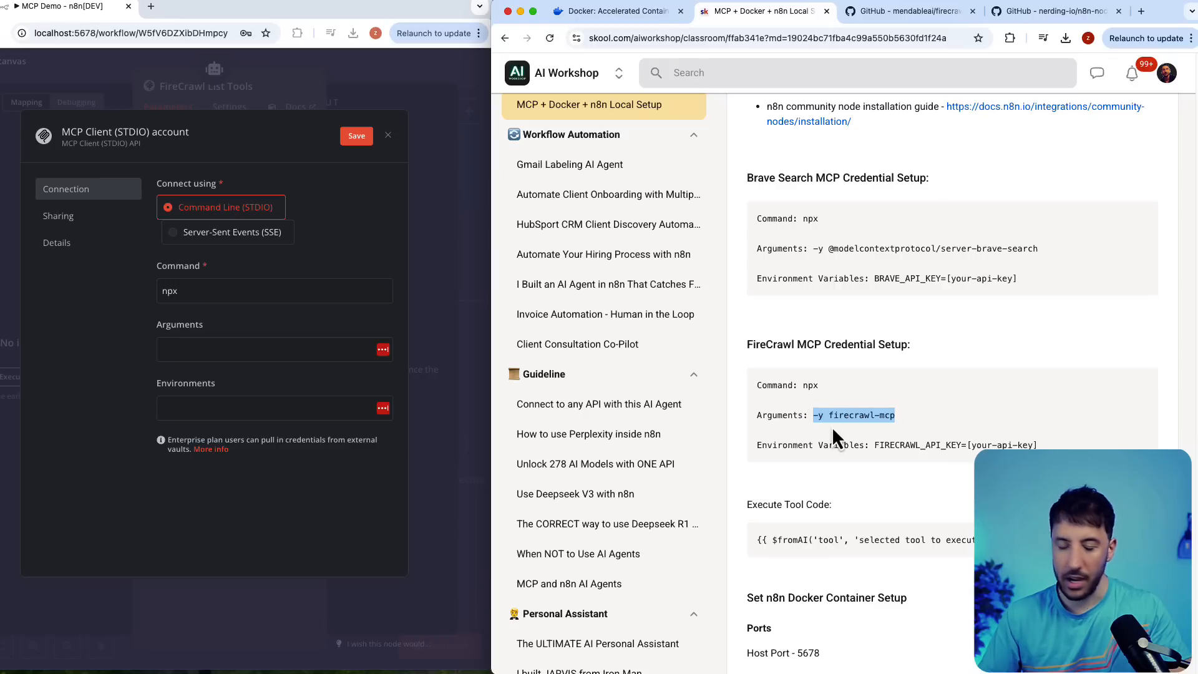
{"action": "left_click", "coordinate": [215, 348]}
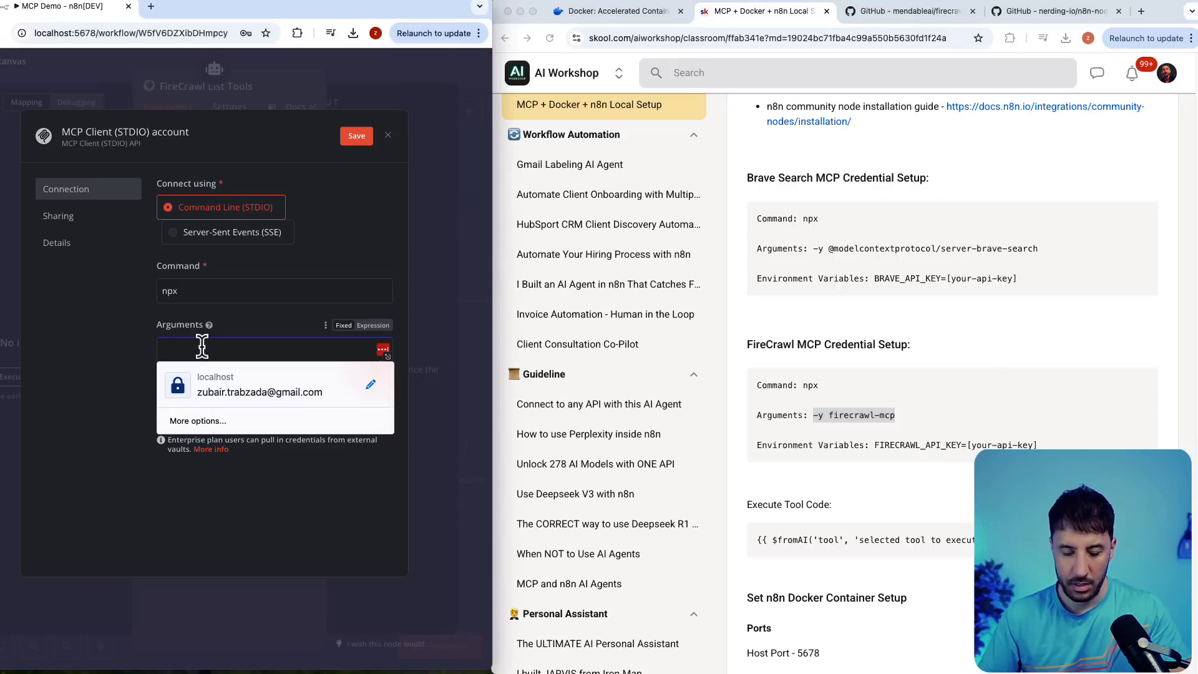
{"action": "key", "text": "super+v"}
- Switch the credential's Environments field to an expression and fill it with FIRECRAWL_API_KEY= copied from the course page
{"action": "left_click", "coordinate": [782, 452]}
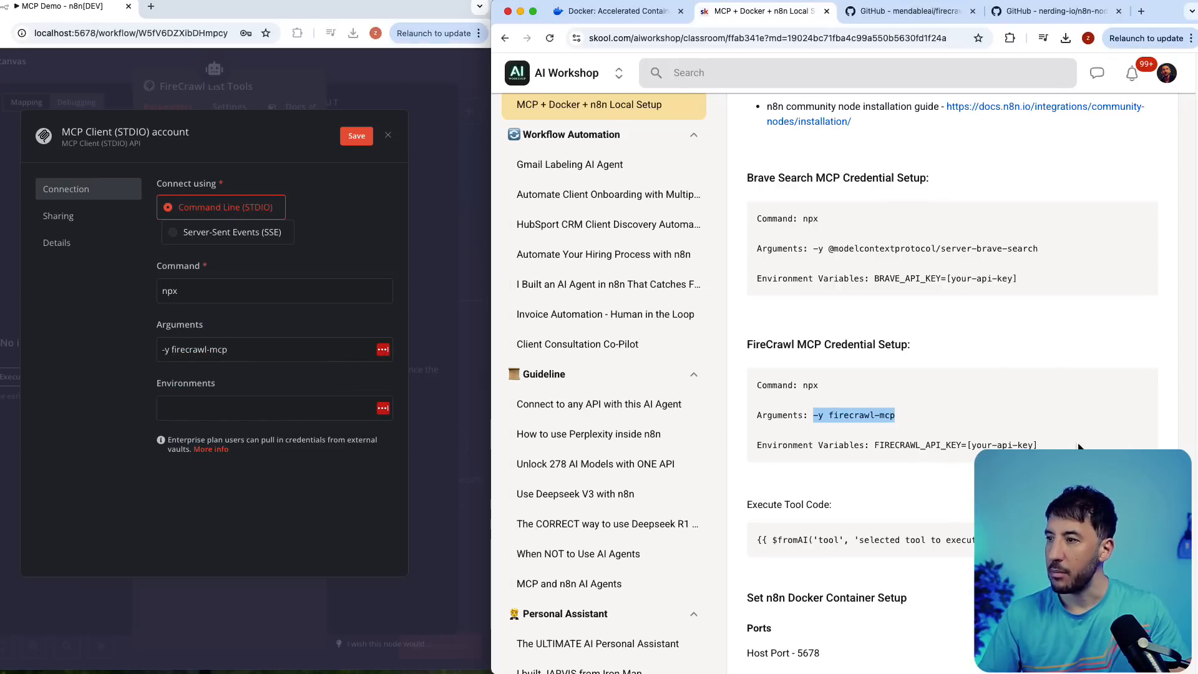
{"action": "left_click", "coordinate": [1053, 449]}
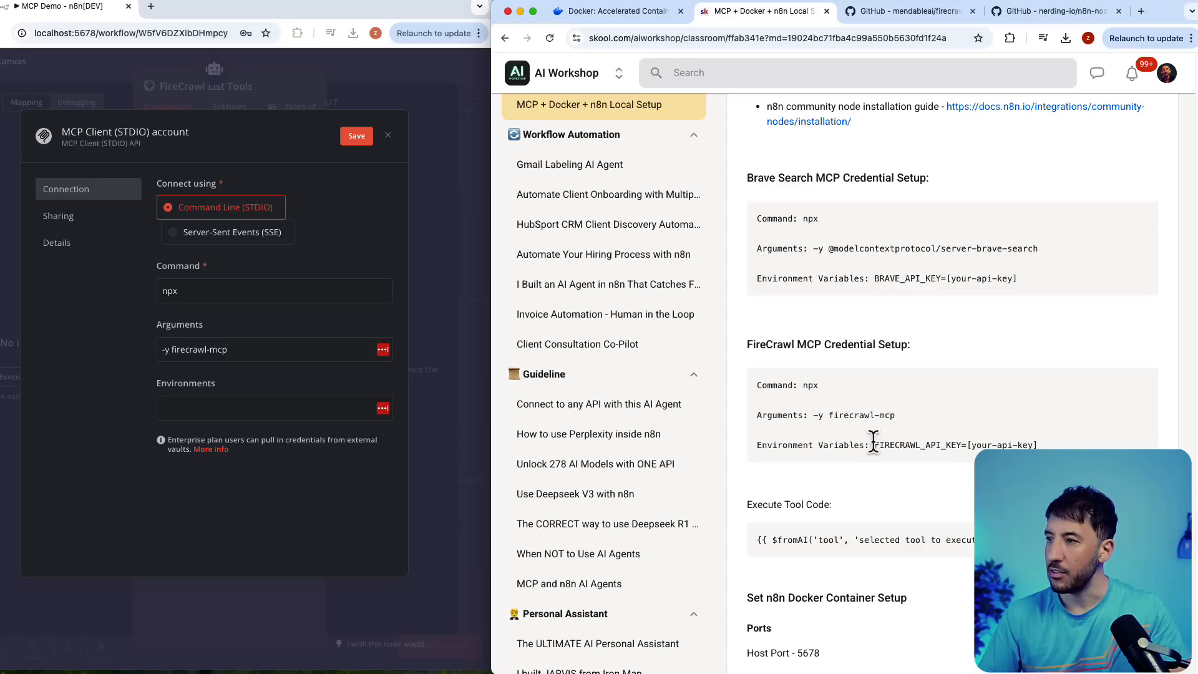
{"action": "left_click_drag", "start_coordinate": [873, 444], "coordinate": [972, 447]}
{"action": "key", "text": "super+c"}
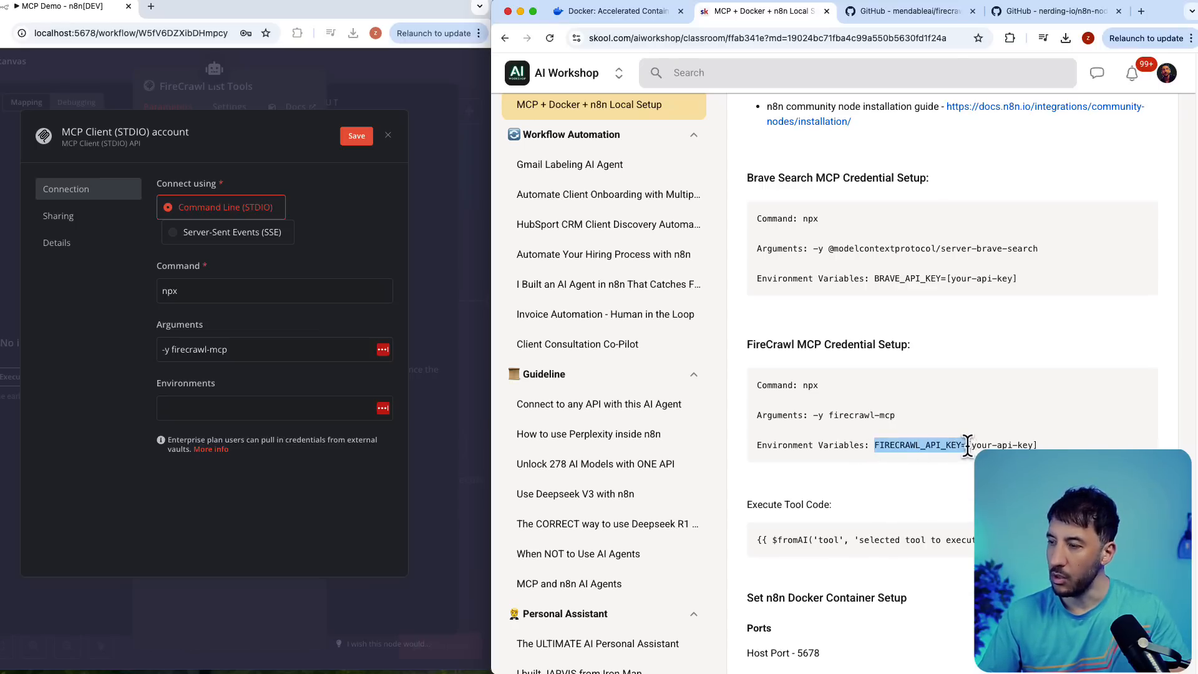
{"action": "left_click", "coordinate": [327, 398]}
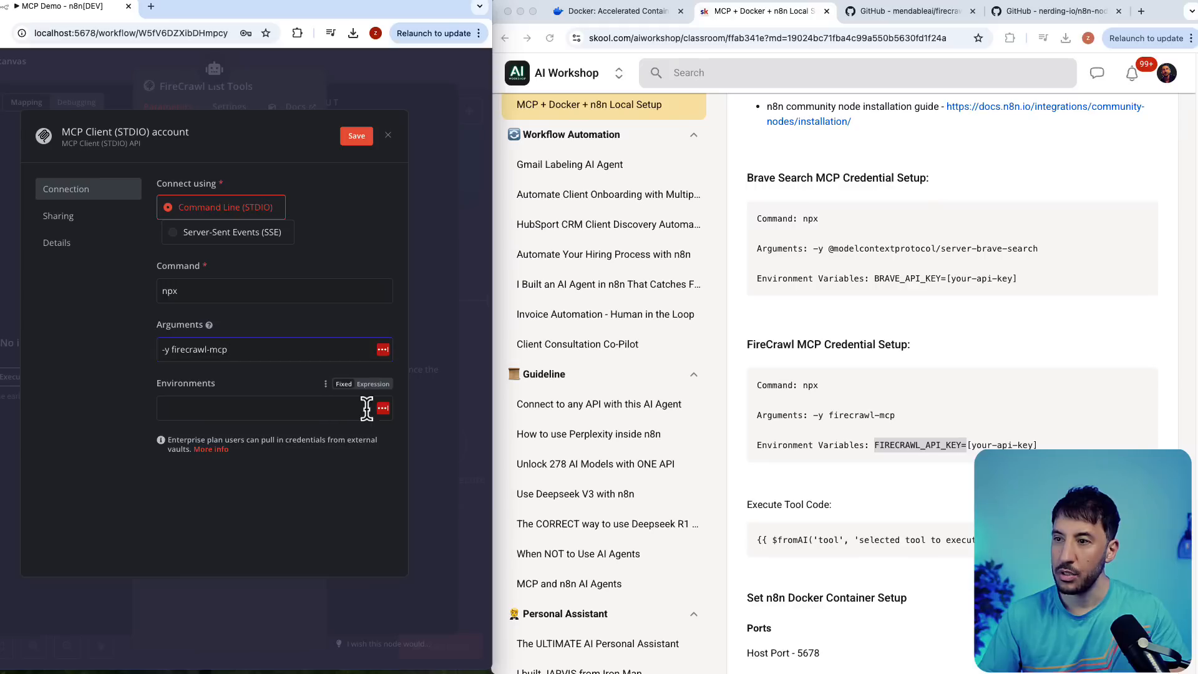
{"action": "left_click", "coordinate": [390, 384]}
{"action": "key", "text": "super+v"}
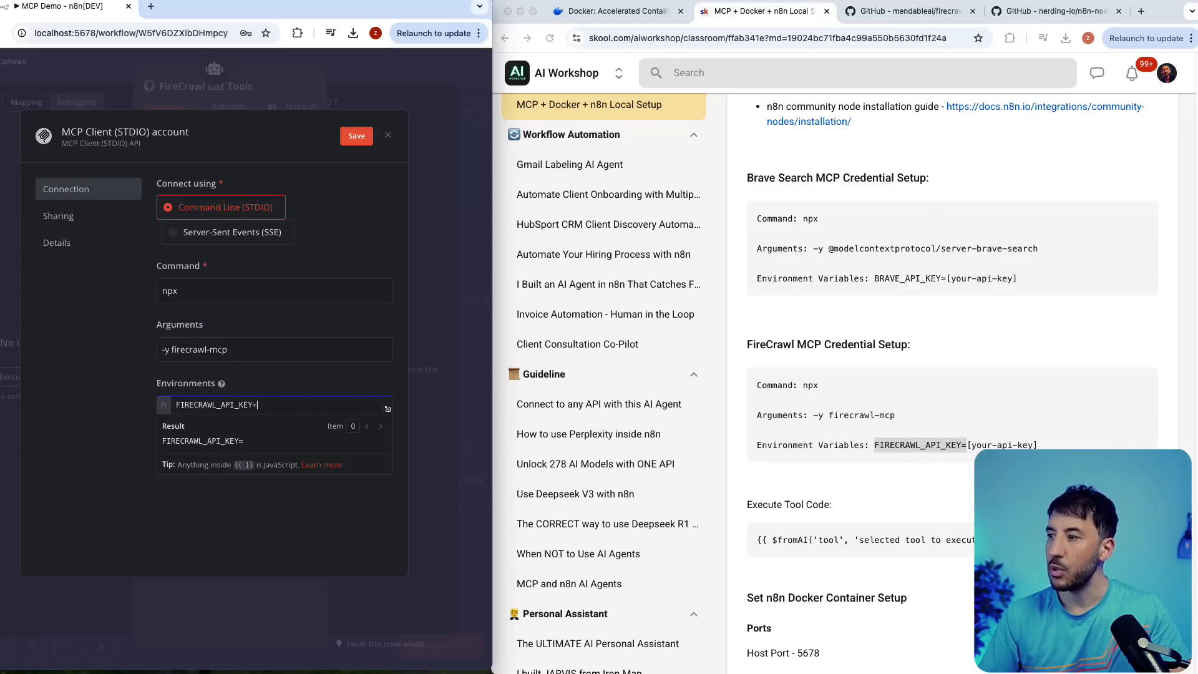
- View the Firecrawl API keys page linked in the course resources, and return to the course page
{"action": "scroll", "coordinate": [843, 374], "scroll_direction": "up", "scroll_amount": 5}
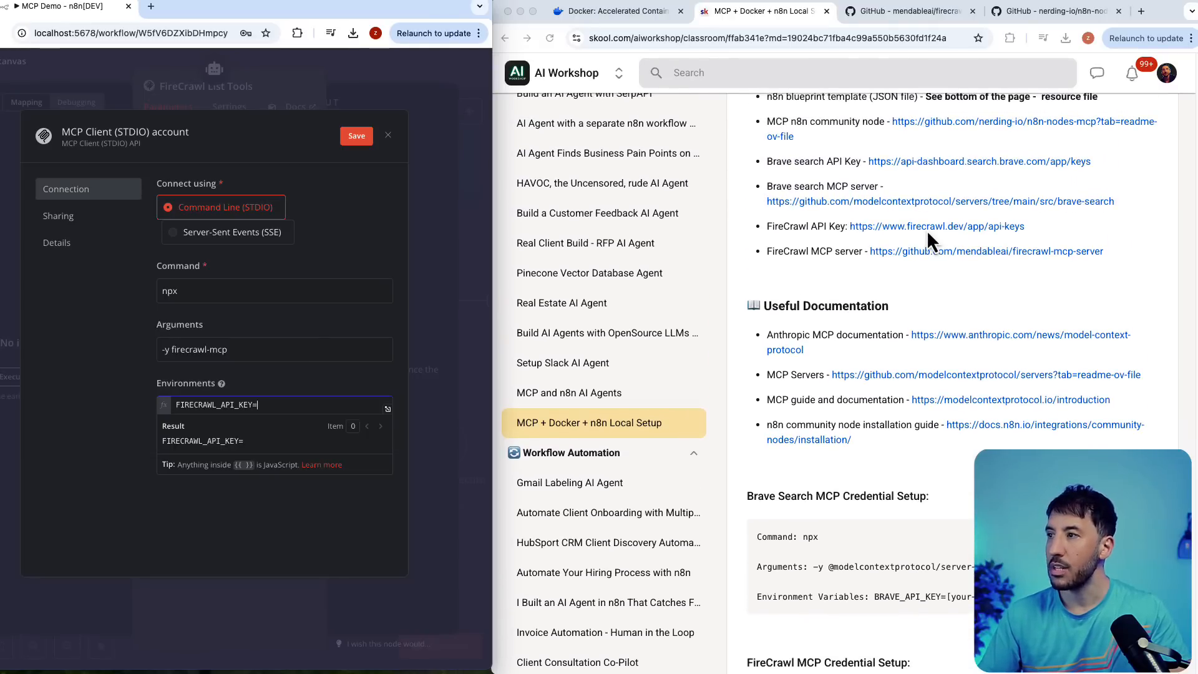
{"action": "left_click", "coordinate": [927, 230]}
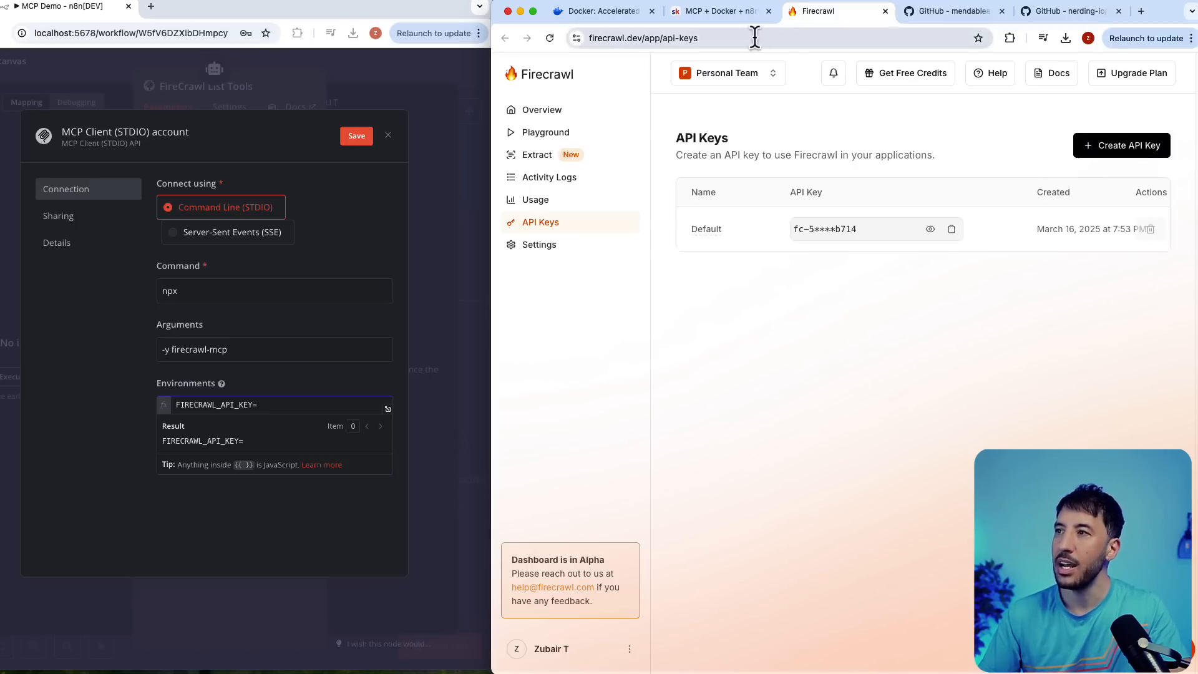
{"action": "left_click", "coordinate": [729, 17]}
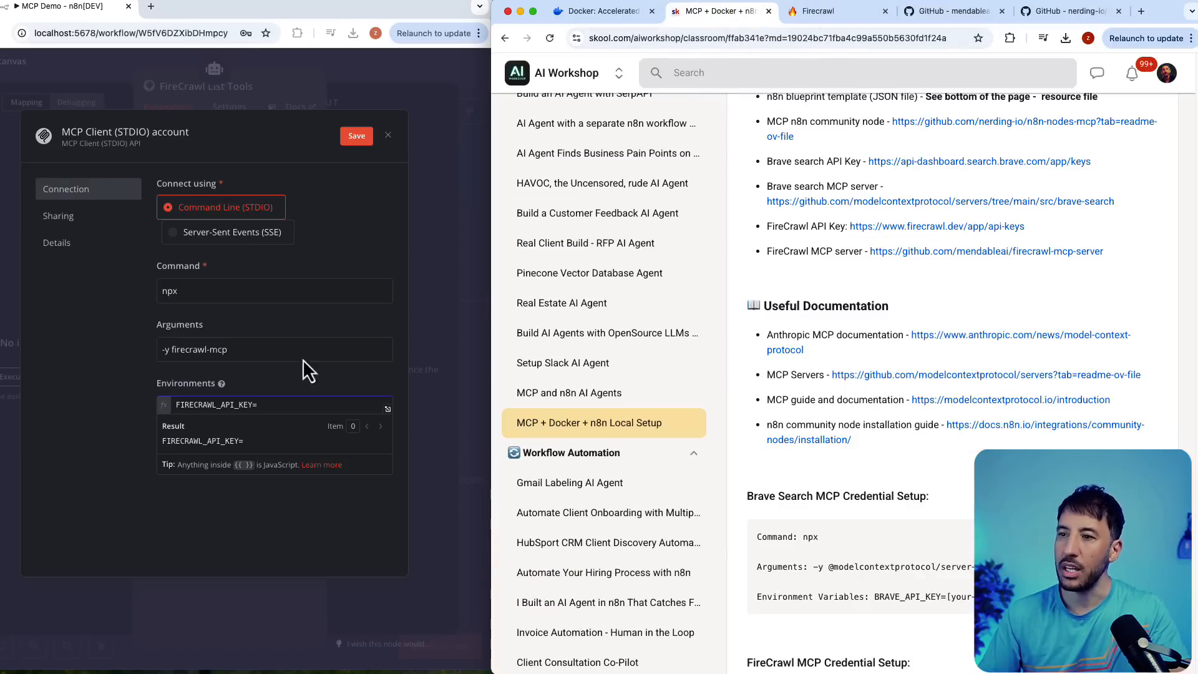
- Discard the unsaved FireCrawl credential and check which existing credentials FireCrawl List Tools can use
{"action": "left_click", "coordinate": [288, 402]}
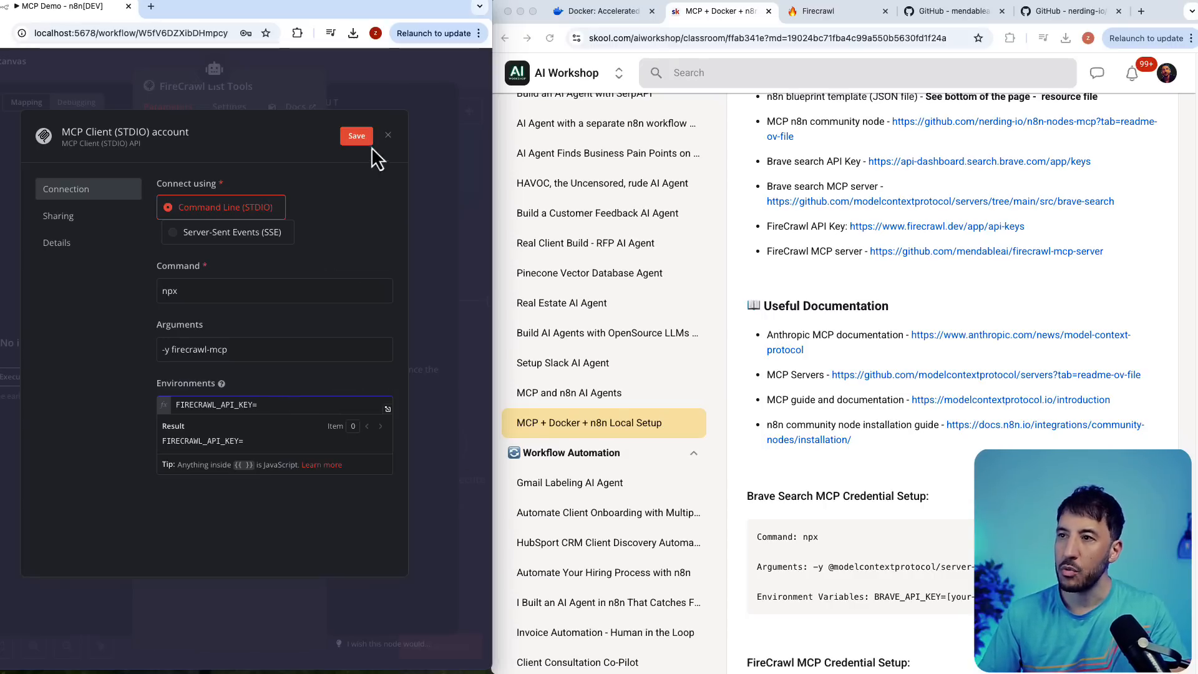
{"action": "left_click", "coordinate": [389, 134]}
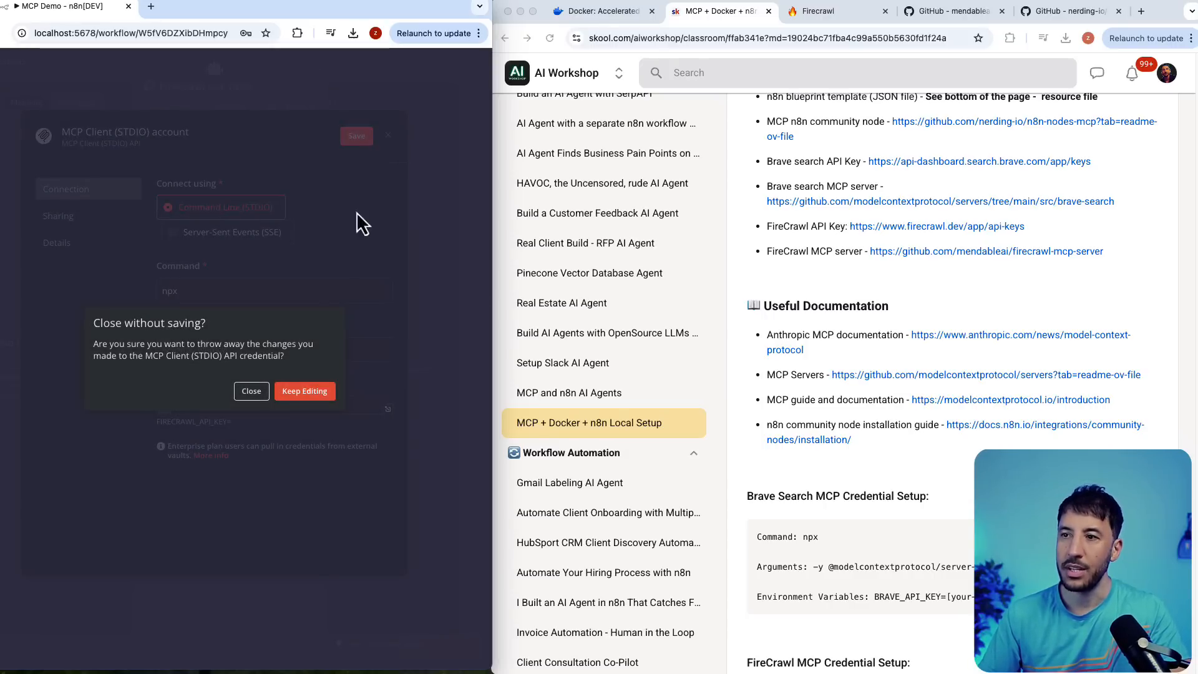
{"action": "left_click", "coordinate": [252, 391]}
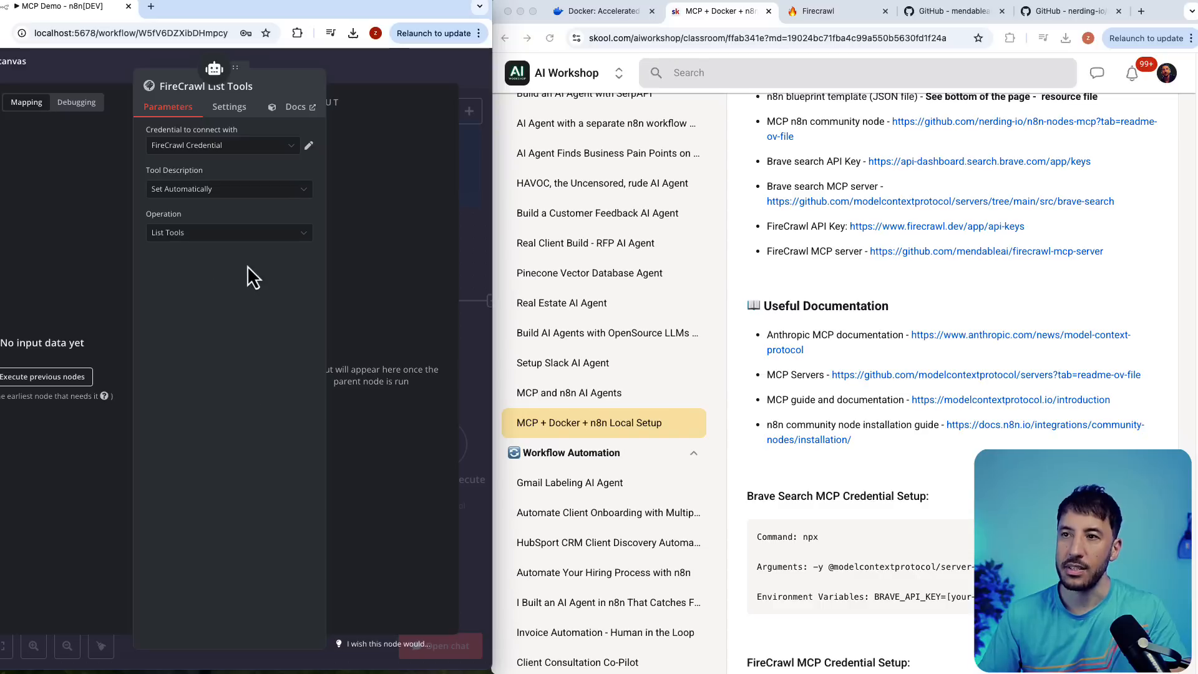
{"action": "left_click", "coordinate": [284, 149]}
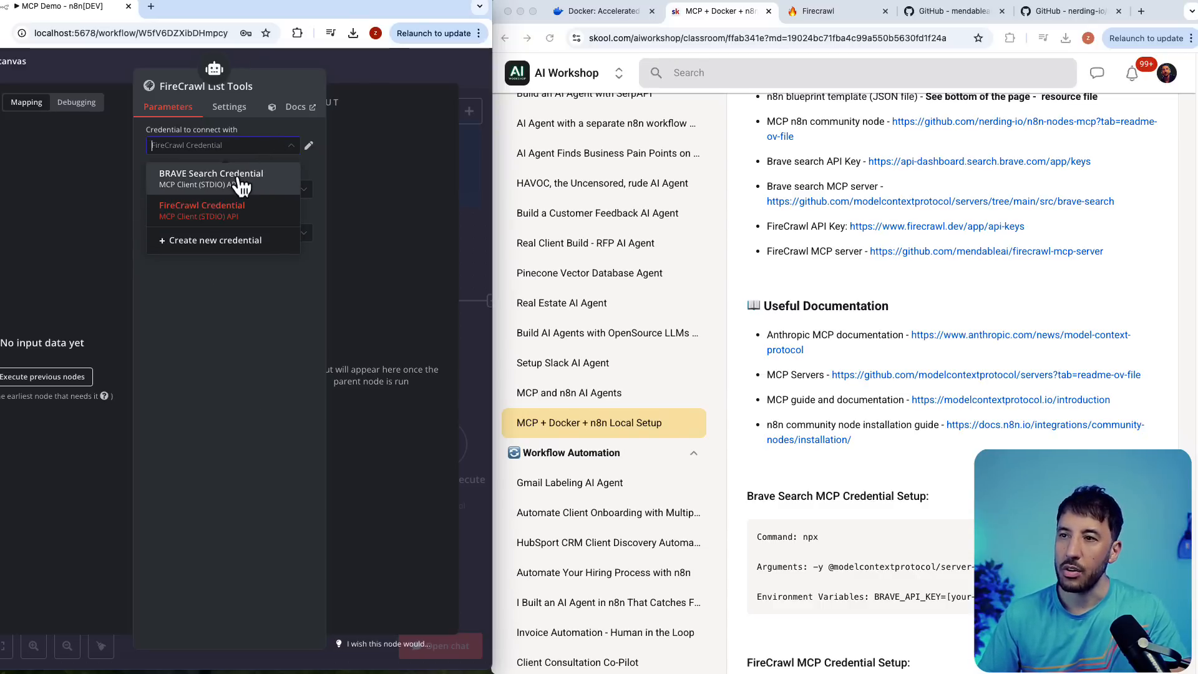
{"action": "left_click", "coordinate": [932, 293]}
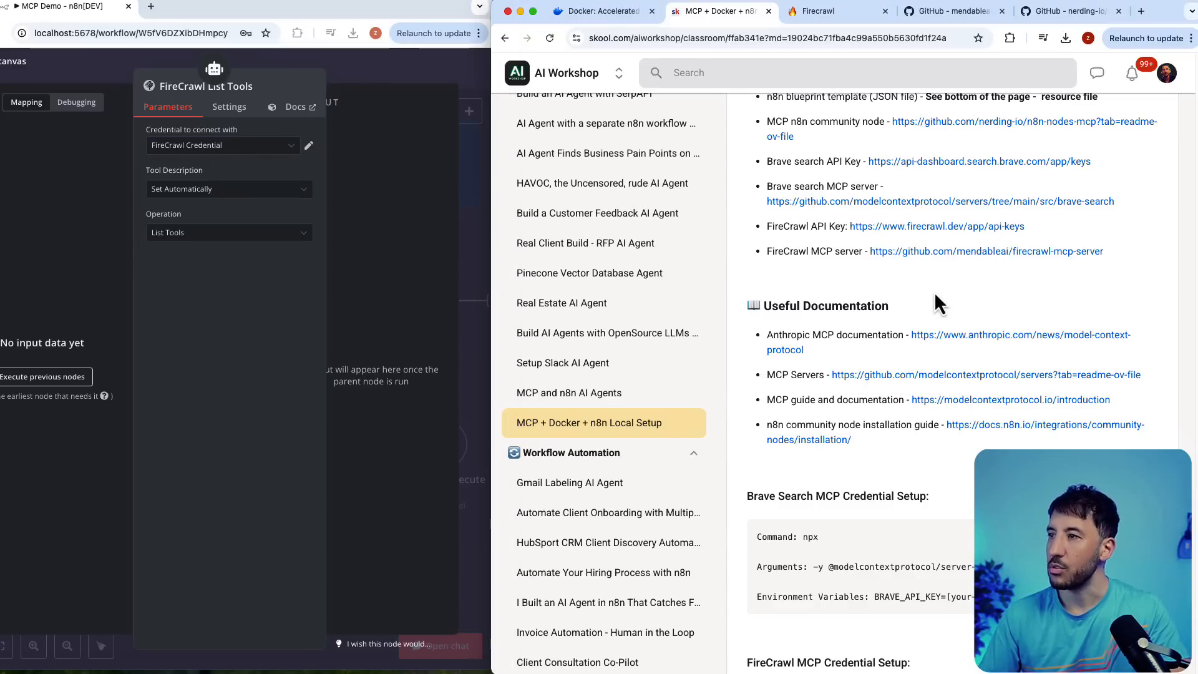
- Examine the NPX configuration in the Brave Search MCP server README linked in the course resources, and return to the course page
{"action": "scroll", "coordinate": [935, 289], "scroll_direction": "up", "scroll_amount": 2}
{"action": "scroll", "coordinate": [886, 274], "scroll_direction": "up", "scroll_amount": 3}
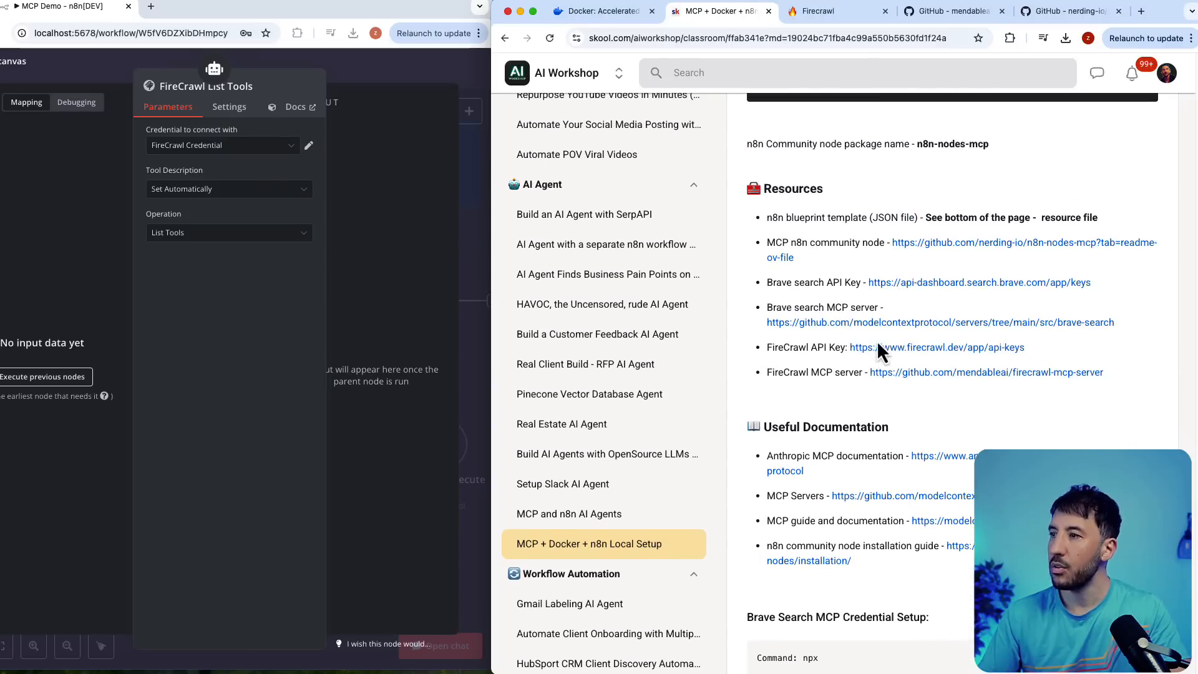
{"action": "left_click", "coordinate": [884, 324]}
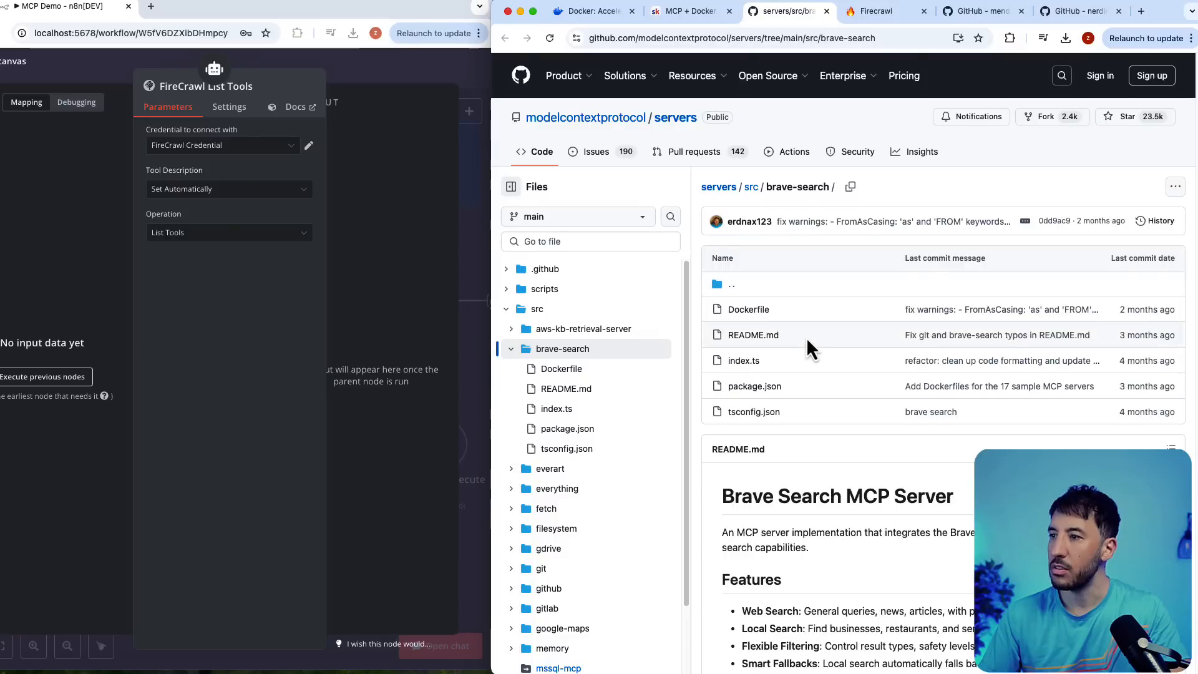
{"action": "scroll", "coordinate": [854, 487], "scroll_direction": "down", "scroll_amount": 20}
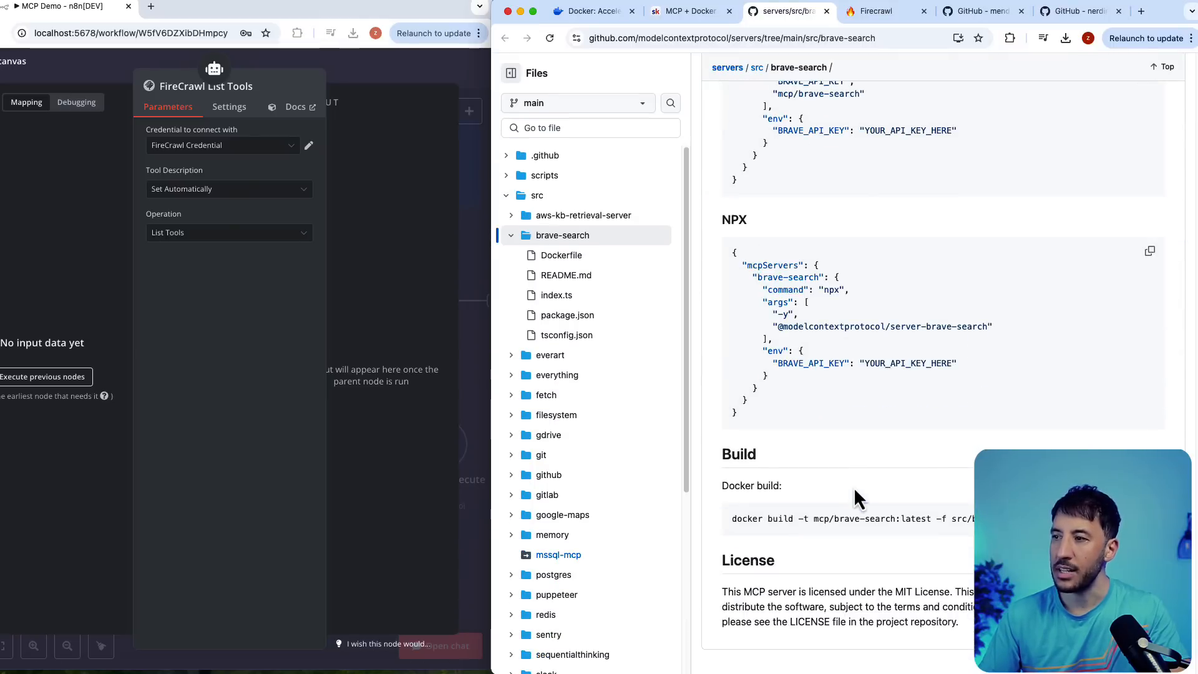
{"action": "left_click", "coordinate": [663, 12]}
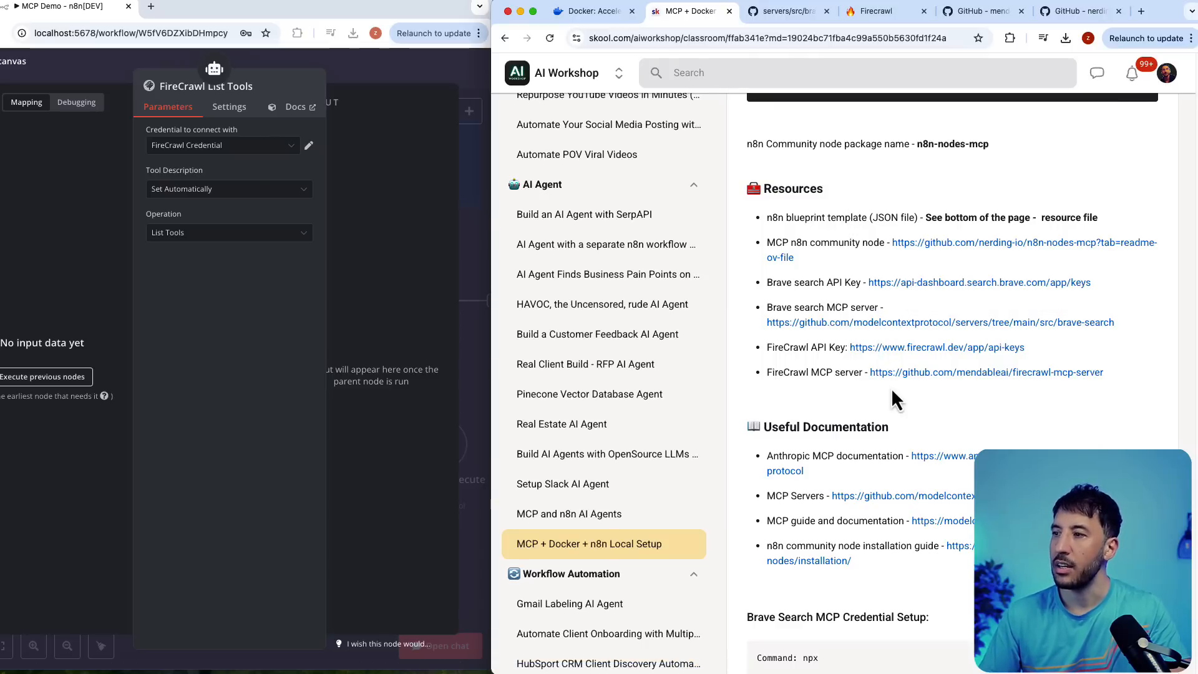
- Locate the Brave Search MCP Credential Setup section on the course page and start a new credential in FireCrawl List Tools
{"action": "scroll", "coordinate": [892, 393], "scroll_direction": "down", "scroll_amount": 10}
{"action": "scroll", "coordinate": [841, 327], "scroll_direction": "up", "scroll_amount": 5}
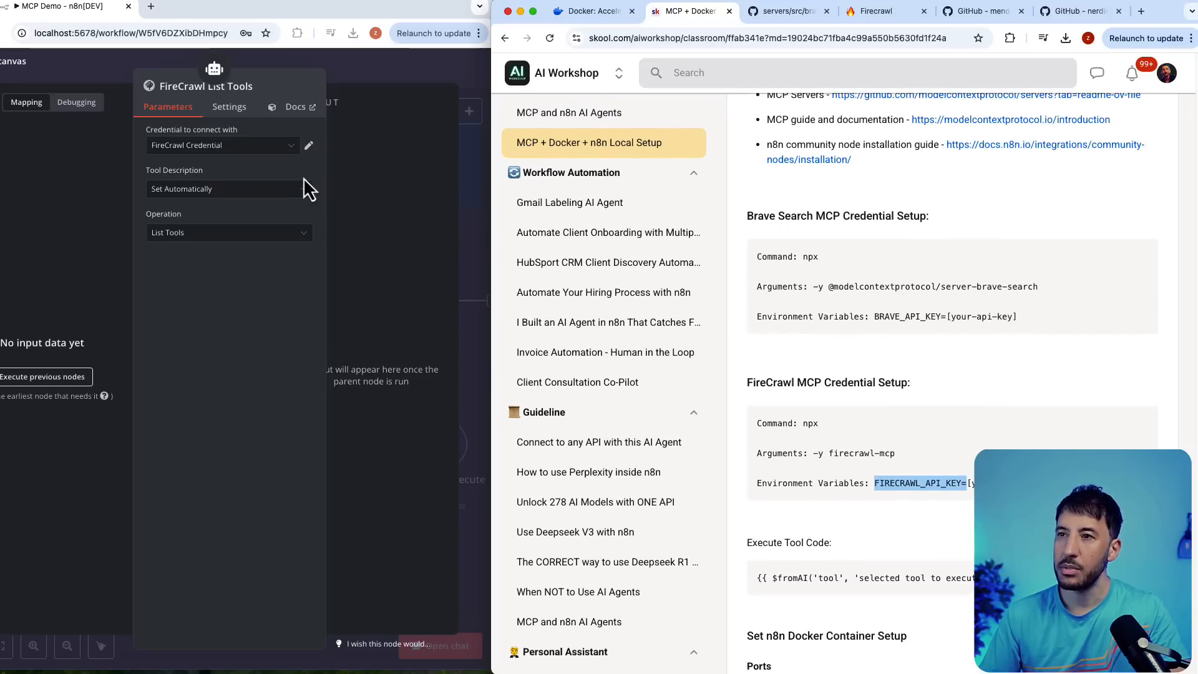
{"action": "left_click", "coordinate": [291, 147]}
{"action": "left_click", "coordinate": [211, 242]}
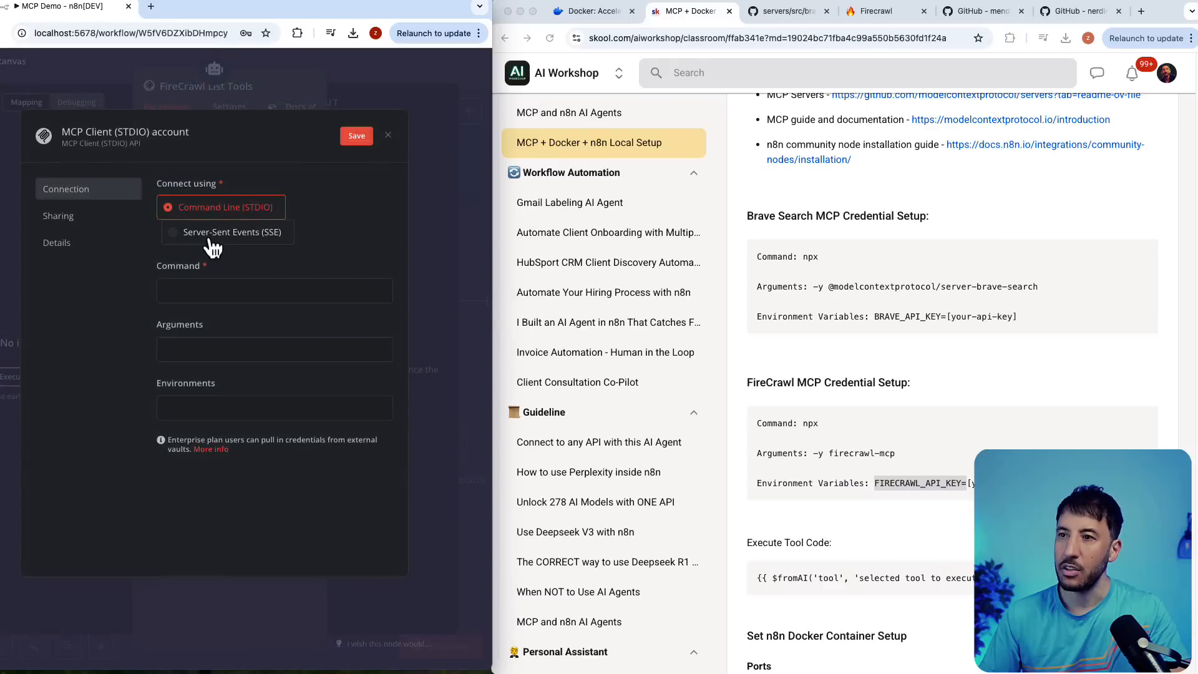
{"action": "double_click", "coordinate": [811, 258]}
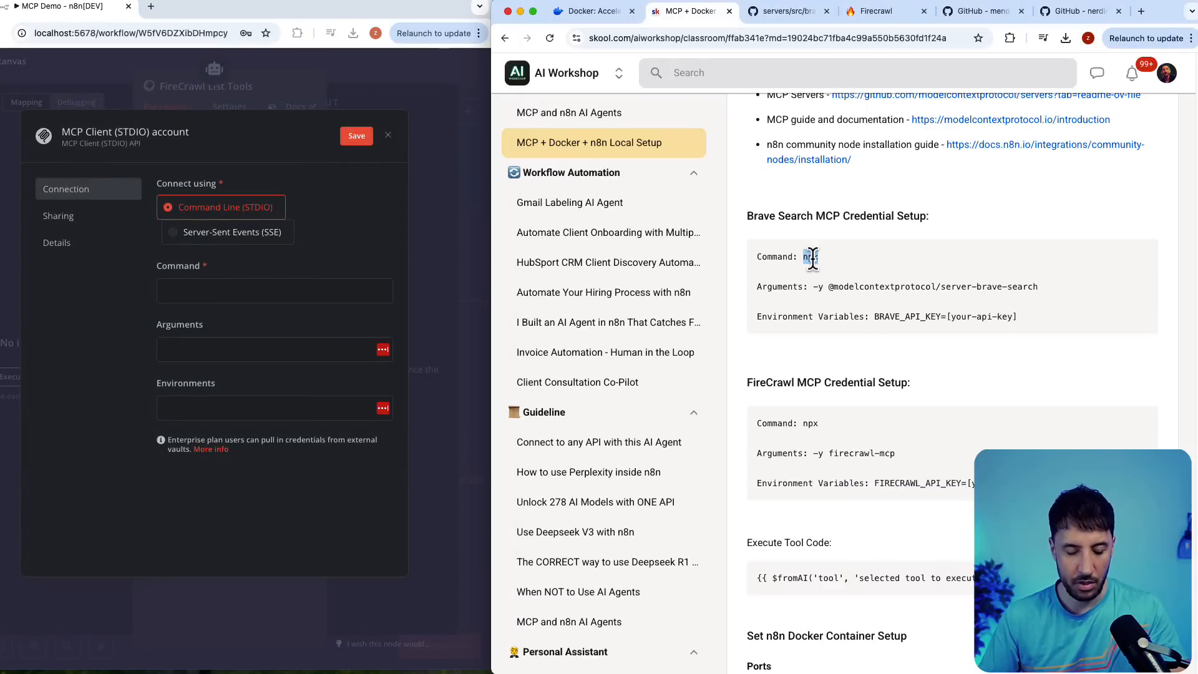
{"action": "left_click", "coordinate": [240, 284]}
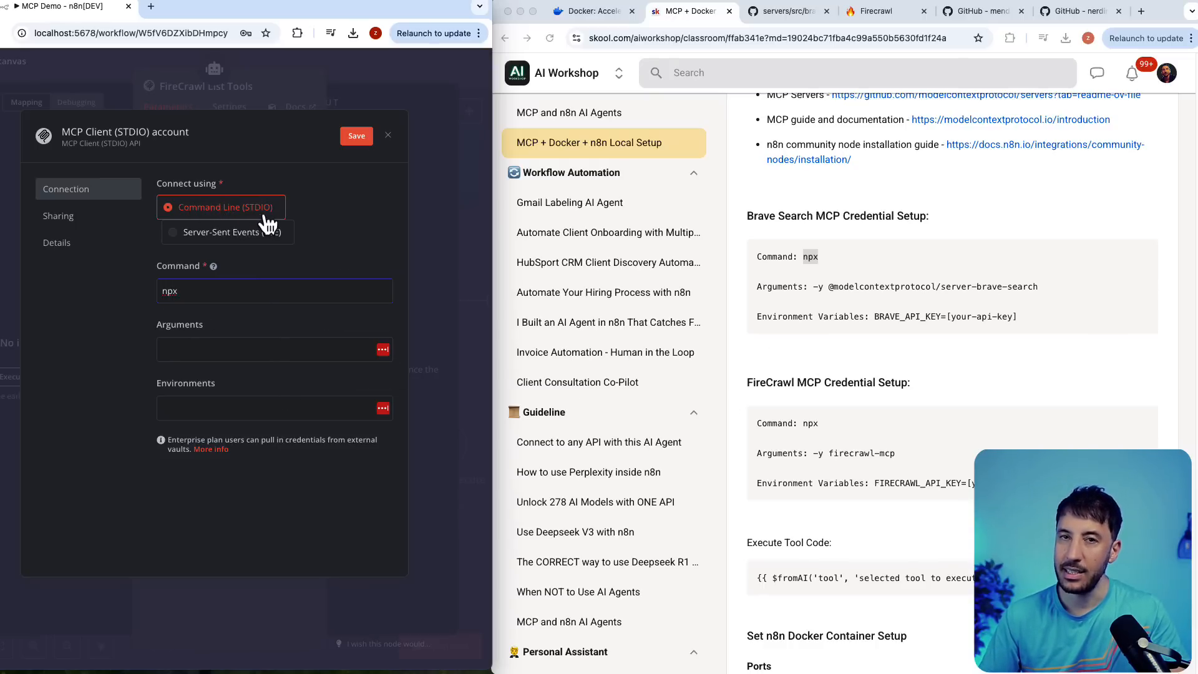
{"action": "left_click_drag", "start_coordinate": [1053, 287], "coordinate": [817, 290]}
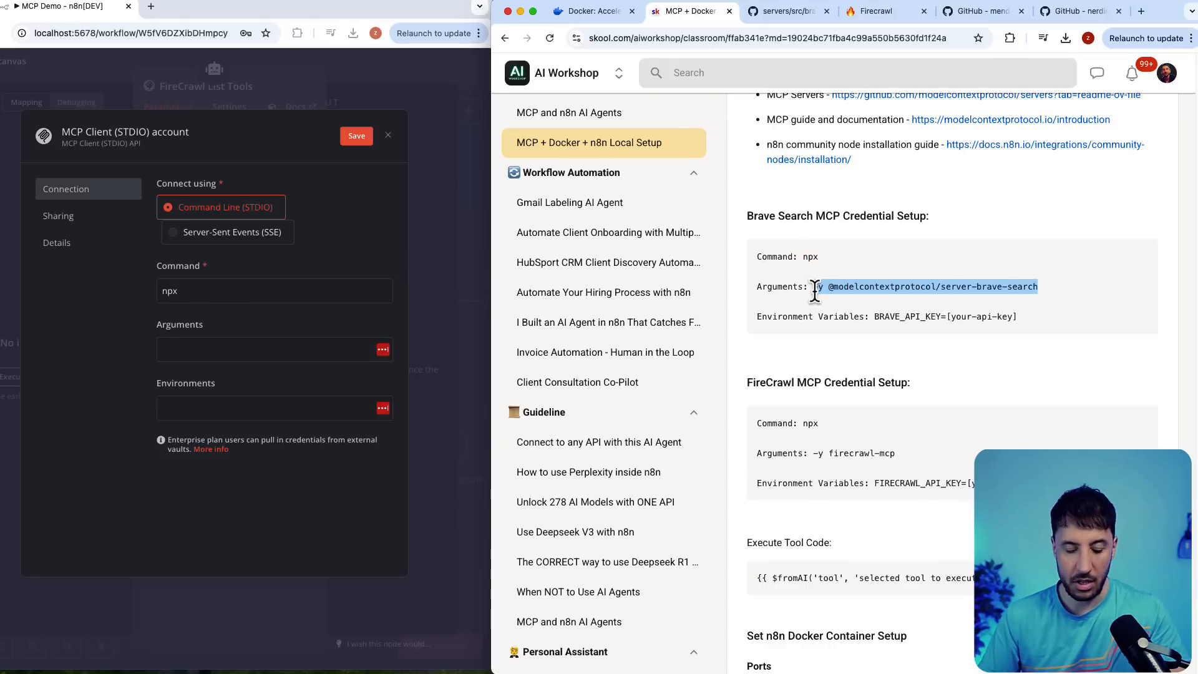
{"action": "key", "text": "super+c"}
{"action": "left_click", "coordinate": [193, 344]}
{"action": "key", "text": "super+v"}
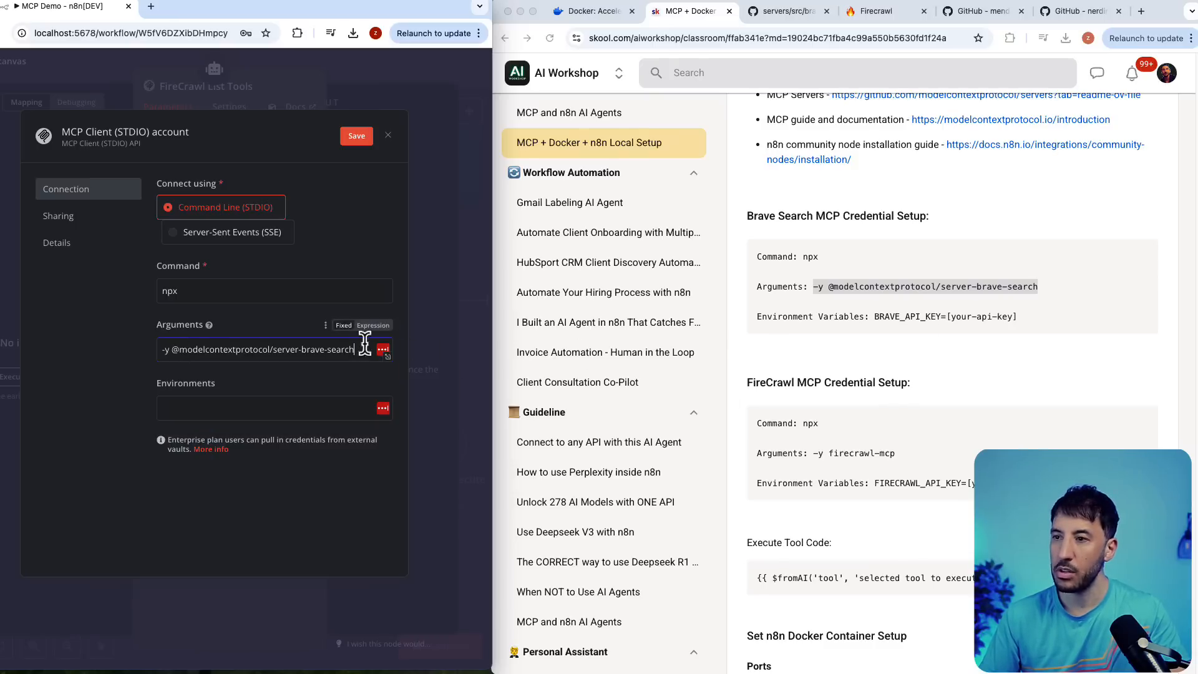
- Enter BRAVE_API_KEY= from the course page as an expression in the credential's Environments field
{"action": "left_click", "coordinate": [882, 342]}
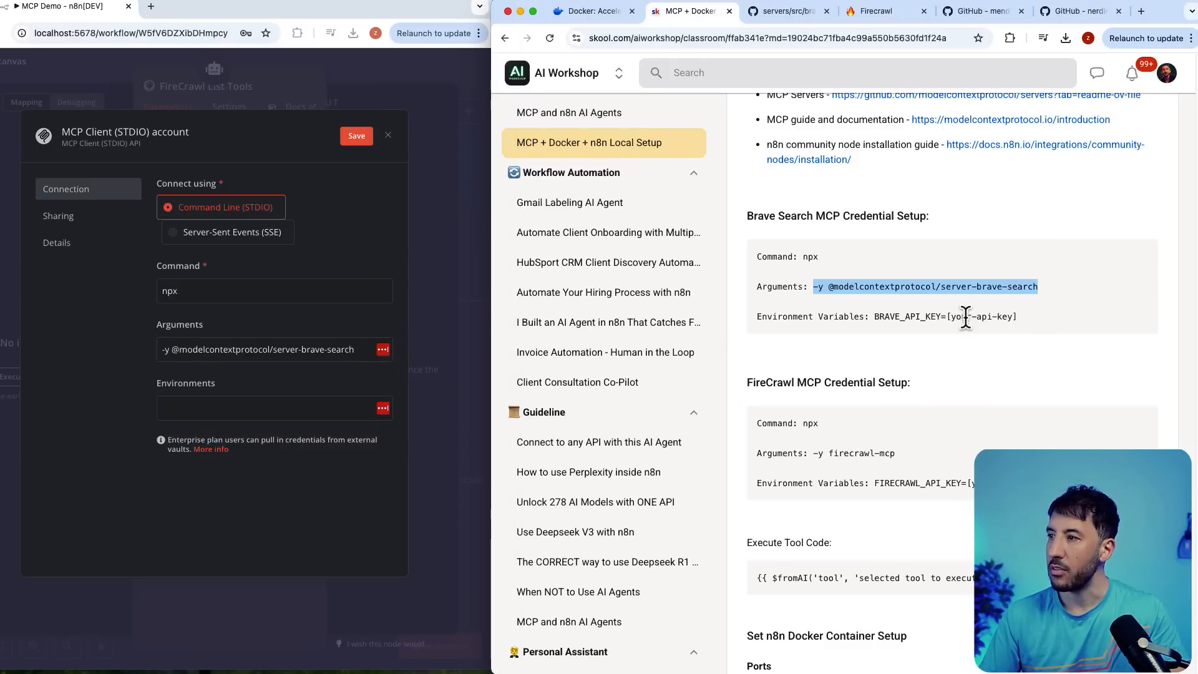
{"action": "left_click_drag", "start_coordinate": [947, 316], "coordinate": [872, 316]}
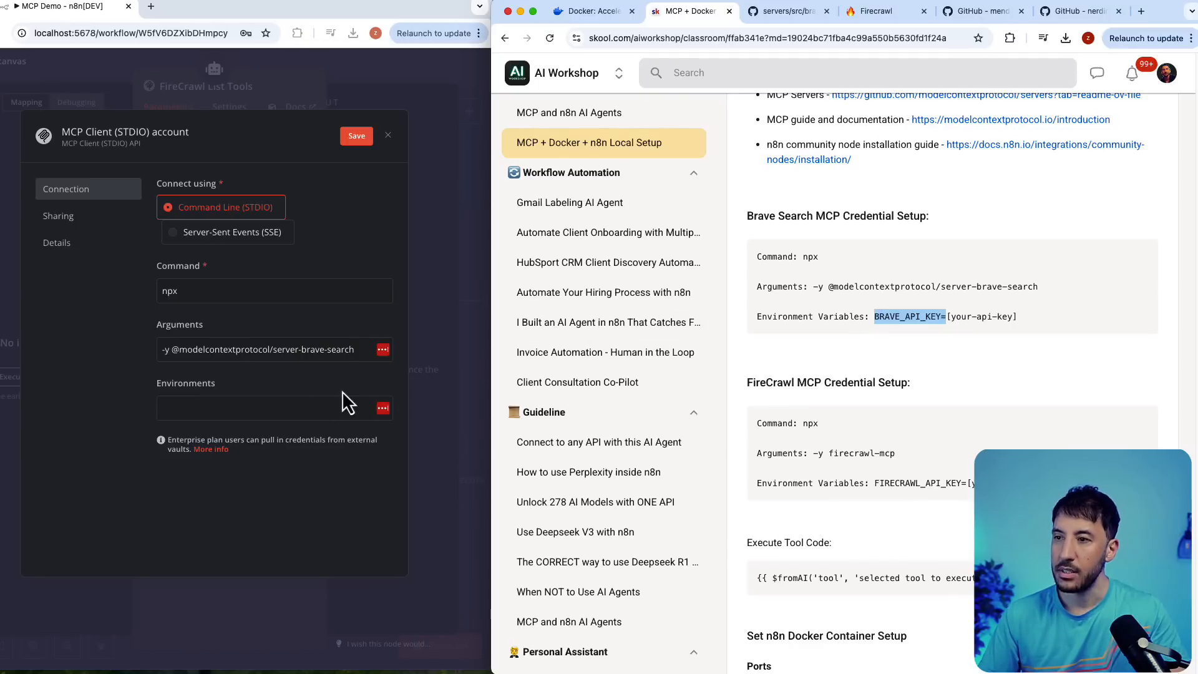
{"action": "left_click", "coordinate": [379, 402]}
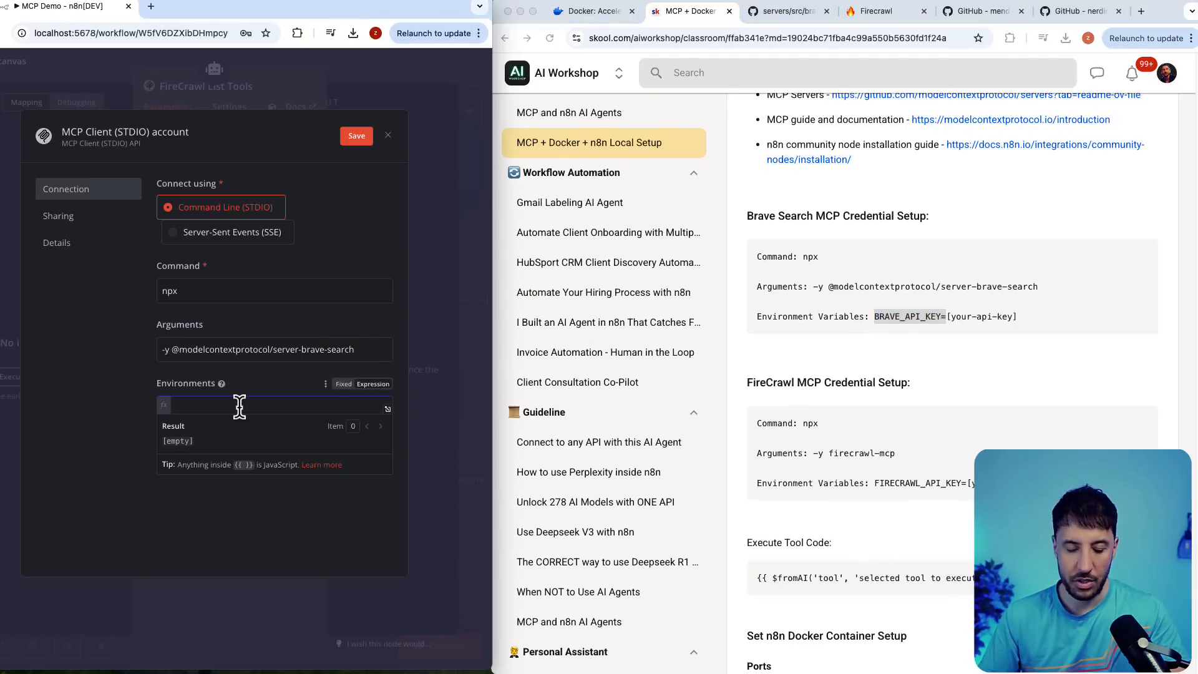
{"action": "key", "text": "super+v"}
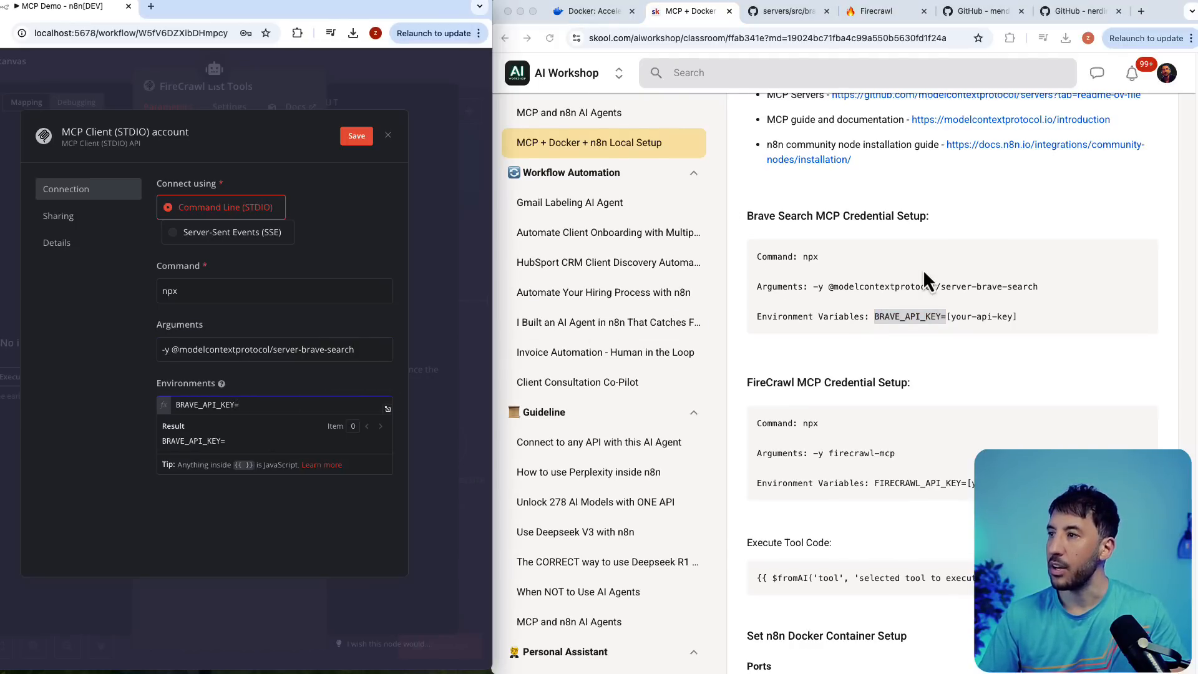
- Open the Brave Search API keys page from the Resources list on the course page
{"action": "scroll", "coordinate": [923, 268], "scroll_direction": "up", "scroll_amount": 7}
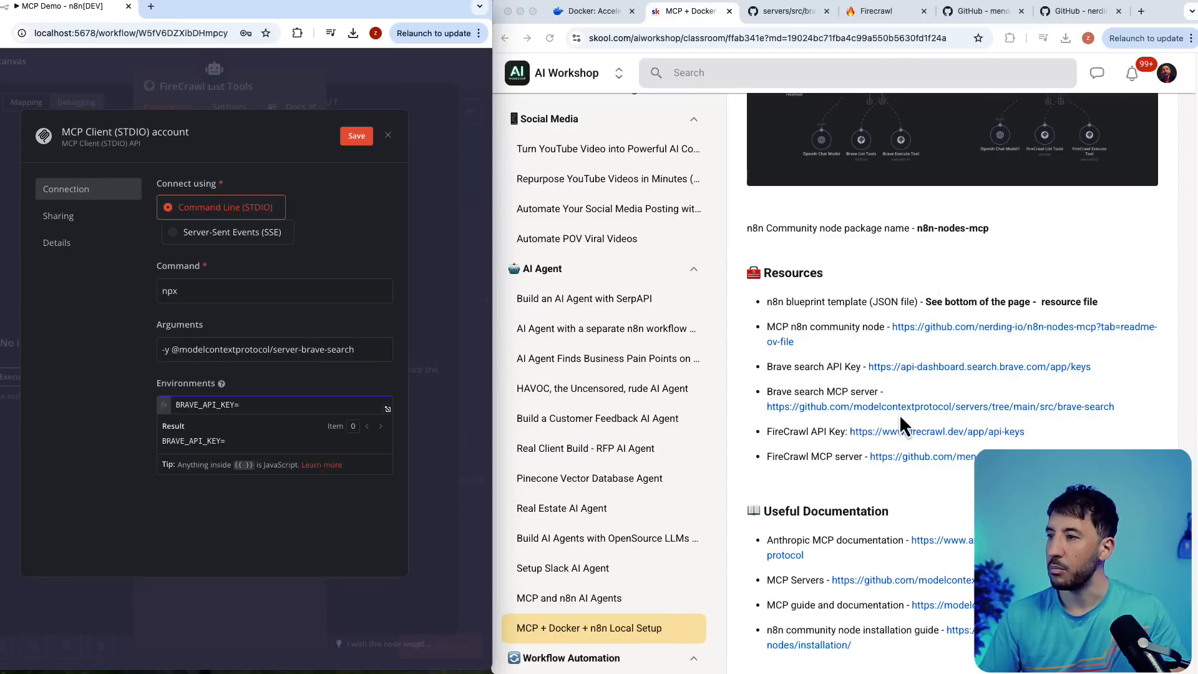
{"action": "left_click", "coordinate": [886, 386]}
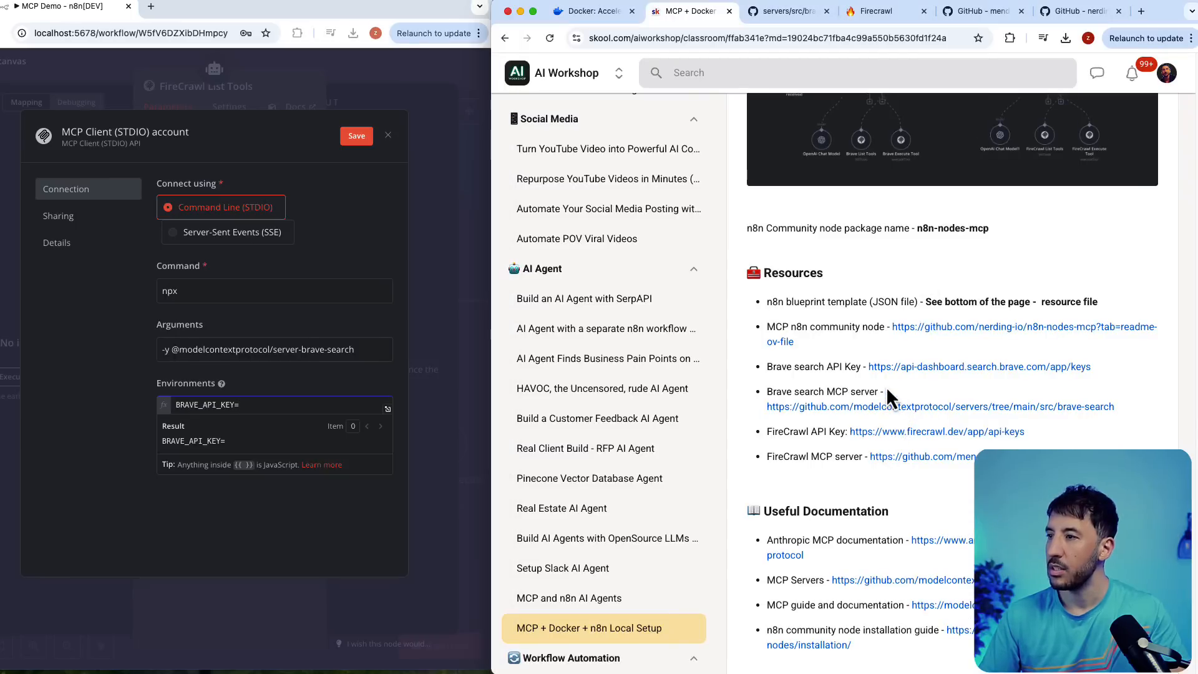
{"action": "left_click", "coordinate": [933, 373]}
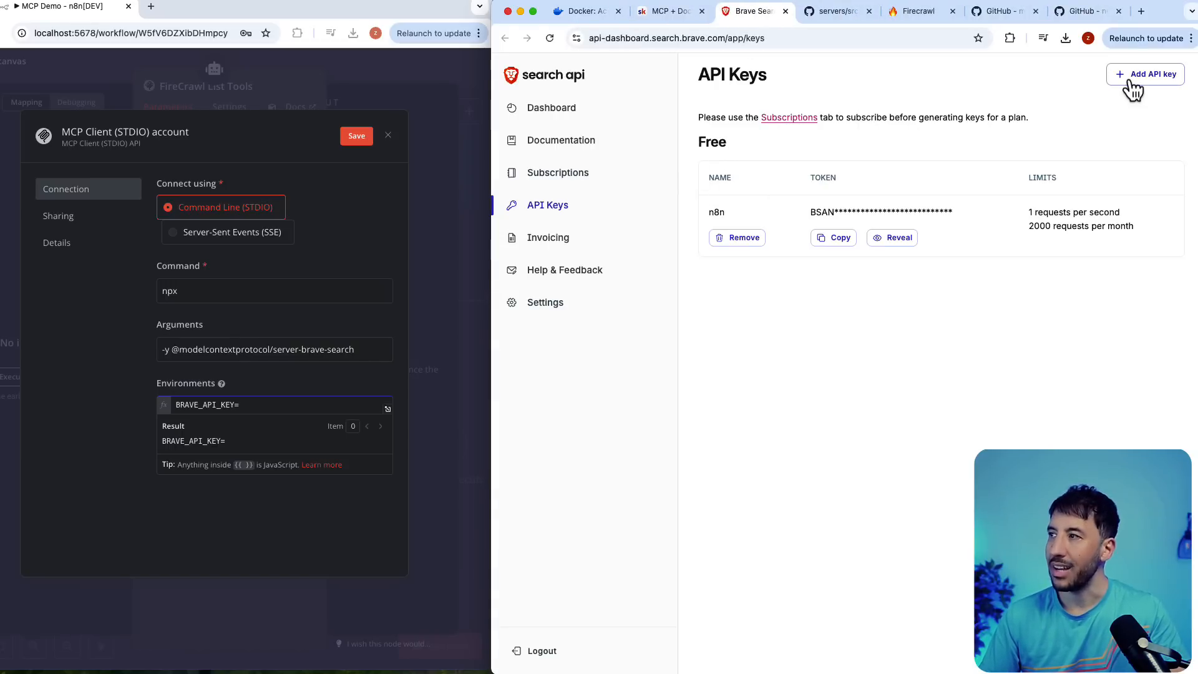
- Close the new MCP Client (STDIO) credential and discard its unsaved Brave Search values
{"action": "left_click", "coordinate": [286, 403]}
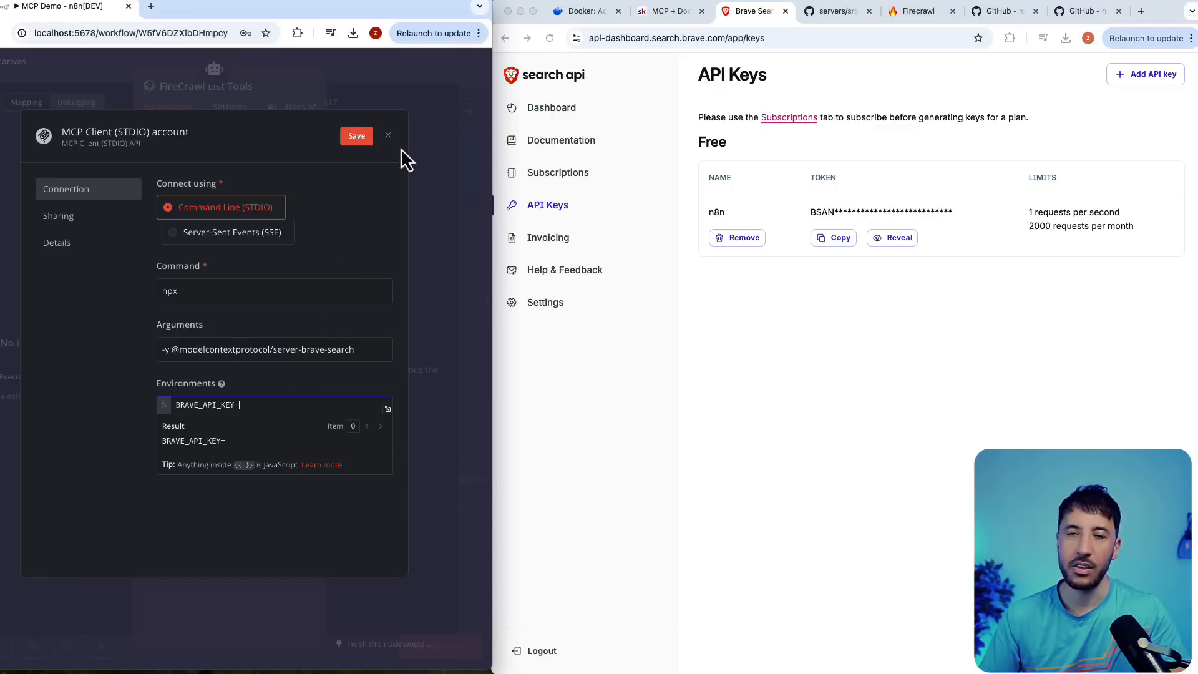
{"action": "left_click", "coordinate": [389, 136]}
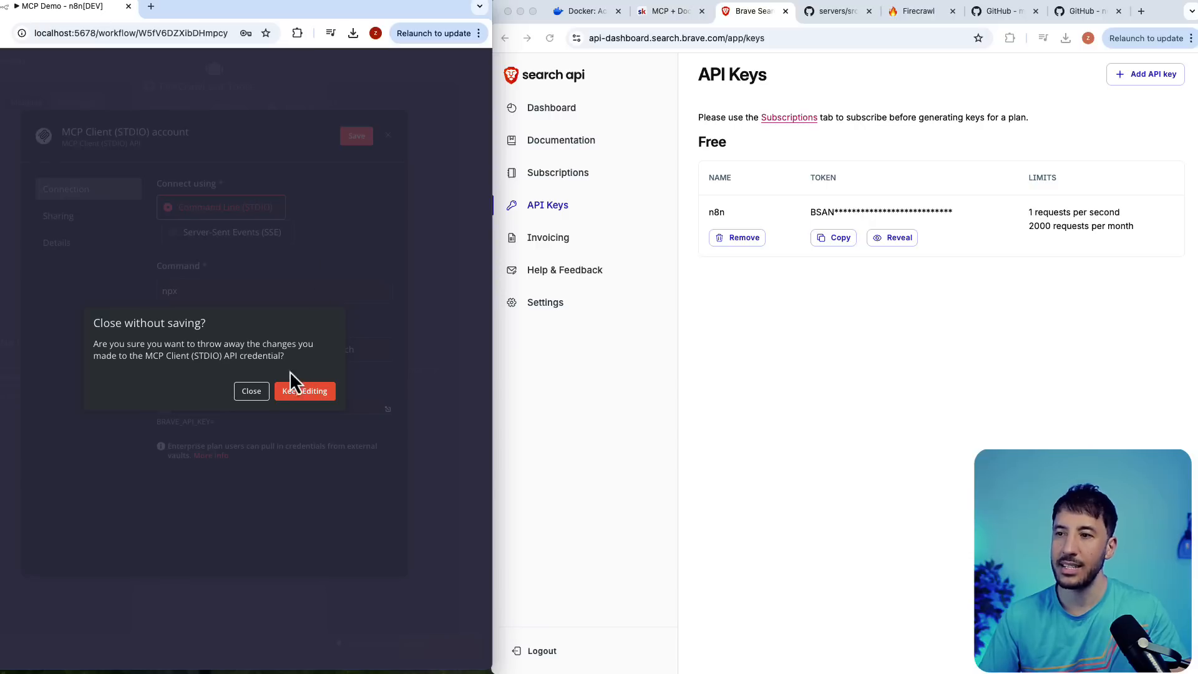
{"action": "left_click", "coordinate": [251, 391]}
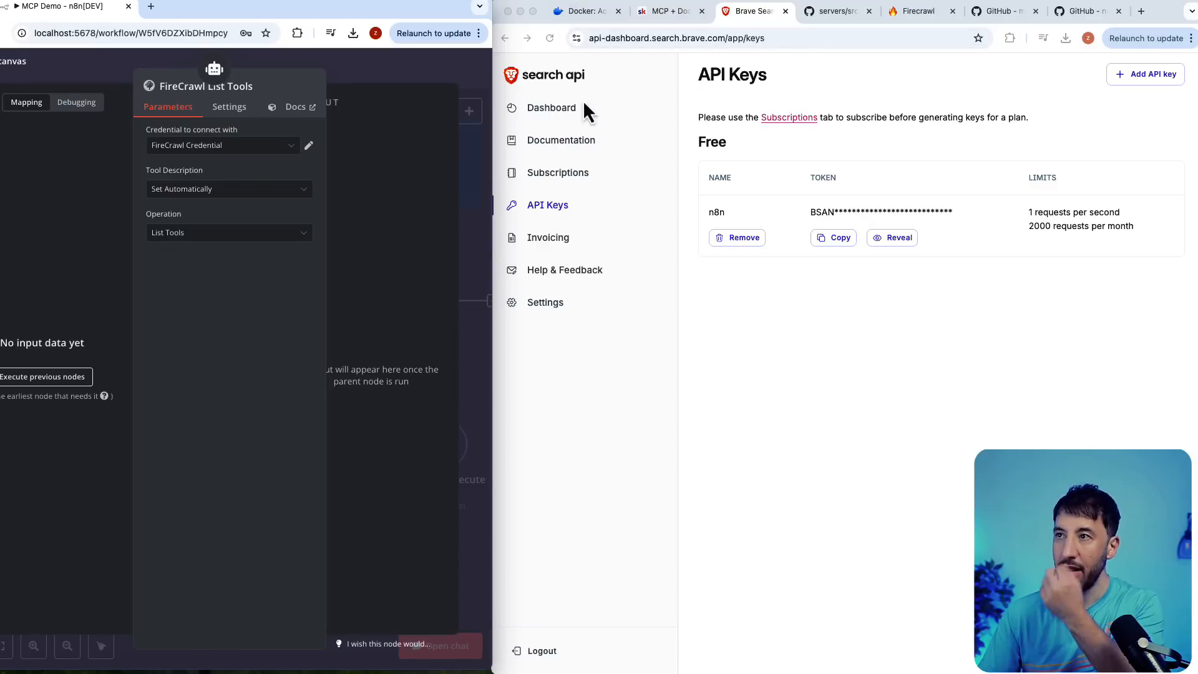
- Bring back the course page, widen the n8n window over it and close FireCrawl List Tools to show the canvas
{"action": "left_click", "coordinate": [649, 11]}
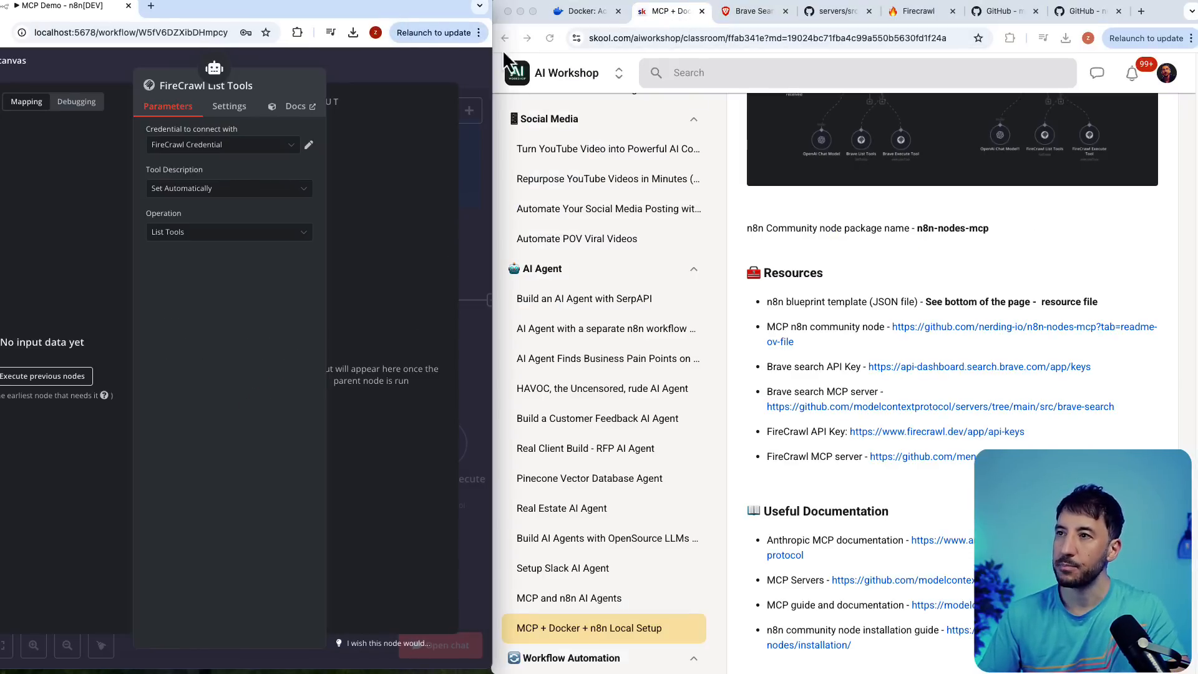
{"action": "left_click_drag", "start_coordinate": [492, 43], "coordinate": [747, 73]}
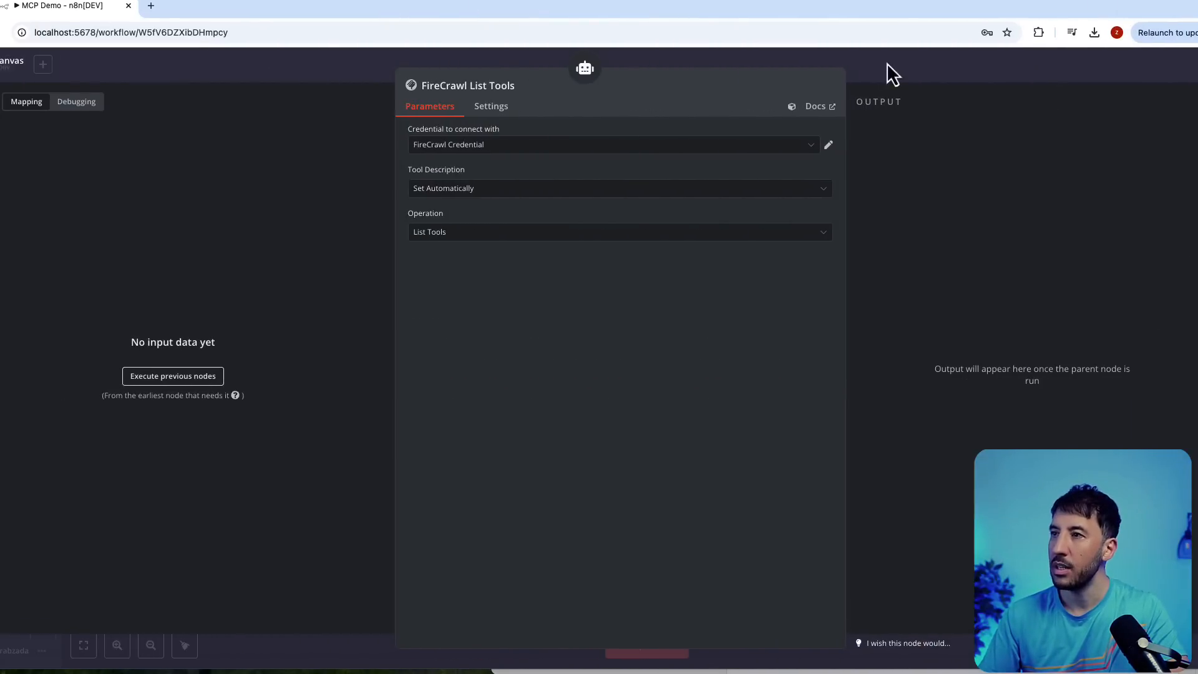
{"action": "left_click", "coordinate": [921, 75]}
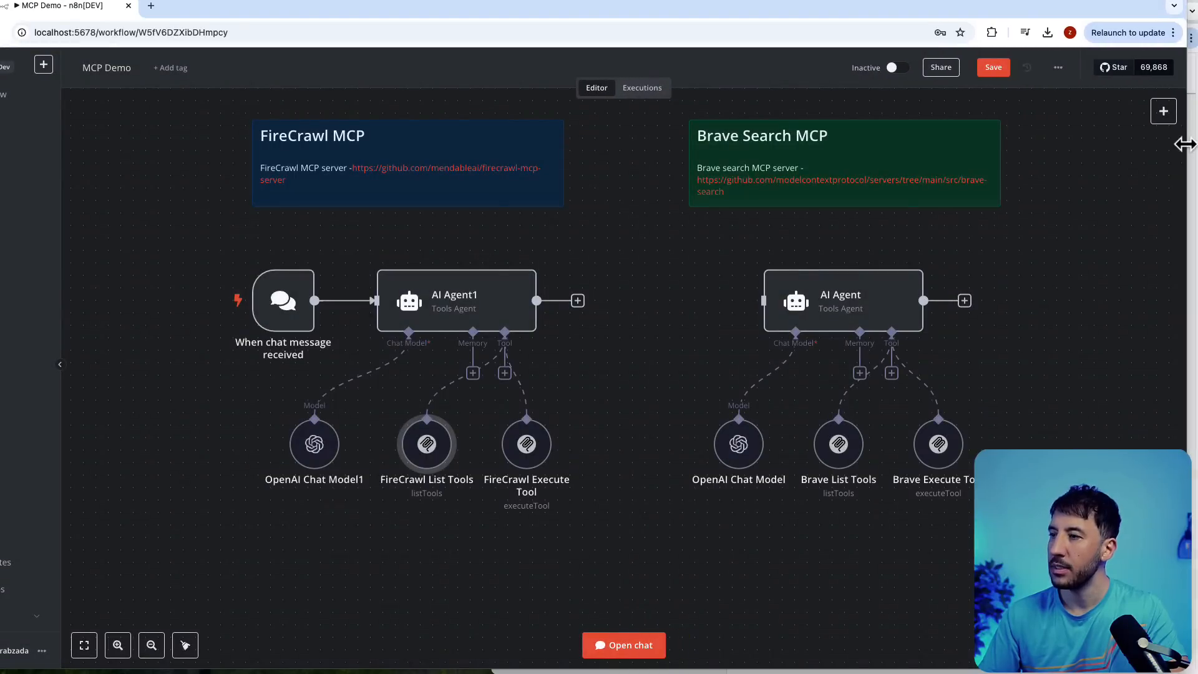
- Remove the FireCrawl List Tools node from AI Agent1, keeping FireCrawl Execute Tool connected
{"action": "scroll", "coordinate": [516, 460], "scroll_direction": "down", "scroll_amount": 3}
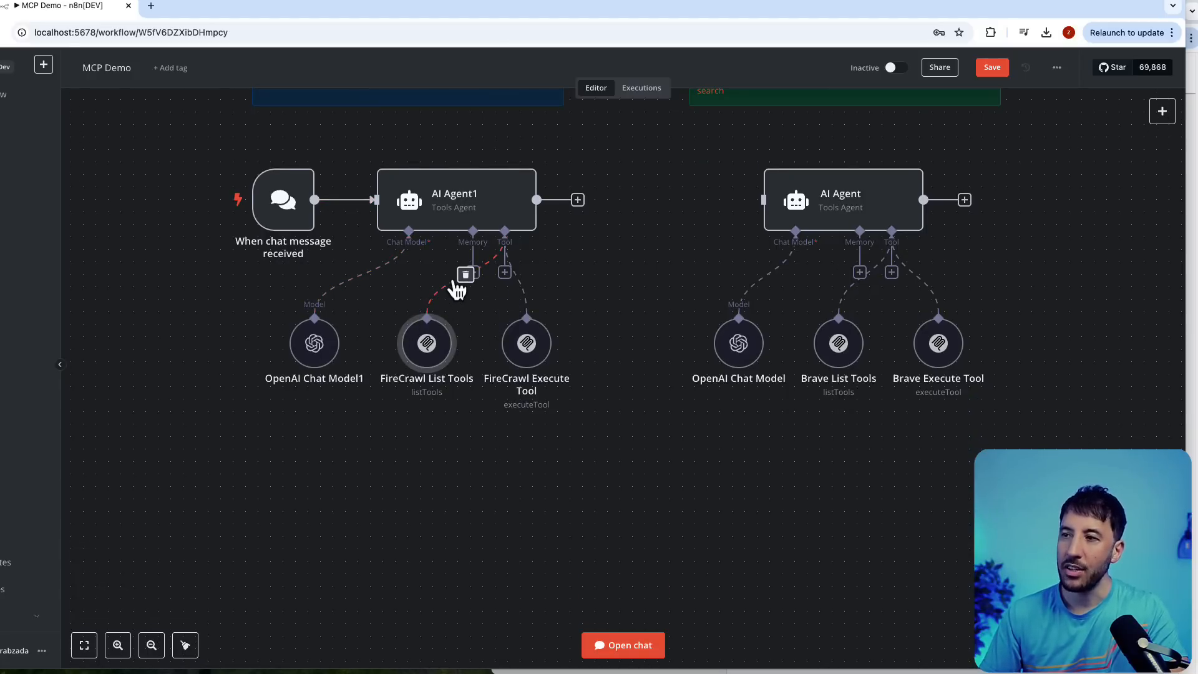
{"action": "left_click", "coordinate": [466, 276]}
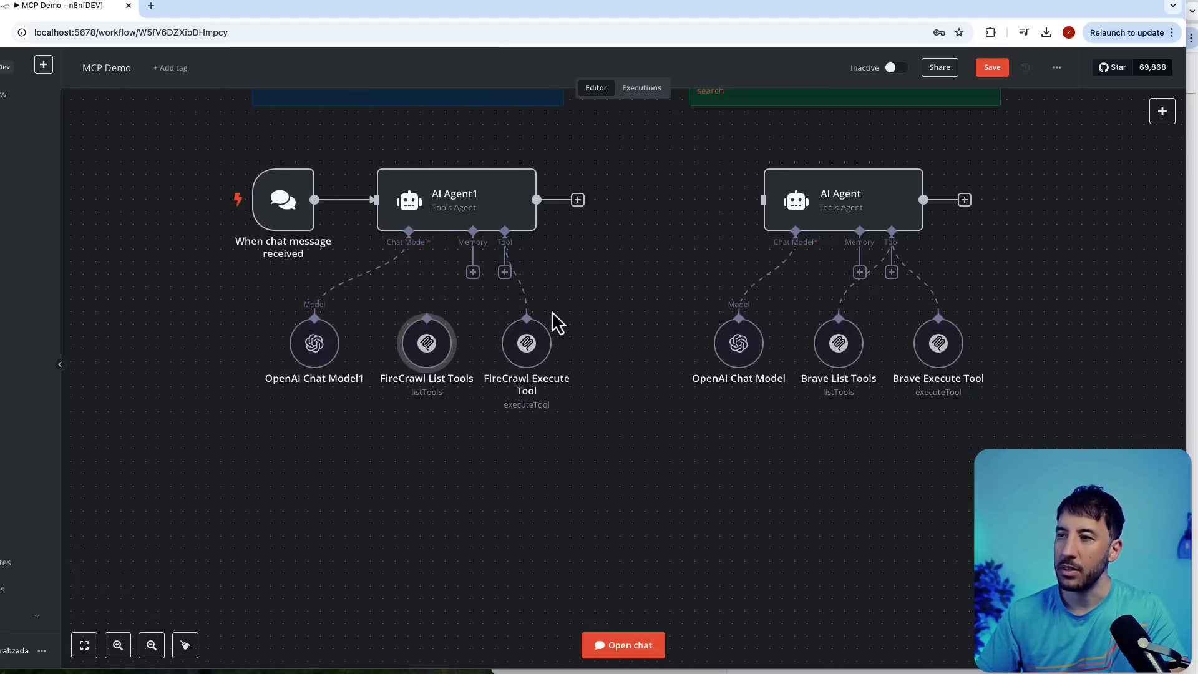
{"action": "left_click", "coordinate": [531, 307]}
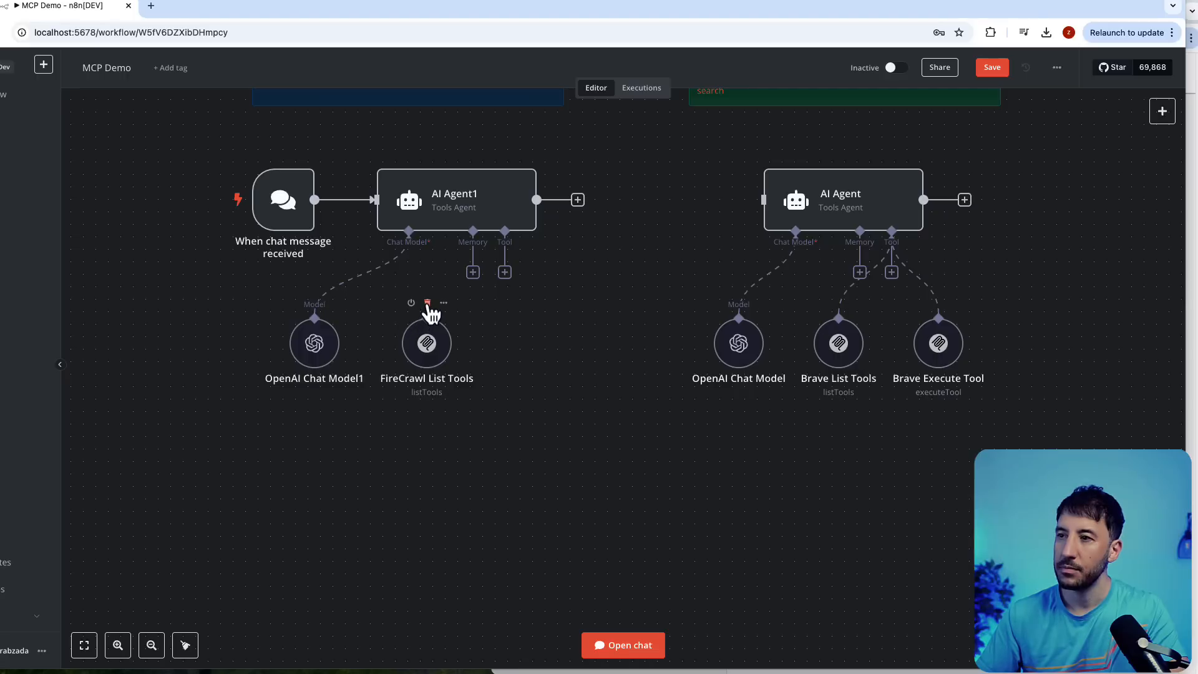
{"action": "key", "text": "ctrl+z"}
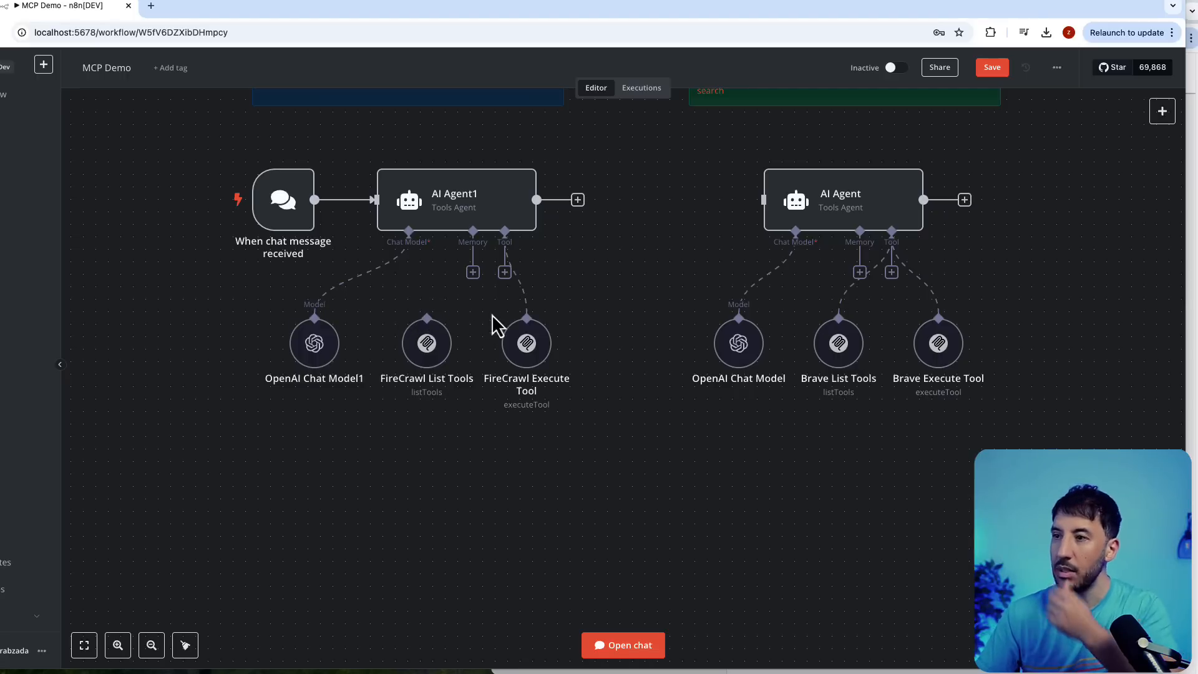
{"action": "left_click", "coordinate": [427, 303]}
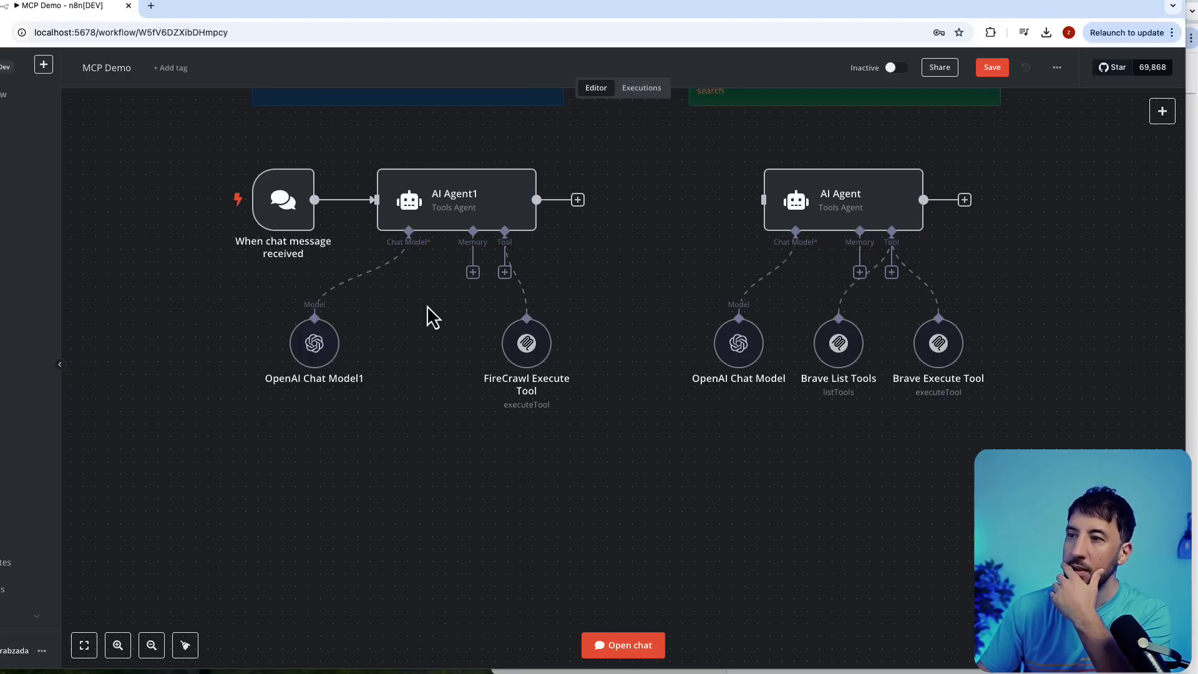
- Add an MCP Client tool with the List Tools operation to AI Agent1 and place it between OpenAI Chat Model1 and FireCrawl Execute Tool
{"action": "left_click", "coordinate": [503, 275]}
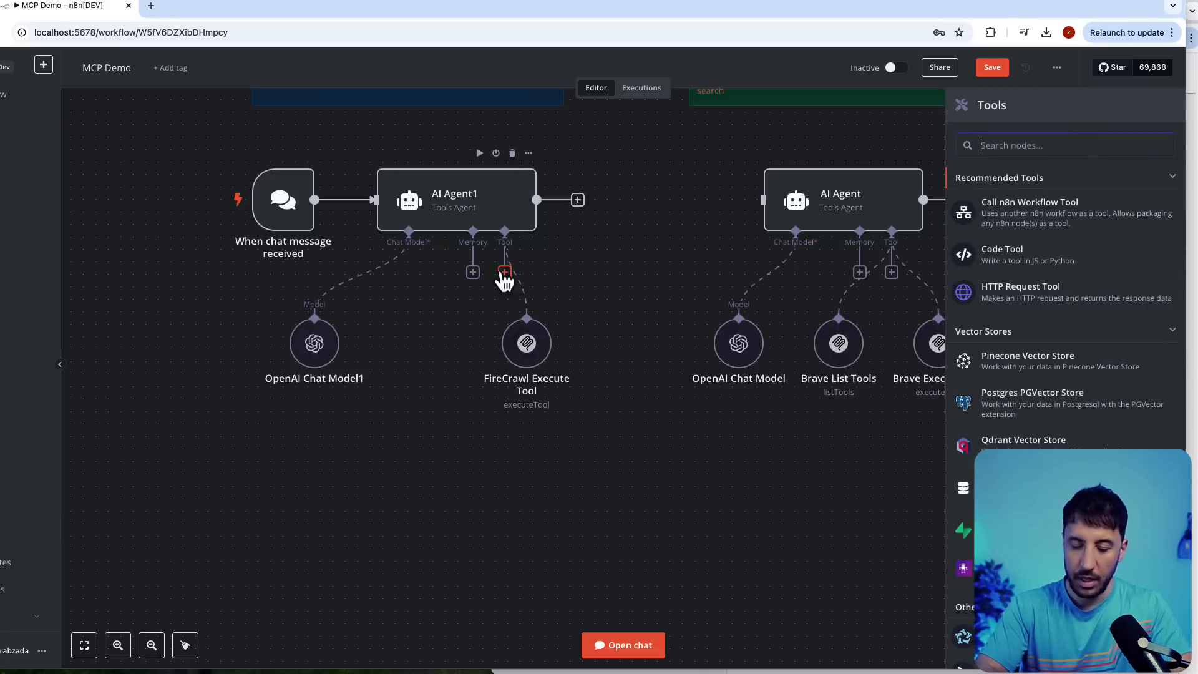
{"action": "type", "text": "mcp"}
{"action": "left_click", "coordinate": [1004, 187]}
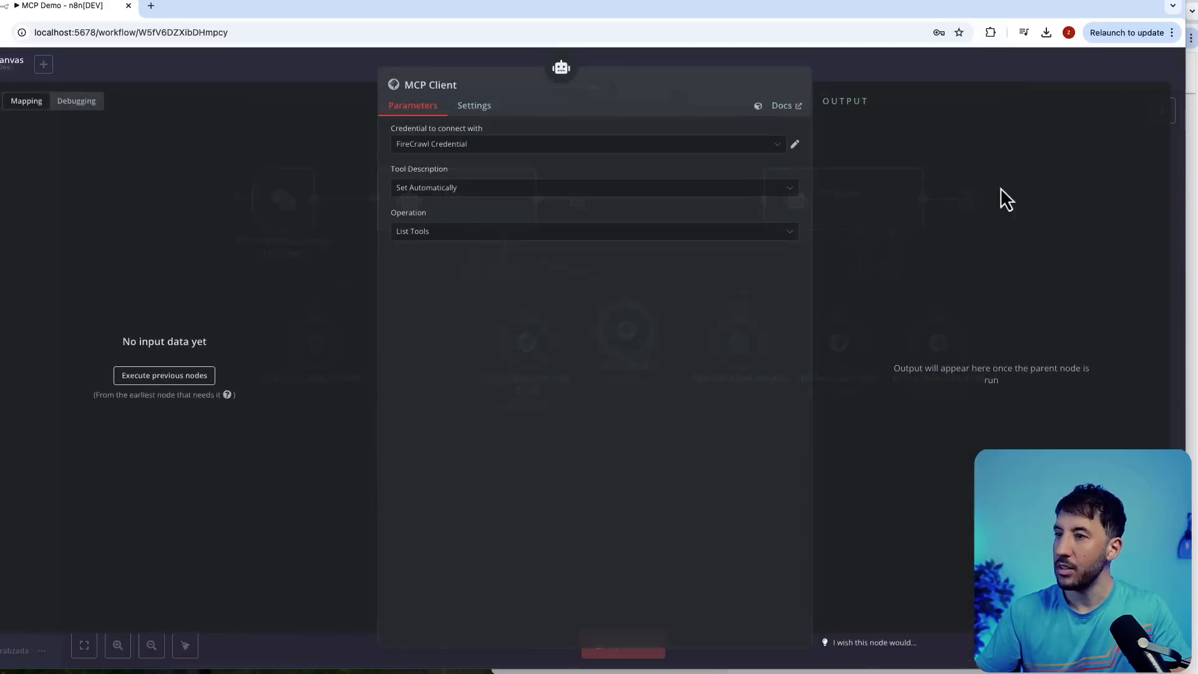
{"action": "left_click", "coordinate": [449, 232]}
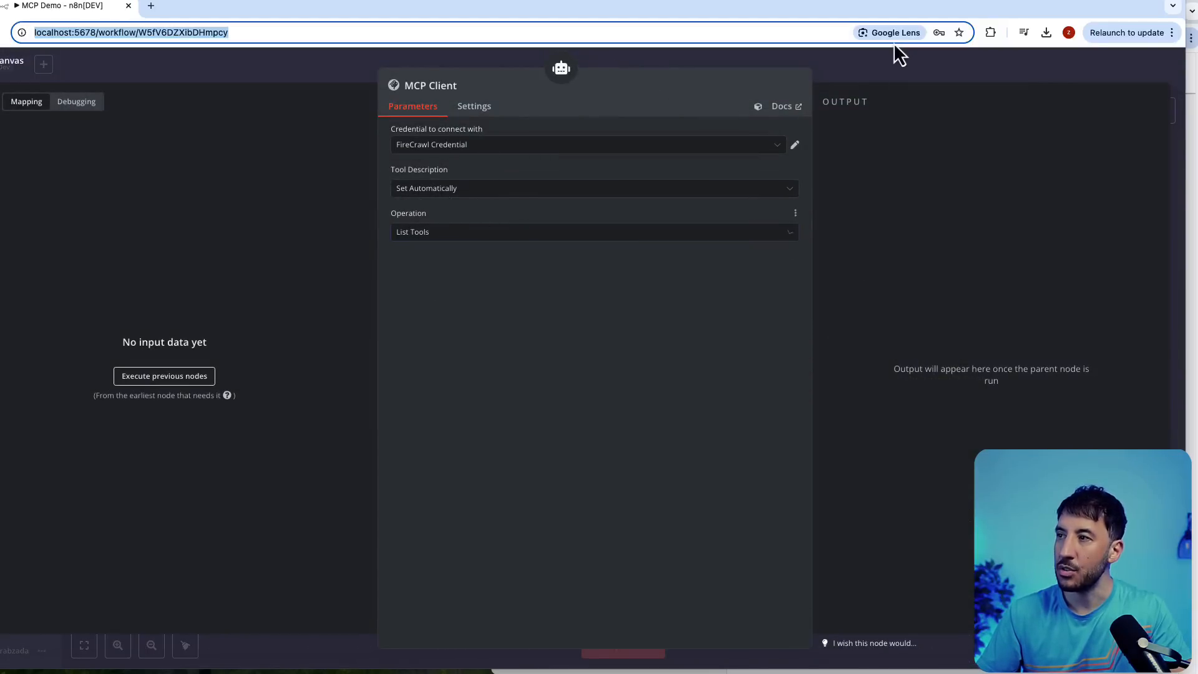
{"action": "left_click", "coordinate": [867, 59]}
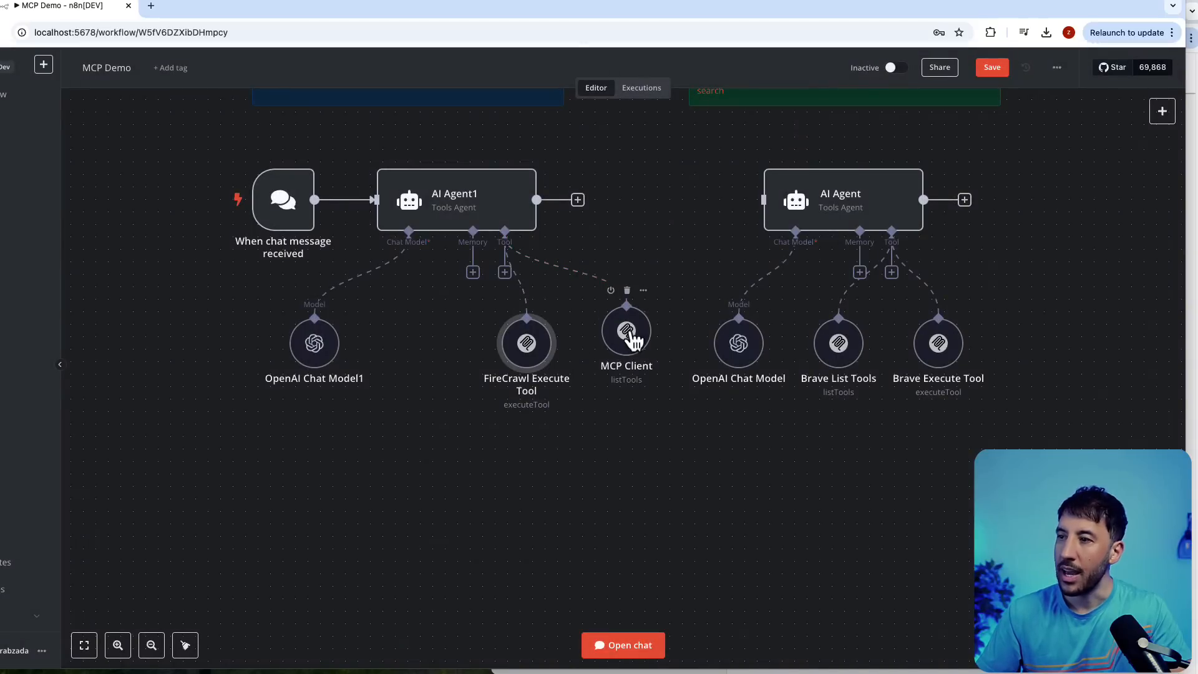
{"action": "left_click_drag", "start_coordinate": [631, 334], "coordinate": [437, 355]}
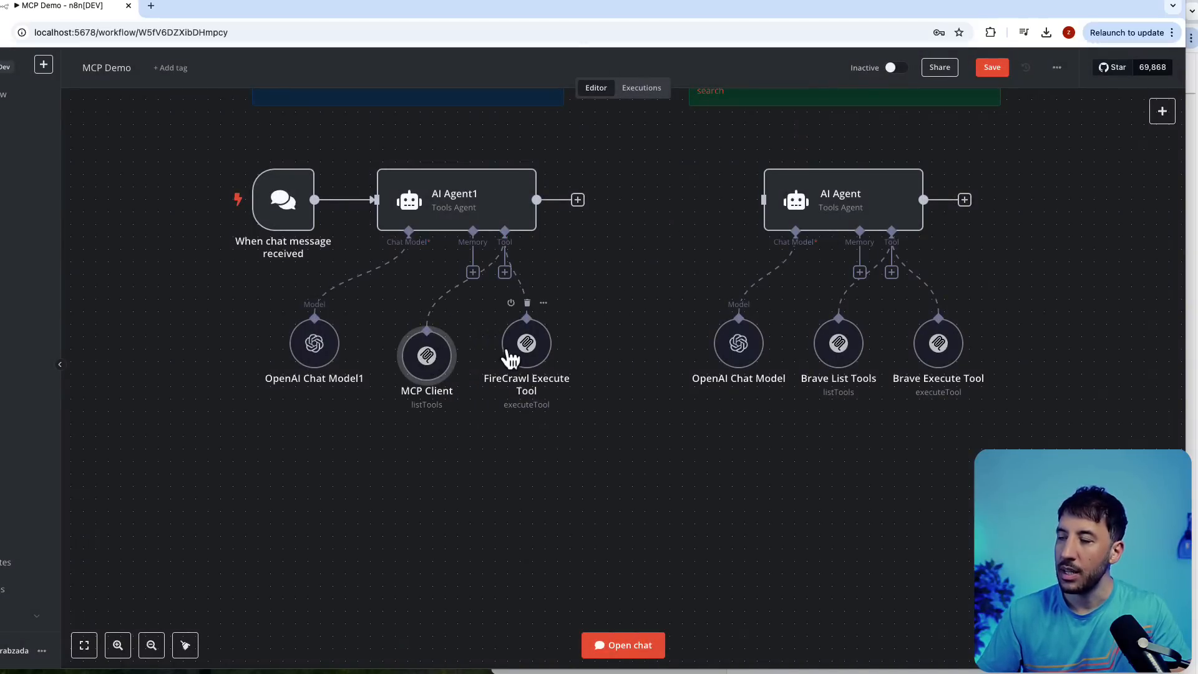
- Rename the MCP Client node as Firecrawl MCP
{"action": "double_click", "coordinate": [430, 369]}
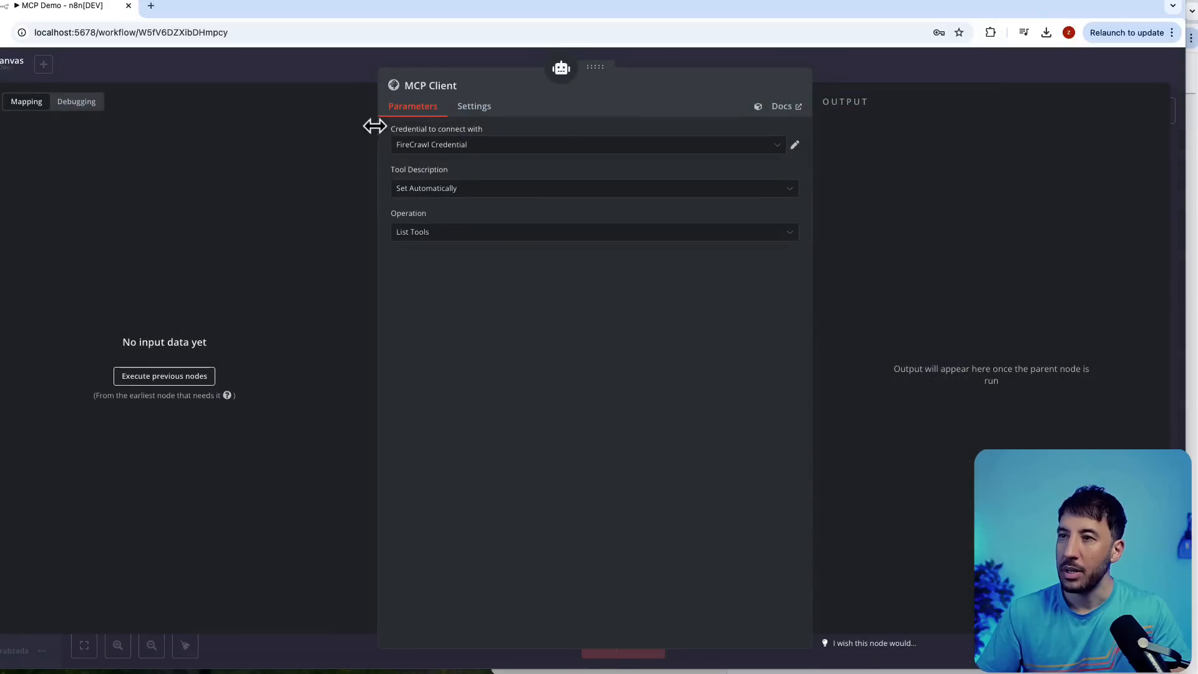
{"action": "left_click", "coordinate": [444, 87]}
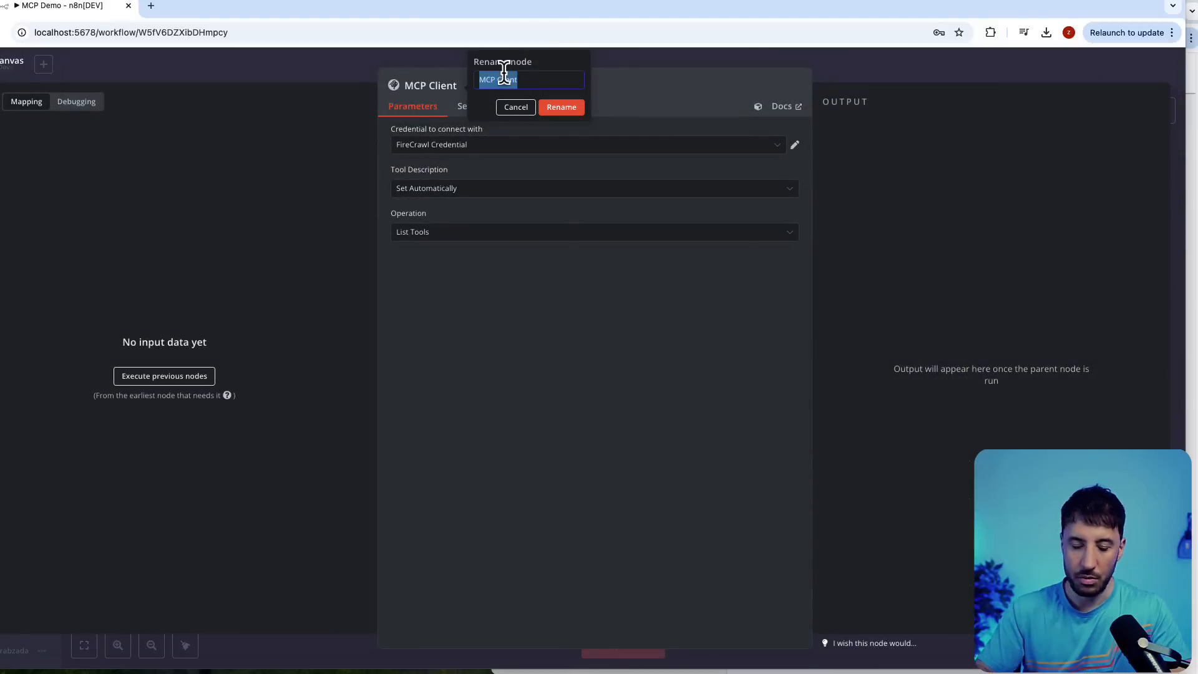
{"action": "type", "text": "F"}
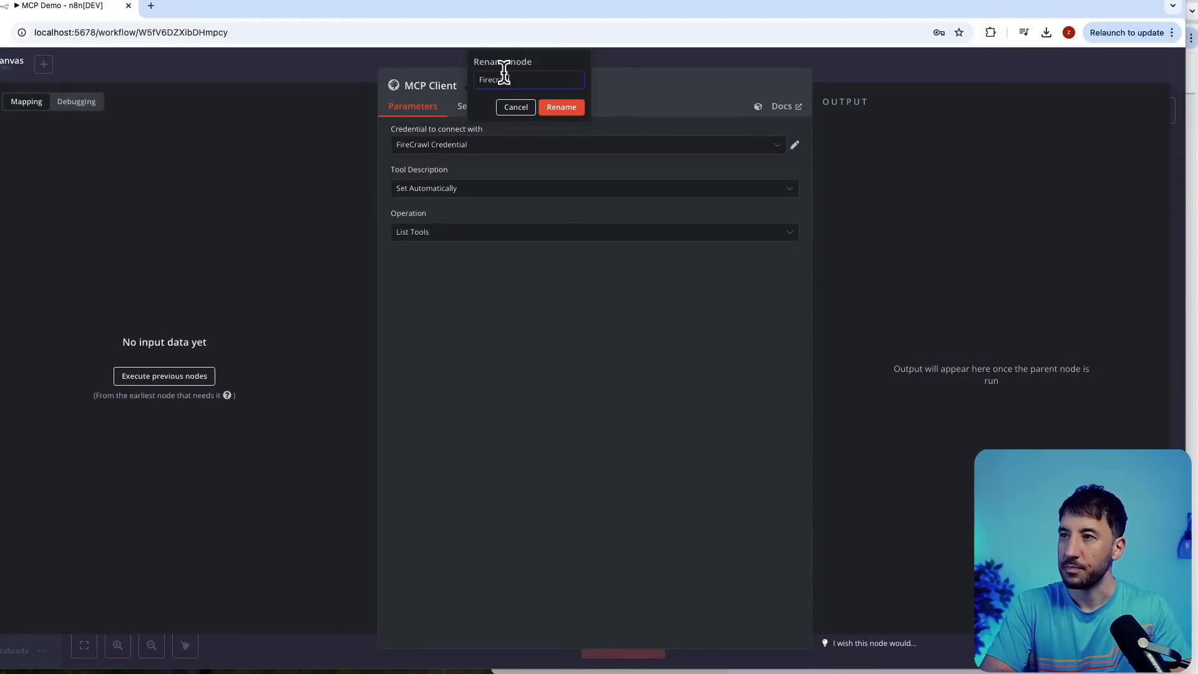
{"action": "type", "text": "irecrawl CM"}
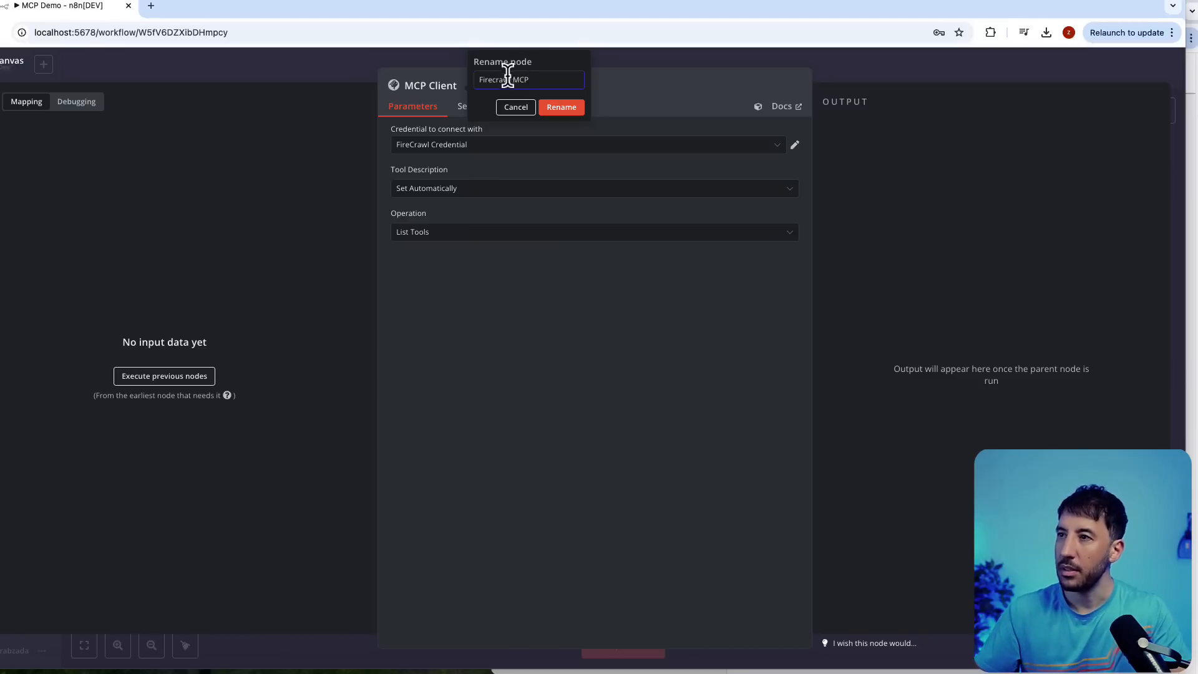
{"action": "left_click", "coordinate": [562, 107]}
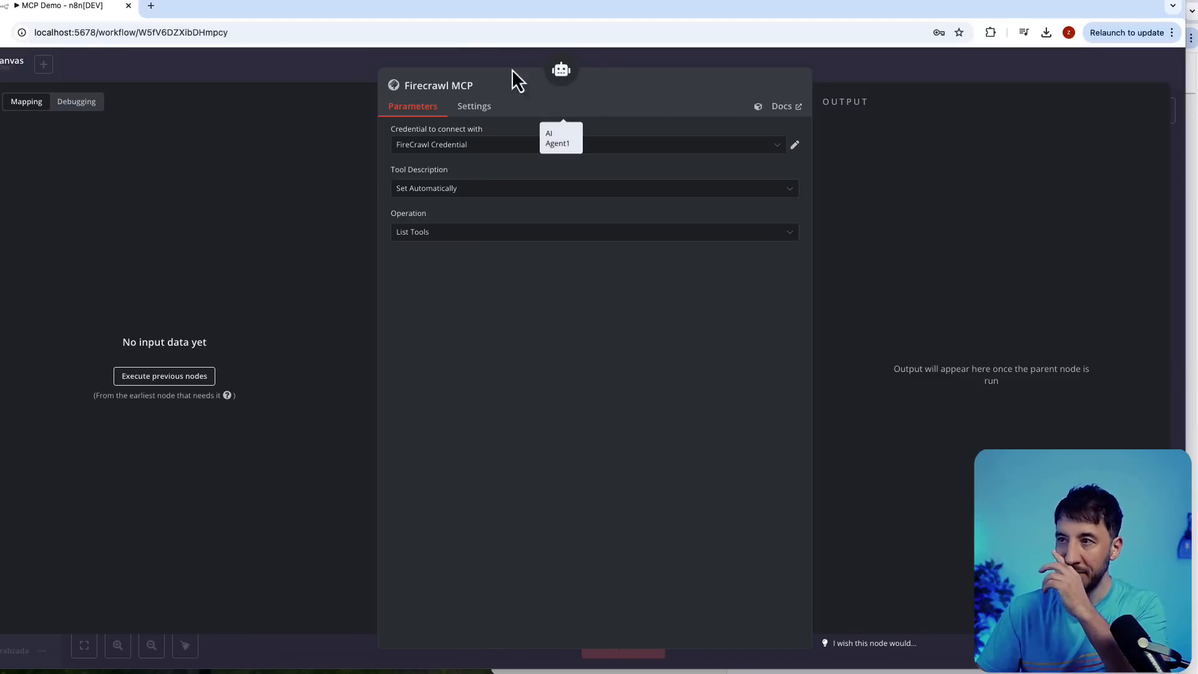
- Change the list tools node's name to Firecrawl Tools and return to the canvas
{"action": "left_click", "coordinate": [467, 86]}
{"action": "triple_click", "coordinate": [545, 76]}
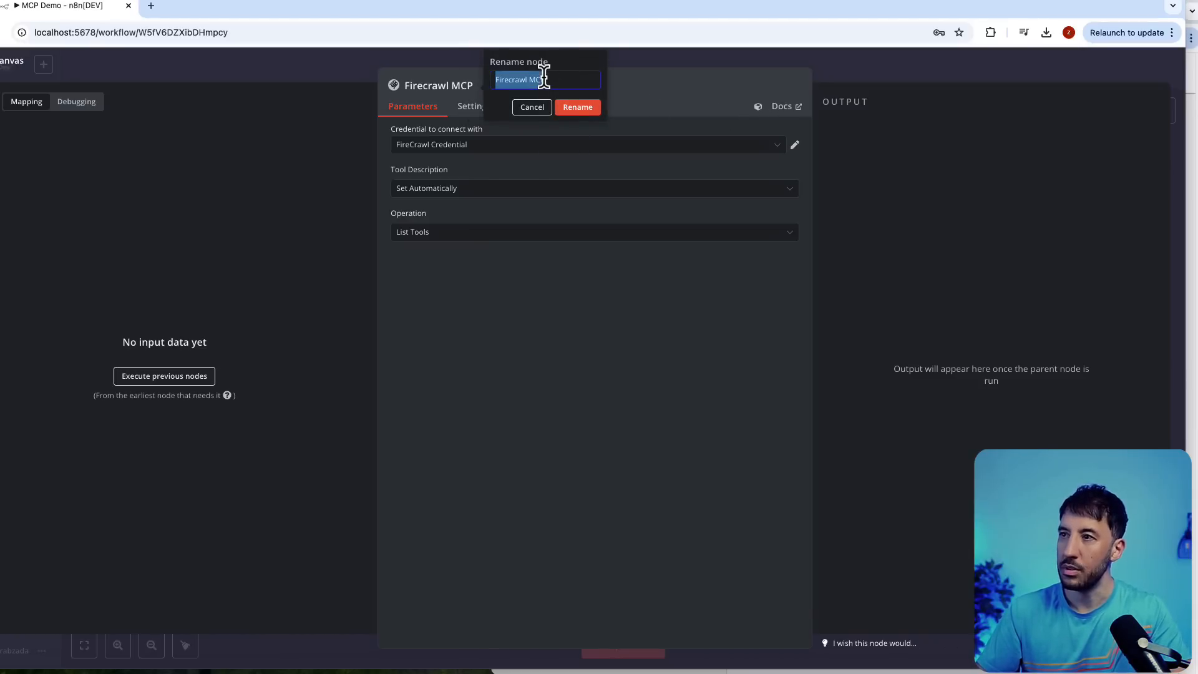
{"action": "double_click", "coordinate": [544, 76]}
{"action": "type", "text": "Tools"}
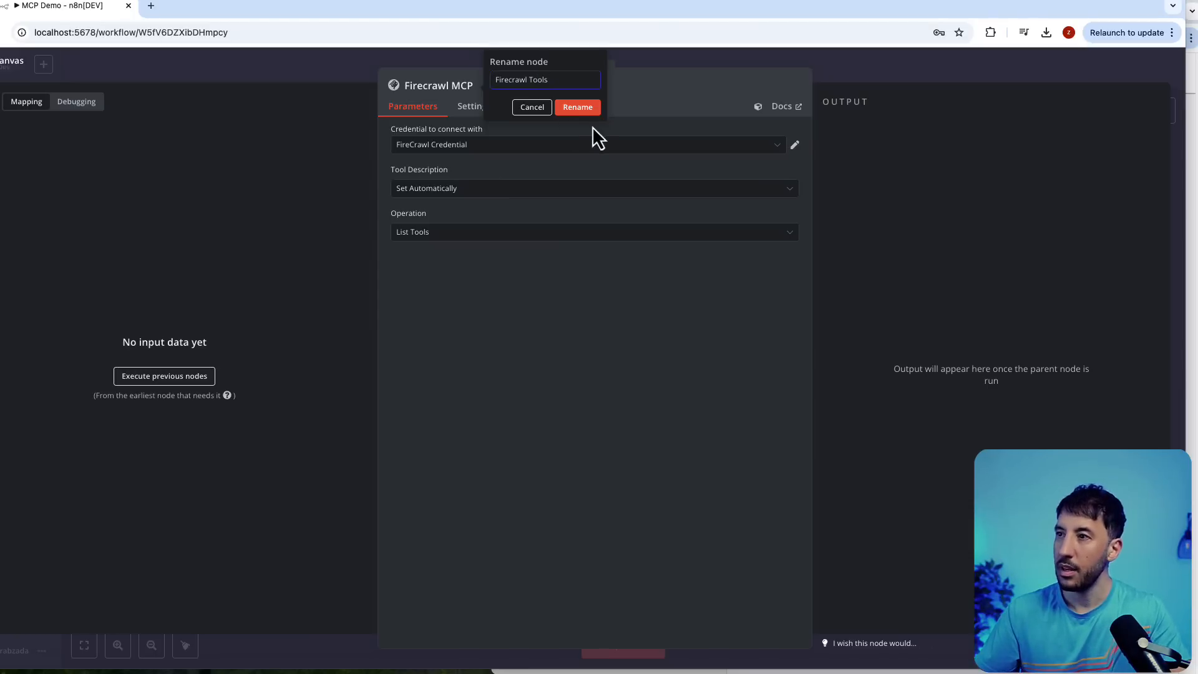
{"action": "key", "text": "Return"}
{"action": "left_click", "coordinate": [813, 63]}
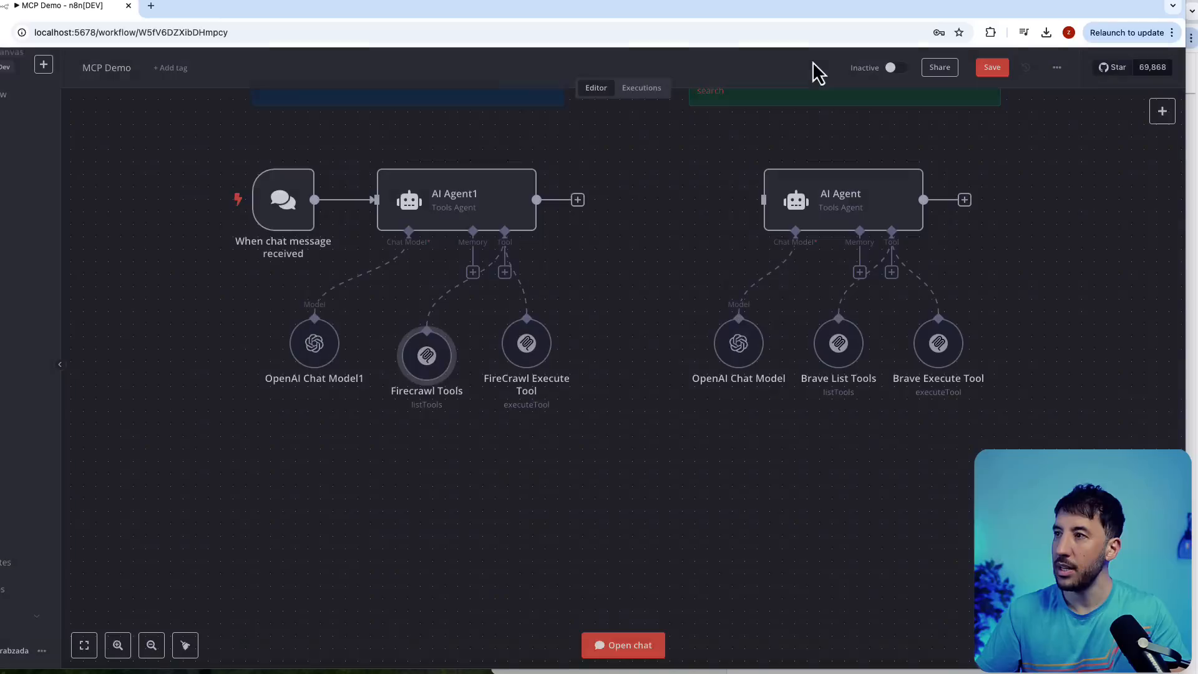
- Align FireCrawl Execute Tool with the Firecrawl Tools node and open its parameters to examine the Tool Name expression
{"action": "left_click", "coordinate": [530, 353]}
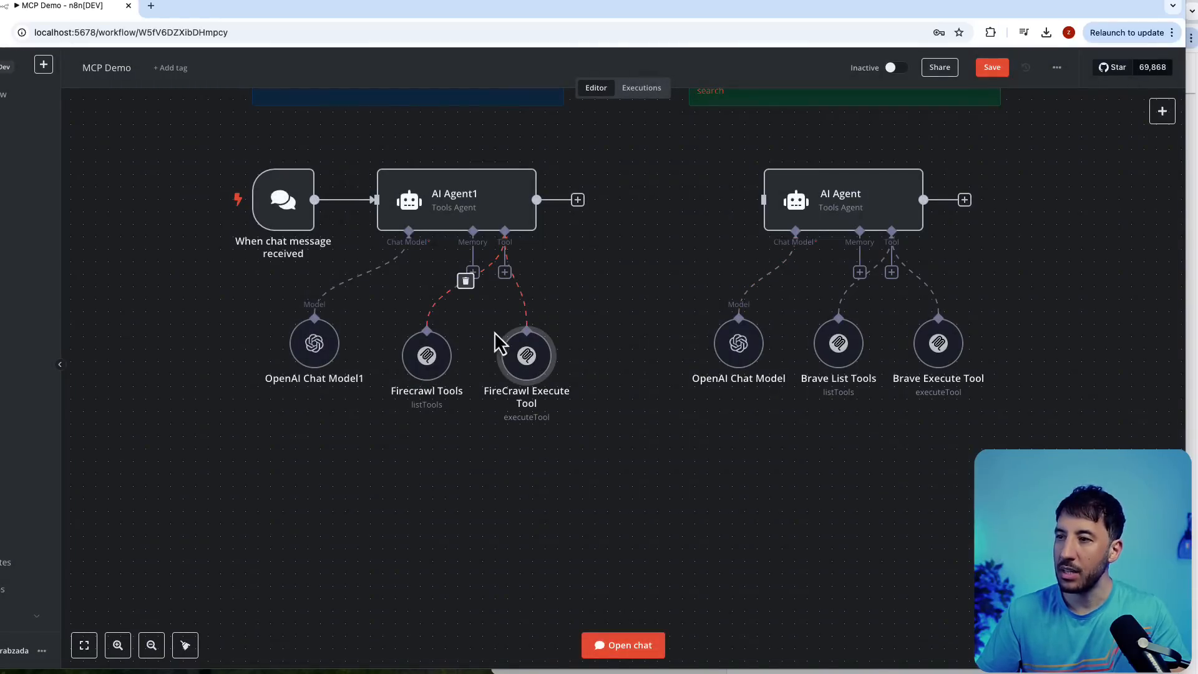
{"action": "double_click", "coordinate": [527, 361]}
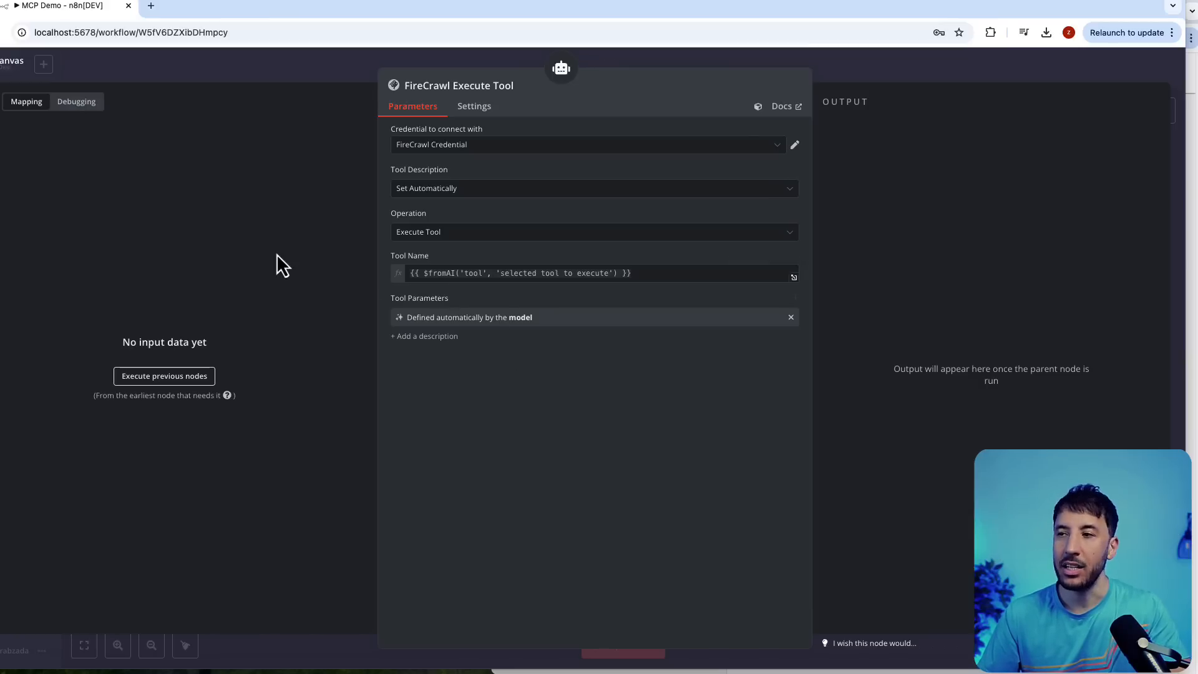
{"action": "left_click", "coordinate": [365, 74]}
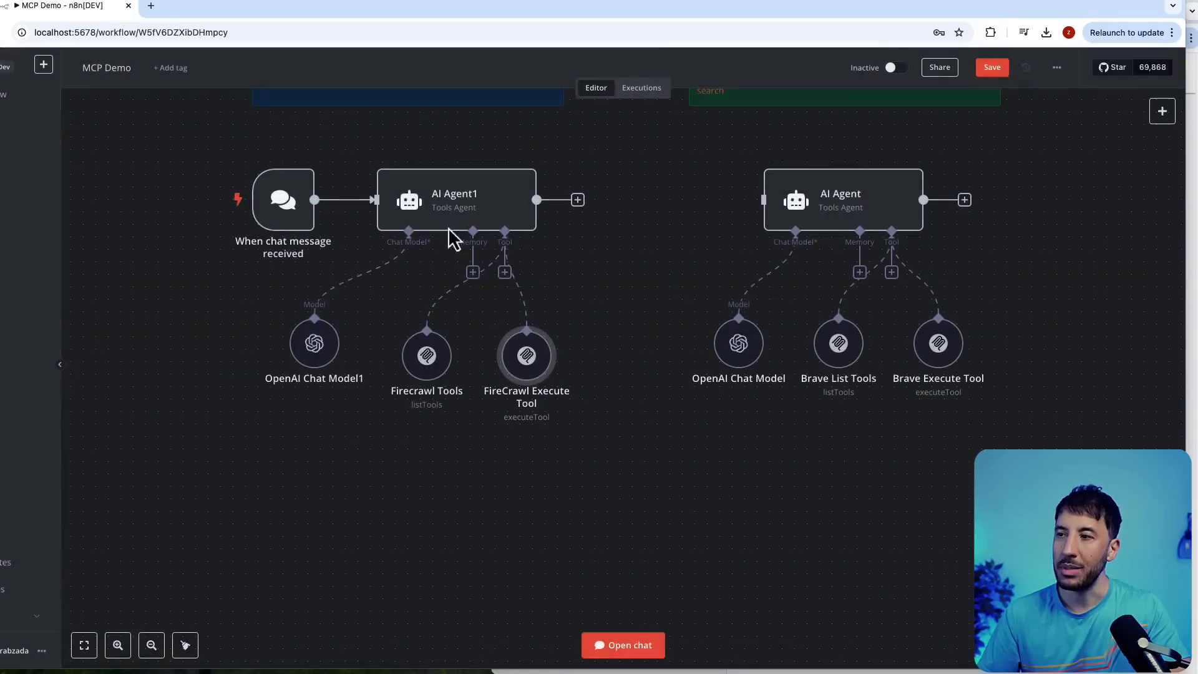
{"action": "double_click", "coordinate": [546, 375]}
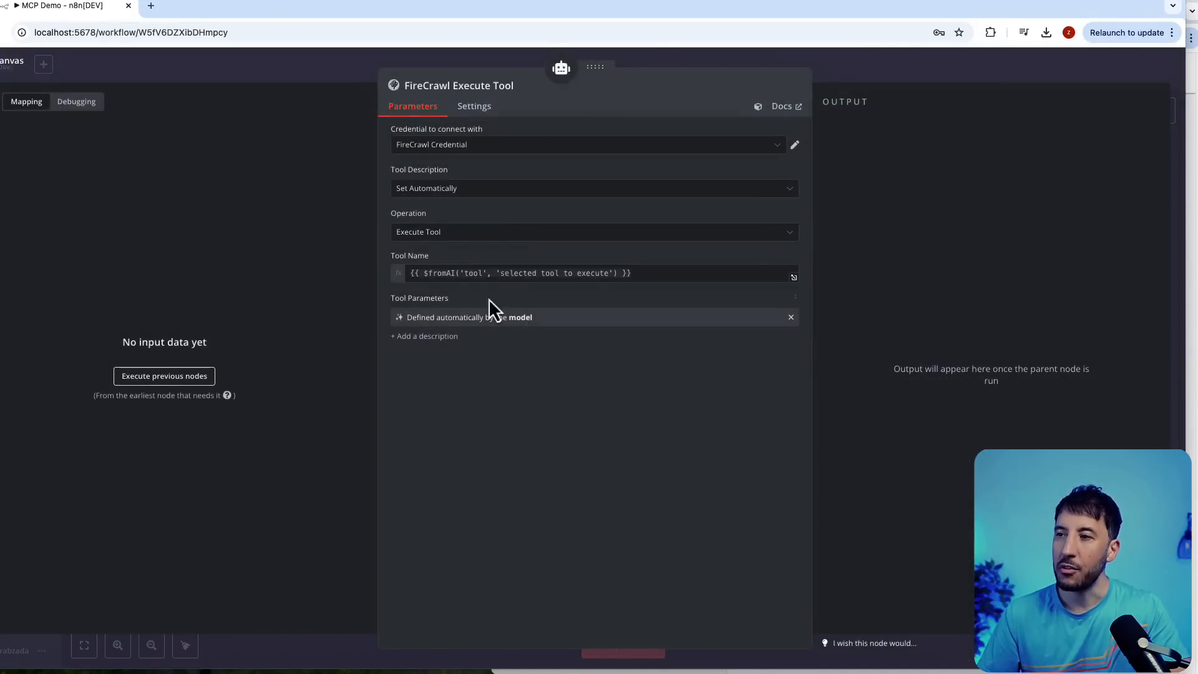
{"action": "mouse_move", "coordinate": [454, 273]}
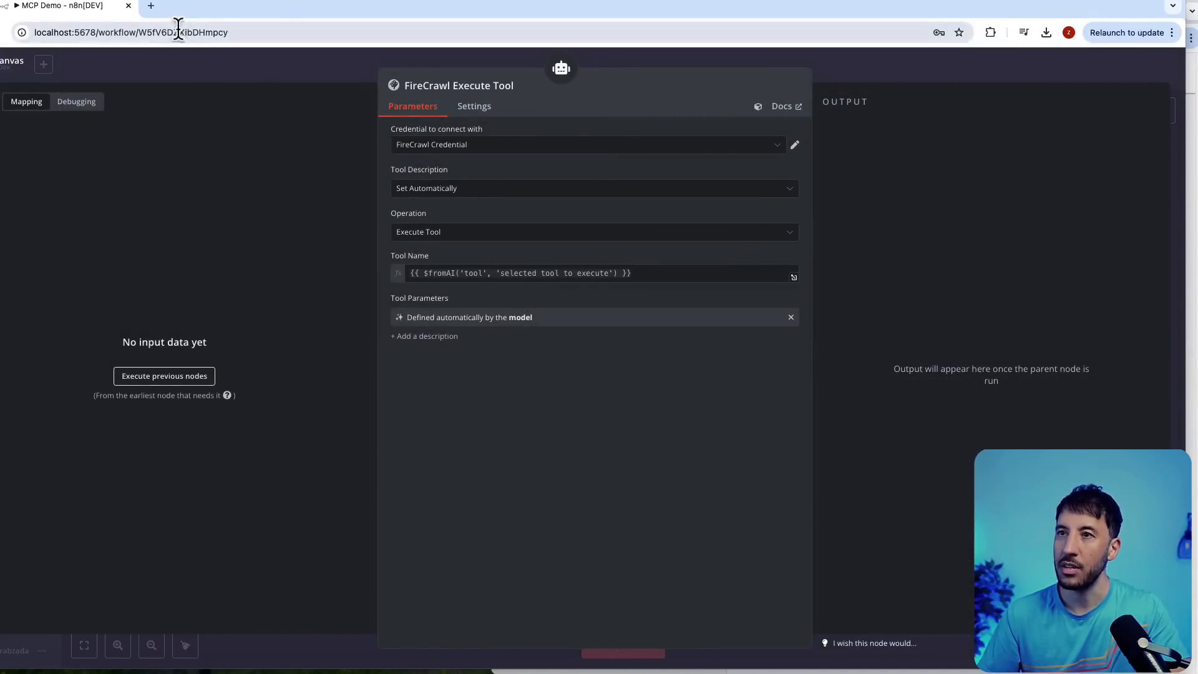
- Open the MCP + Docker + n8n Local Setup lesson in a new browser tab and locate the Execute Tool Code expression
{"action": "left_click", "coordinate": [151, 7]}
{"action": "left_click", "coordinate": [62, 55]}
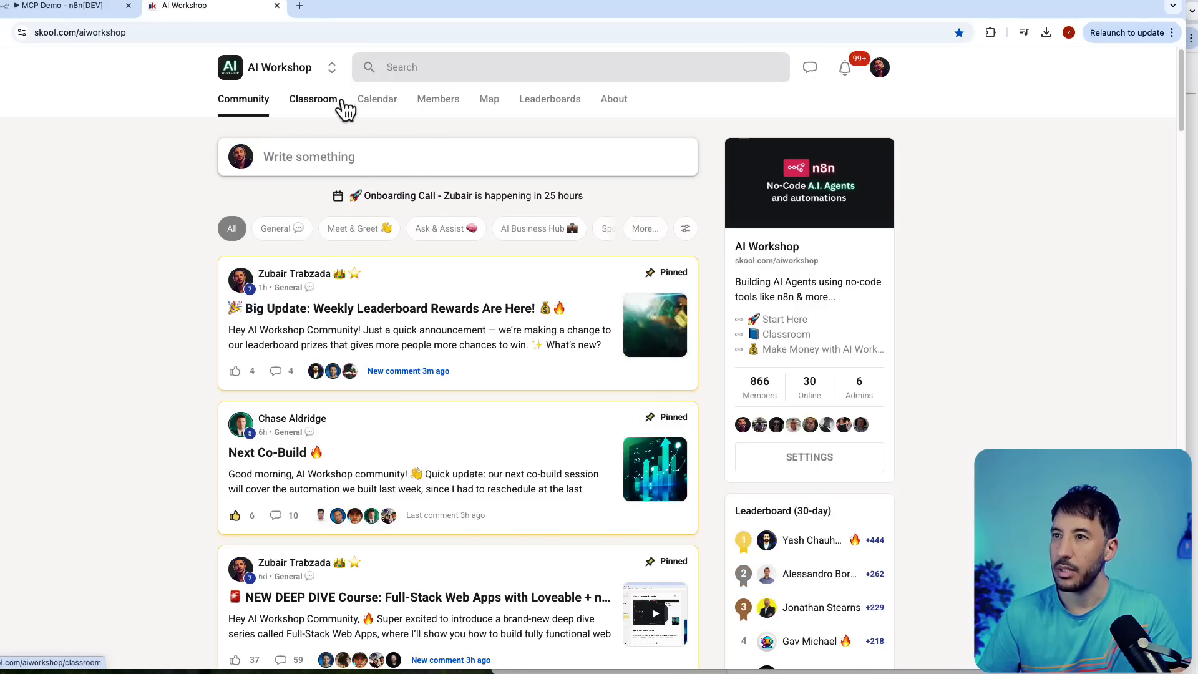
{"action": "left_click", "coordinate": [344, 104]}
{"action": "left_click", "coordinate": [751, 271]}
{"action": "scroll", "coordinate": [608, 448], "scroll_direction": "down", "scroll_amount": 15}
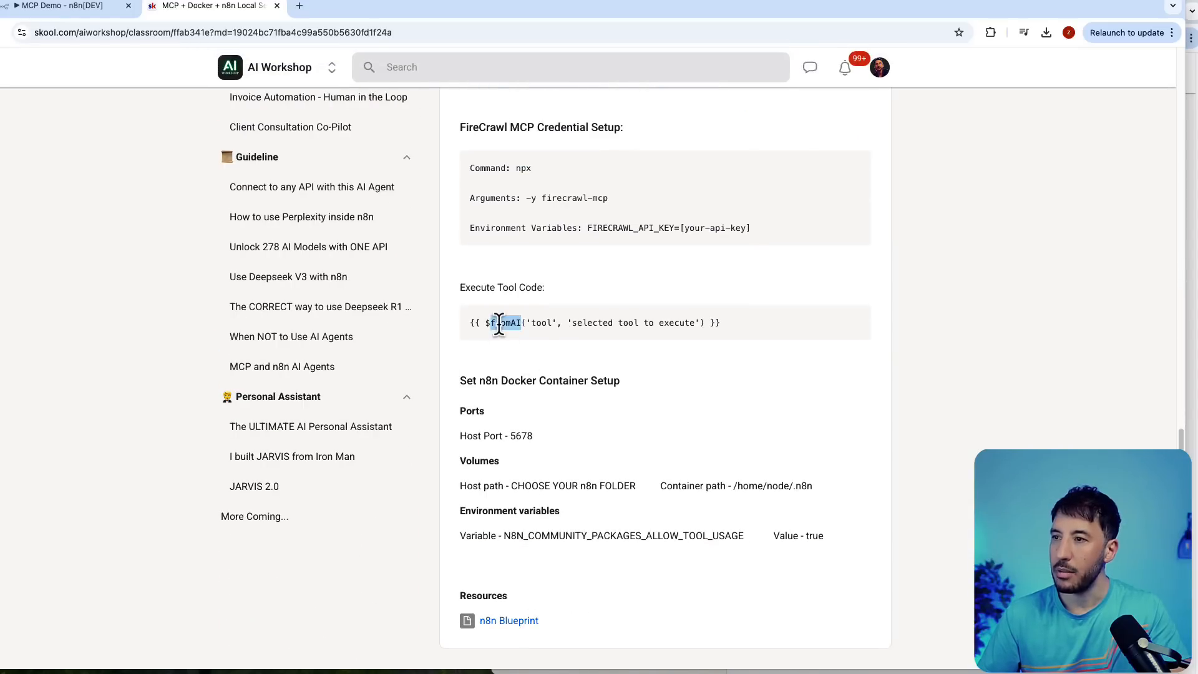
{"action": "triple_click", "coordinate": [499, 324]}
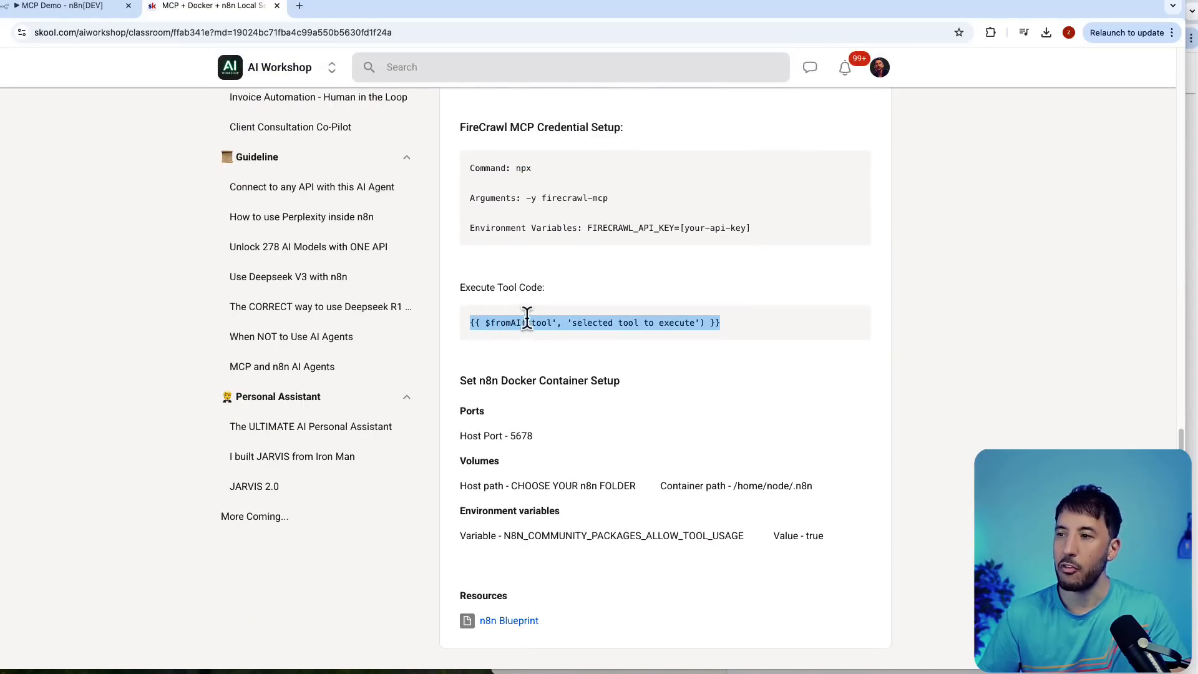
{"action": "scroll", "coordinate": [518, 311], "scroll_direction": "up", "scroll_amount": 2}
- Return to the n8n workflow and review the Tool Name and Tool Parameters settings of FireCrawl Execute Tool
{"action": "left_click", "coordinate": [96, 7]}
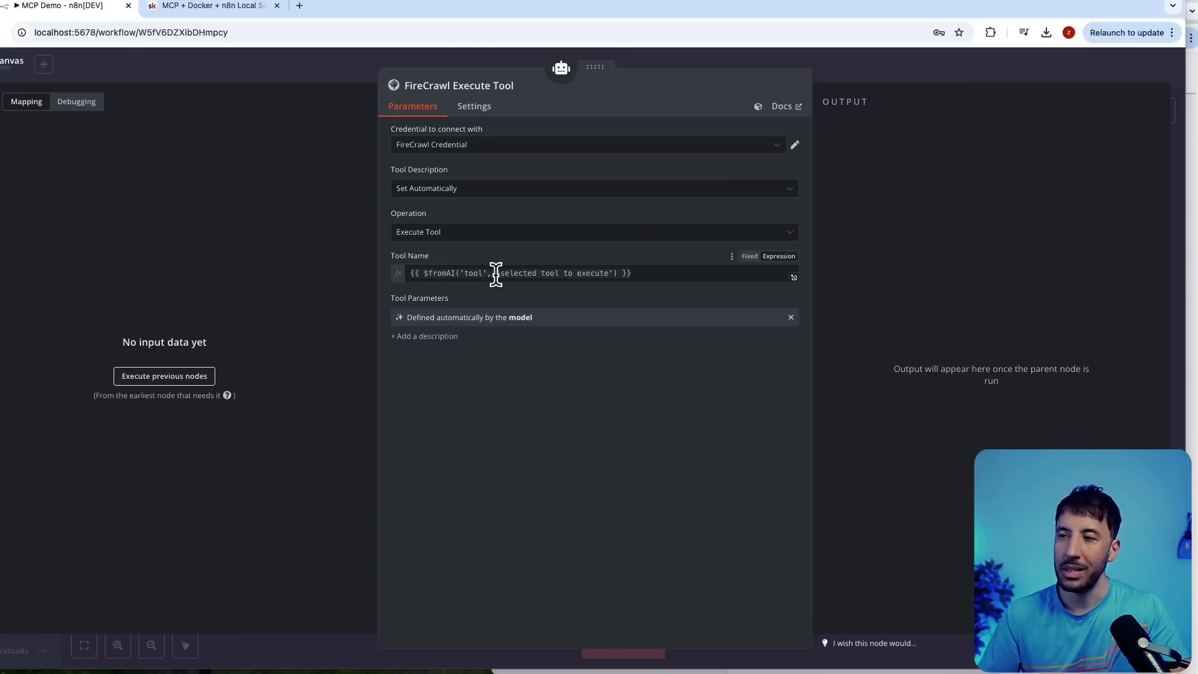
{"action": "left_click", "coordinate": [853, 53]}
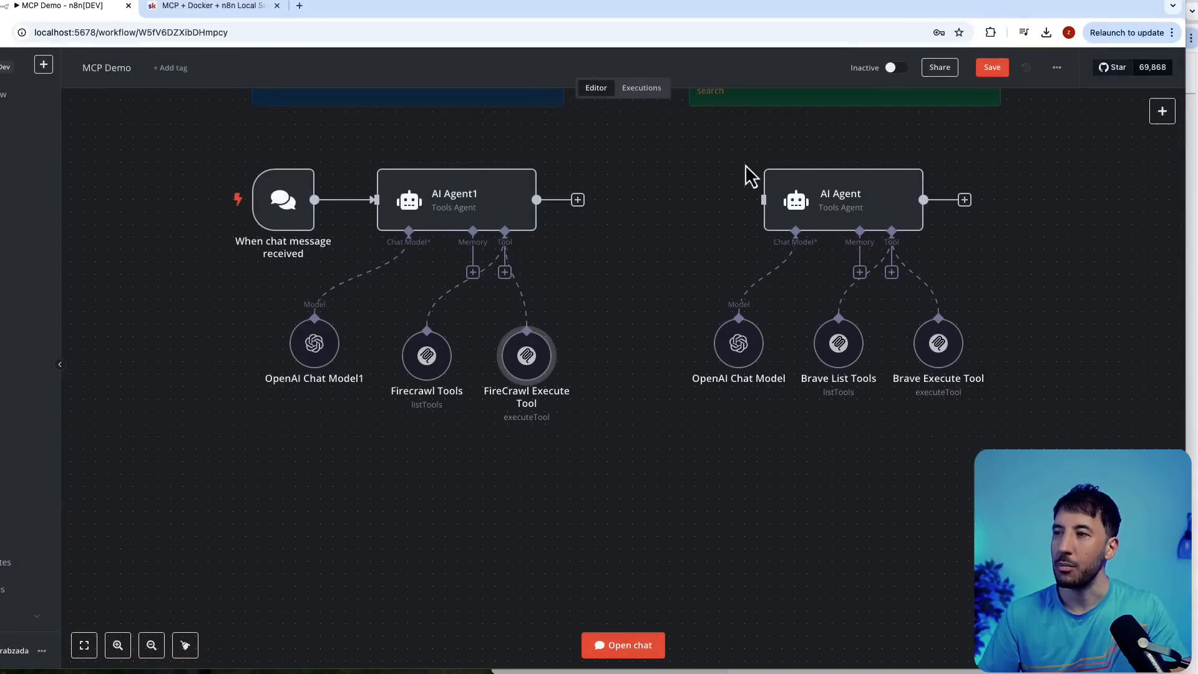
{"action": "double_click", "coordinate": [536, 351]}
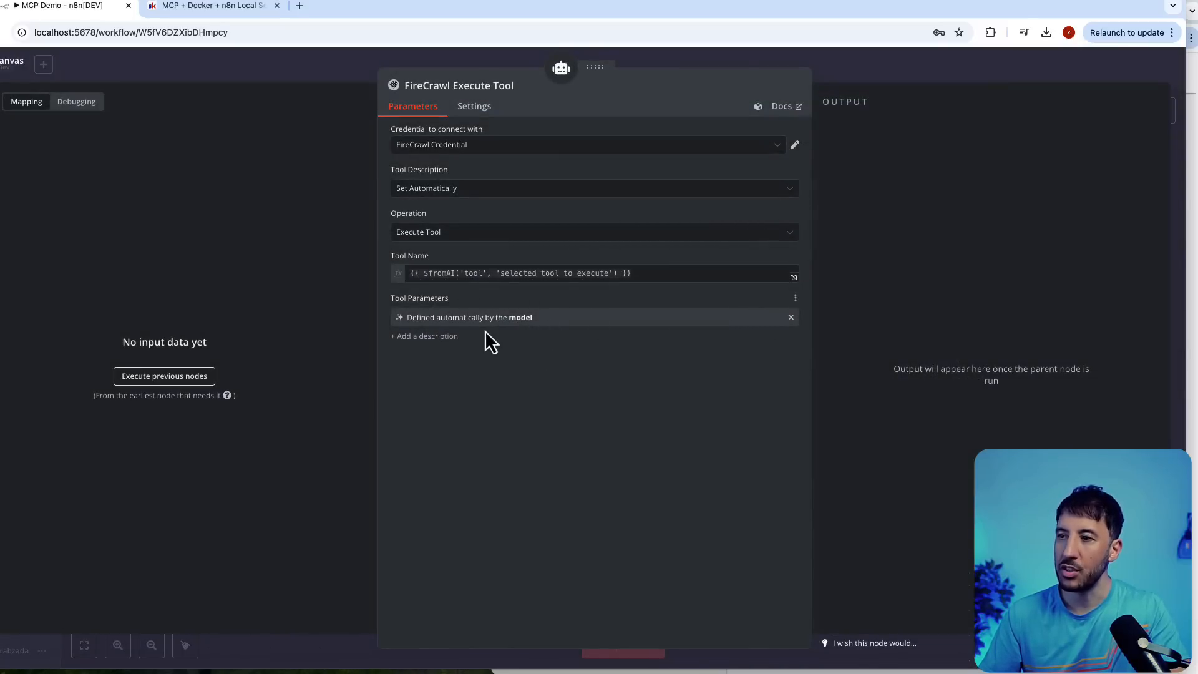
- Return to the canvas, open the workflow chat and send AI Agent1 the message "hi what tools do you have"
{"action": "left_click", "coordinate": [892, 69]}
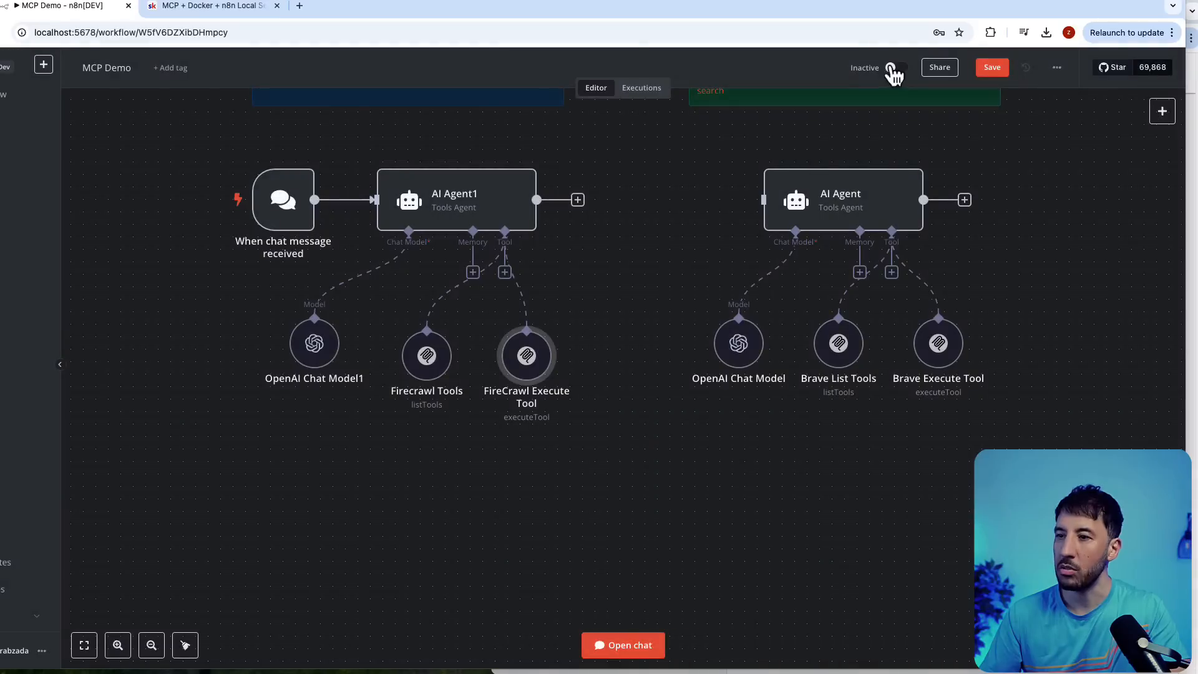
{"action": "left_click_drag", "start_coordinate": [0, 174], "coordinate": [5, 174]}
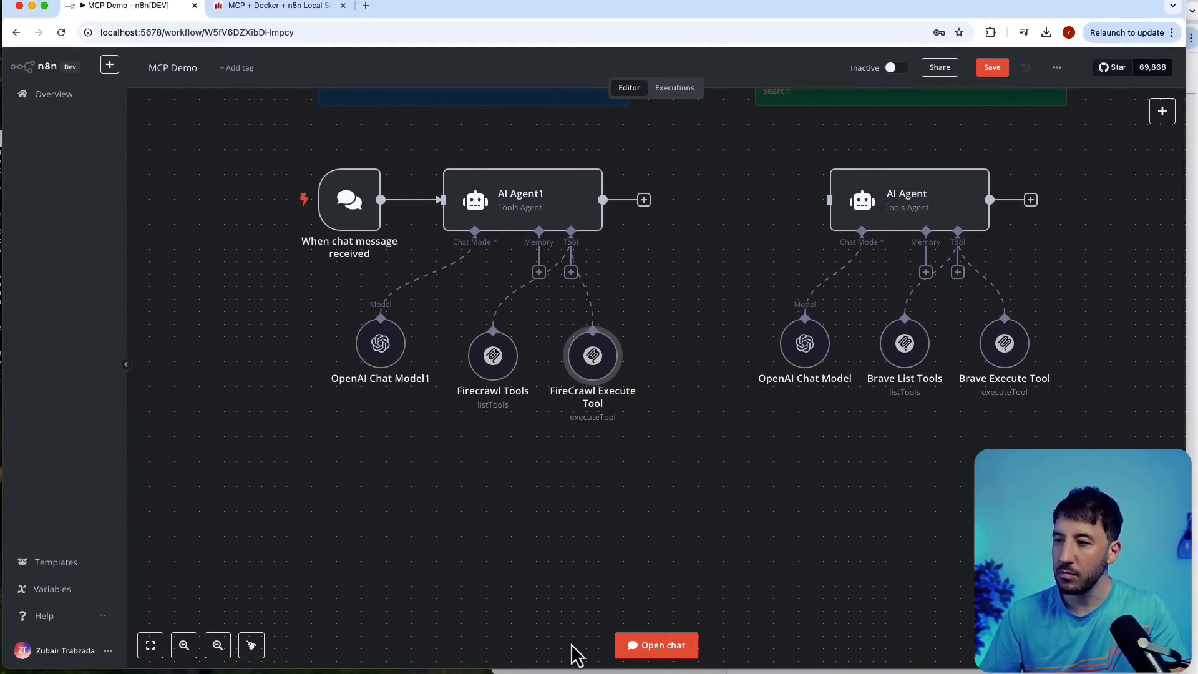
{"action": "left_click", "coordinate": [649, 646]}
{"action": "scroll", "coordinate": [508, 294], "scroll_direction": "down", "scroll_amount": 1}
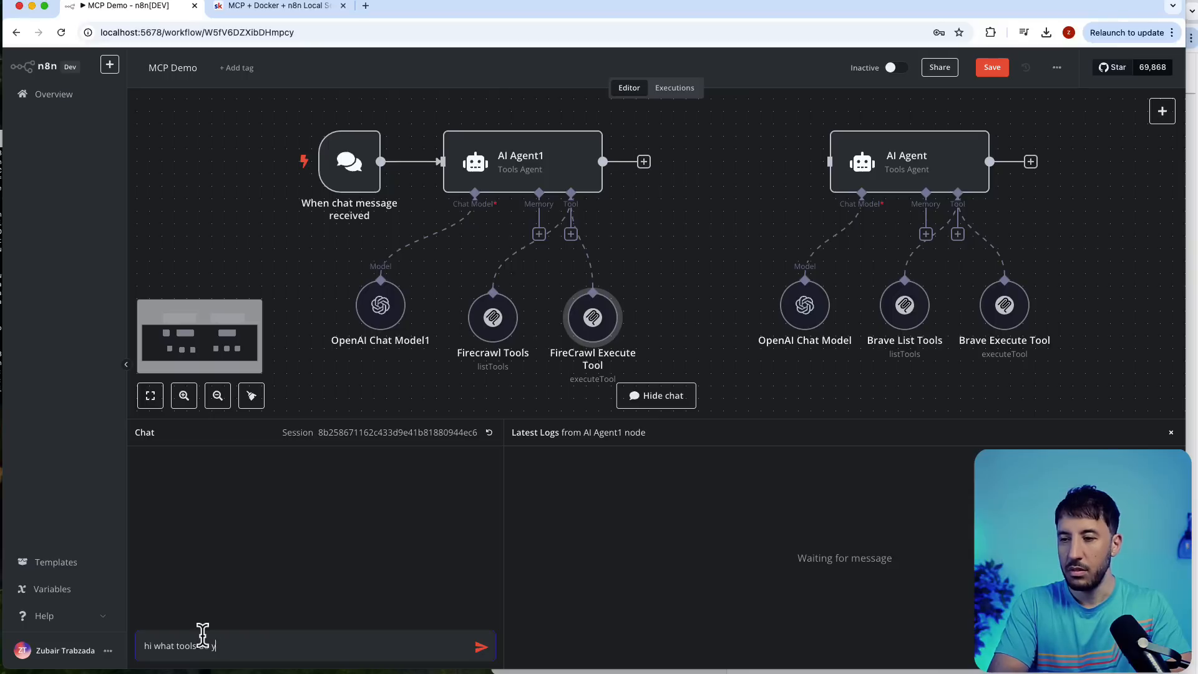
{"action": "type", "text": "hi what tools do you have"}
{"action": "key", "text": "Return"}
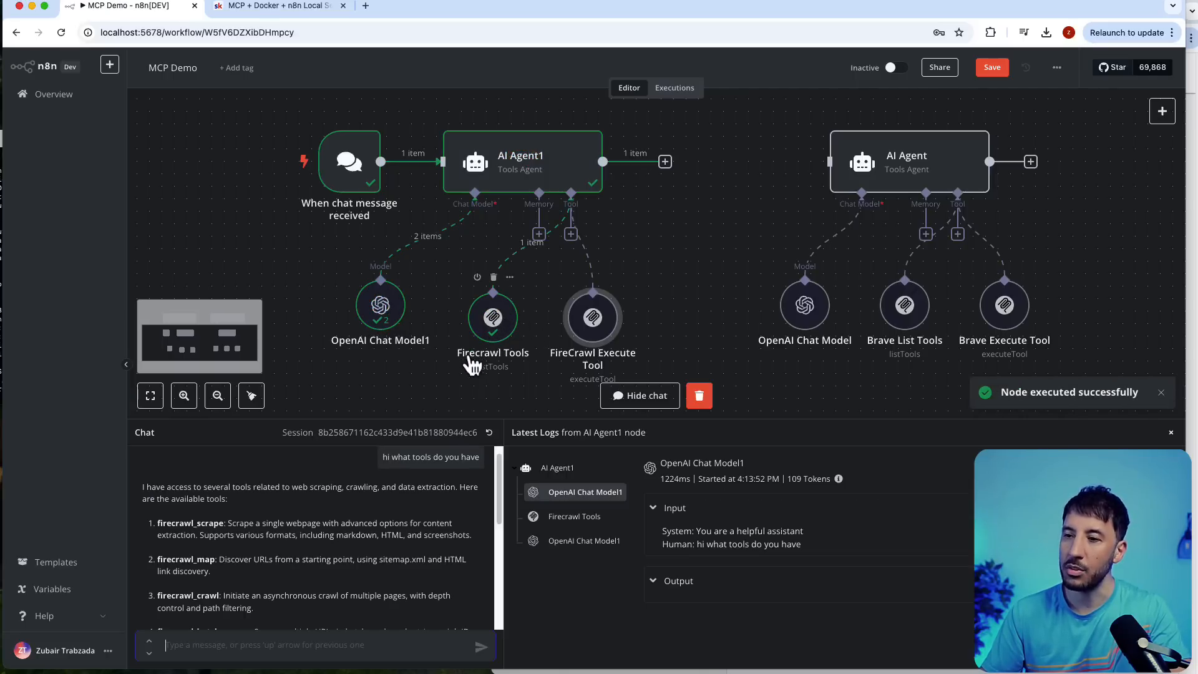
- Enlarge the chat area to read the agent's full list of FireCrawl tools, then restore its height
{"action": "left_click_drag", "start_coordinate": [436, 415], "coordinate": [474, 239]}
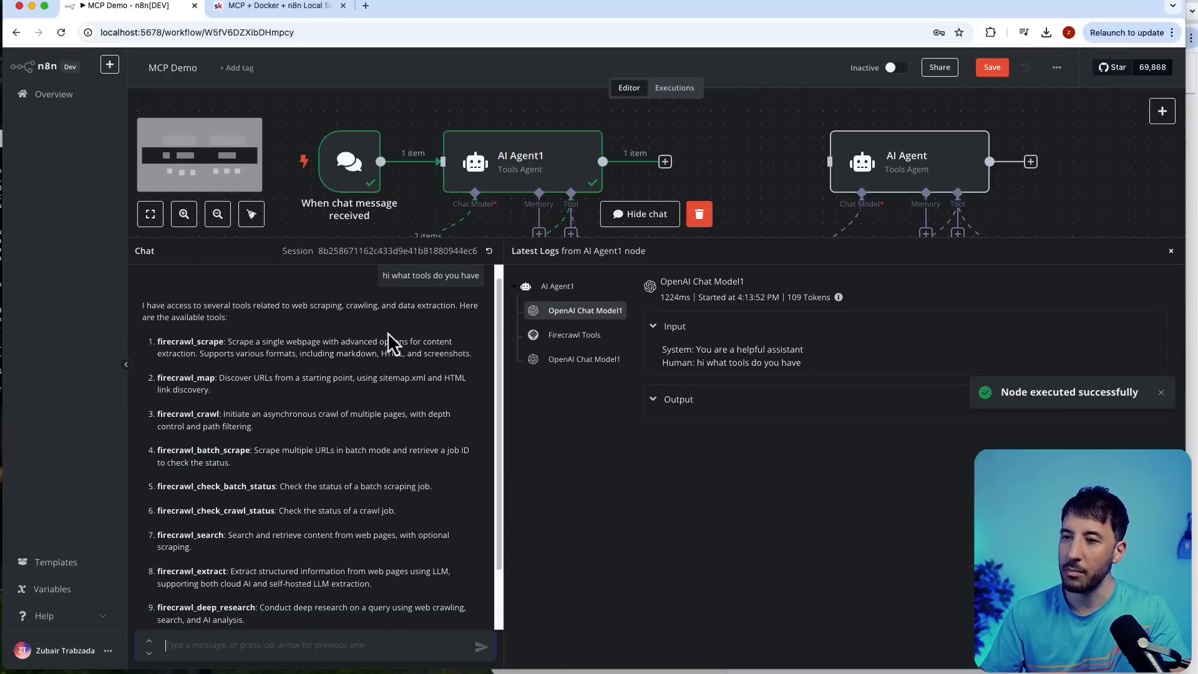
{"action": "scroll", "coordinate": [232, 374], "scroll_direction": "down", "scroll_amount": 1}
{"action": "scroll", "coordinate": [173, 399], "scroll_direction": "up", "scroll_amount": 3}
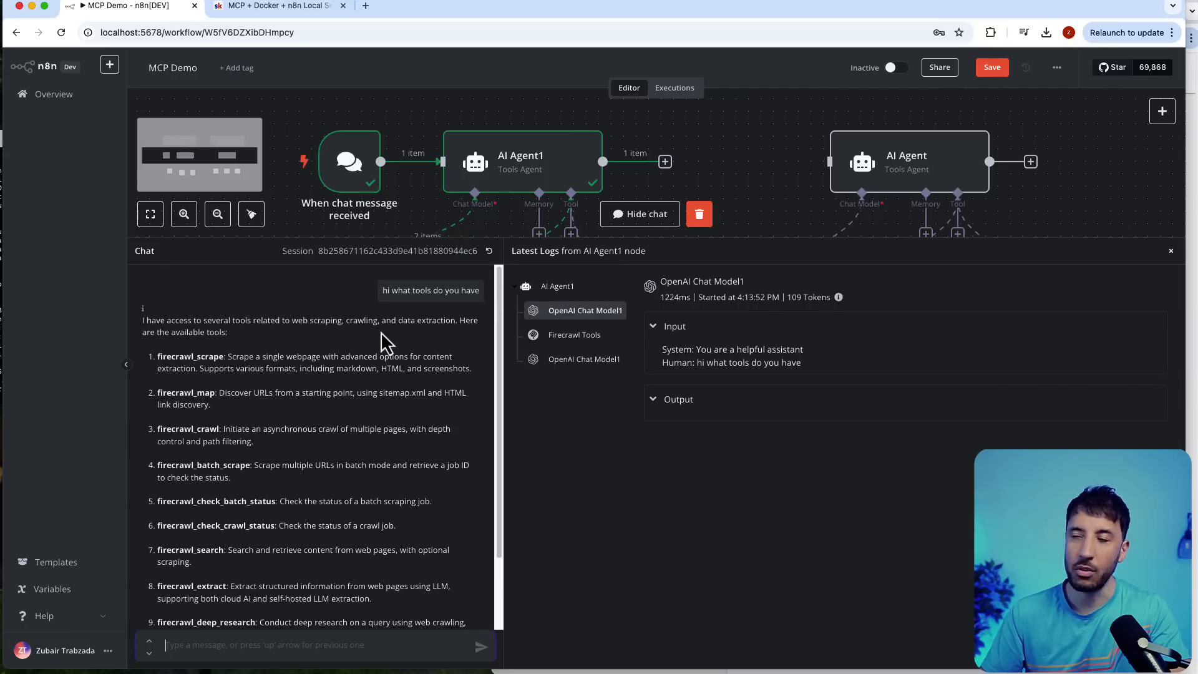
{"action": "left_click_drag", "start_coordinate": [489, 237], "coordinate": [468, 415]}
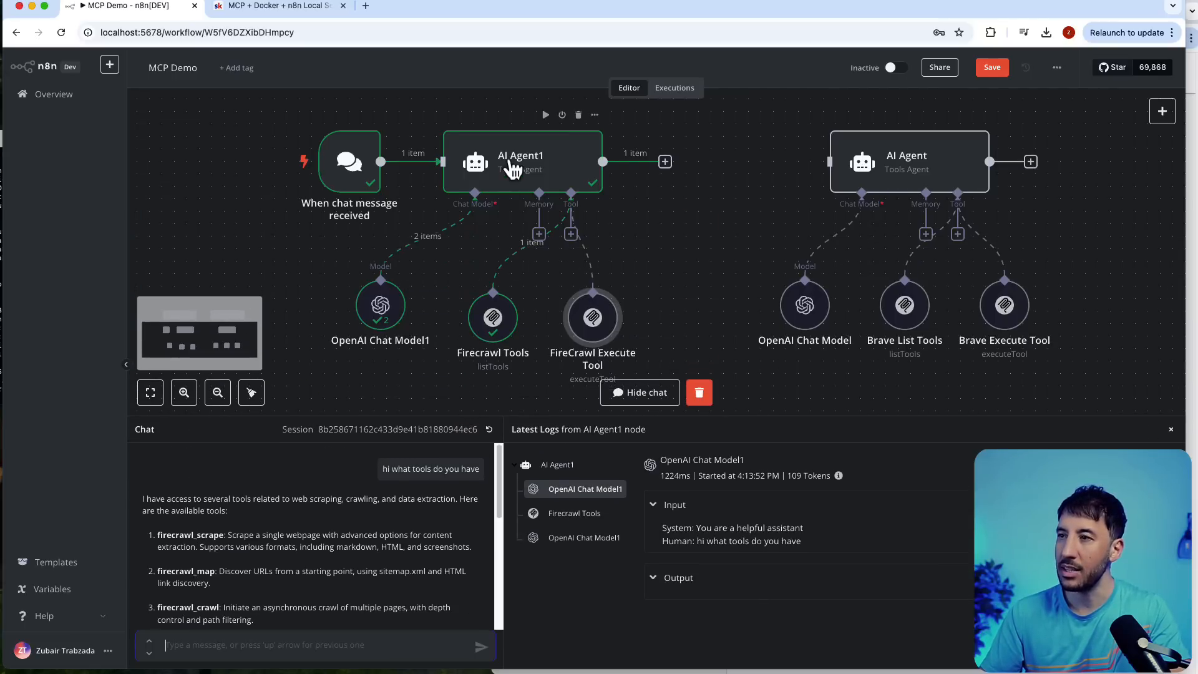
- Examine AI Agent1's system message and the tool schemas in the Firecrawl Tools output, then return to the canvas
{"action": "double_click", "coordinate": [549, 166]}
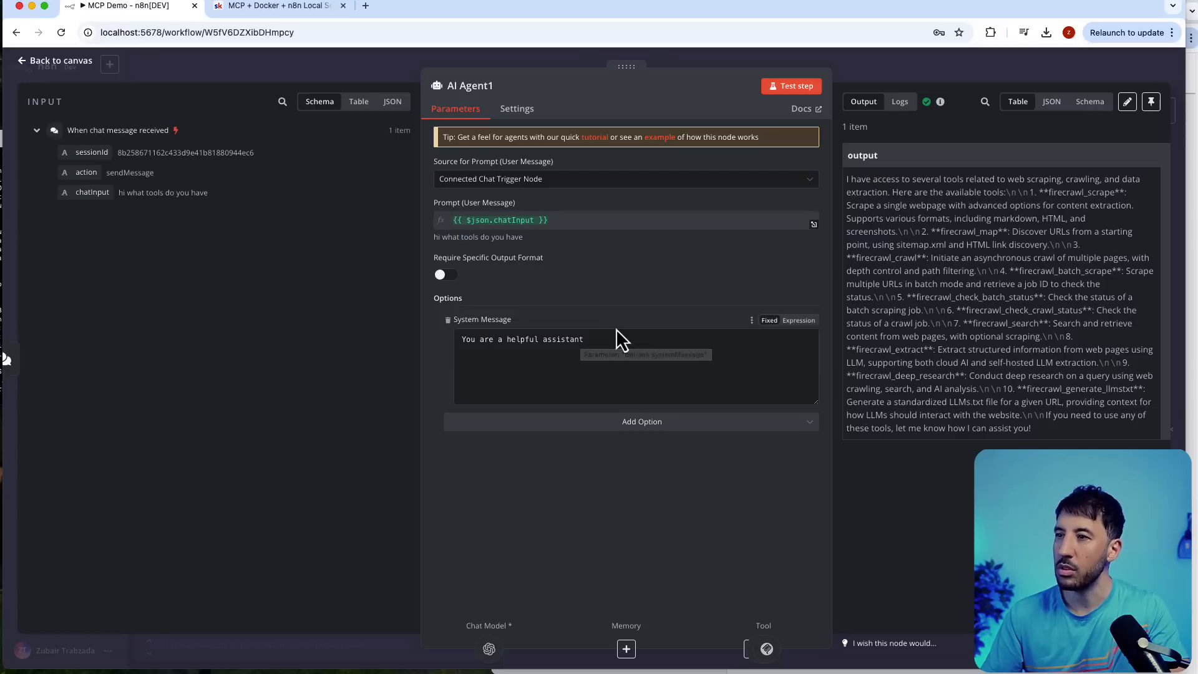
{"action": "mouse_move", "coordinate": [928, 93]}
{"action": "key", "text": "Escape"}
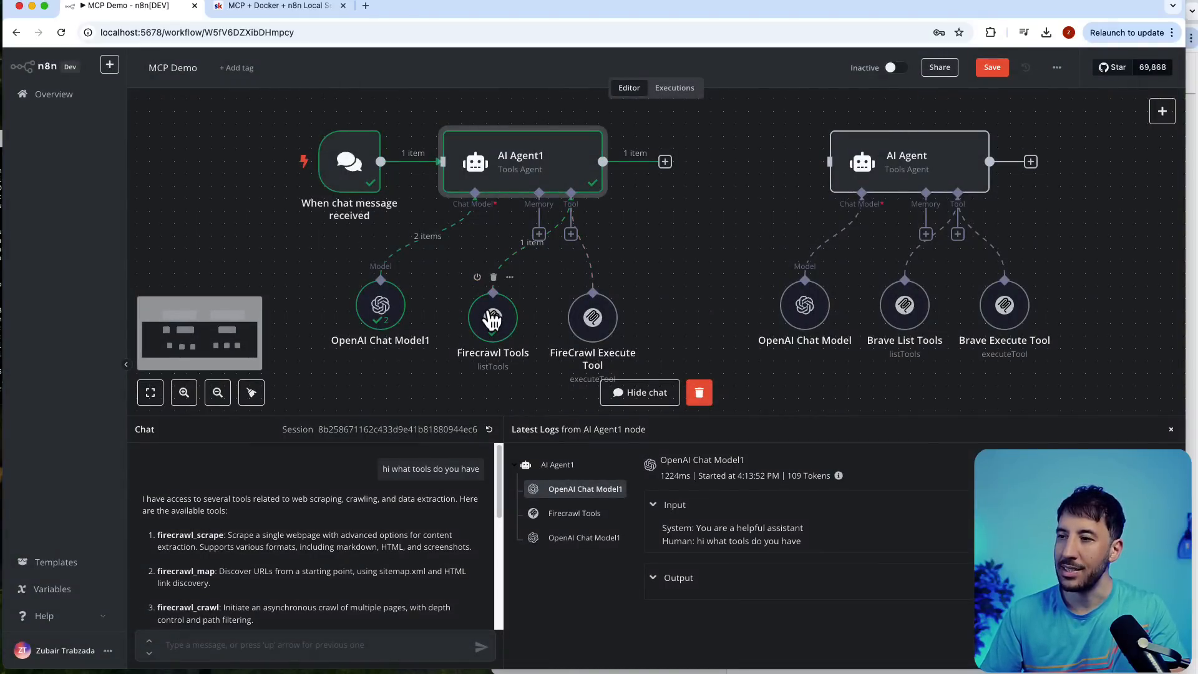
{"action": "double_click", "coordinate": [492, 309]}
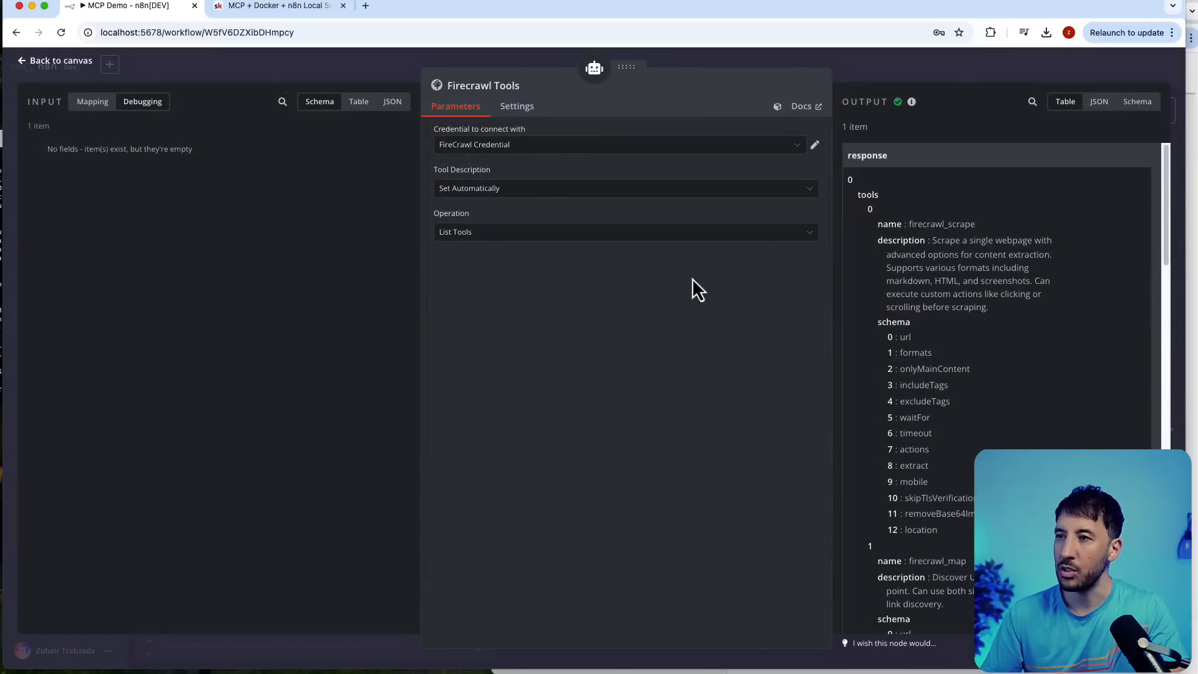
{"action": "scroll", "coordinate": [1035, 316], "scroll_direction": "down", "scroll_amount": 10}
{"action": "scroll", "coordinate": [997, 245], "scroll_direction": "up", "scroll_amount": 2}
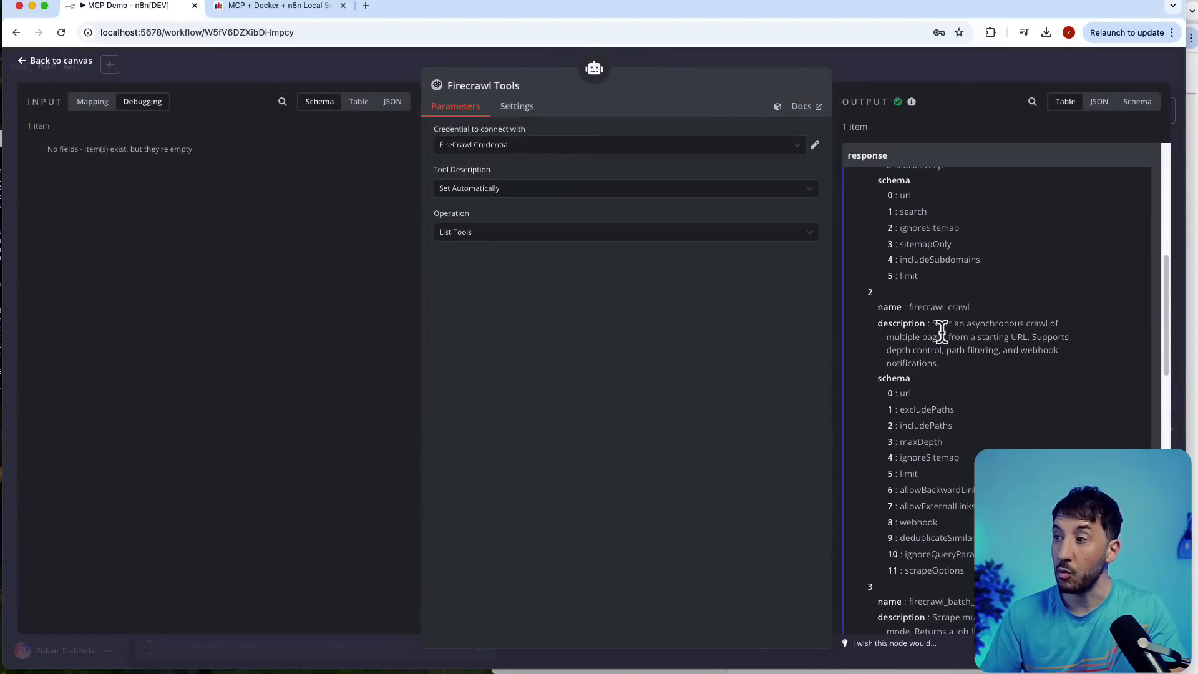
{"action": "left_click", "coordinate": [891, 76]}
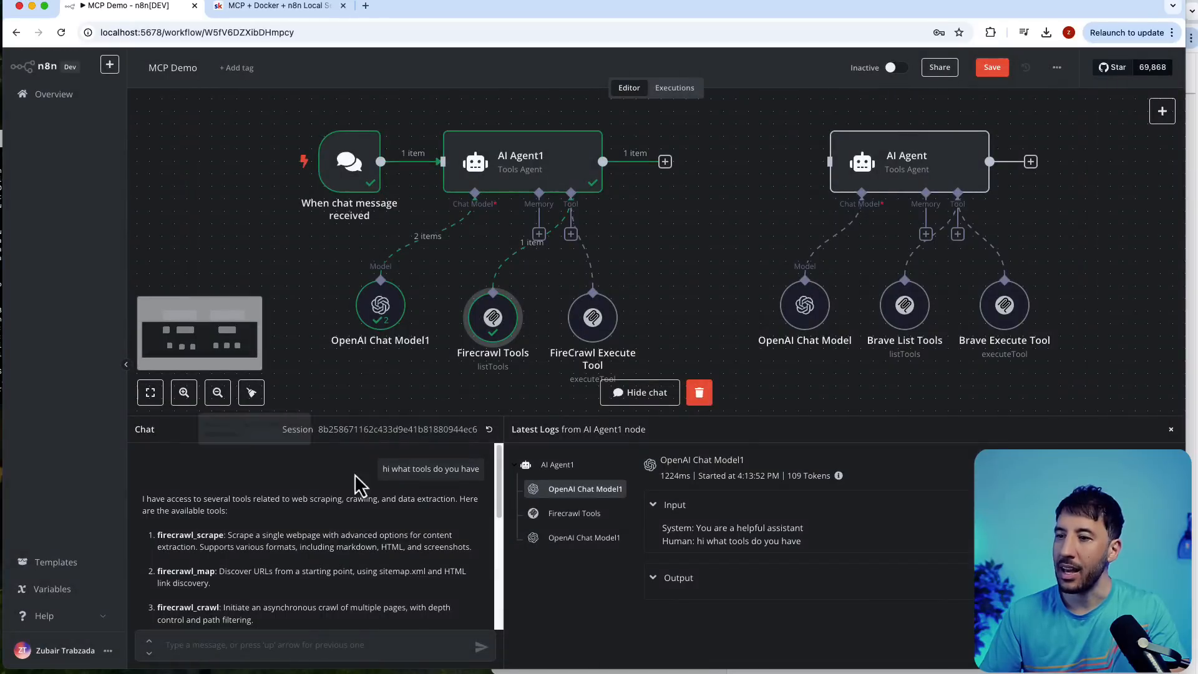
- Send the chat message "please scrape the info from aiworkshop.me" to AI Agent1
{"action": "scroll", "coordinate": [340, 536], "scroll_direction": "down", "scroll_amount": 5}
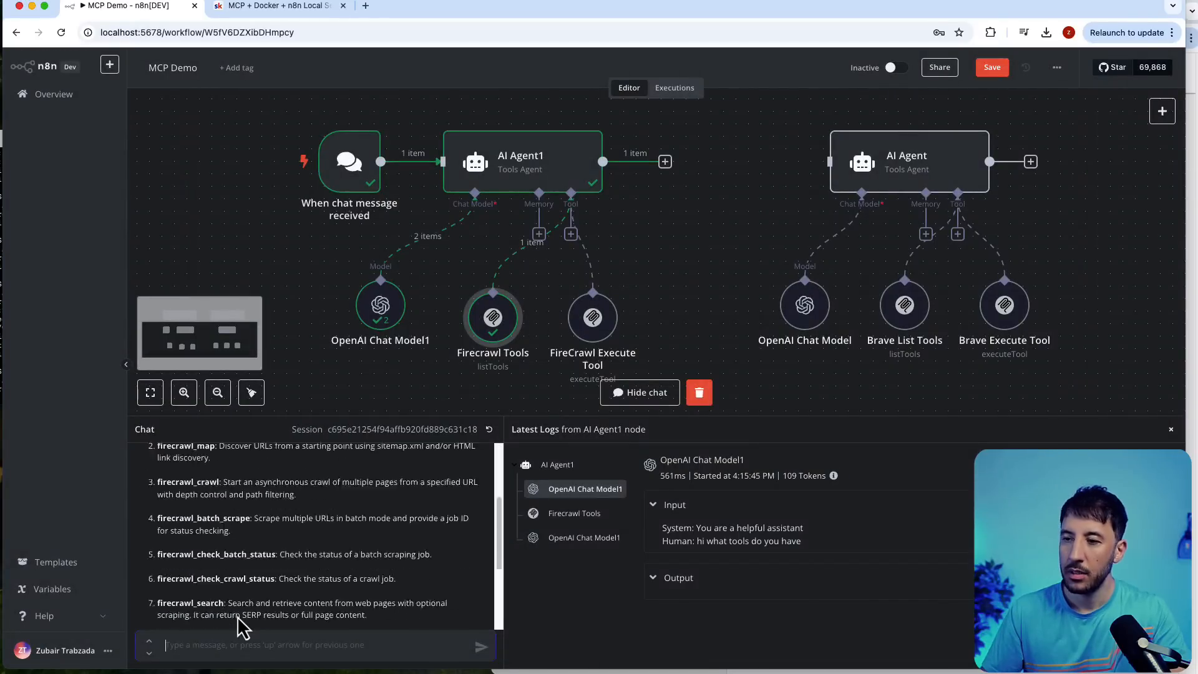
{"action": "scroll", "coordinate": [242, 628], "scroll_direction": "down", "scroll_amount": 5}
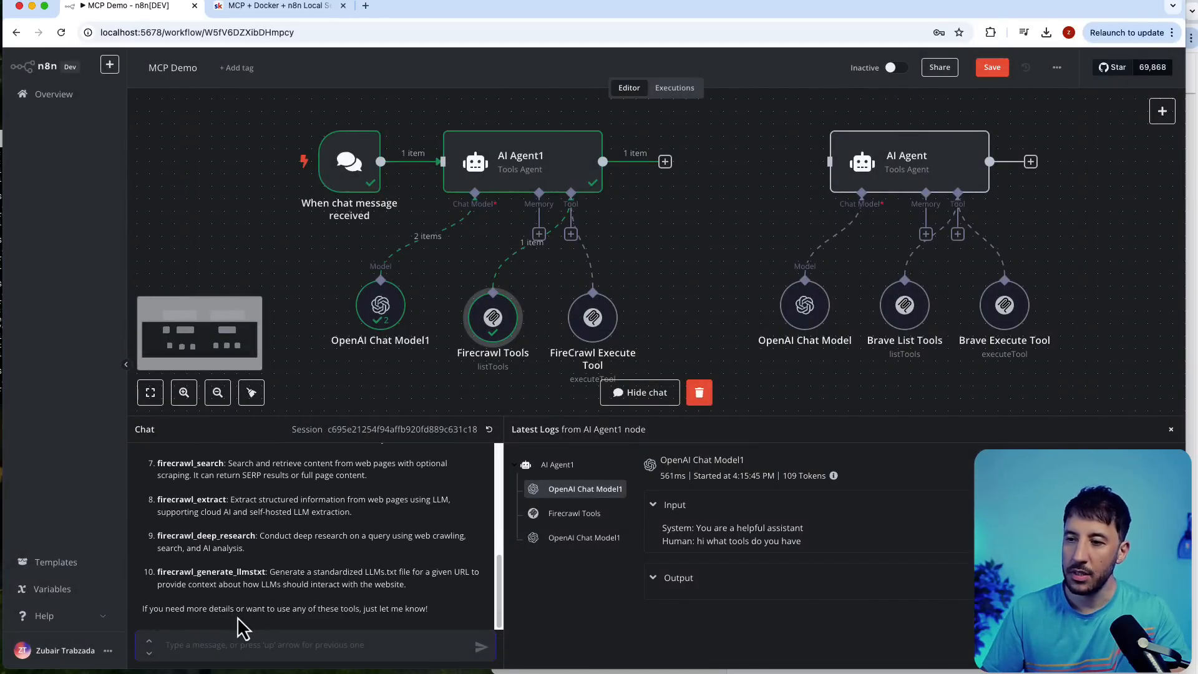
{"action": "left_click", "coordinate": [239, 643]}
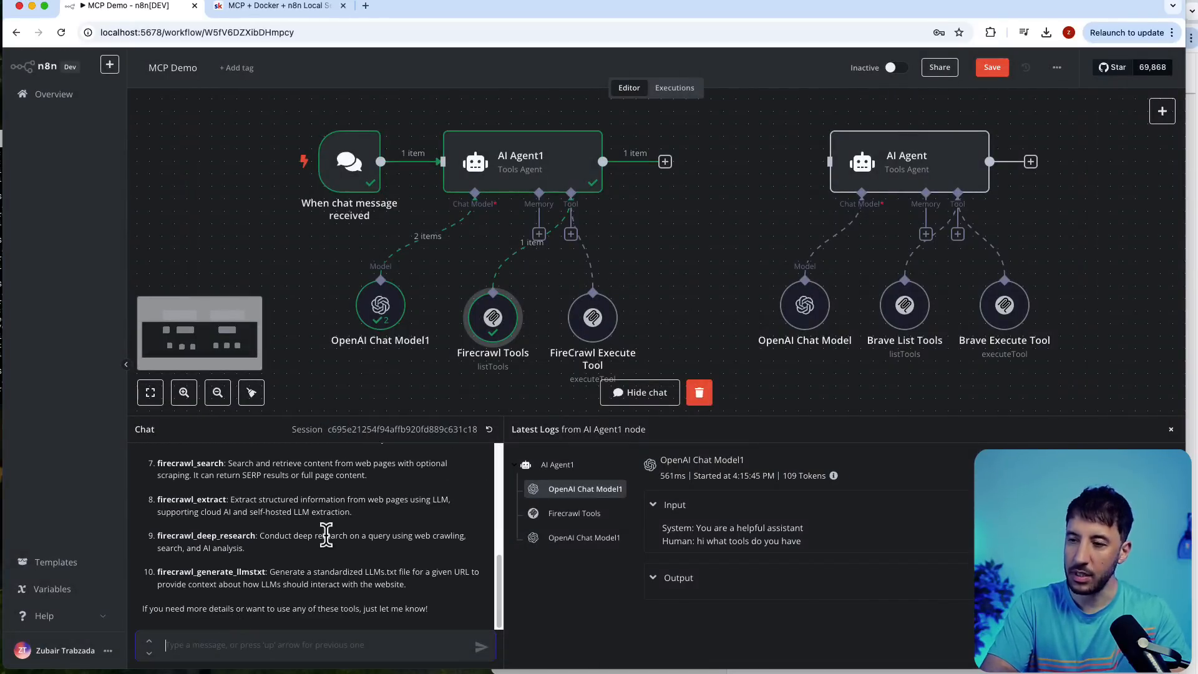
{"action": "type", "text": "please scrape the info from aiworkshop.m"}
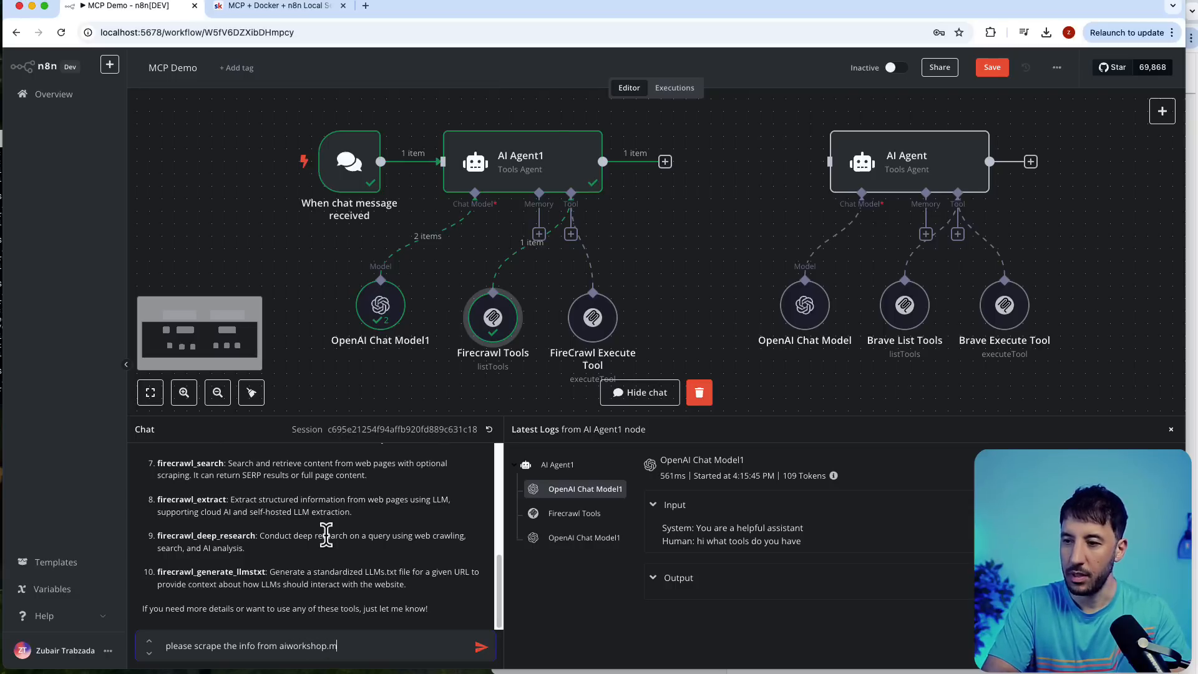
{"action": "type", "text": "e"}
{"action": "key", "text": "Return"}
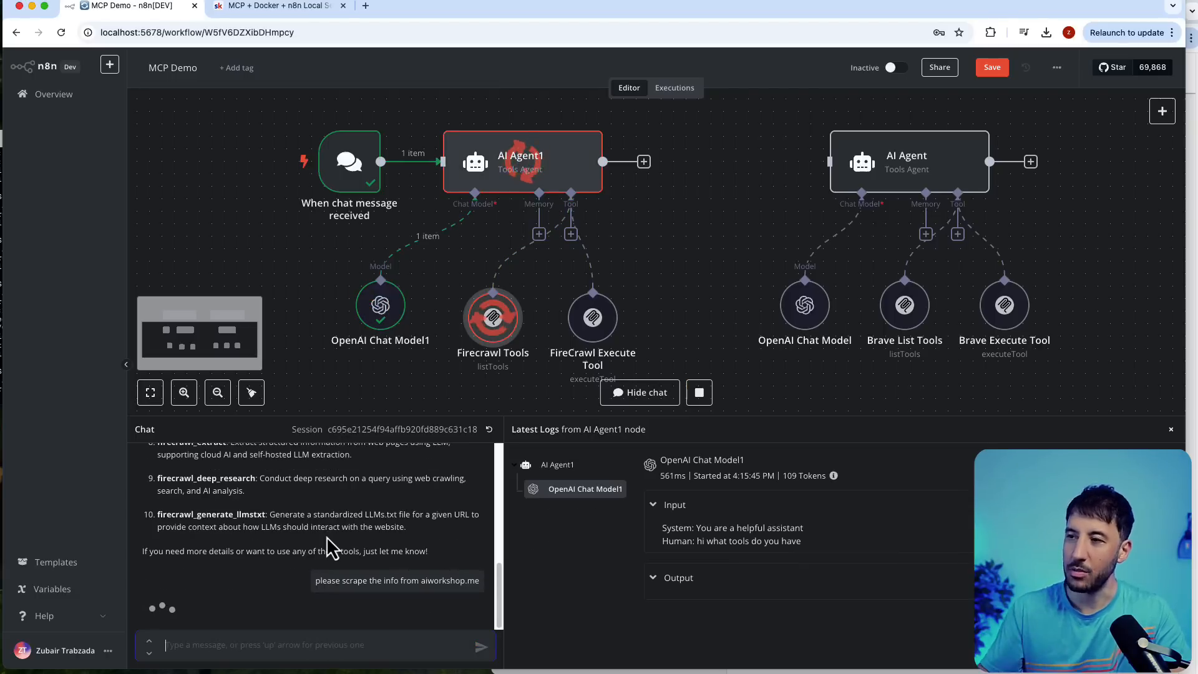
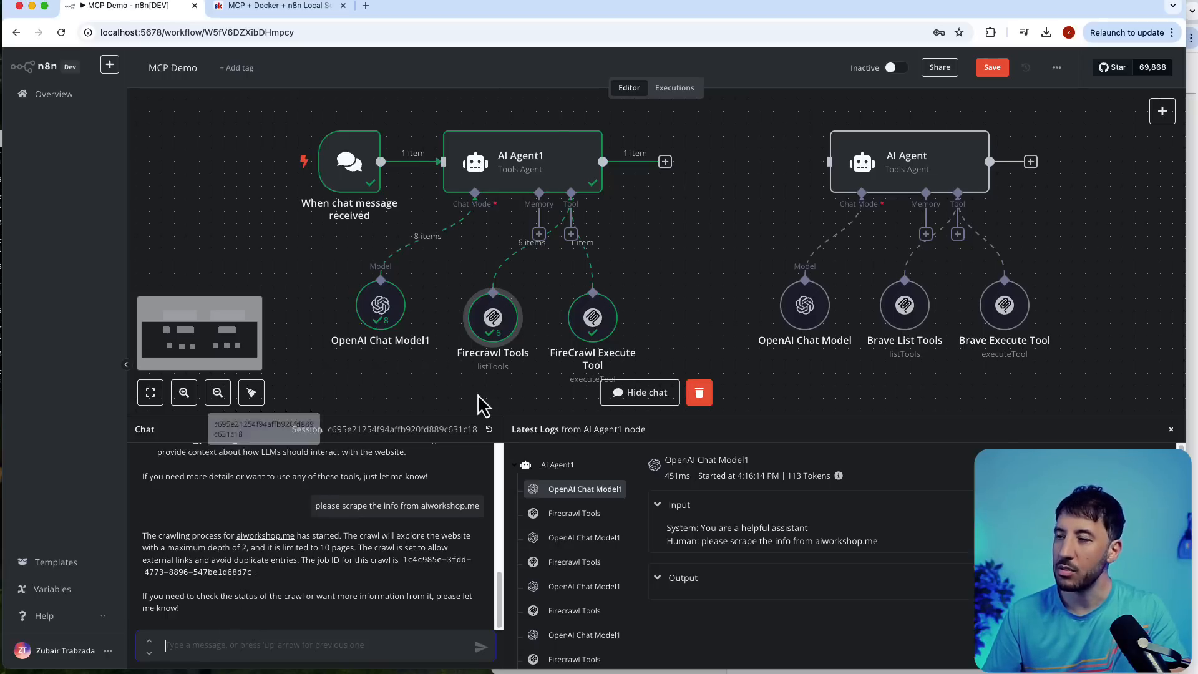
- Examine the run data of Firecrawl Tools and FireCrawl Execute Tool, including the crawl parameters and response
{"action": "double_click", "coordinate": [496, 320]}
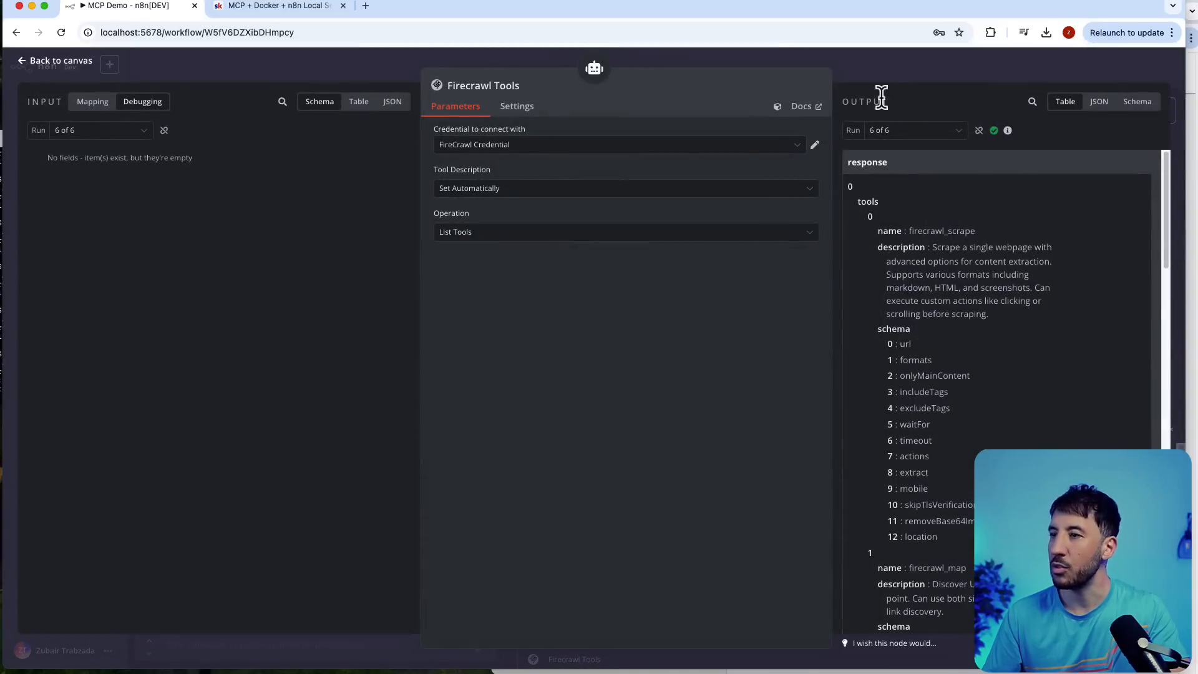
{"action": "left_click", "coordinate": [851, 73]}
{"action": "double_click", "coordinate": [581, 328]}
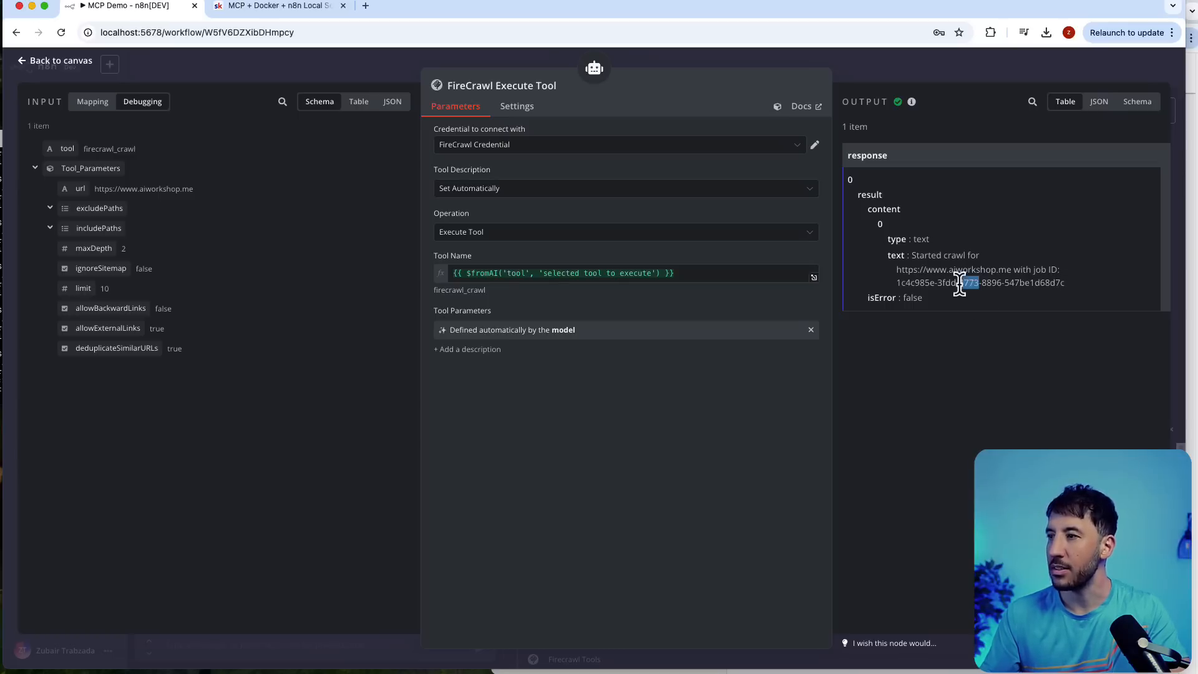
{"action": "left_click", "coordinate": [881, 73]}
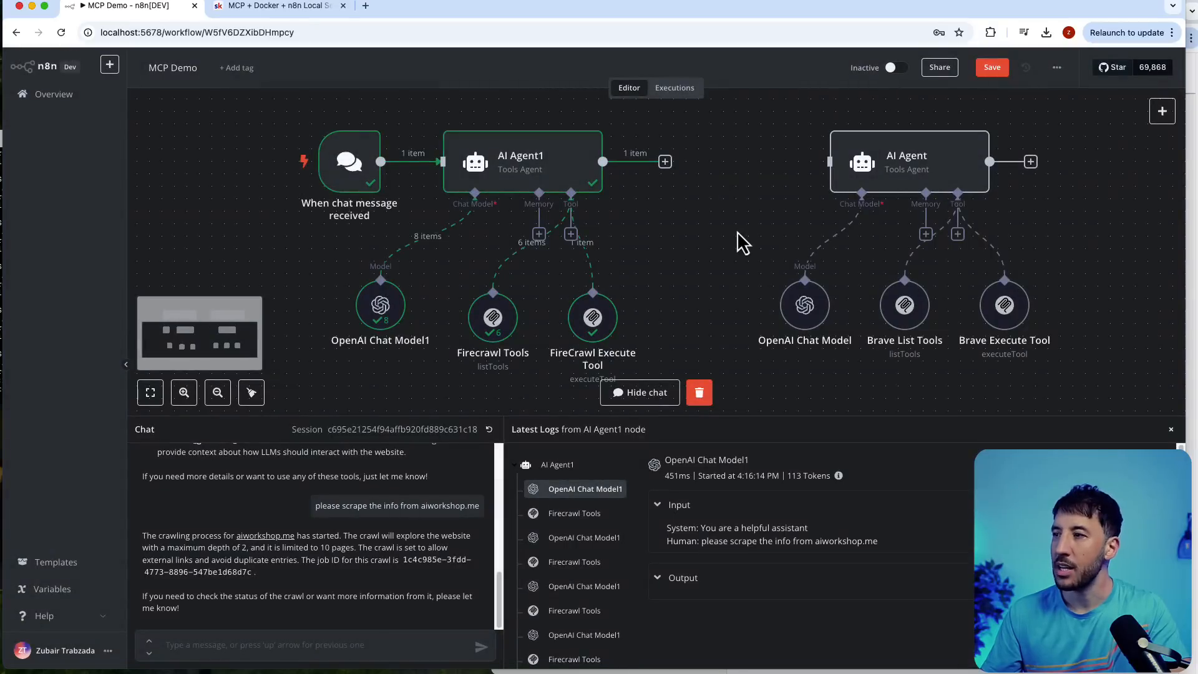
- Disconnect the chat trigger from AI Agent1, shift it slightly away, and connect it to the AI Agent with the Brave tools
{"action": "scroll", "coordinate": [491, 235], "scroll_direction": "down", "scroll_amount": 2}
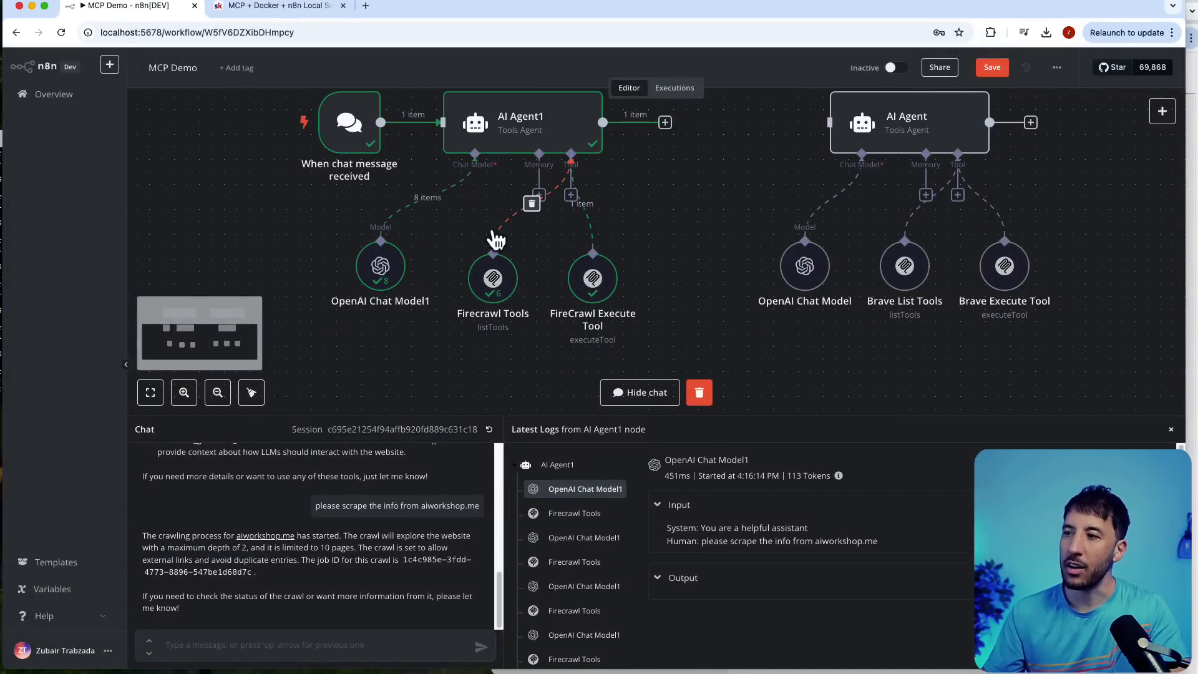
{"action": "scroll", "coordinate": [548, 316], "scroll_direction": "up", "scroll_amount": 2}
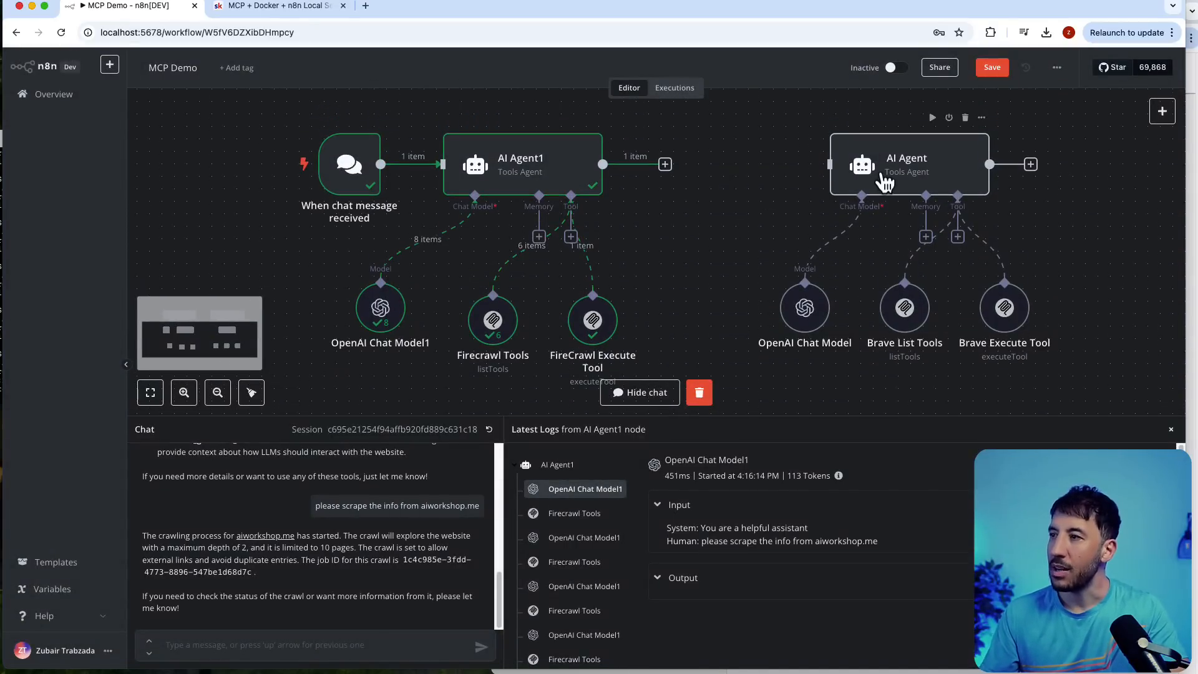
{"action": "mouse_move", "coordinate": [427, 169]}
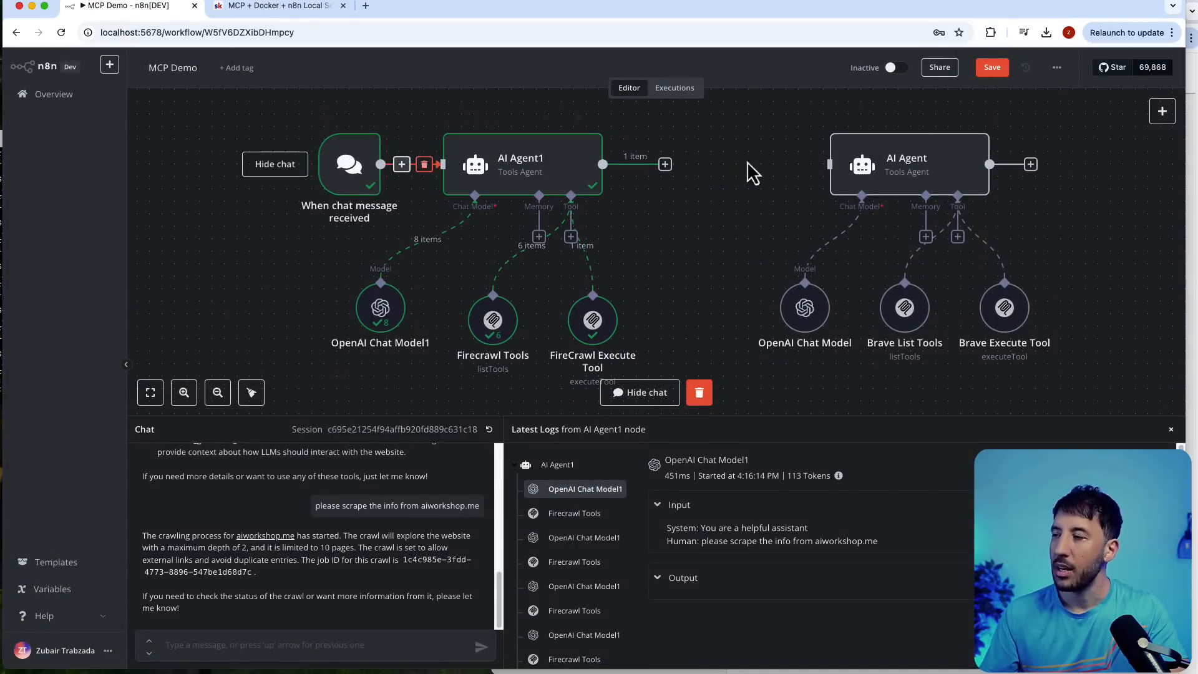
{"action": "left_click", "coordinate": [922, 161]}
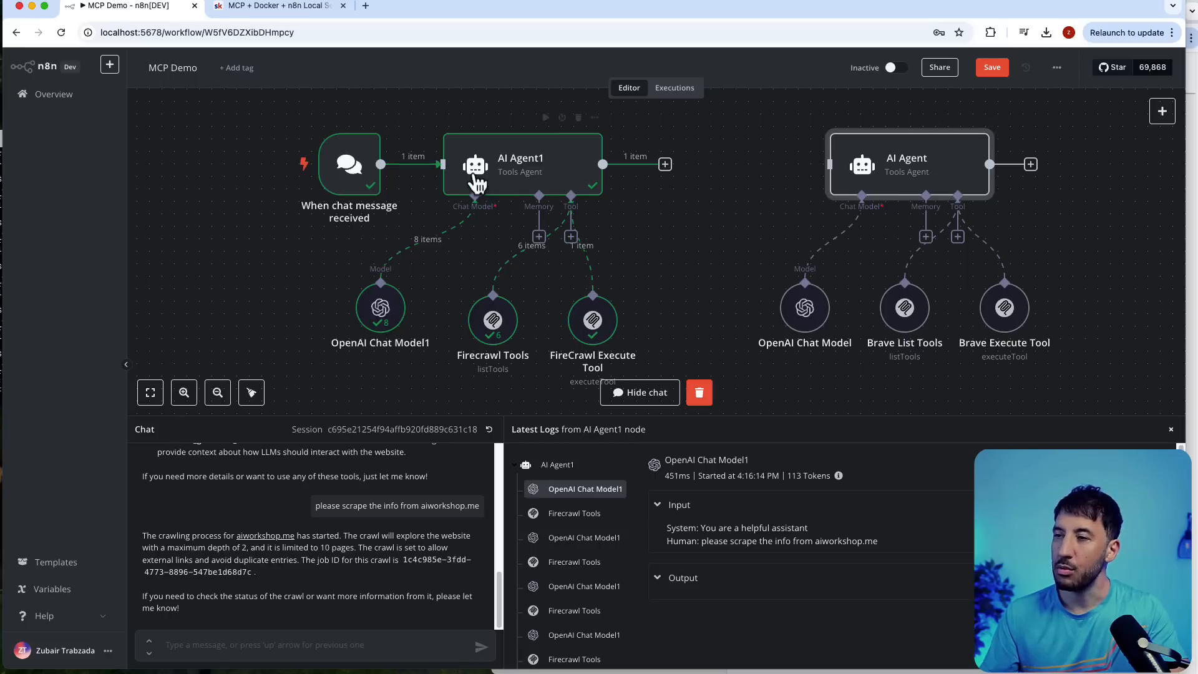
{"action": "left_click", "coordinate": [425, 166]}
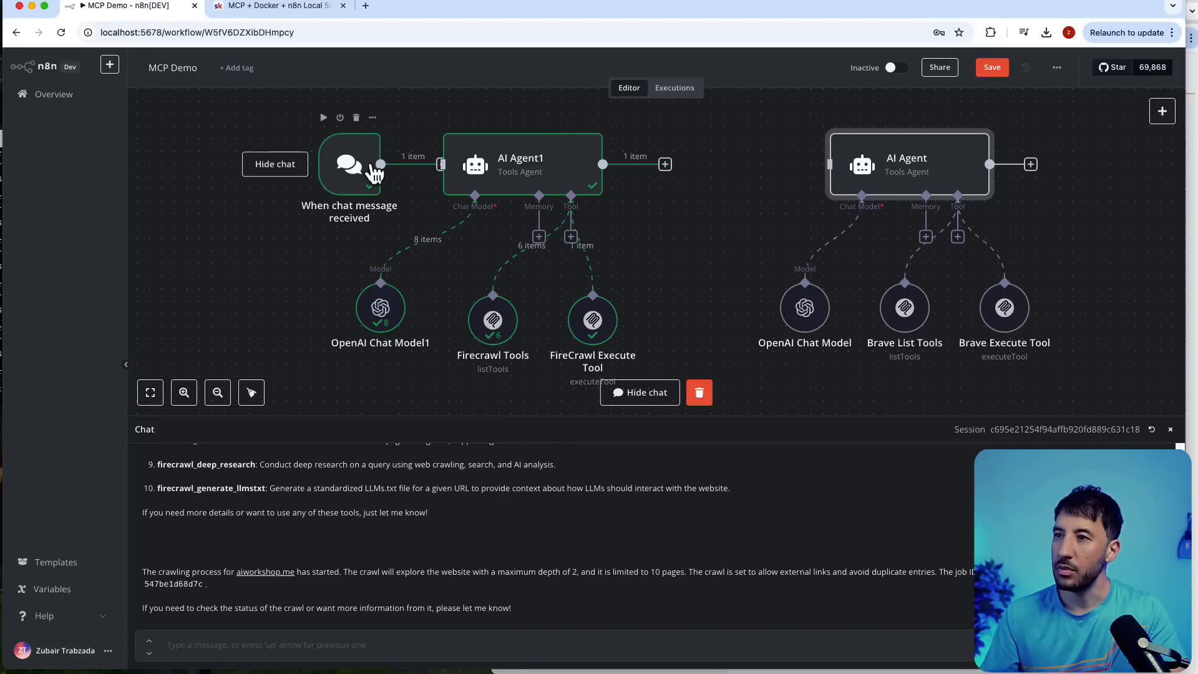
{"action": "left_click_drag", "start_coordinate": [368, 174], "coordinate": [343, 174]}
{"action": "left_click_drag", "start_coordinate": [603, 164], "coordinate": [839, 187]}
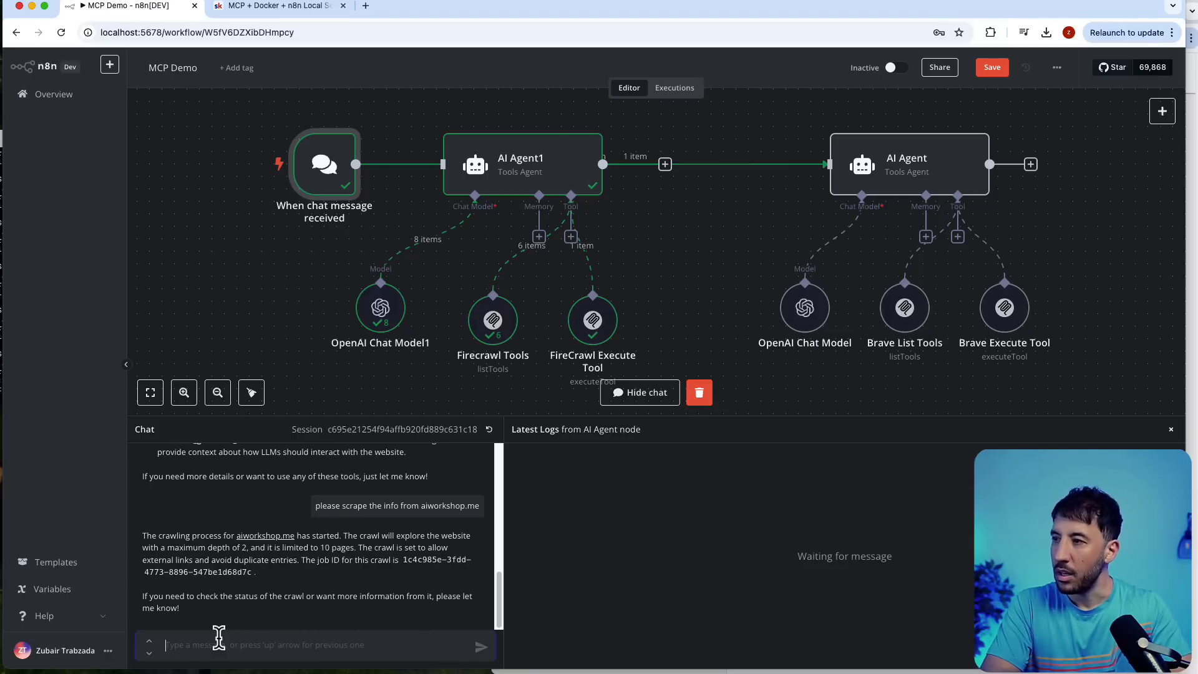
- Ask the Brave agent "what tools do you have" in the chat and read its full reply
{"action": "type", "text": "what tools do you have"}
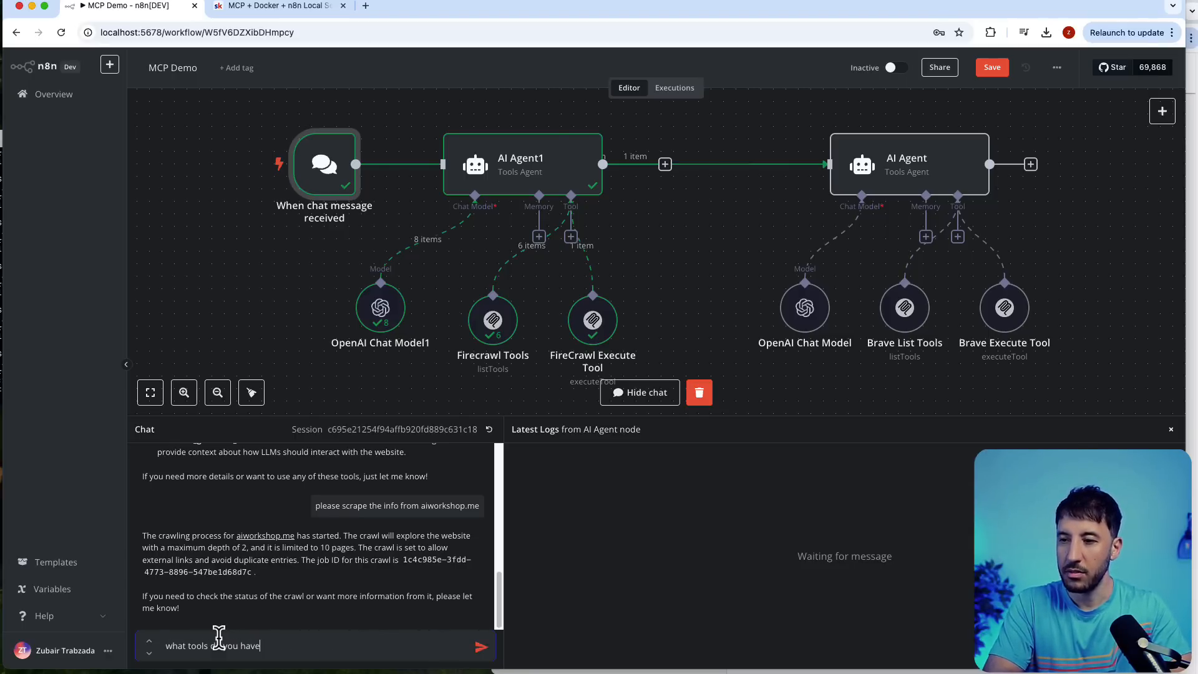
{"action": "key", "text": "Return"}
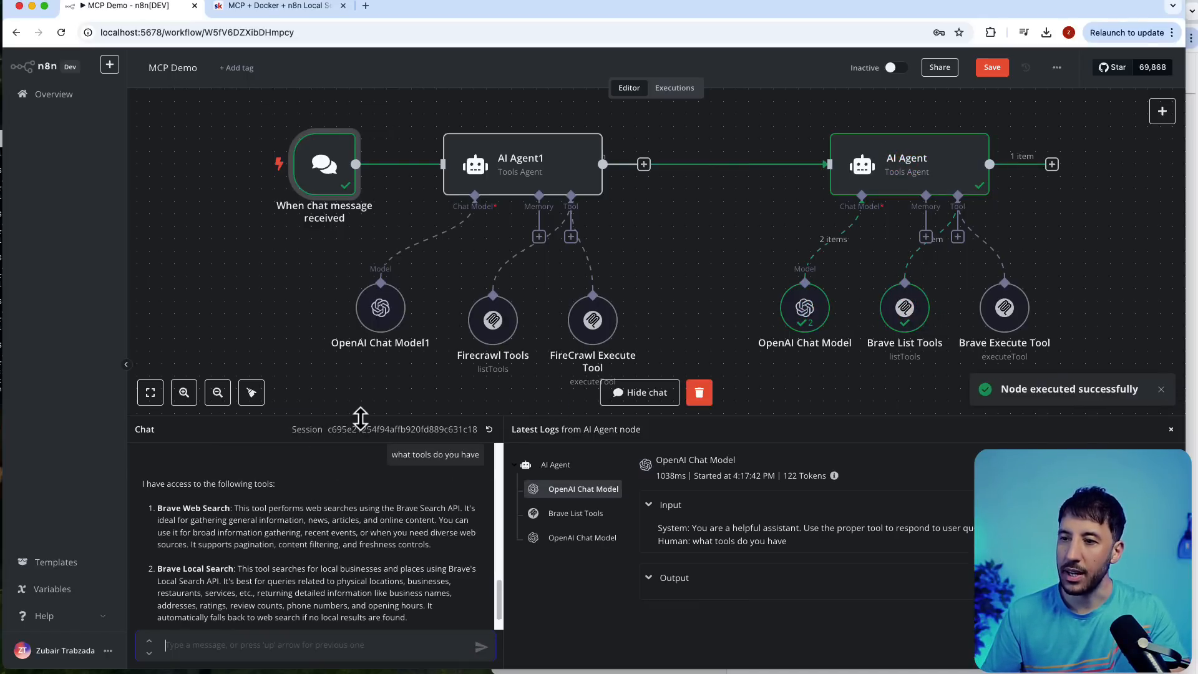
{"action": "left_click_drag", "start_coordinate": [381, 416], "coordinate": [390, 271]}
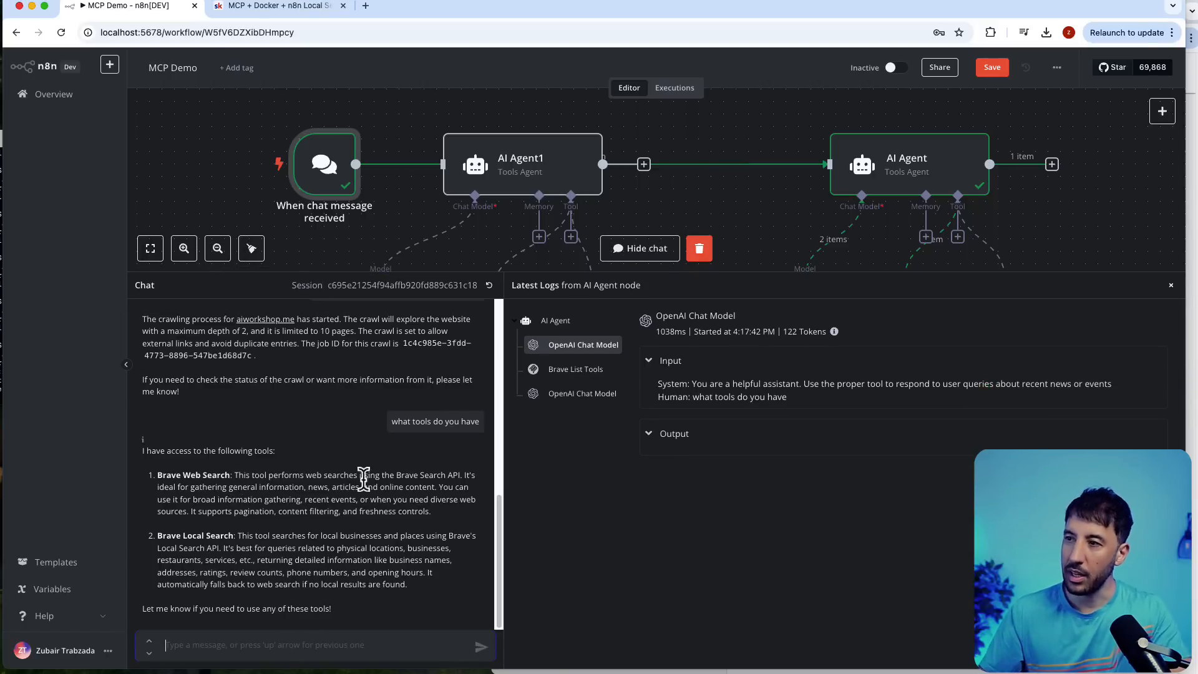
{"action": "left_click_drag", "start_coordinate": [495, 269], "coordinate": [493, 397]}
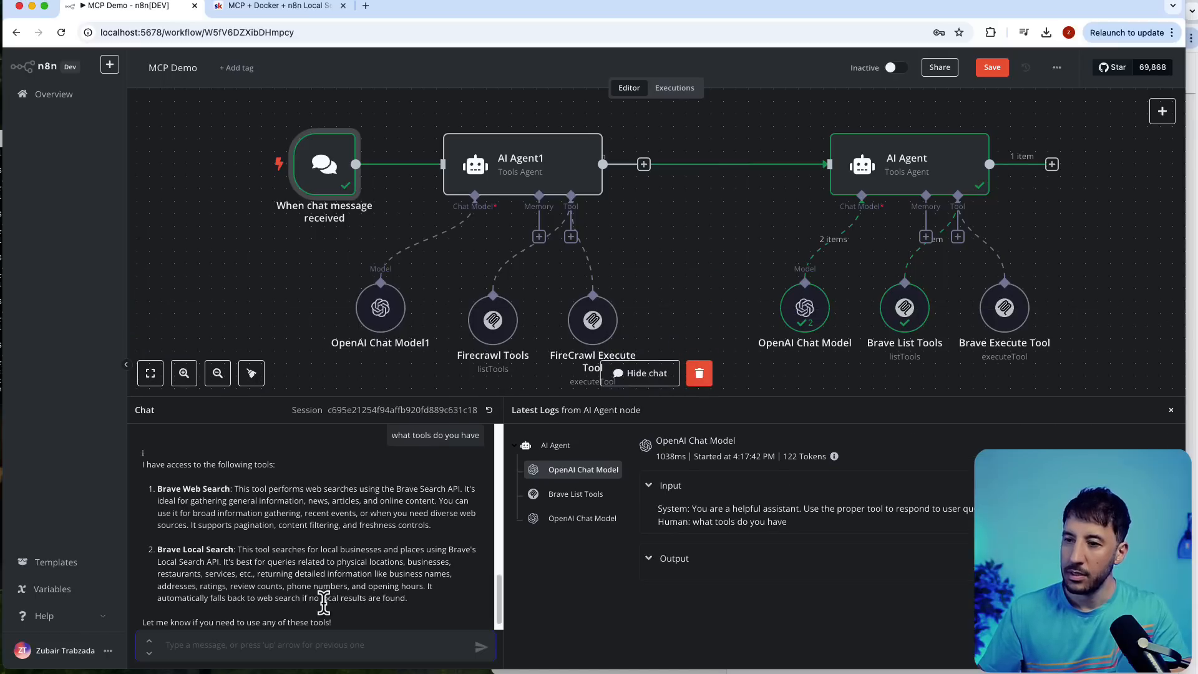
- Ask the Brave agent "what are the best sushi resturants in san francisco" and read its full reply
{"action": "type", "text": "what are the best sushi resturants in san francisco"}
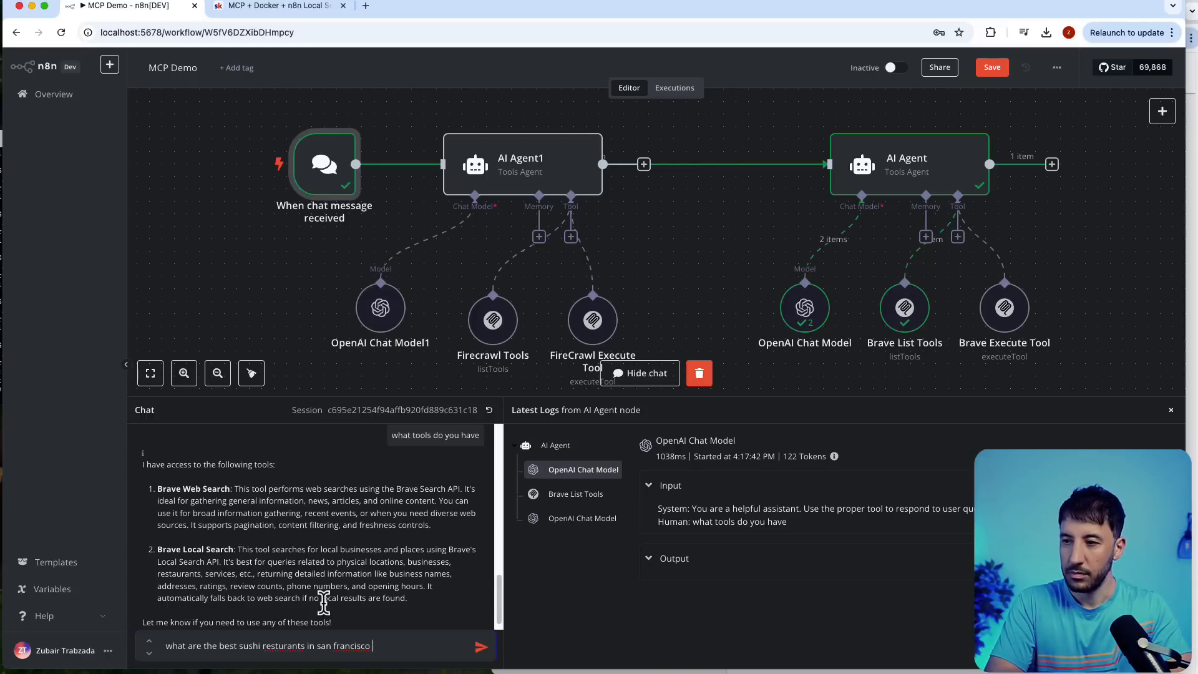
{"action": "key", "text": "Return"}
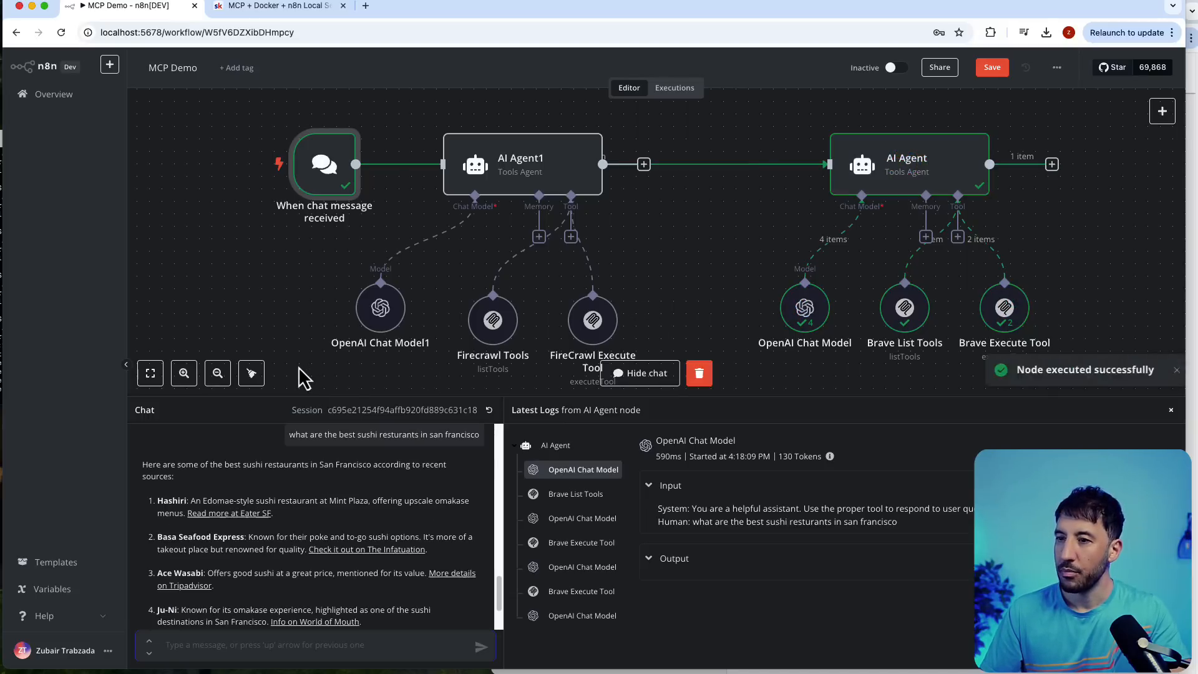
{"action": "scroll", "coordinate": [250, 481], "scroll_direction": "down", "scroll_amount": 3}
{"action": "left_click_drag", "start_coordinate": [307, 396], "coordinate": [387, 202]}
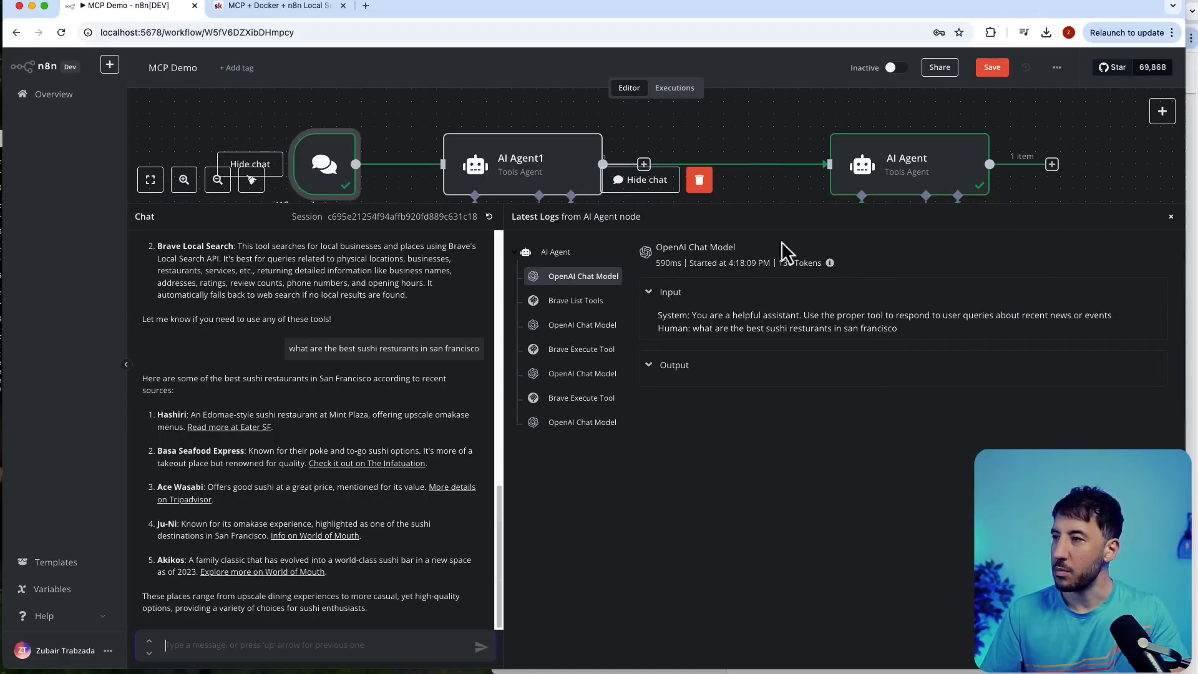
{"action": "left_click_drag", "start_coordinate": [800, 202], "coordinate": [800, 481]}
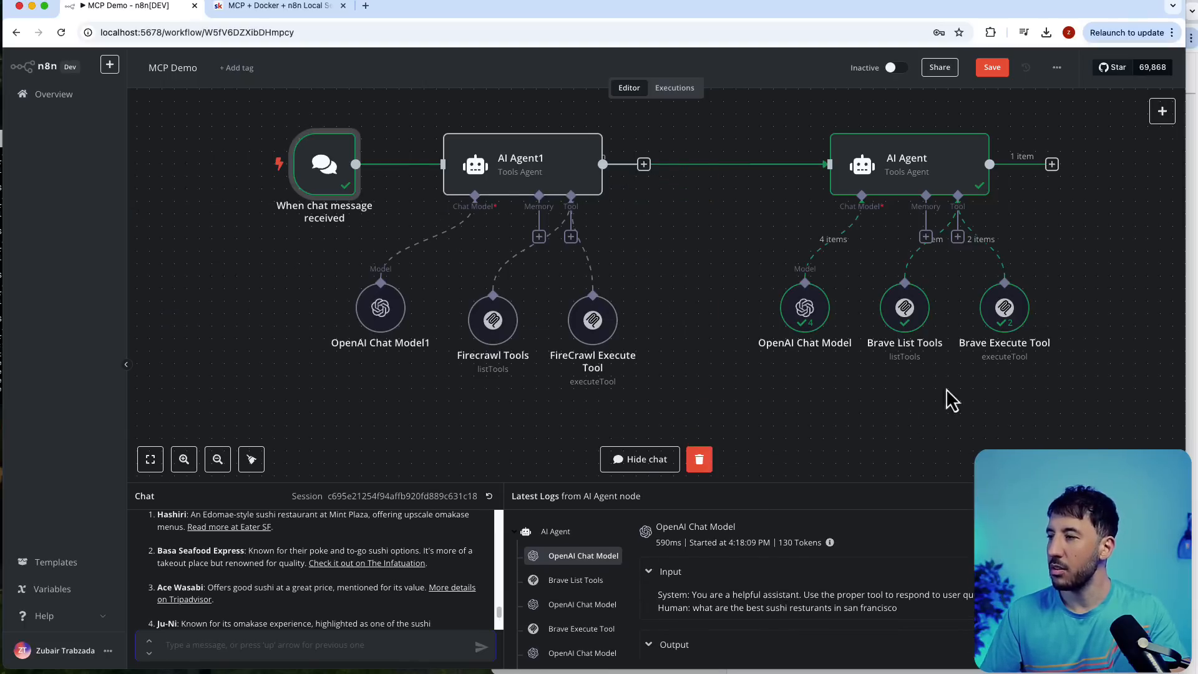
- Examine the run data of Brave Execute Tool, including the search parameters and the full response
{"action": "double_click", "coordinate": [1003, 316]}
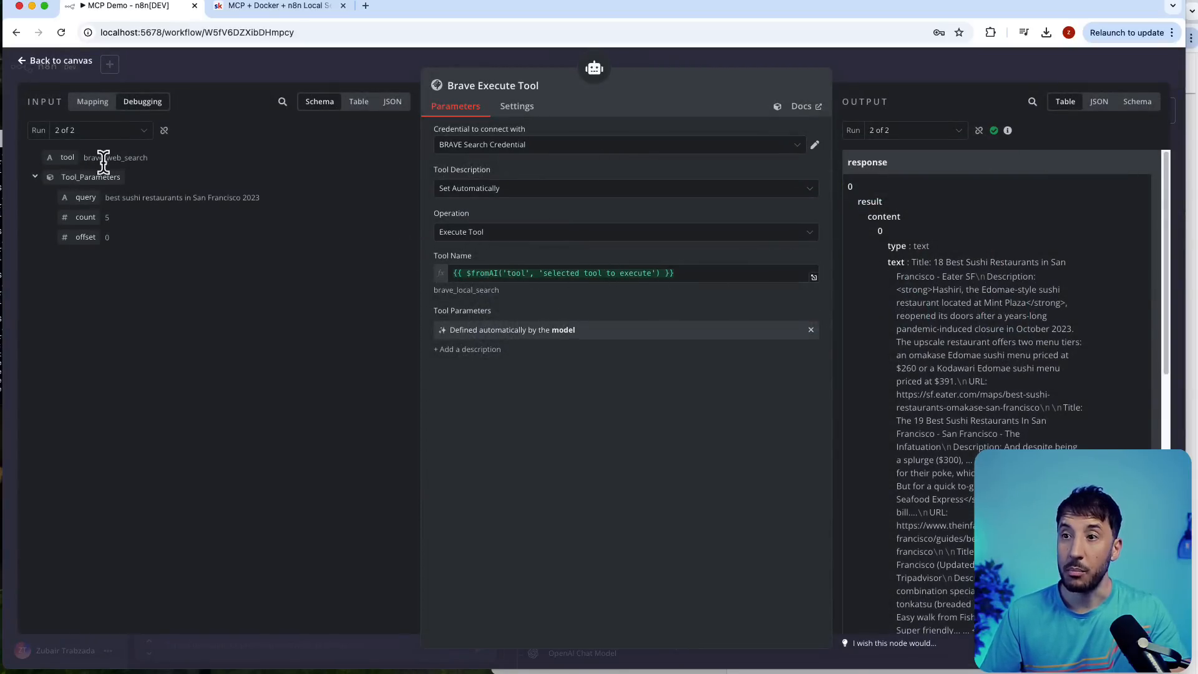
{"action": "scroll", "coordinate": [1024, 331], "scroll_direction": "down", "scroll_amount": 10}
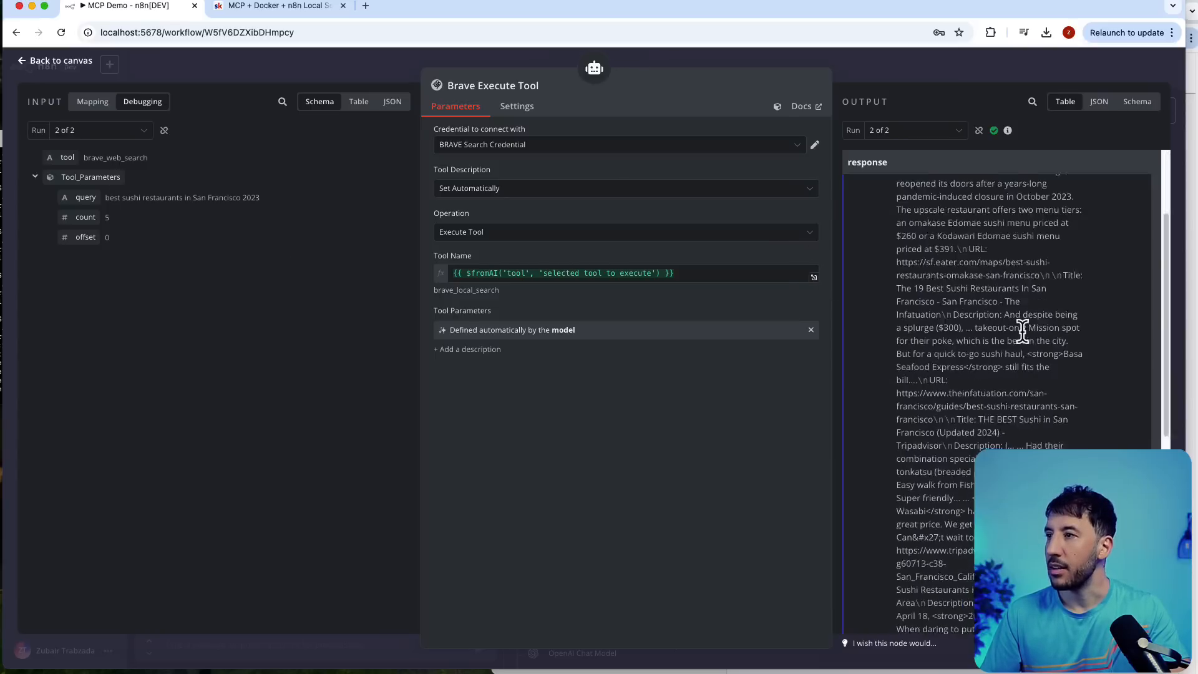
{"action": "scroll", "coordinate": [1022, 331], "scroll_direction": "down", "scroll_amount": 3}
{"action": "scroll", "coordinate": [1022, 330], "scroll_direction": "up", "scroll_amount": 10}
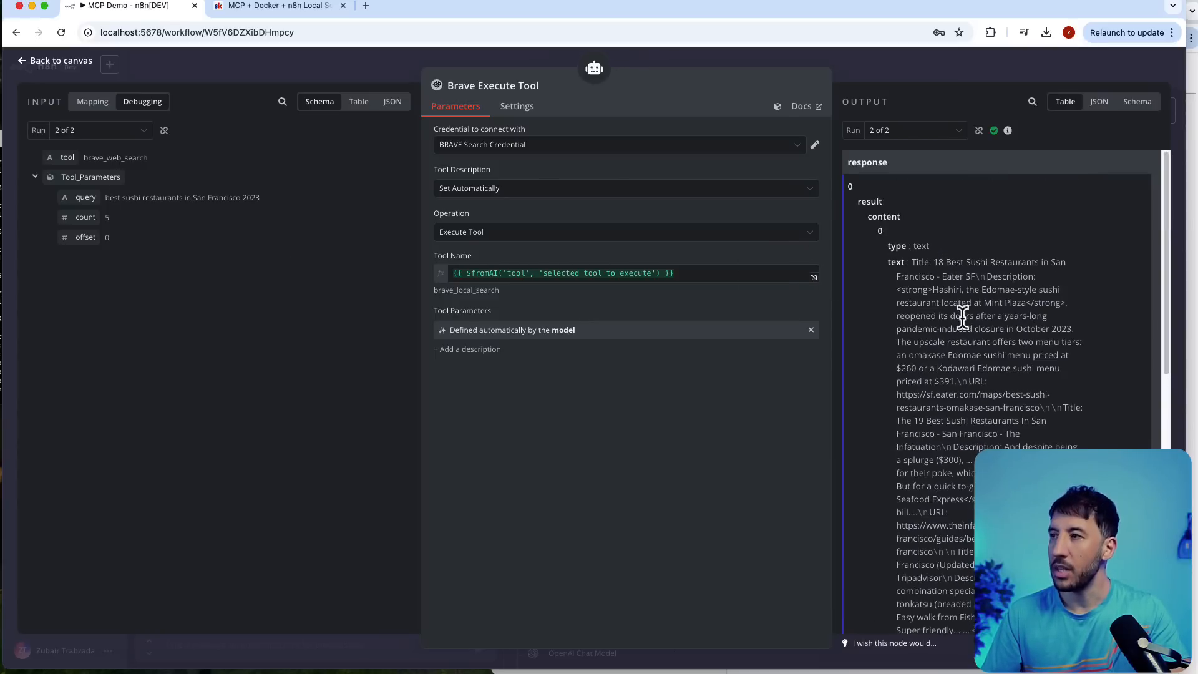
{"action": "left_click", "coordinate": [932, 70]}
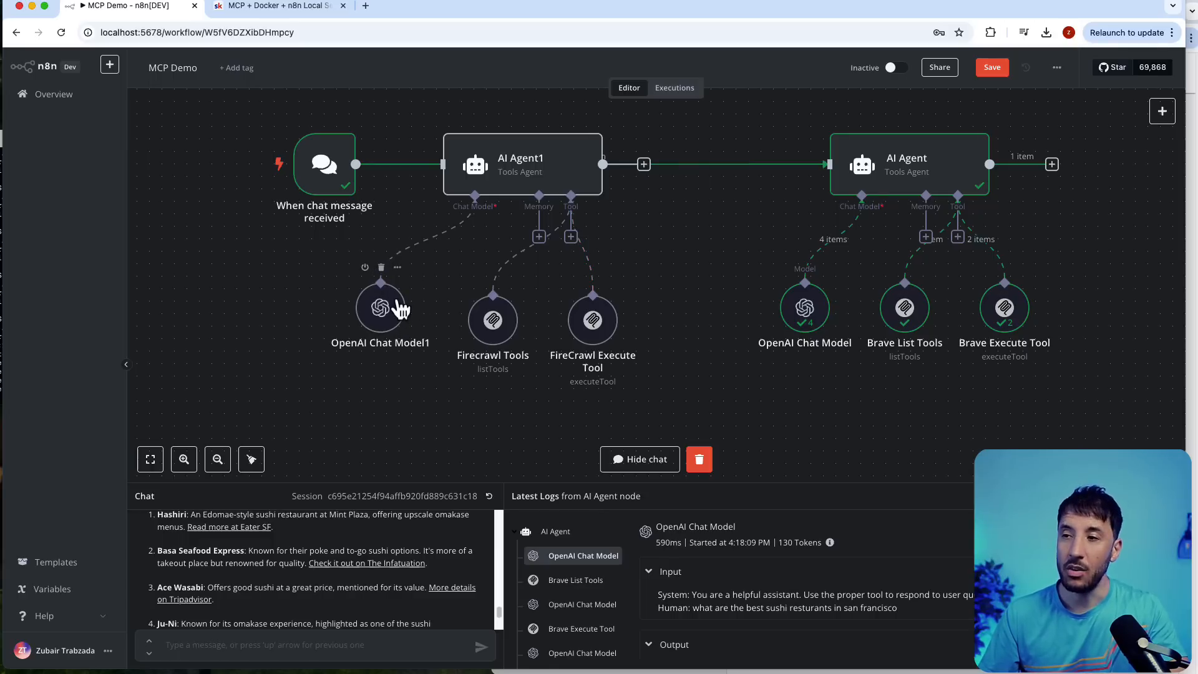
- Replace OpenAI Chat Model1 on AI Agent1 with an Ollama Chat Model using the Ollama account credential, and place it beside Firecrawl Tools
{"action": "left_click", "coordinate": [381, 267]}
{"action": "left_click", "coordinate": [475, 236]}
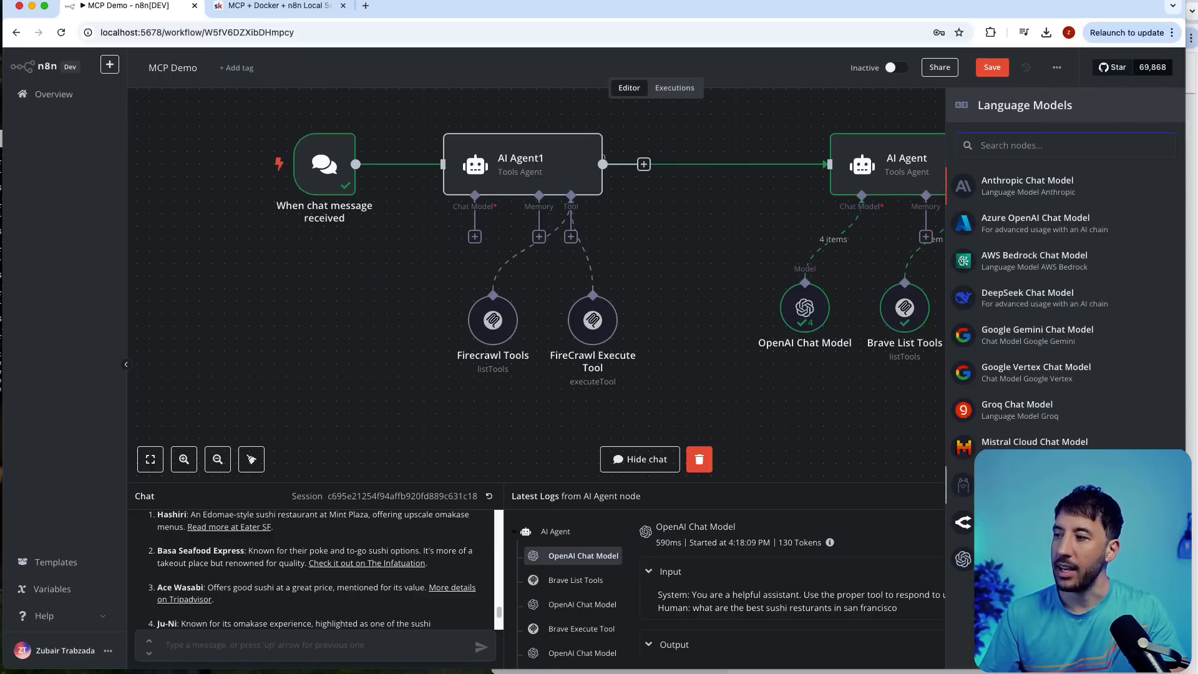
{"action": "left_click", "coordinate": [1024, 485]}
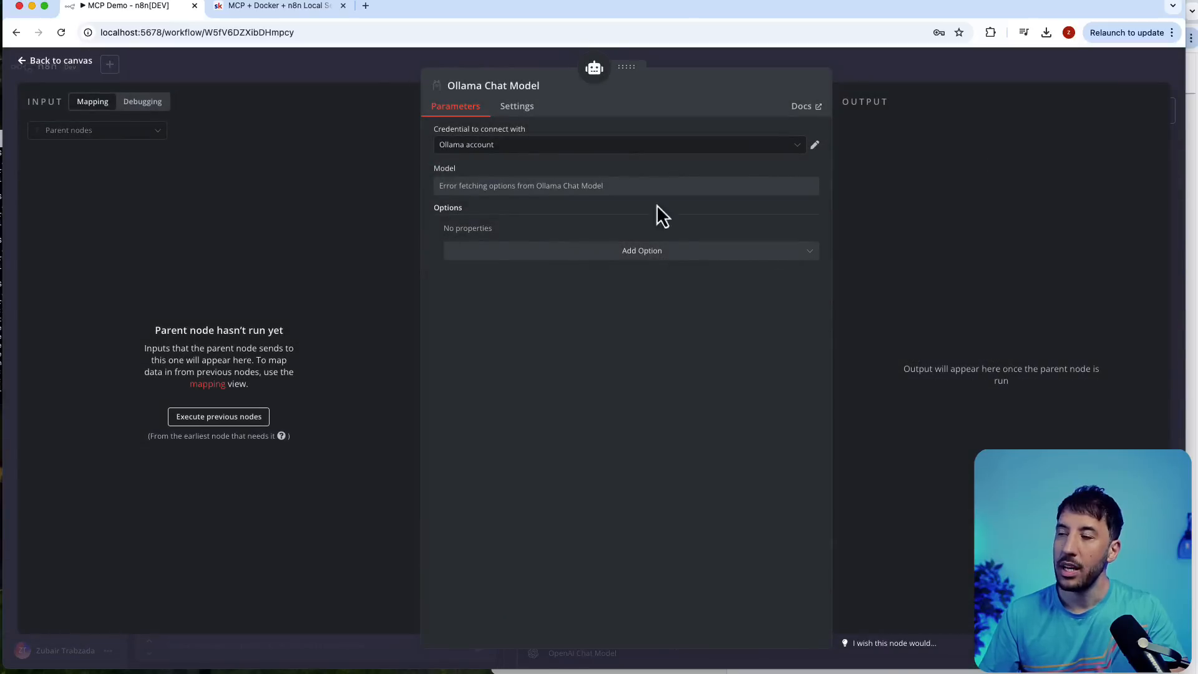
{"action": "left_click", "coordinate": [673, 149]}
{"action": "left_click", "coordinate": [563, 181]}
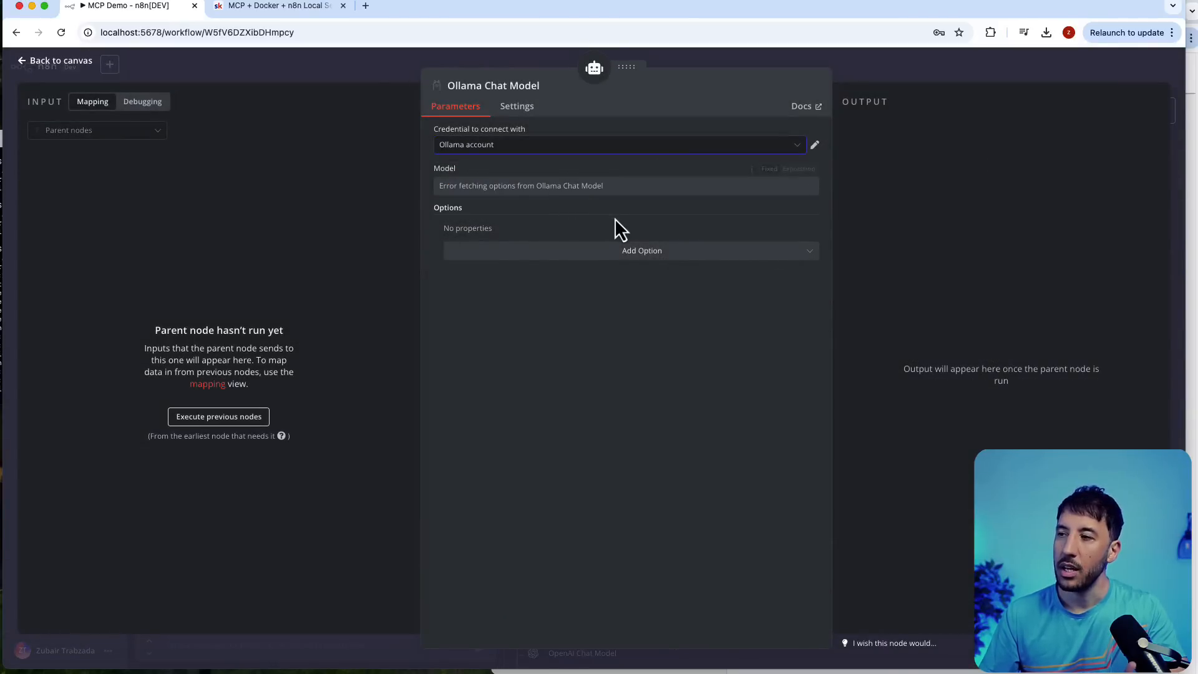
{"action": "left_click", "coordinate": [875, 82]}
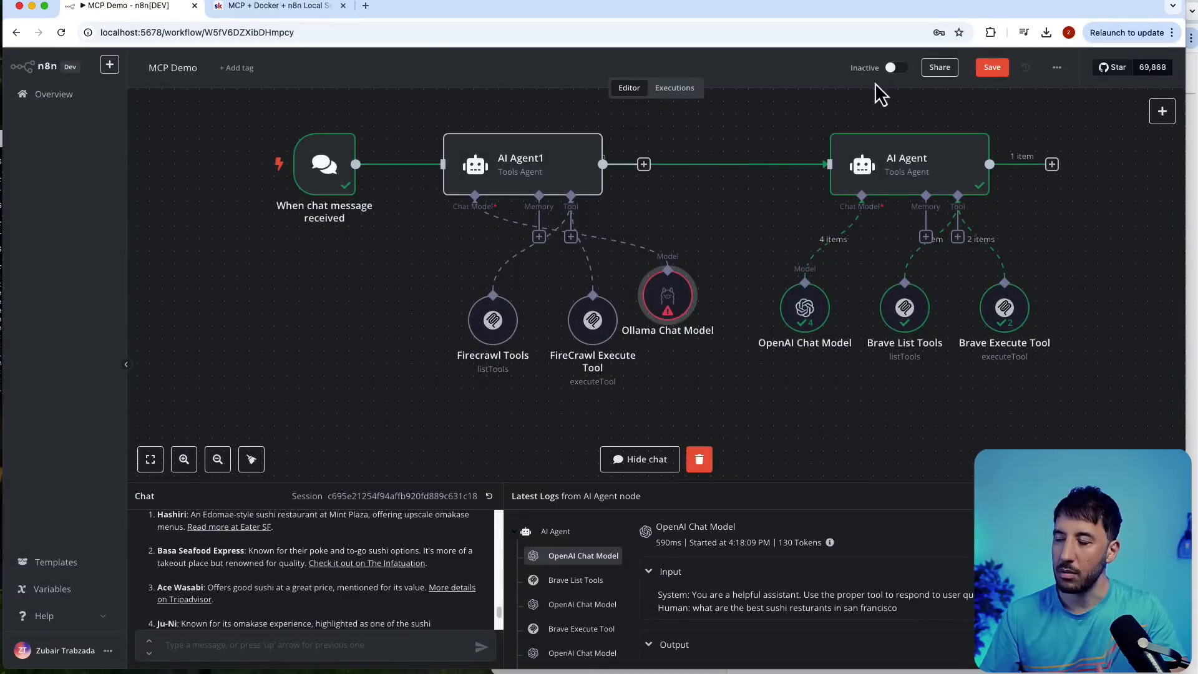
{"action": "left_click_drag", "start_coordinate": [658, 286], "coordinate": [390, 304]}
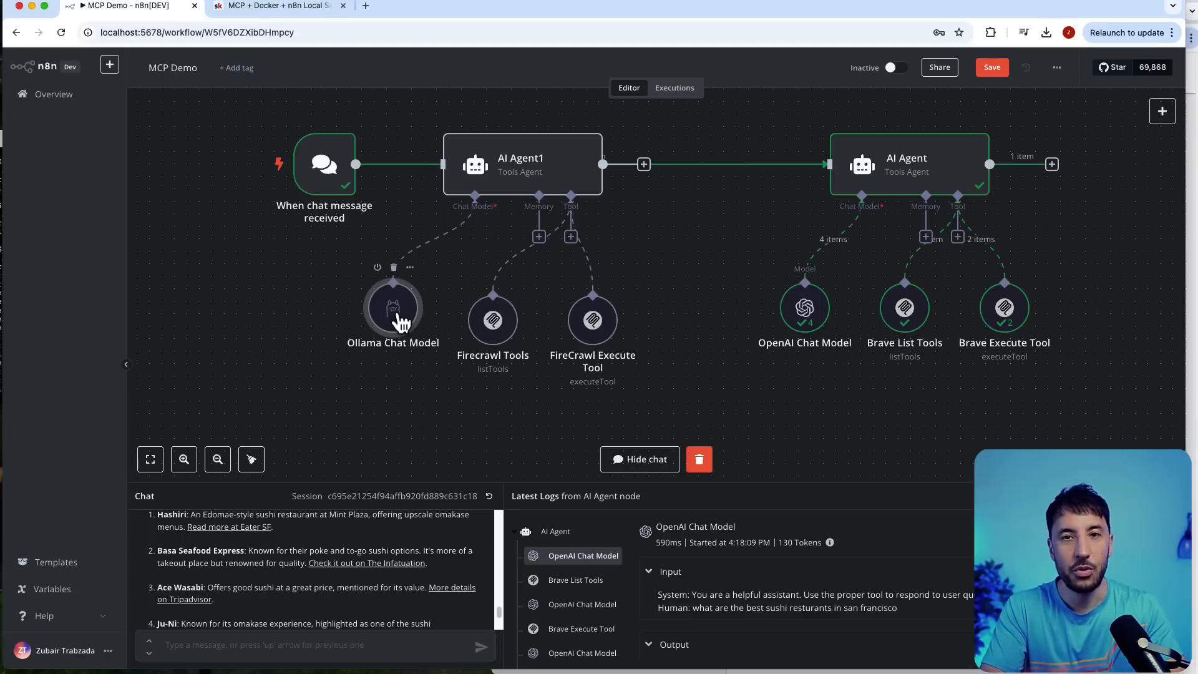
- Switch to the AI Workshop site on Skool and view its community page and calendar
{"action": "left_click", "coordinate": [290, 5]}
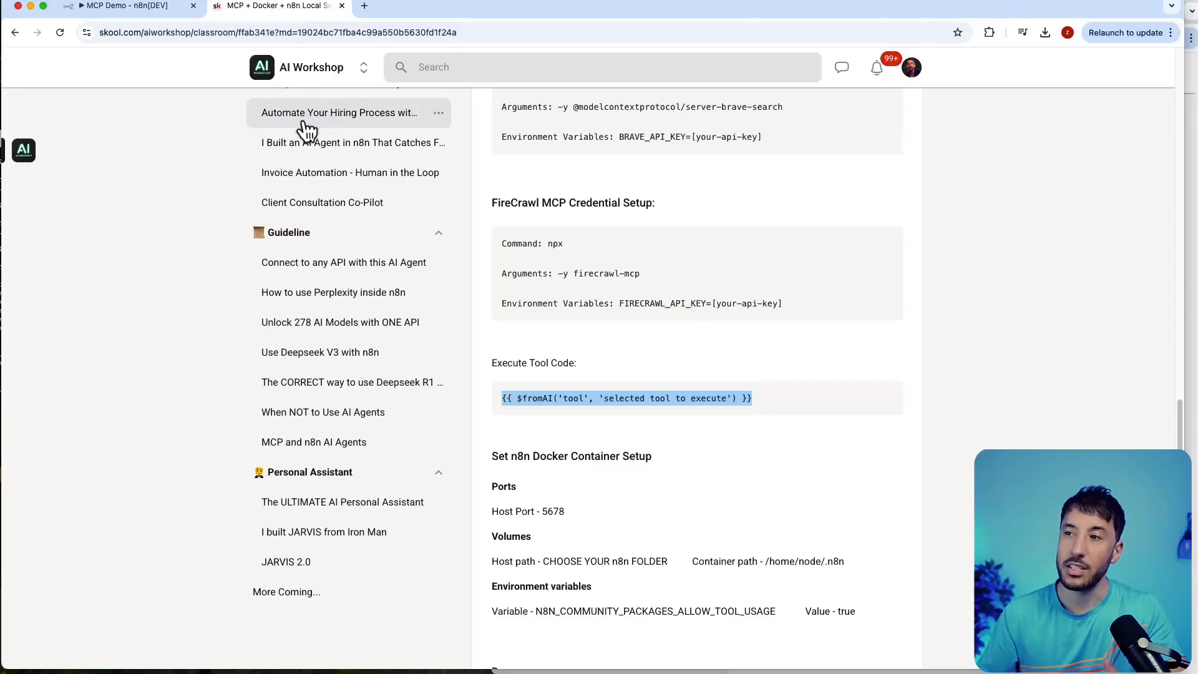
{"action": "scroll", "coordinate": [304, 181], "scroll_direction": "up", "scroll_amount": 6}
{"action": "scroll", "coordinate": [306, 189], "scroll_direction": "up", "scroll_amount": 10}
{"action": "left_click", "coordinate": [276, 98]}
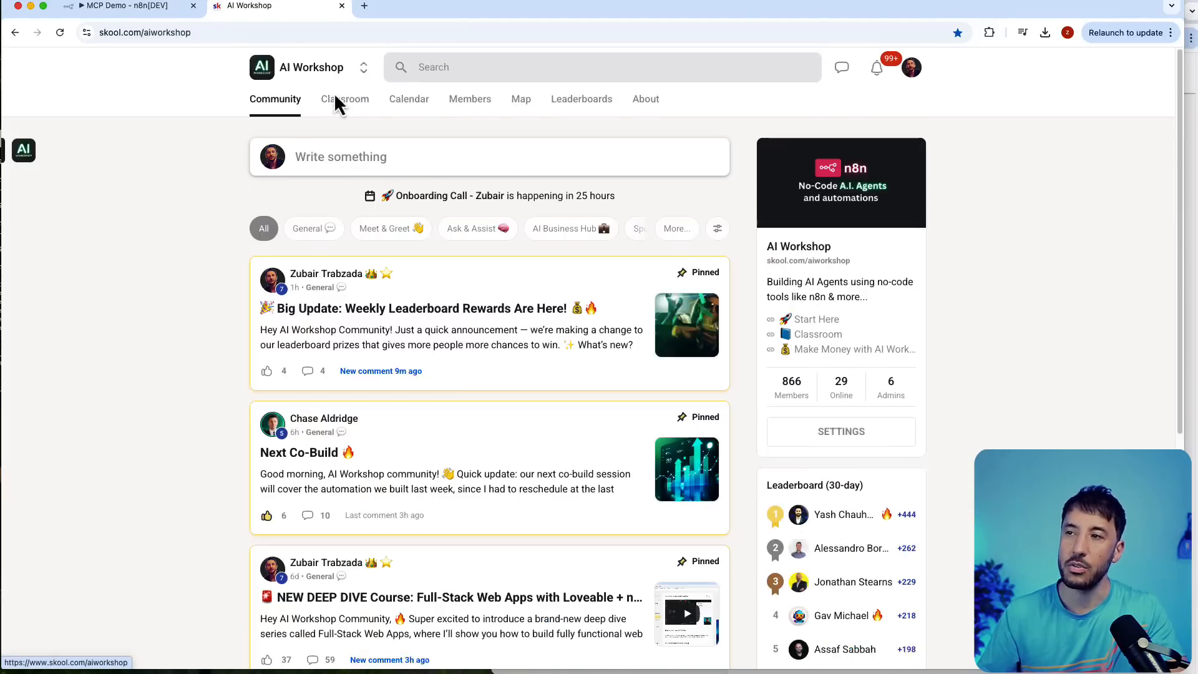
{"action": "left_click", "coordinate": [412, 102]}
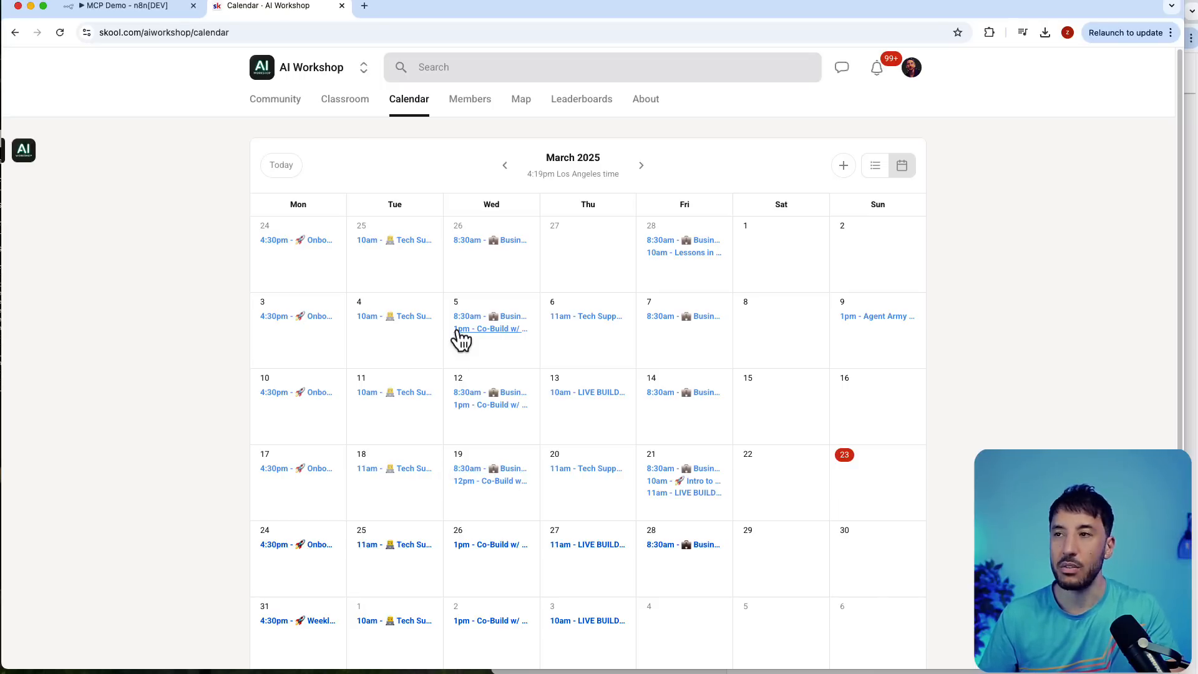
- Return to the AI Workshop community page and look through its feed of posts
{"action": "left_click", "coordinate": [287, 105]}
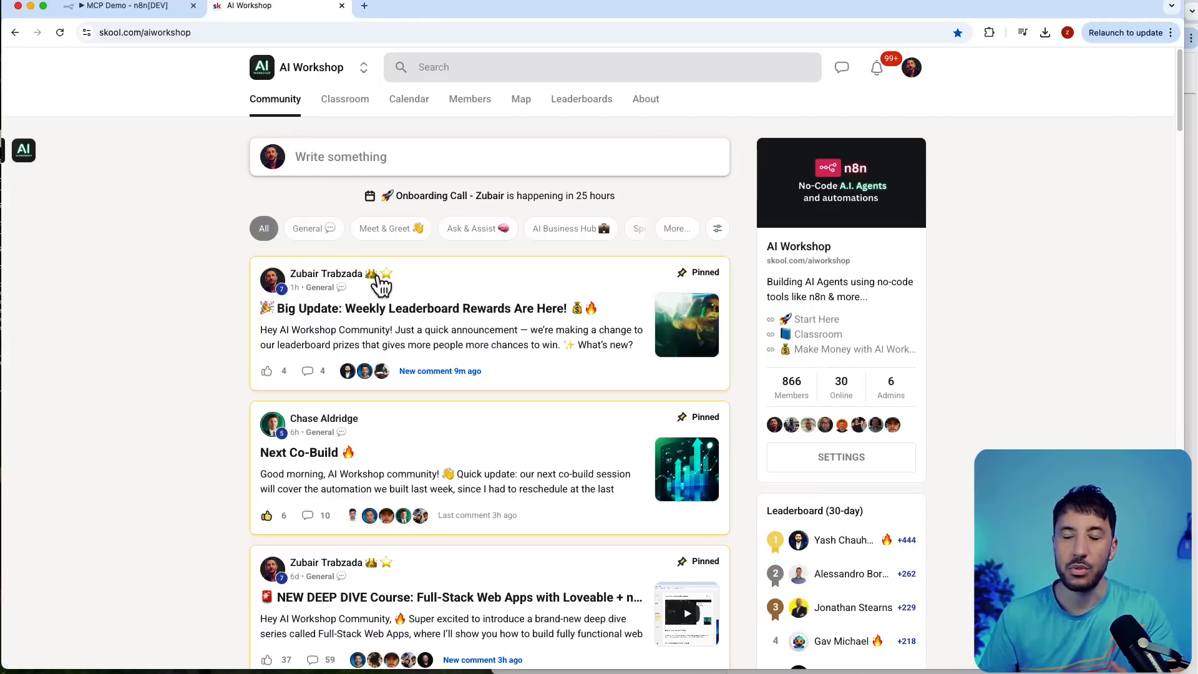
{"action": "scroll", "coordinate": [340, 369], "scroll_direction": "down", "scroll_amount": 10}
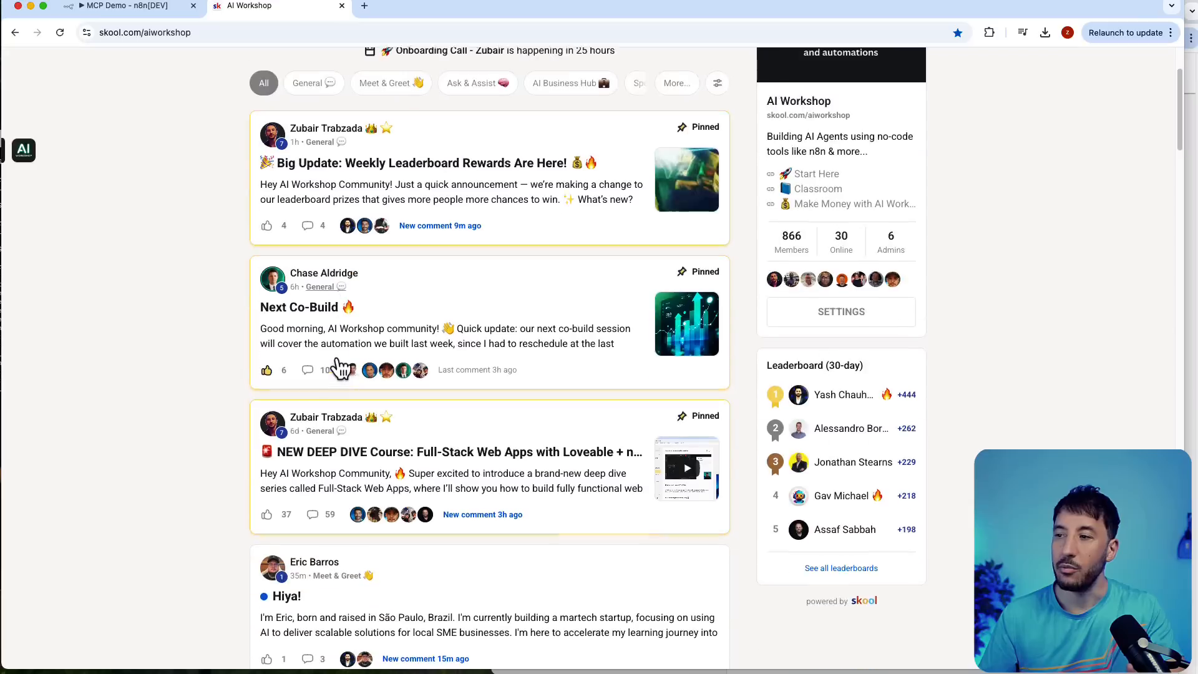
{"action": "mouse_move", "coordinate": [342, 368]}
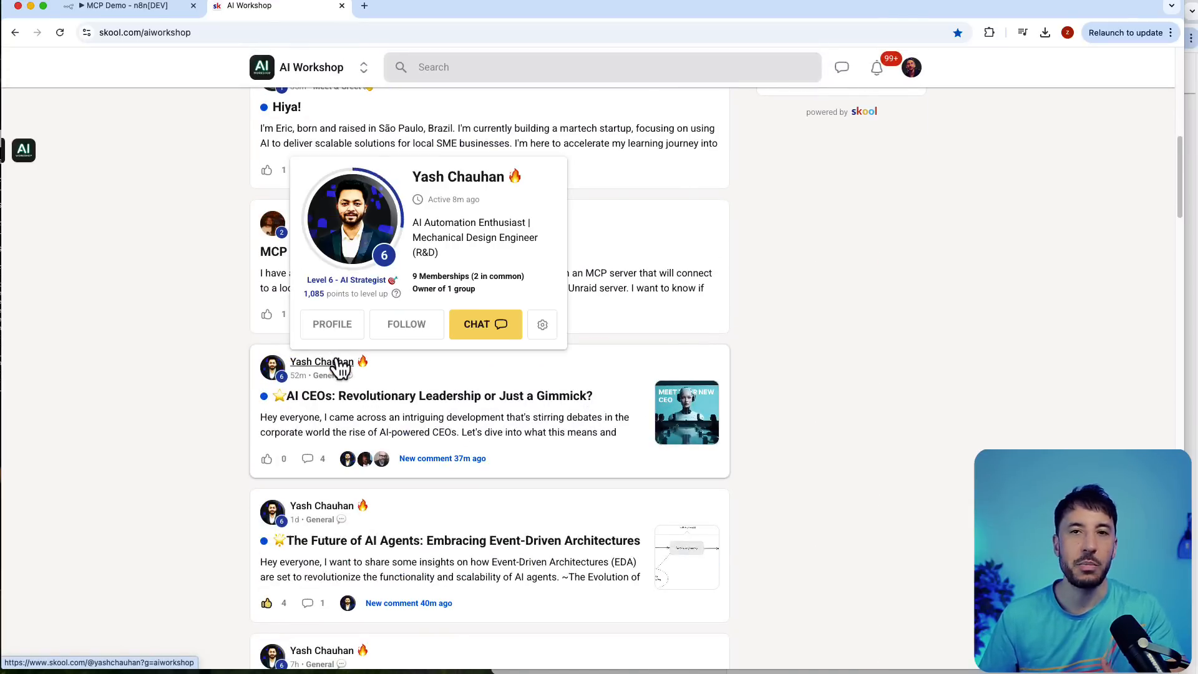
{"action": "scroll", "coordinate": [143, 384], "scroll_direction": "up", "scroll_amount": 10}
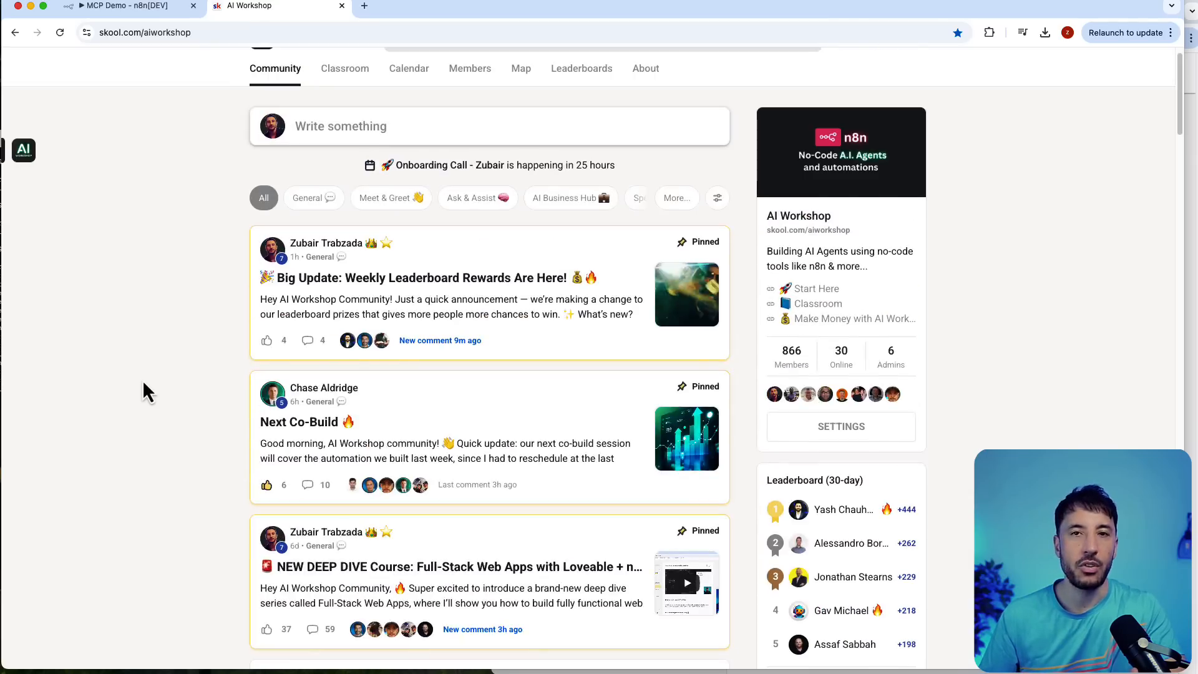